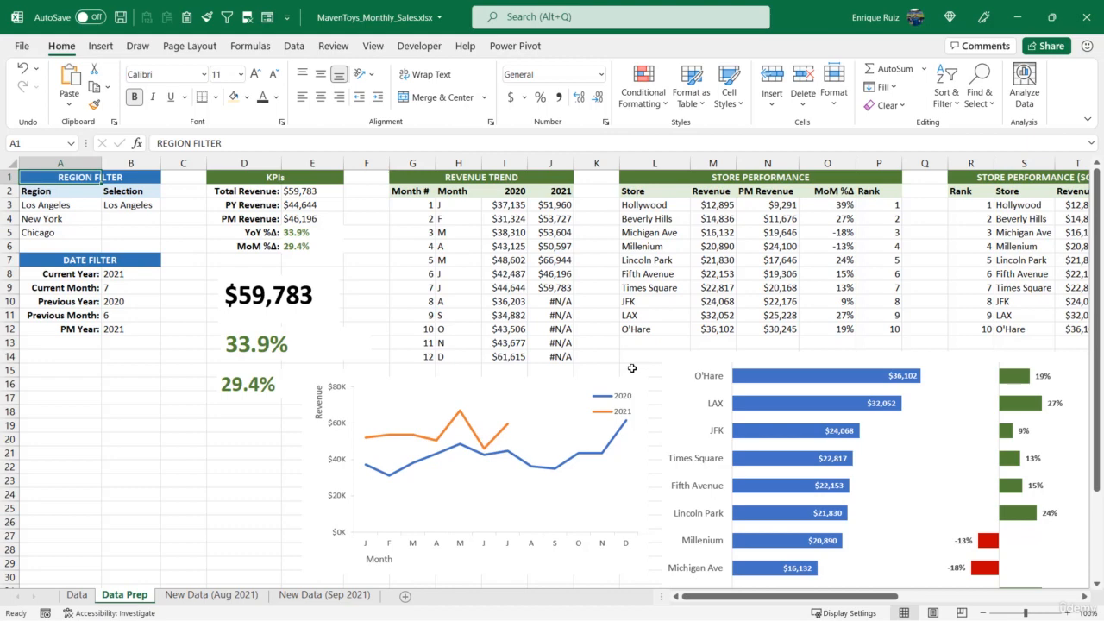
Add a new worksheet after Data Prep, name it Dashboard, and hide its gridlines
{"action": "left_click", "coordinate": [406, 596]}
{"action": "double_click", "coordinate": [177, 595]}
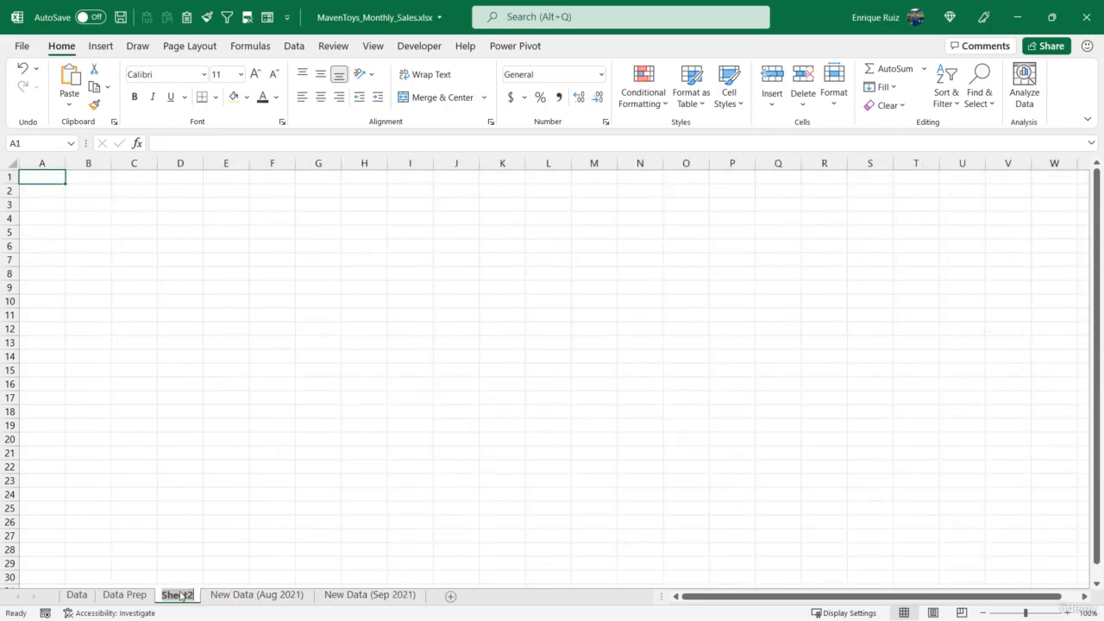
{"action": "type", "text": "Dashboard"}
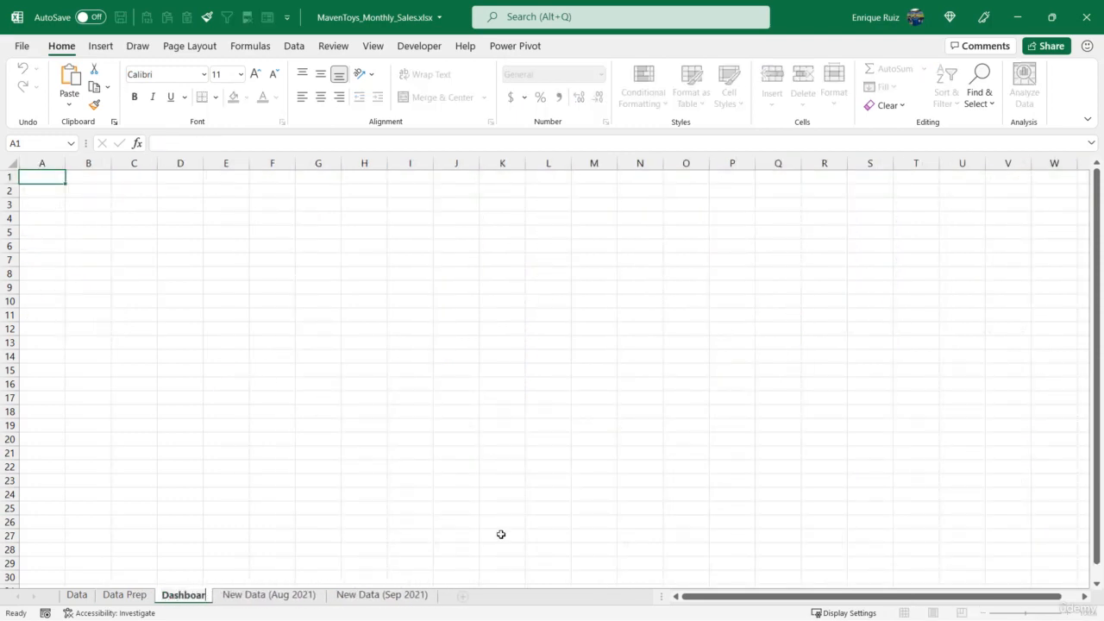
{"action": "key", "text": "Return"}
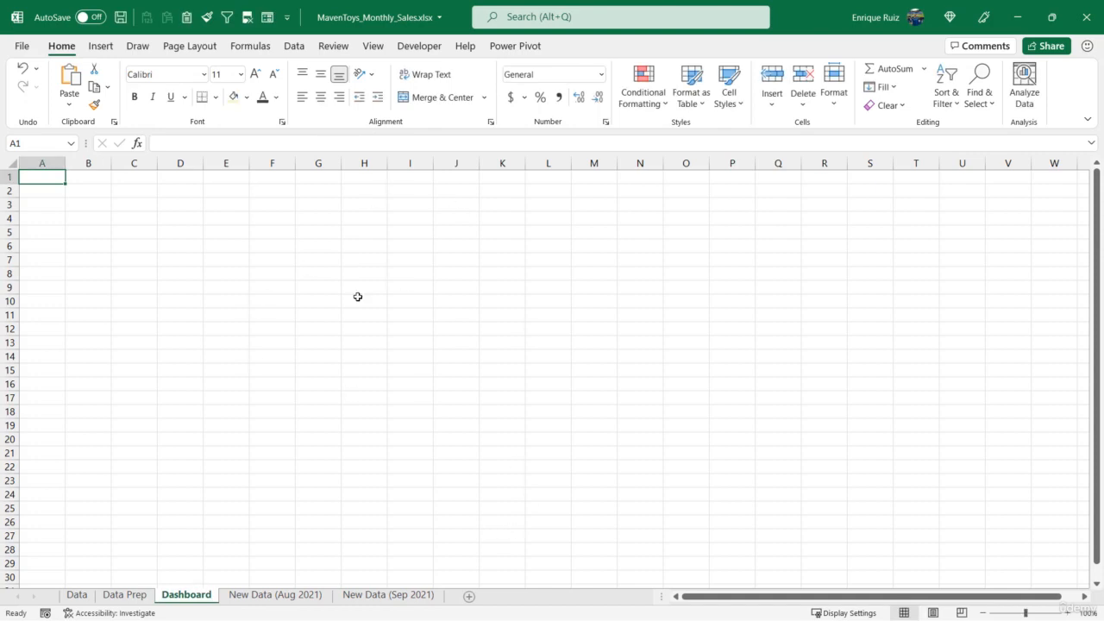
{"action": "left_click", "coordinate": [381, 54]}
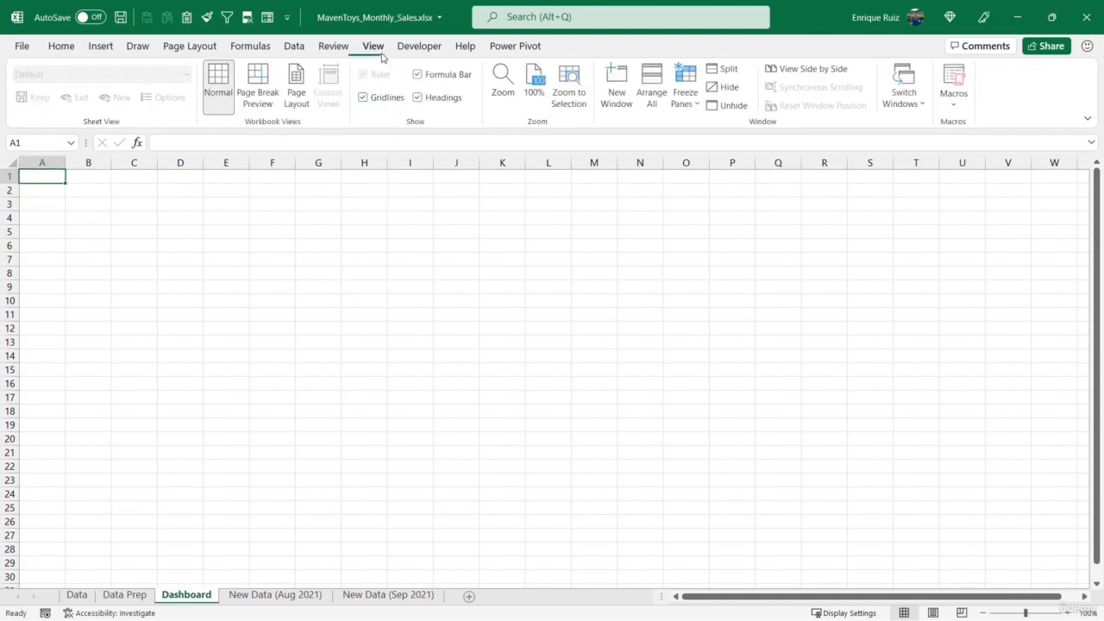
{"action": "left_click", "coordinate": [364, 100]}
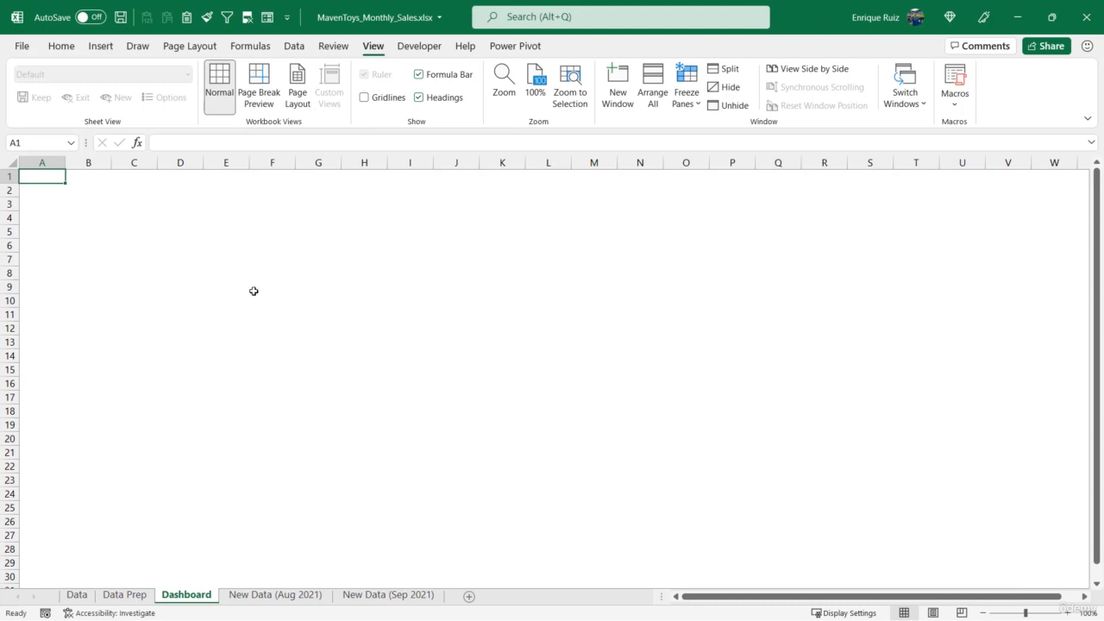
Insert a text box about 6.78" wide and 1.08" high near the sheet's upper-left corner, containing REGIONAL REVENUE DASHBOARD
{"action": "left_click", "coordinate": [101, 47]}
{"action": "left_click", "coordinate": [182, 86]}
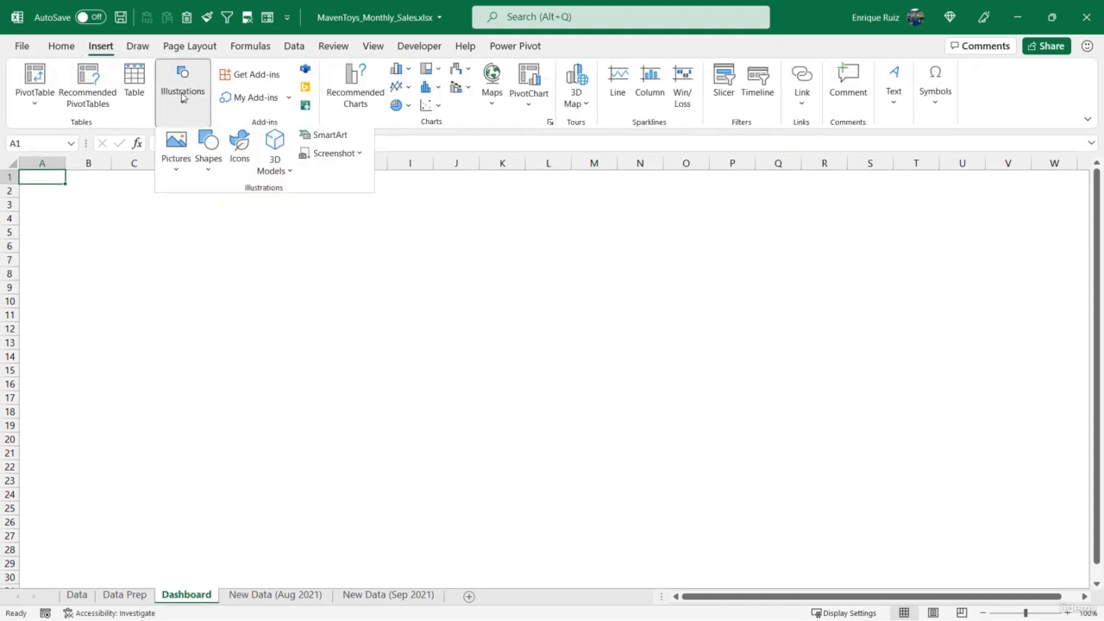
{"action": "left_click", "coordinate": [211, 164]}
{"action": "left_click", "coordinate": [204, 213]}
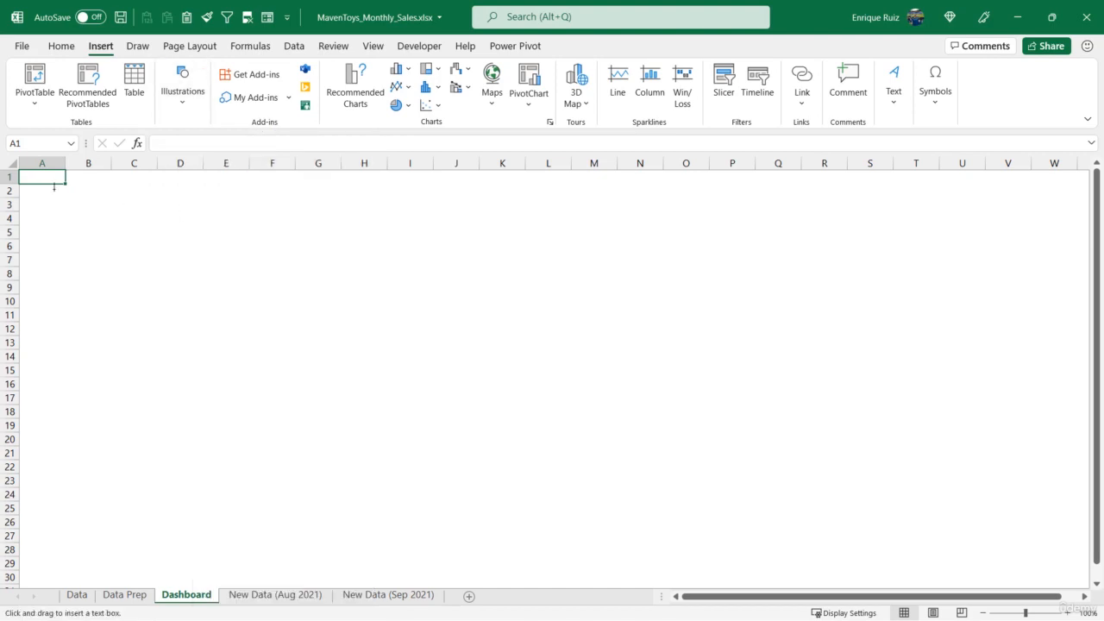
{"action": "mouse_move", "coordinate": [54, 189]}
{"action": "left_mouse_down"}
{"action": "mouse_move", "coordinate": [267, 238]}
{"action": "mouse_move", "coordinate": [524, 262]}
{"action": "left_mouse_up"}
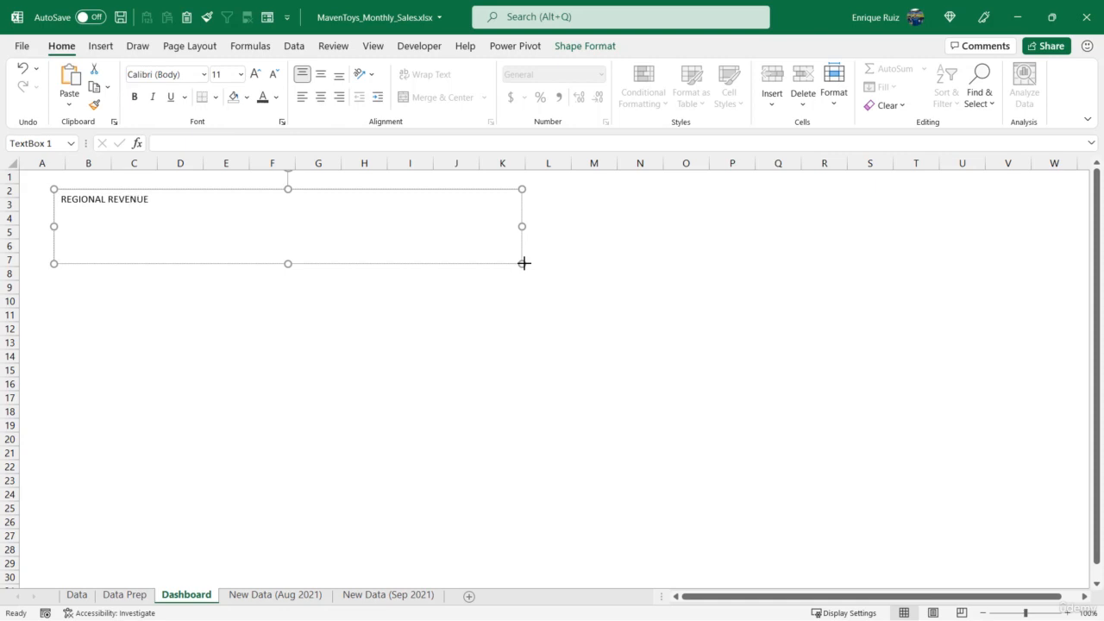
{"action": "type", "text": "DASHBOARD"}
Remove the outline from the title text box
{"action": "left_click", "coordinate": [587, 46]}
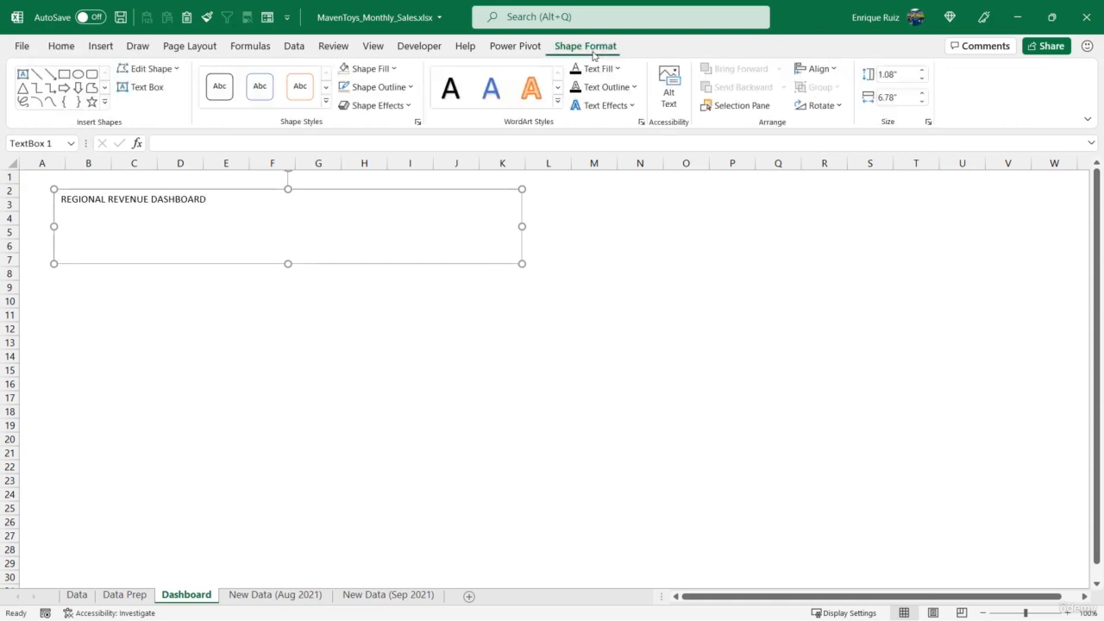
{"action": "left_click", "coordinate": [385, 88]}
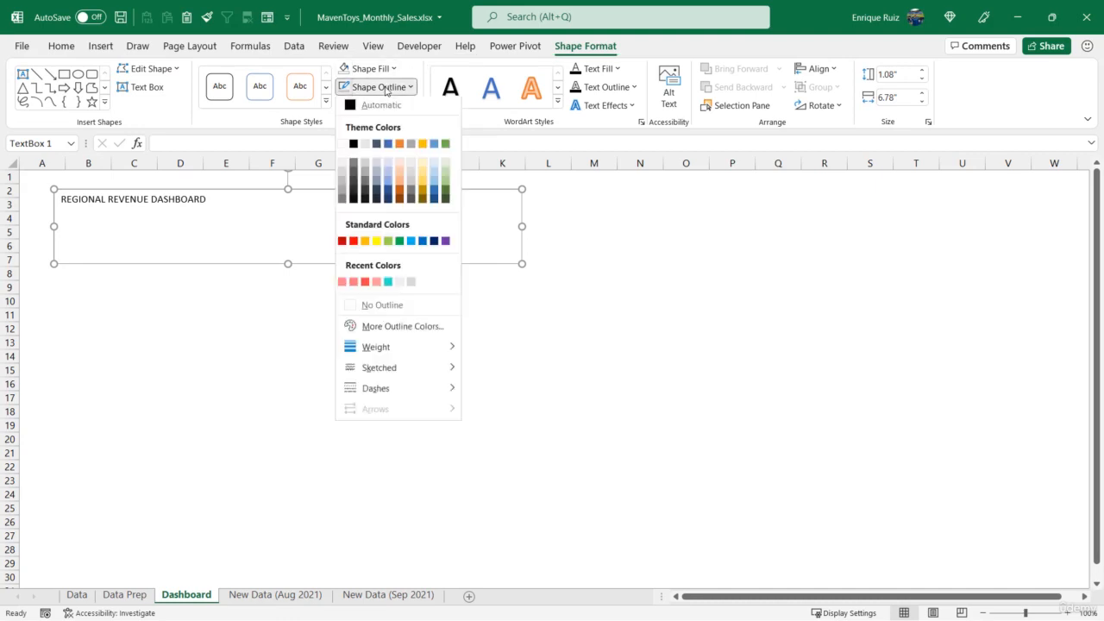
{"action": "left_click", "coordinate": [387, 305]}
Make the title bold at 36 pt, then widen and shorten its text box to fit the title on one line
{"action": "left_click", "coordinate": [71, 47]}
{"action": "left_click", "coordinate": [132, 97]}
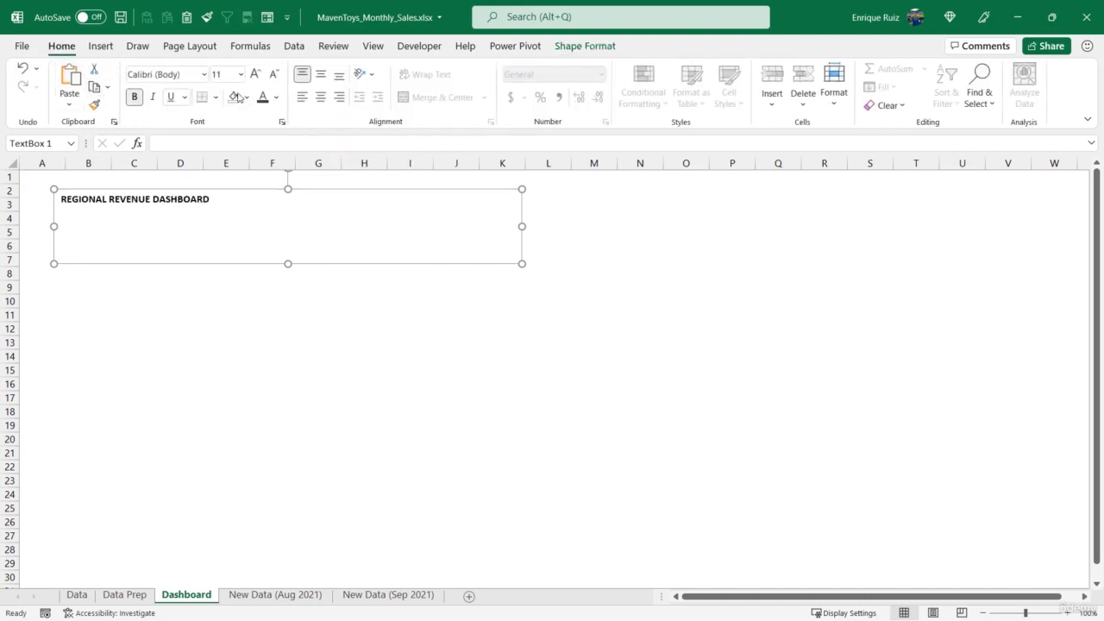
{"action": "left_click", "coordinate": [254, 76]}
{"action": "left_click", "coordinate": [254, 76]}
{"action": "left_click", "coordinate": [254, 76]}
{"action": "left_click", "coordinate": [255, 76]}
{"action": "left_click", "coordinate": [255, 76]}
{"action": "left_click", "coordinate": [254, 76]}
{"action": "left_click", "coordinate": [254, 76]}
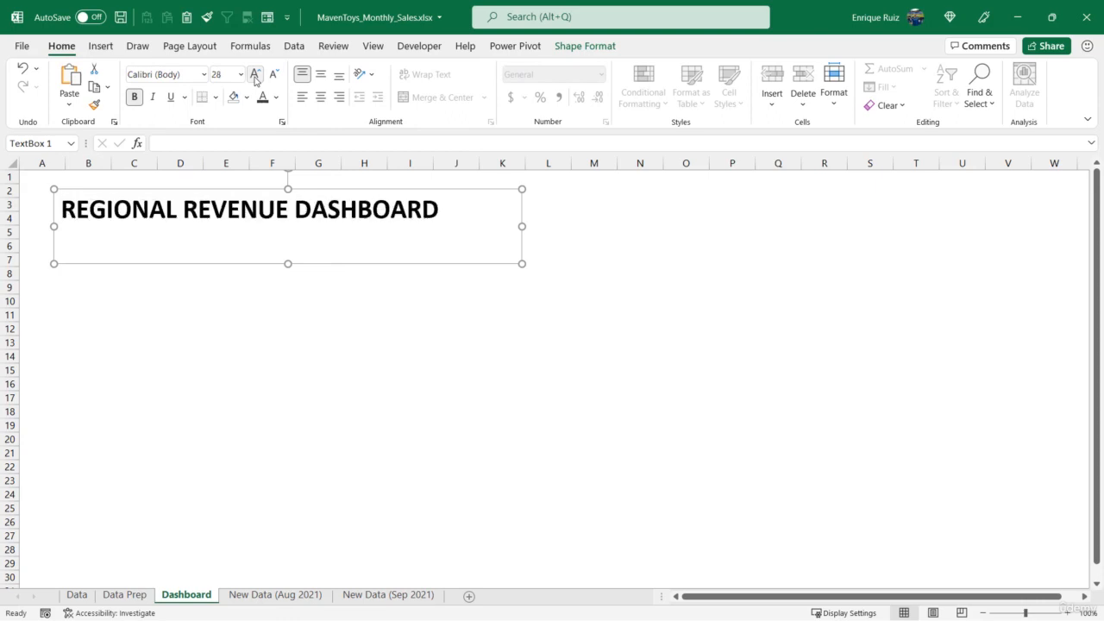
{"action": "left_click", "coordinate": [254, 76]}
{"action": "left_click", "coordinate": [255, 76]}
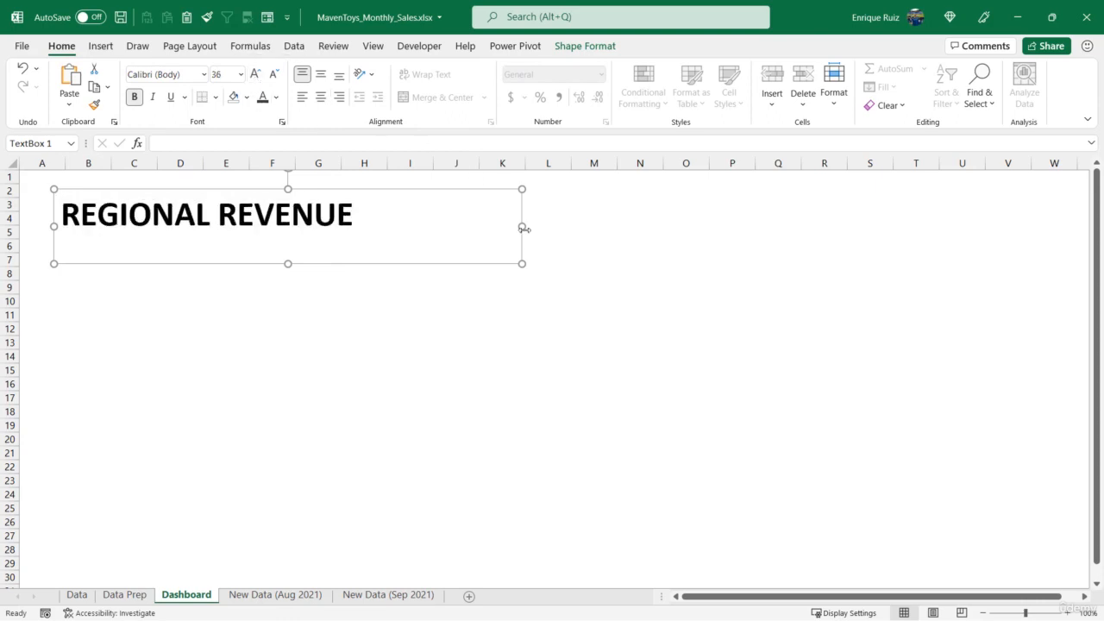
{"action": "left_click_drag", "start_coordinate": [521, 227], "coordinate": [574, 230]}
{"action": "left_click_drag", "start_coordinate": [316, 264], "coordinate": [315, 241]}
Color the title text dark gray and fit its text box closer to the sheet's upper-left corner, within rows 1 to 4
{"action": "left_click", "coordinate": [276, 96]}
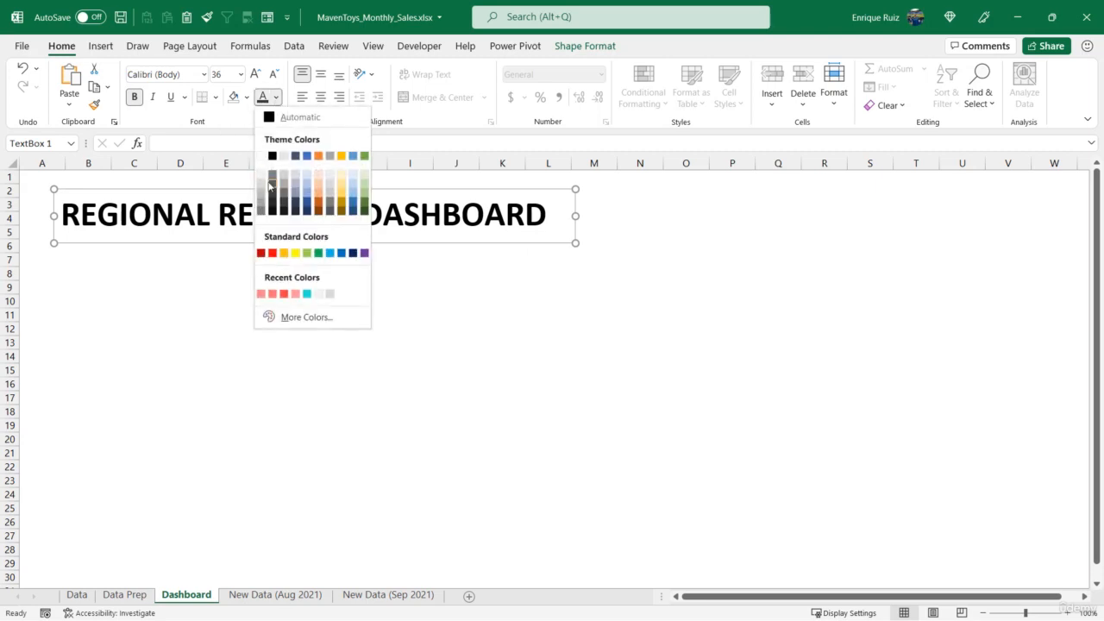
{"action": "left_click", "coordinate": [274, 203]}
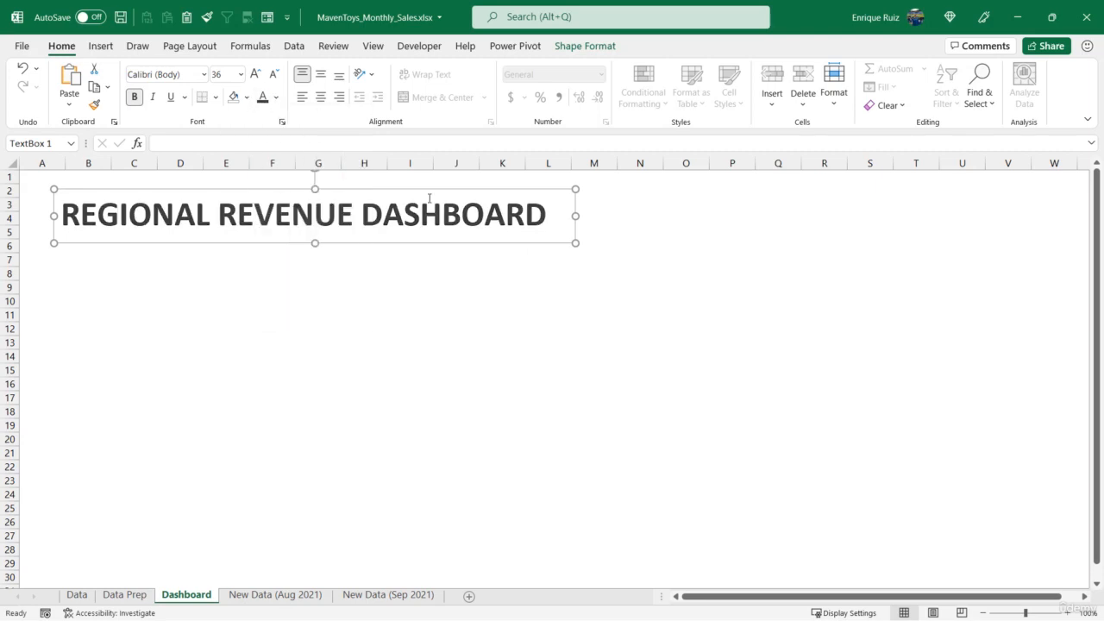
{"action": "left_click_drag", "start_coordinate": [432, 246], "coordinate": [418, 233]}
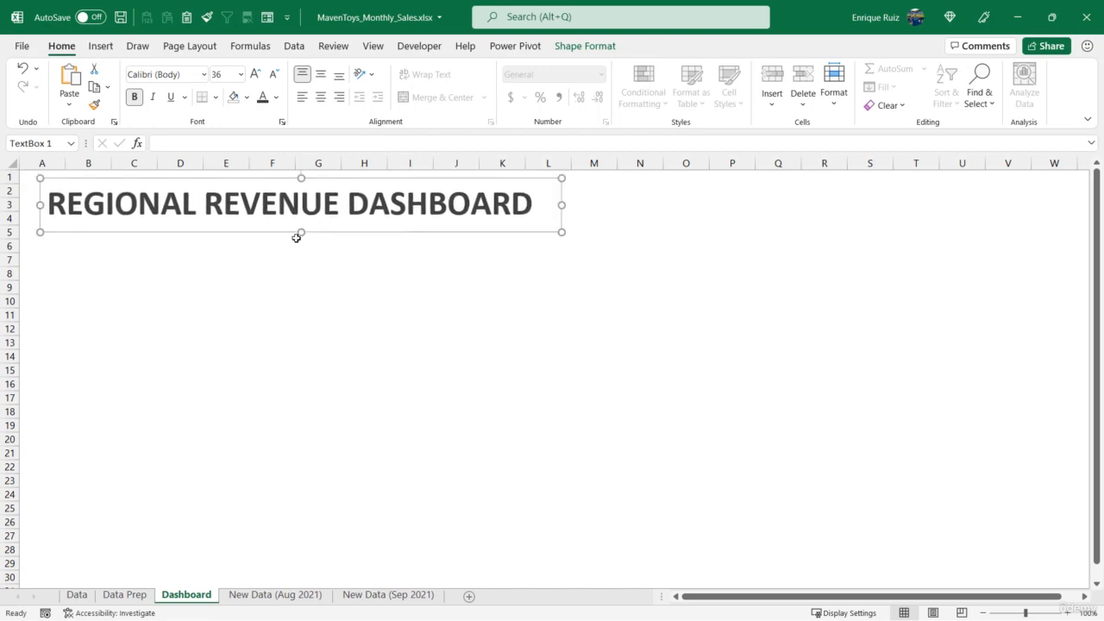
{"action": "left_click_drag", "start_coordinate": [301, 232], "coordinate": [301, 229]}
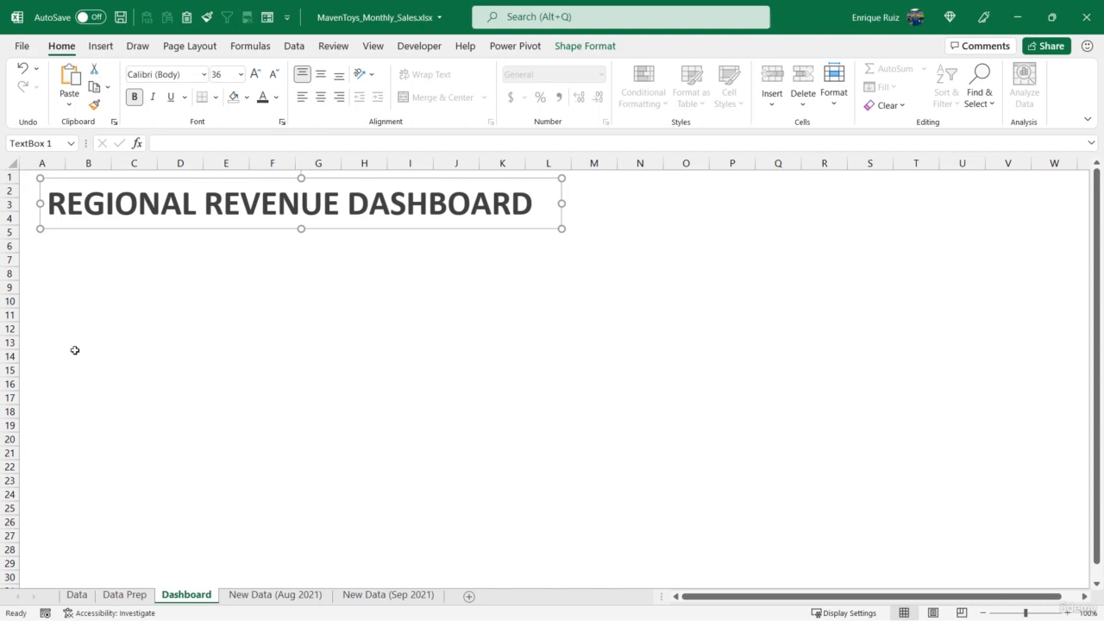
Enter the label "Region:" in cell B6 of the Dashboard sheet
{"action": "left_click", "coordinate": [66, 251]}
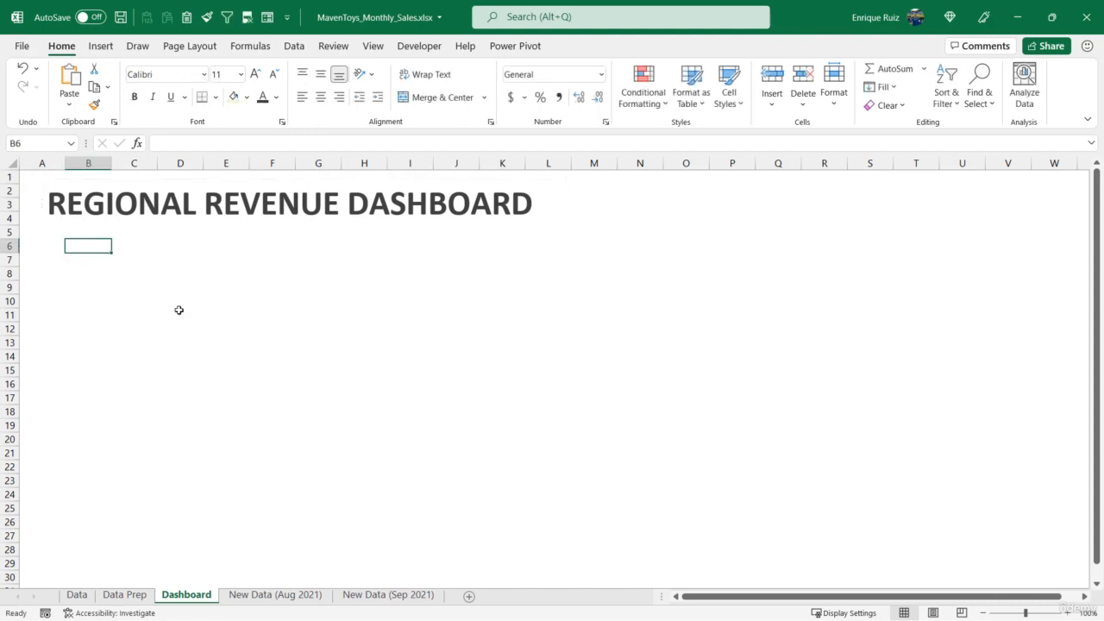
{"action": "type", "text": "REG"}
{"action": "type", "text": "gion"}
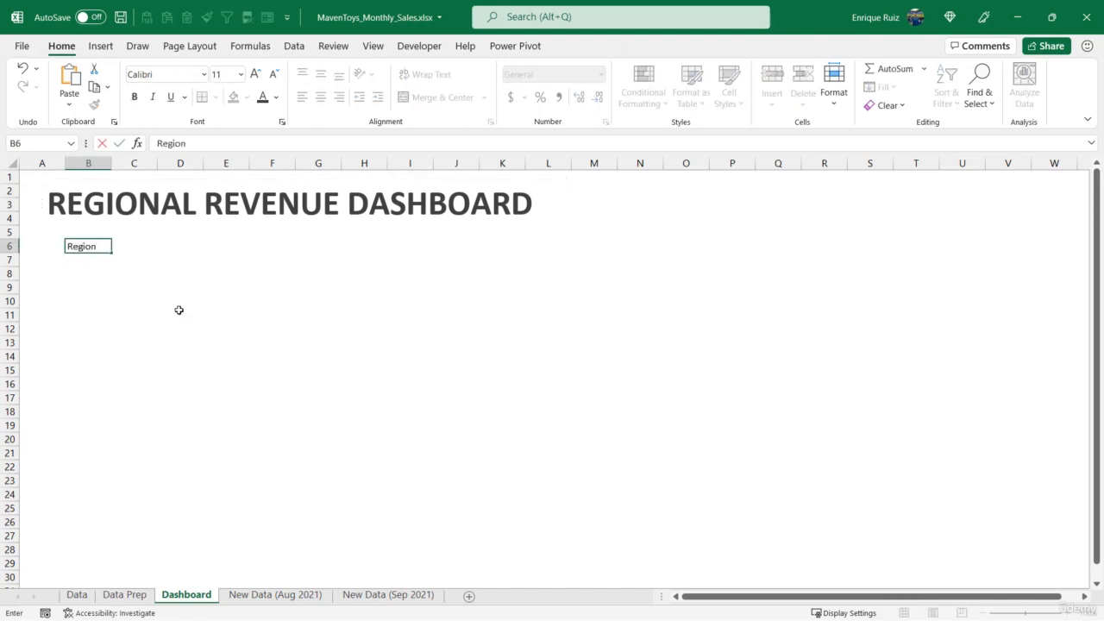
{"action": "type", "text": ":"}
{"action": "key", "text": "Tab"}
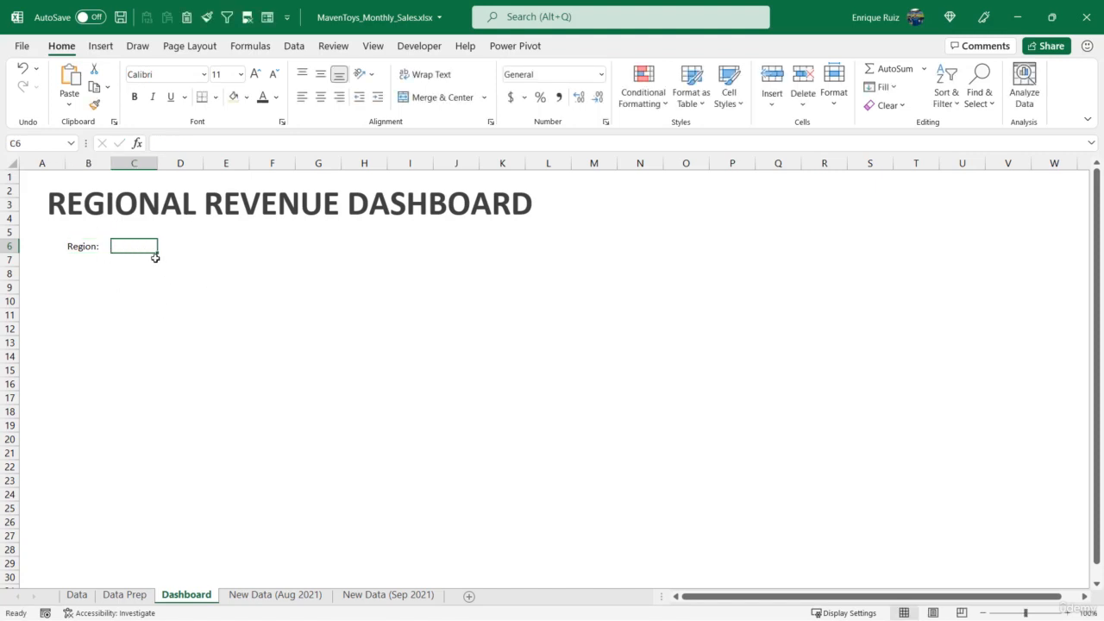
Add a list validation to Dashboard cell C6 with source ='Data Prep'!$A$3:$A$5, and choose New York from its dropdown
{"action": "left_click", "coordinate": [294, 45]}
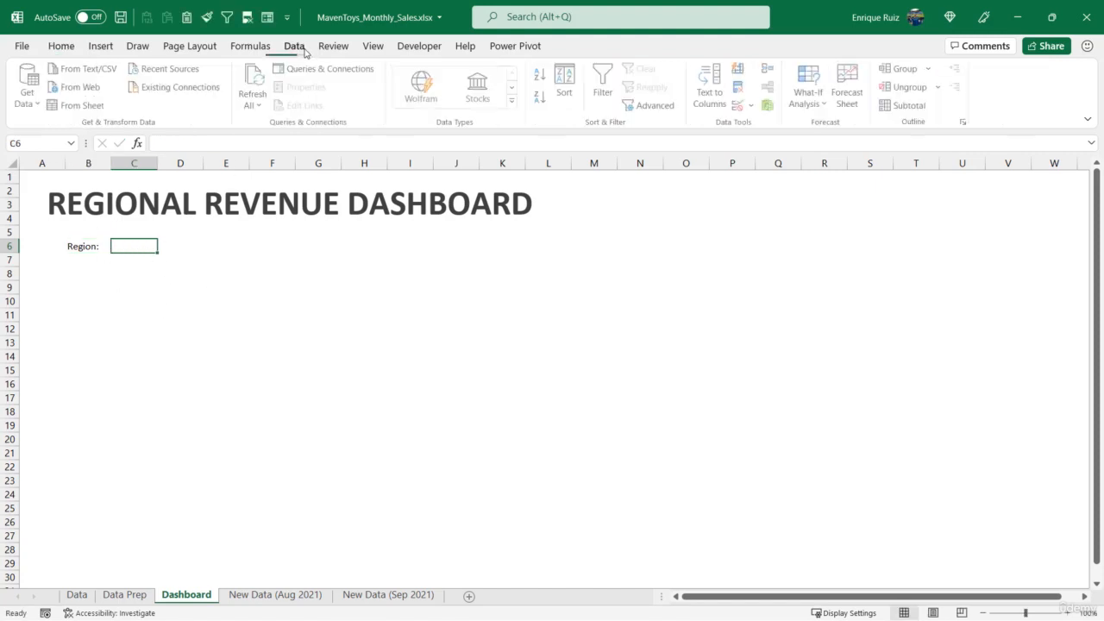
{"action": "left_click", "coordinate": [739, 105]}
{"action": "left_click", "coordinate": [640, 158]}
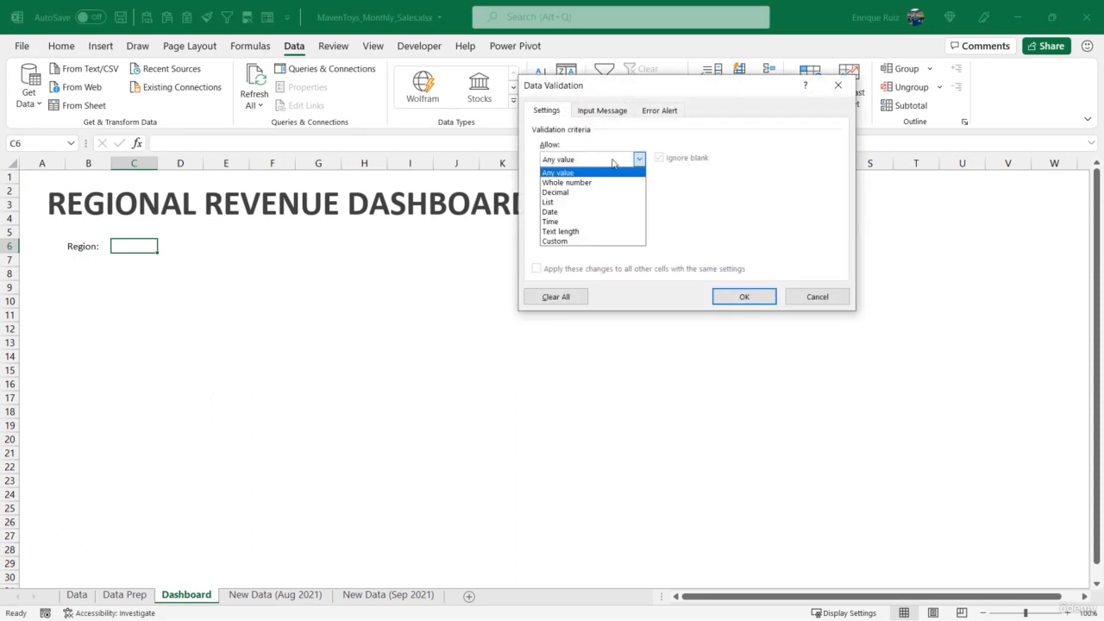
{"action": "left_click", "coordinate": [592, 202]}
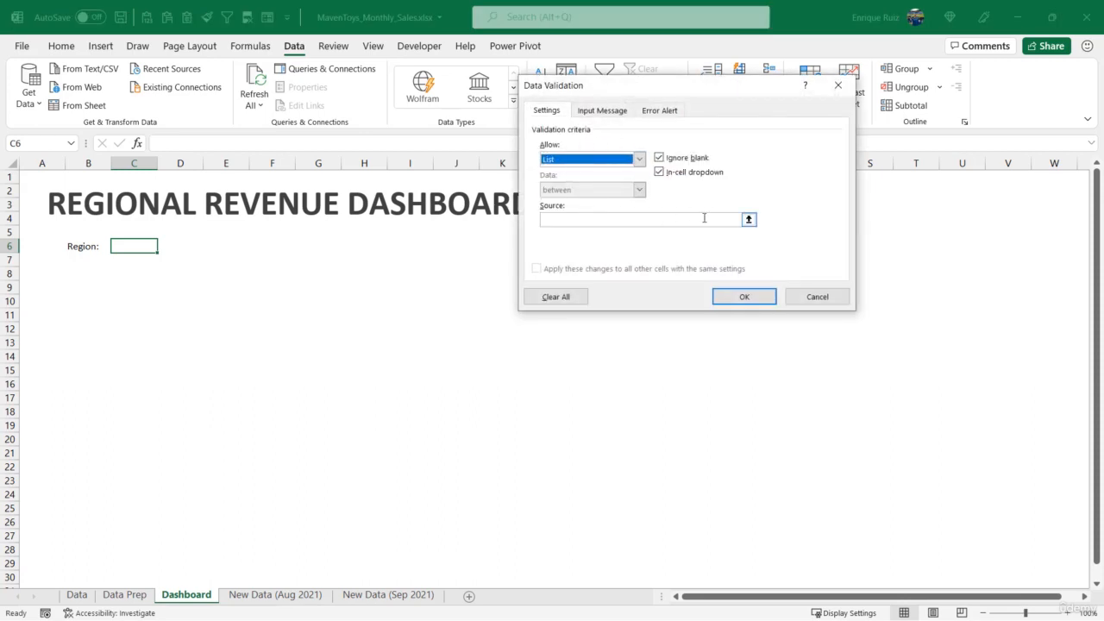
{"action": "left_click", "coordinate": [748, 221]}
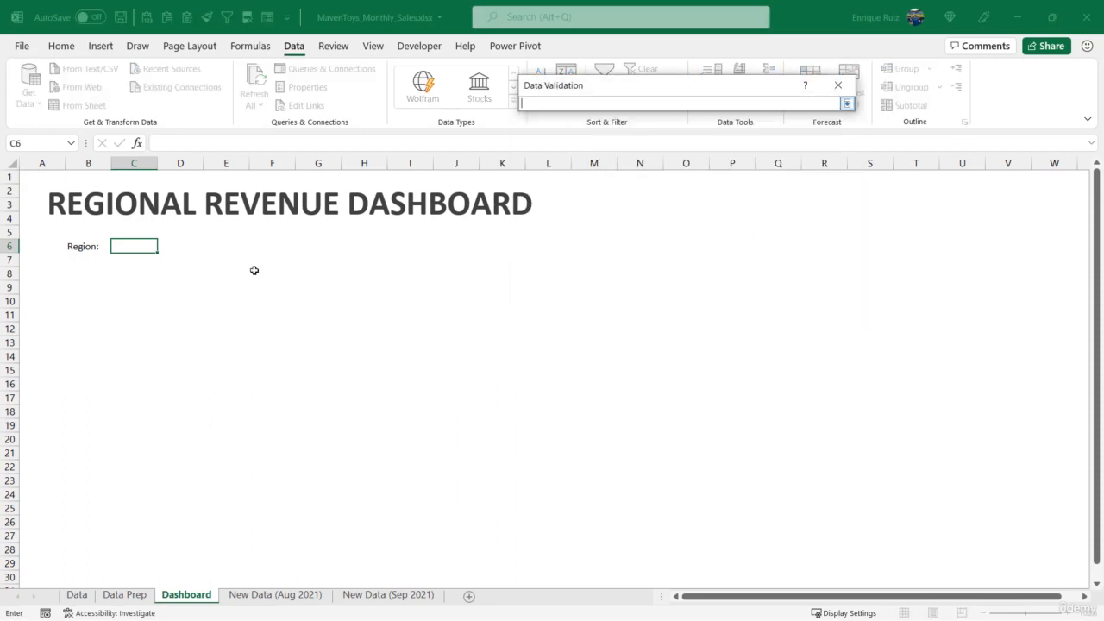
{"action": "left_click", "coordinate": [124, 594]}
{"action": "left_click_drag", "start_coordinate": [66, 211], "coordinate": [70, 236]}
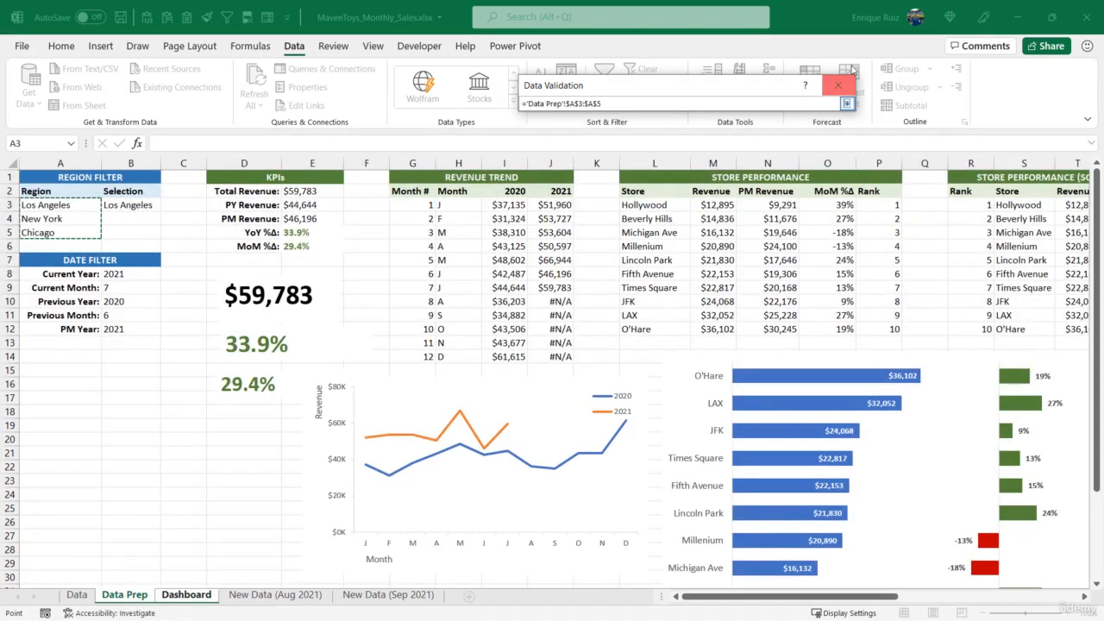
{"action": "left_click", "coordinate": [847, 103]}
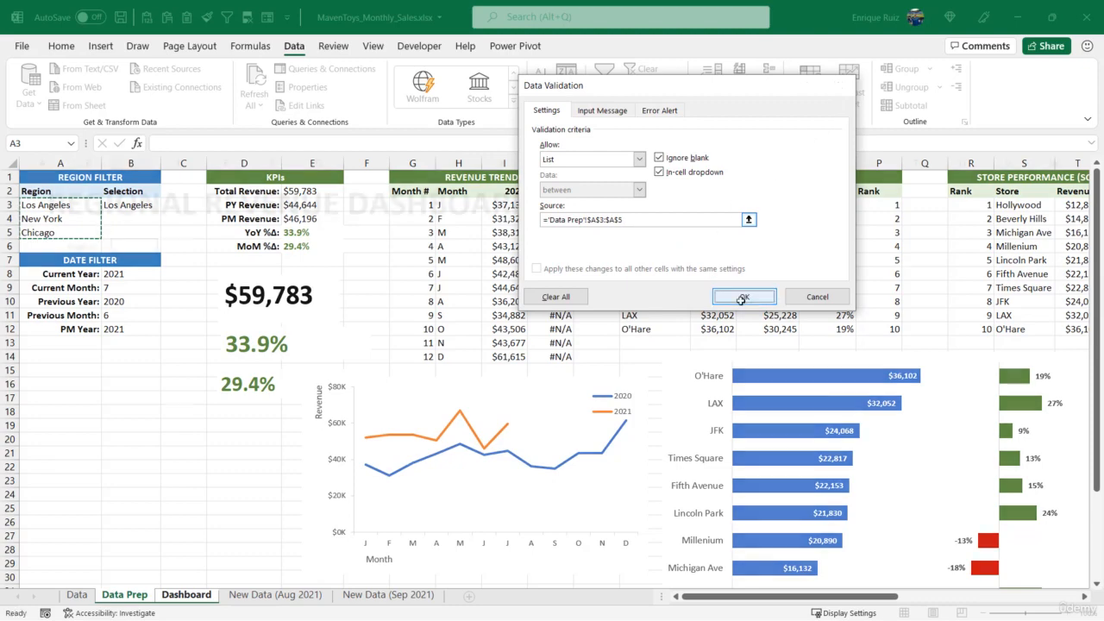
{"action": "left_click", "coordinate": [744, 299]}
{"action": "left_click", "coordinate": [165, 247]}
{"action": "left_click", "coordinate": [162, 266]}
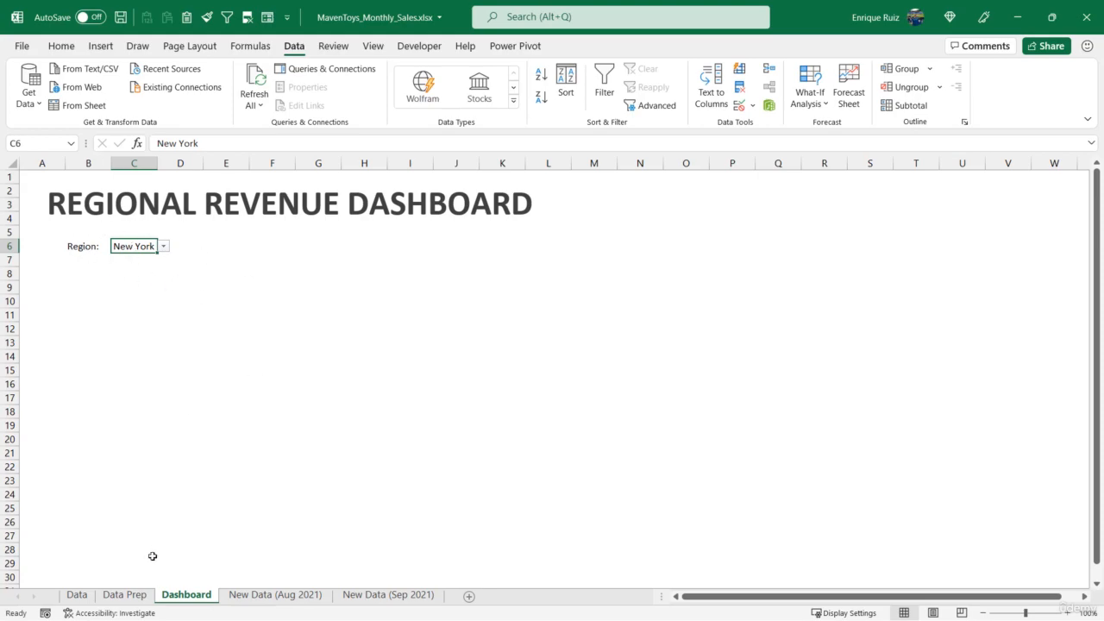
Set the region selection in cell B3 of the Data Prep sheet to Chicago
{"action": "left_click", "coordinate": [125, 594]}
{"action": "left_click", "coordinate": [140, 204]}
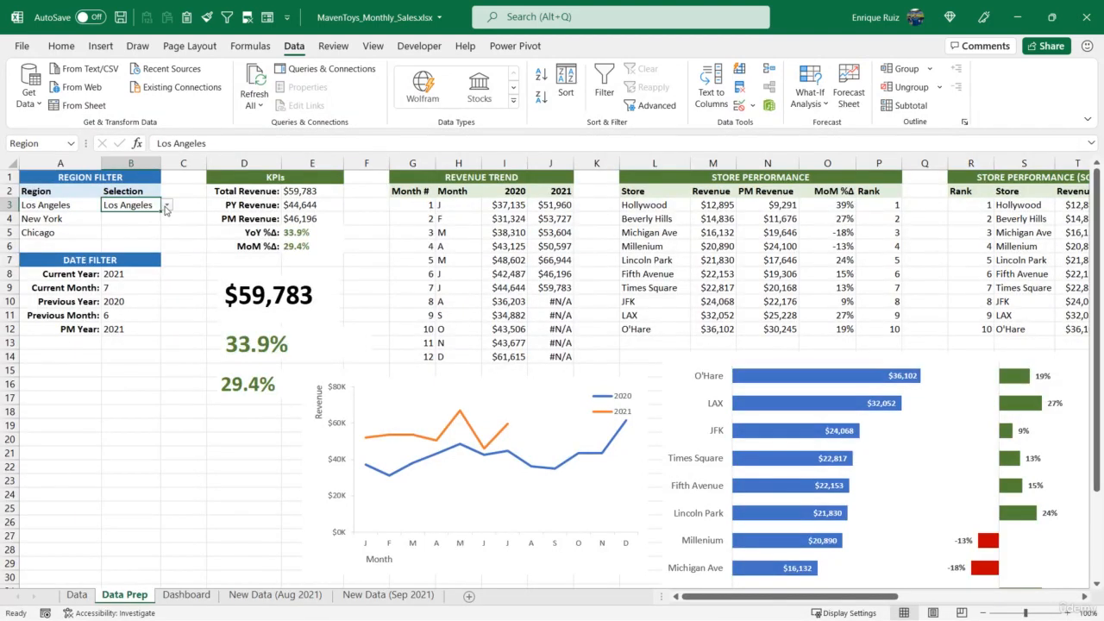
{"action": "left_click", "coordinate": [167, 204]}
{"action": "left_click", "coordinate": [129, 238]}
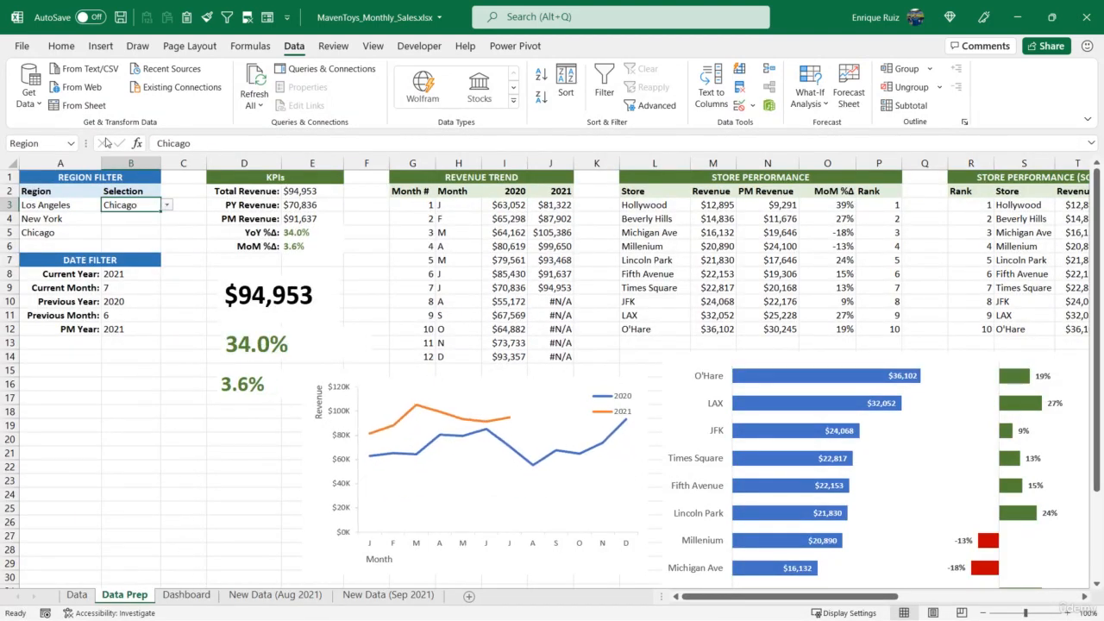
Clear the data validation from the region selection cell B3 on the Data Prep sheet
{"action": "left_click", "coordinate": [740, 105]}
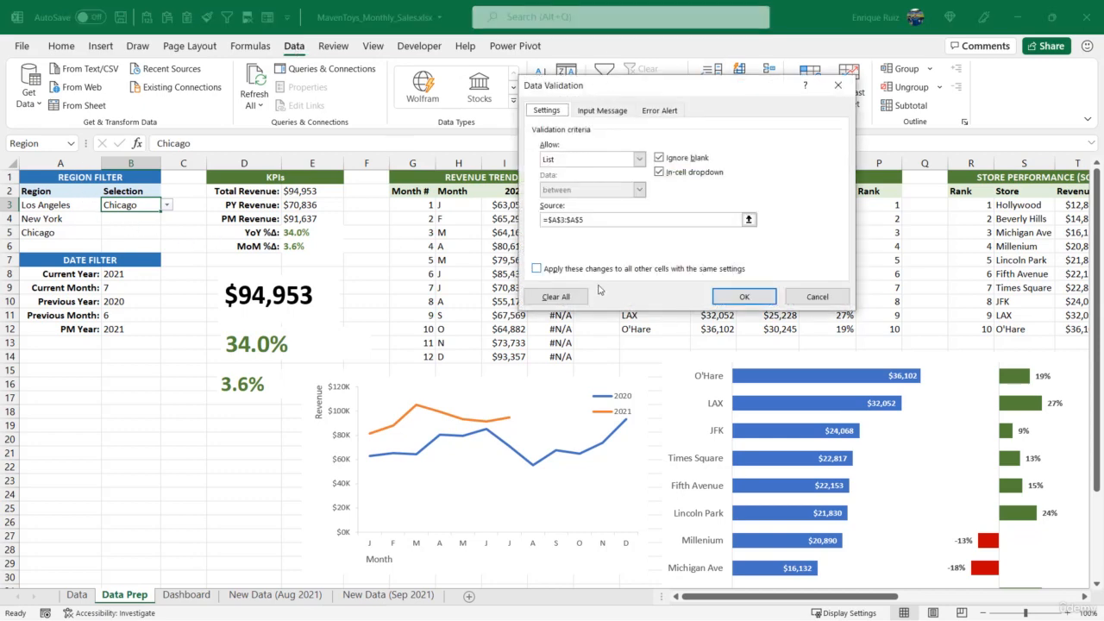
{"action": "left_click", "coordinate": [555, 297]}
{"action": "left_click", "coordinate": [743, 297]}
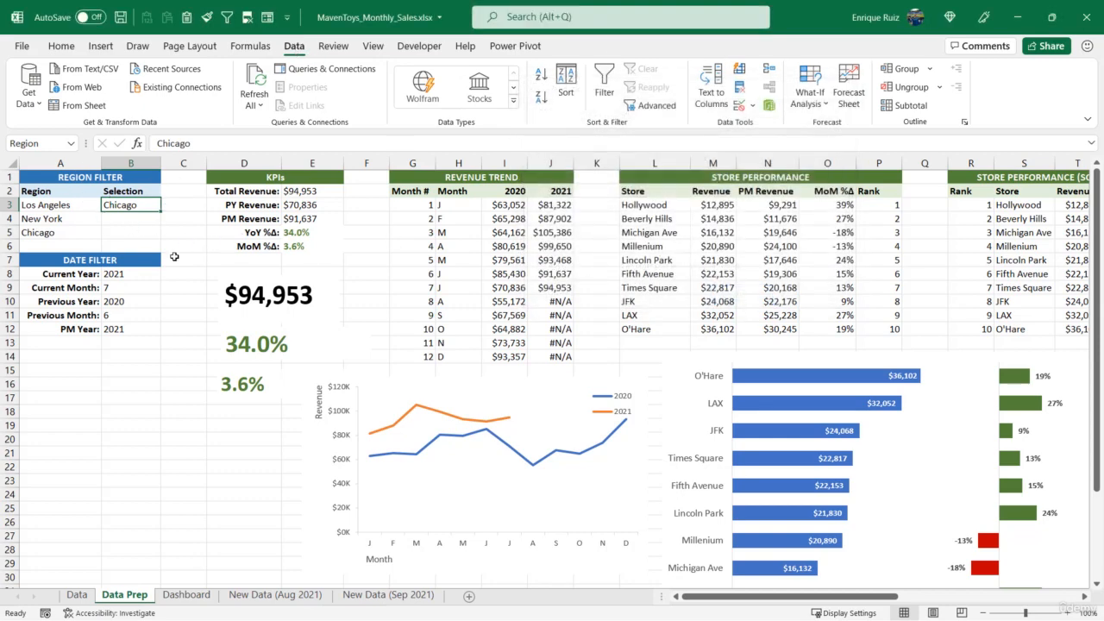
Link Data Prep cell B3 to the region dropdown in Dashboard cell C6 with a formula
{"action": "type", "text": "="}
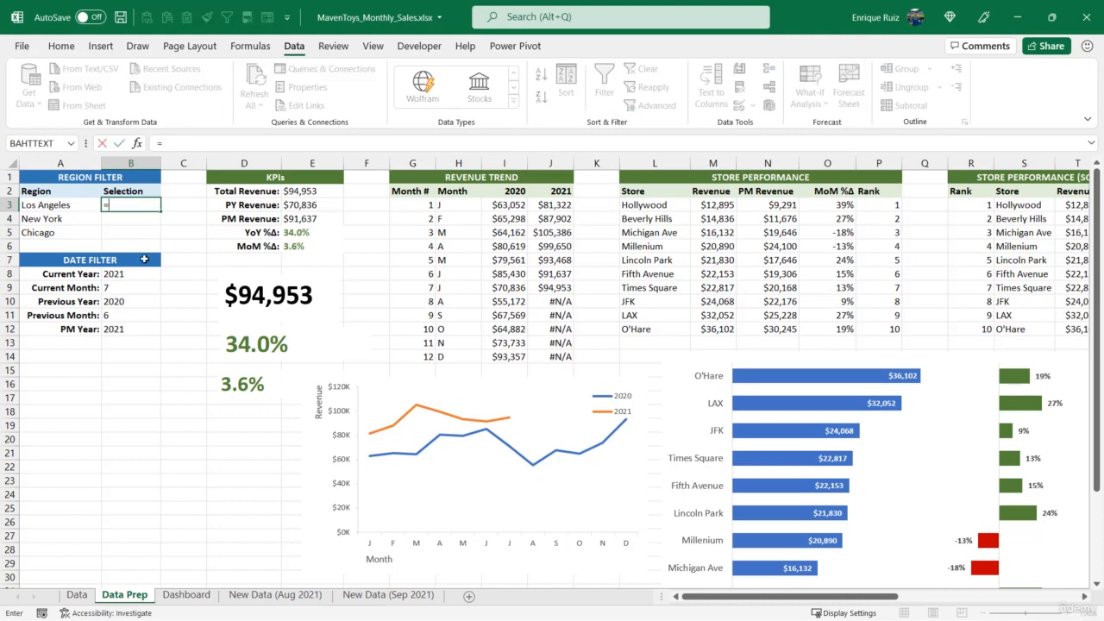
{"action": "left_click", "coordinate": [187, 594]}
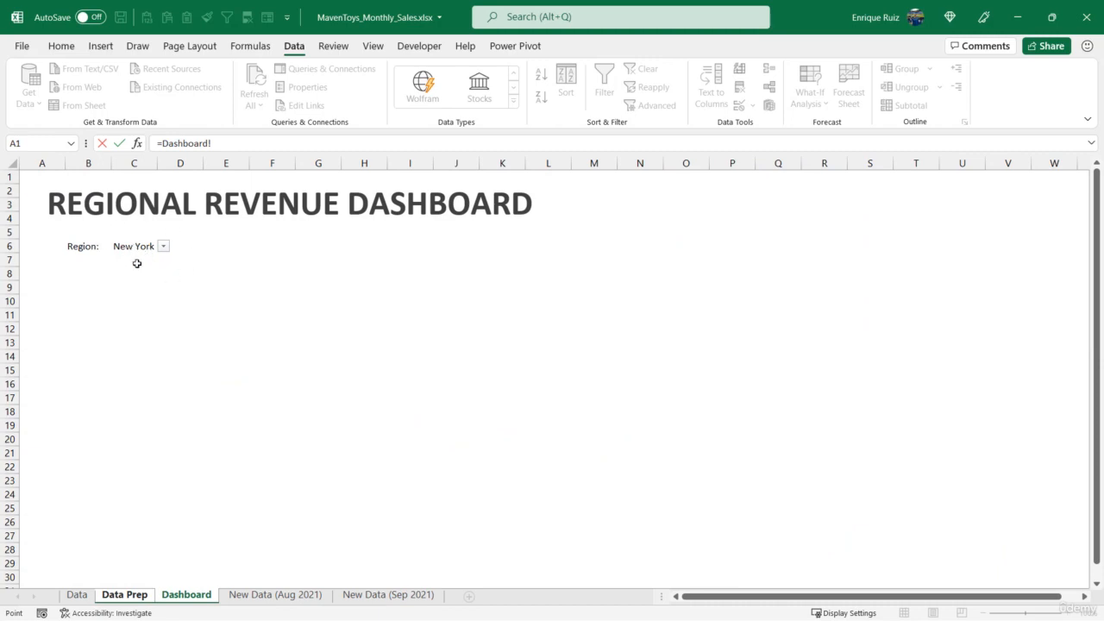
{"action": "left_click", "coordinate": [136, 263]}
{"action": "key", "text": "Up"}
{"action": "key", "text": "Return"}
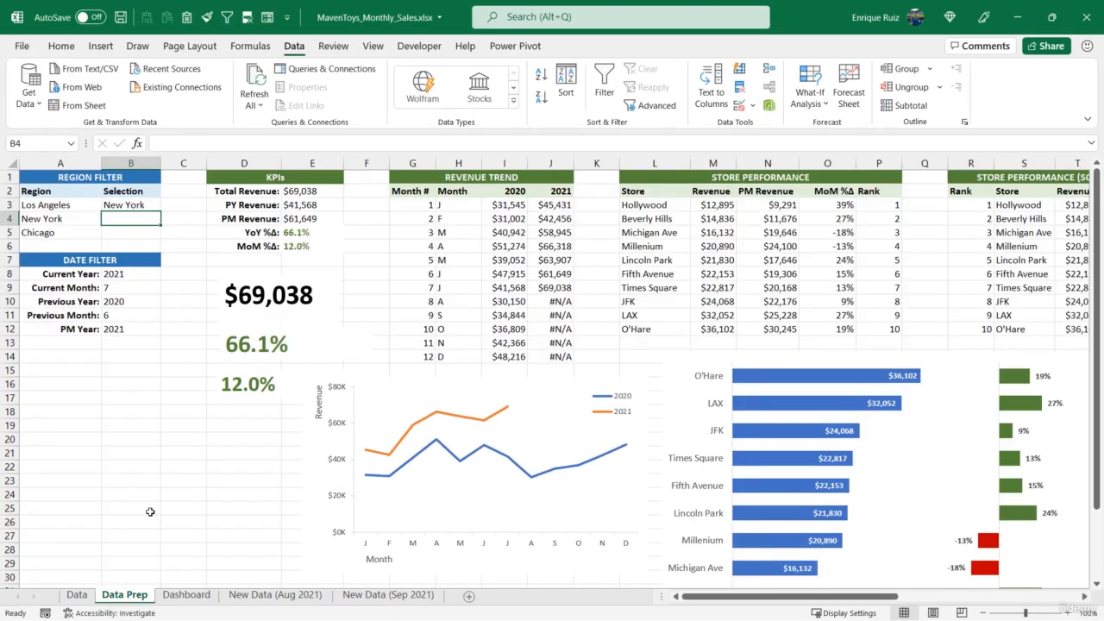
Choose Los Angeles in the region dropdown in cell C6 of the Dashboard sheet
{"action": "left_click", "coordinate": [187, 595]}
{"action": "left_click", "coordinate": [163, 247]}
{"action": "left_click", "coordinate": [160, 265]}
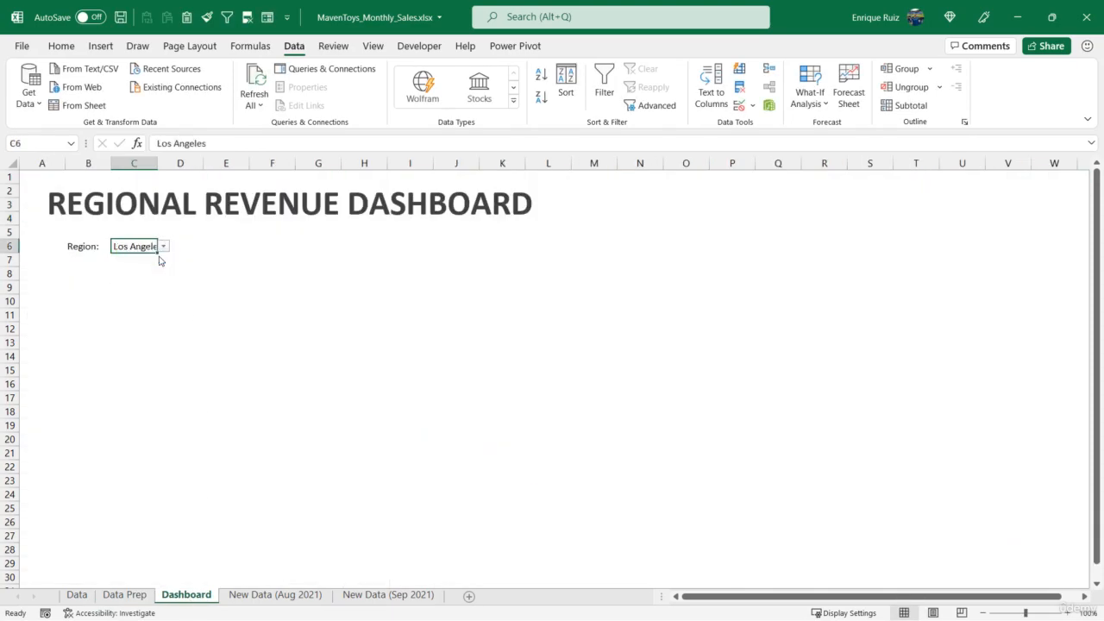
Check how the Data Prep sheet responds to the Los Angeles selection, and return to the Dashboard sheet
{"action": "left_click", "coordinate": [125, 595]}
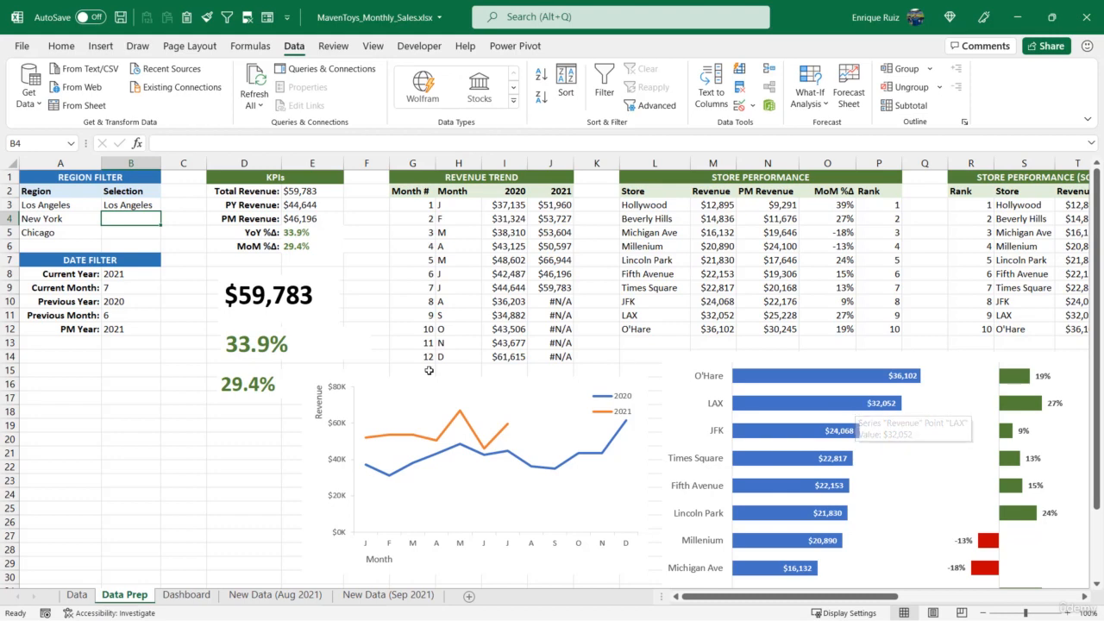
{"action": "left_click", "coordinate": [198, 595]}
Format the "Region:" label in Dashboard cell B6 as italic 24 pt and widen column B to fit it
{"action": "left_click", "coordinate": [84, 245]}
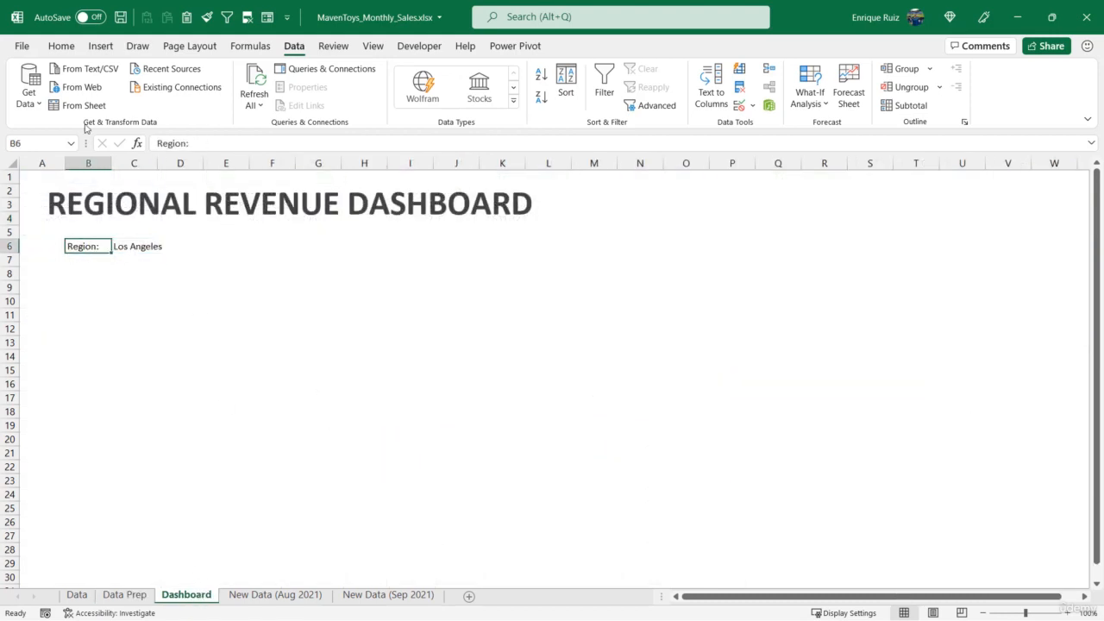
{"action": "left_click", "coordinate": [65, 48]}
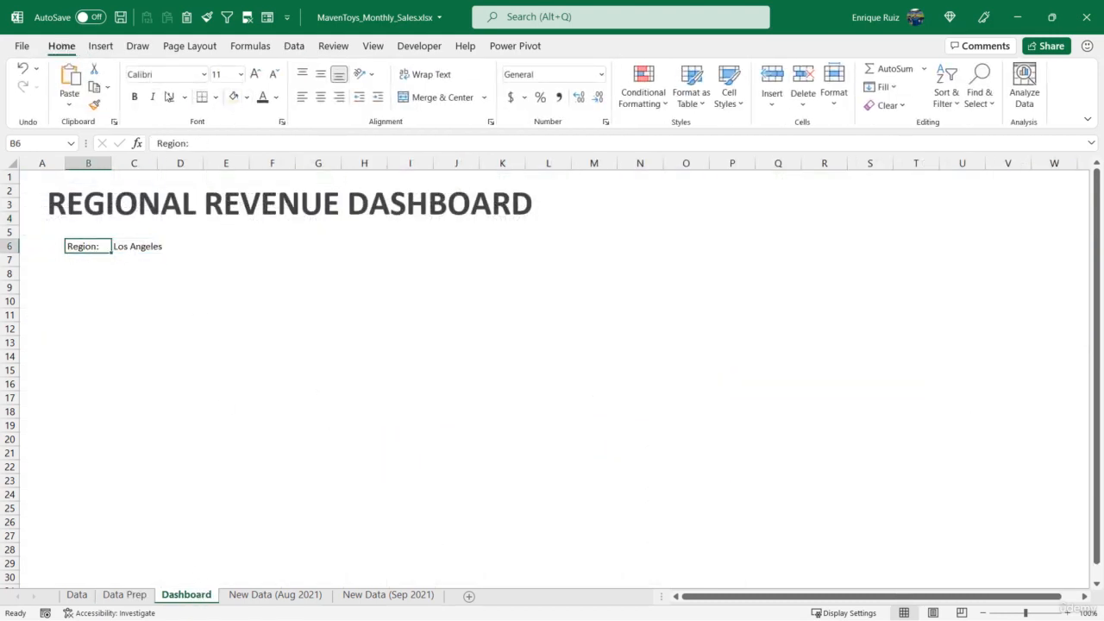
{"action": "left_click", "coordinate": [152, 98]}
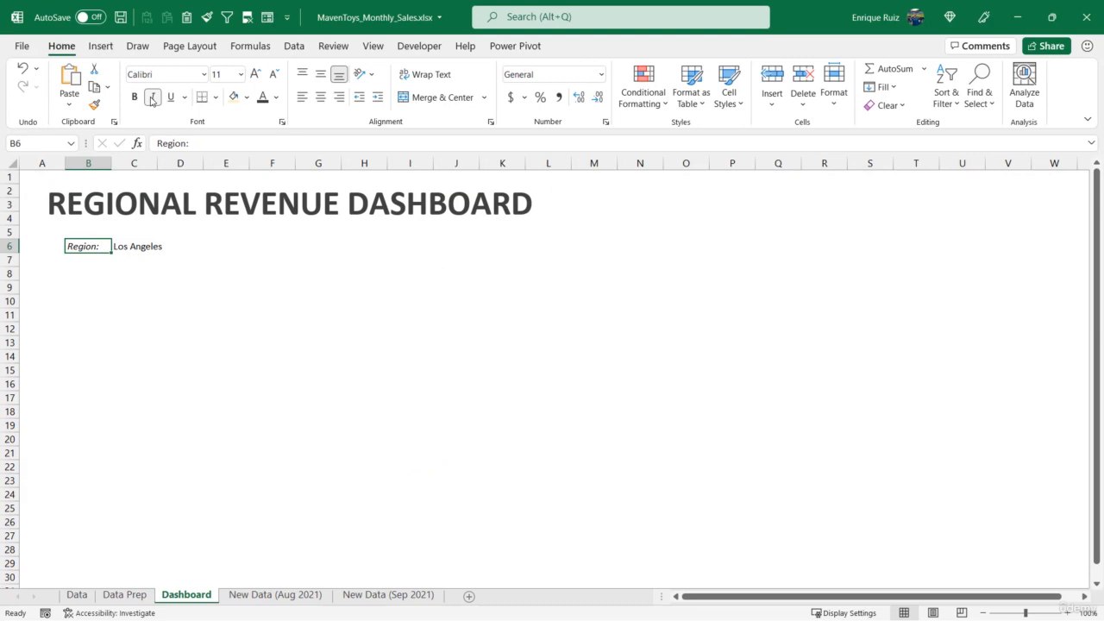
{"action": "left_click", "coordinate": [255, 74]}
{"action": "left_click", "coordinate": [255, 74]}
{"action": "left_click", "coordinate": [256, 74]}
{"action": "left_click", "coordinate": [256, 74]}
{"action": "left_click", "coordinate": [255, 74]}
{"action": "left_click", "coordinate": [255, 74]}
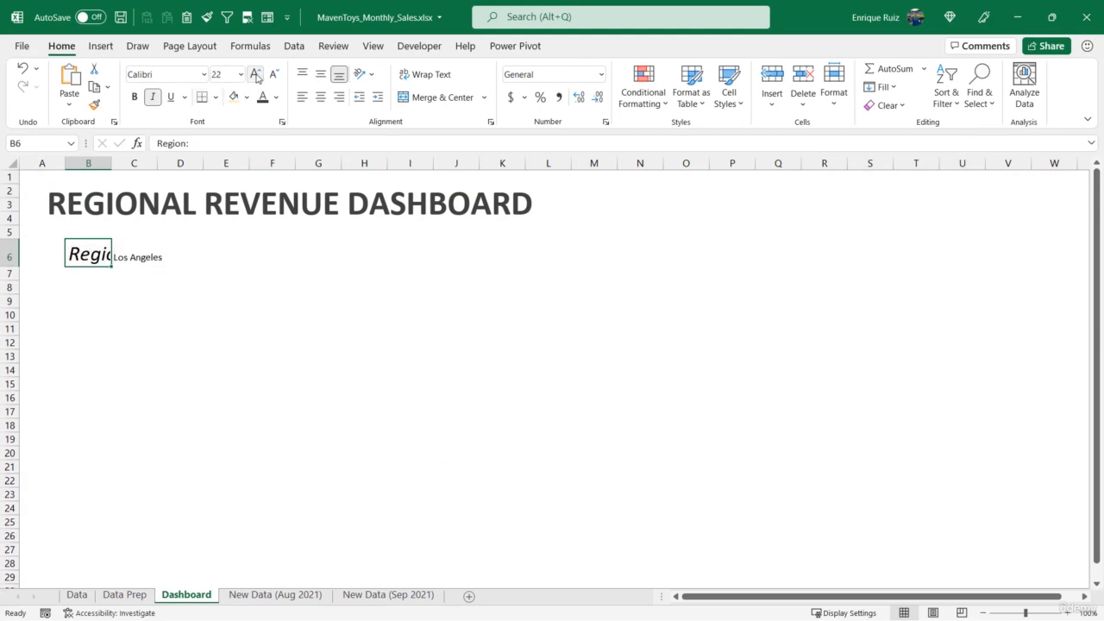
{"action": "left_click", "coordinate": [255, 74]}
{"action": "left_click_drag", "start_coordinate": [113, 163], "coordinate": [153, 163]}
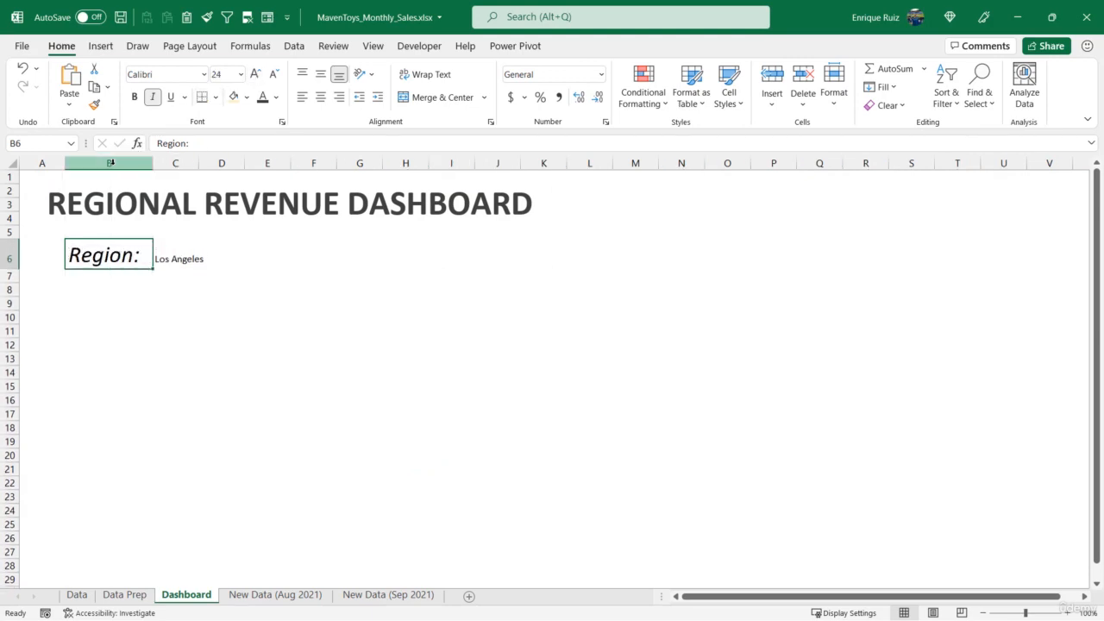
Format region cell C6 as bold 24 pt with a light gold fill, and fit column C to its text
{"action": "left_click", "coordinate": [171, 250]}
{"action": "left_click", "coordinate": [133, 97]}
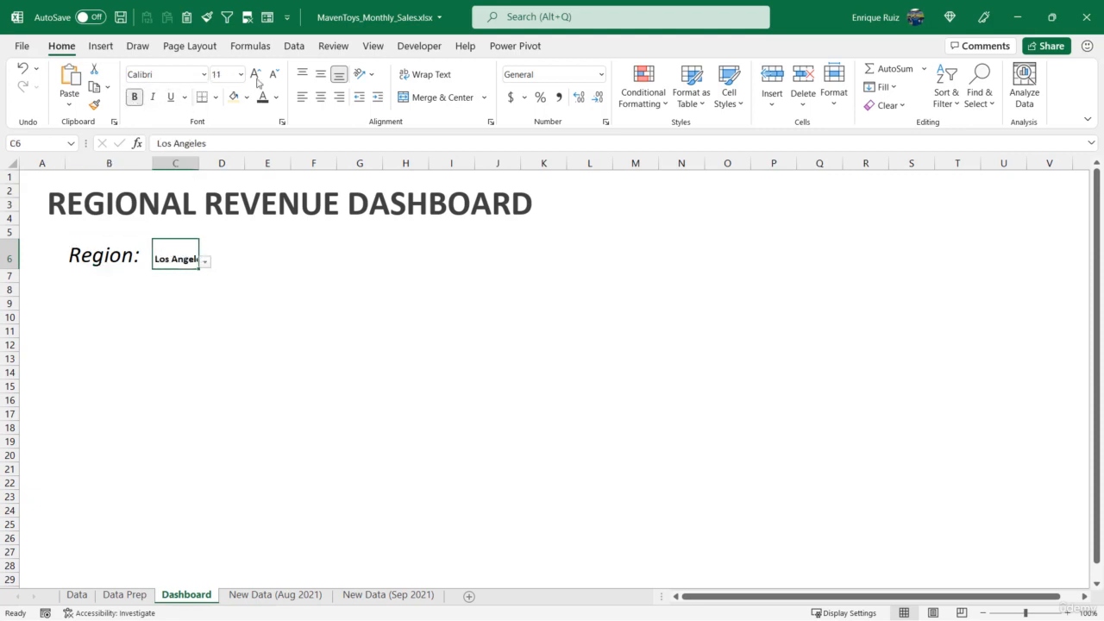
{"action": "left_click", "coordinate": [255, 74]}
{"action": "left_click", "coordinate": [256, 74]}
{"action": "left_click", "coordinate": [255, 74]}
{"action": "left_click", "coordinate": [255, 74]}
{"action": "left_click", "coordinate": [256, 74]}
{"action": "left_click", "coordinate": [256, 74]}
{"action": "left_click", "coordinate": [259, 76]}
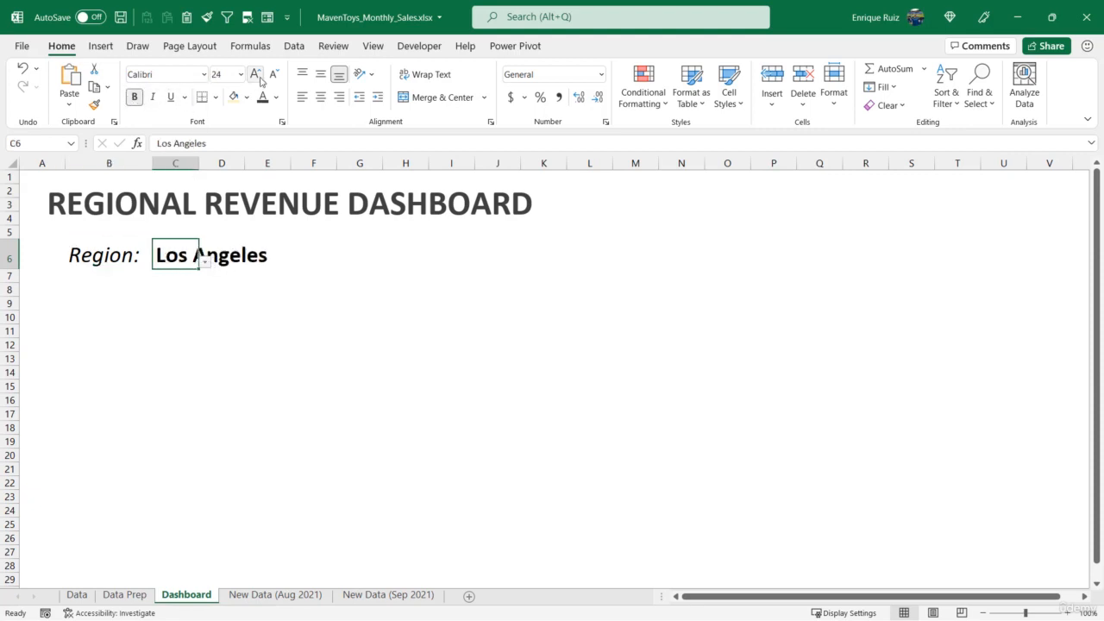
{"action": "double_click", "coordinate": [199, 162]}
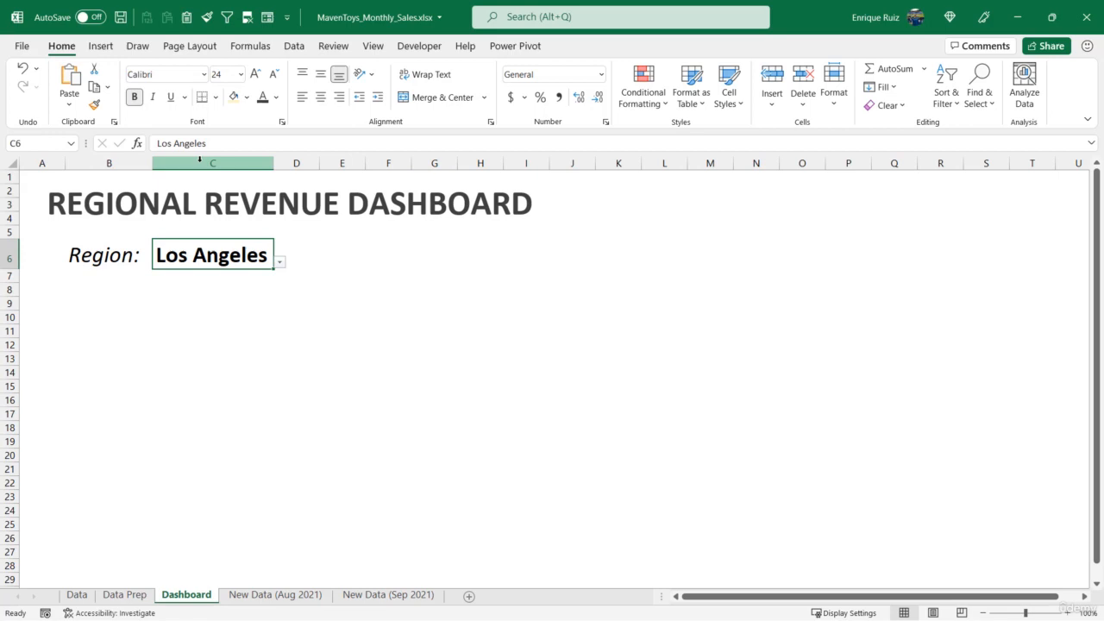
{"action": "left_click", "coordinate": [247, 97]}
{"action": "left_click", "coordinate": [312, 154]}
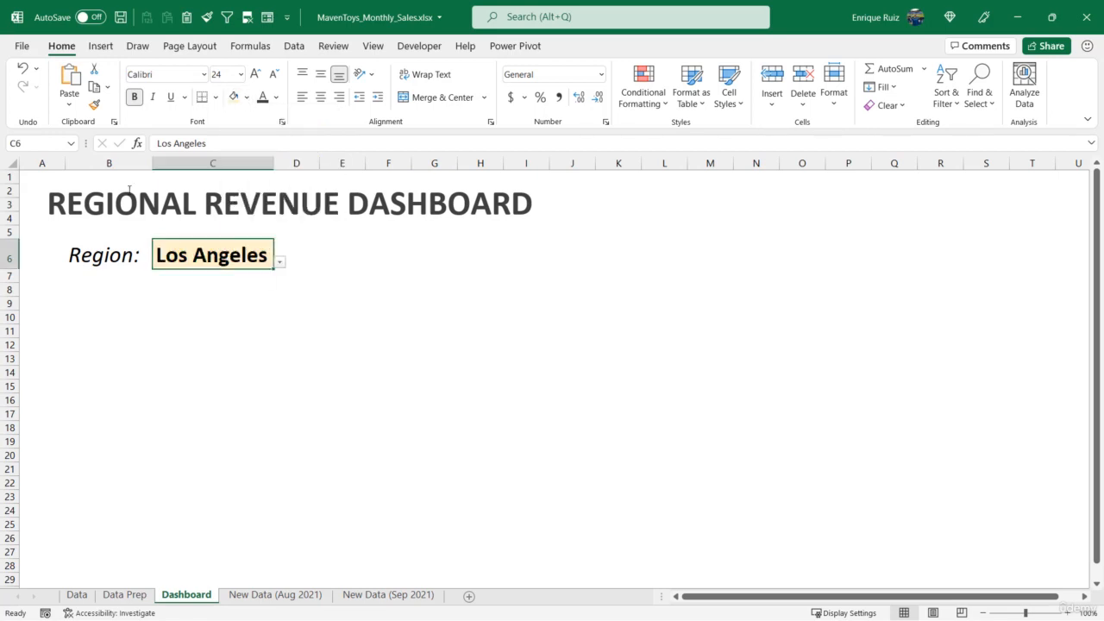
Test the region dropdown in C6 by choosing New York, Chicago and back to Los Angeles
{"action": "left_click", "coordinate": [280, 261]}
{"action": "left_click", "coordinate": [250, 287]}
{"action": "left_click", "coordinate": [280, 261]}
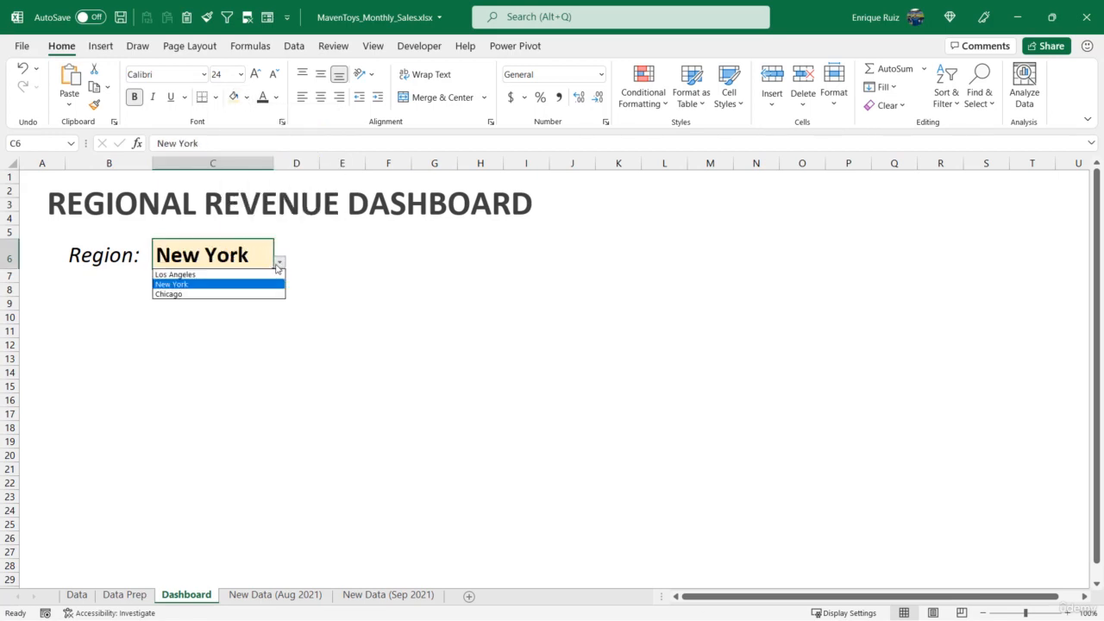
{"action": "left_click", "coordinate": [259, 290]}
{"action": "left_click", "coordinate": [279, 261]}
{"action": "left_click", "coordinate": [259, 274]}
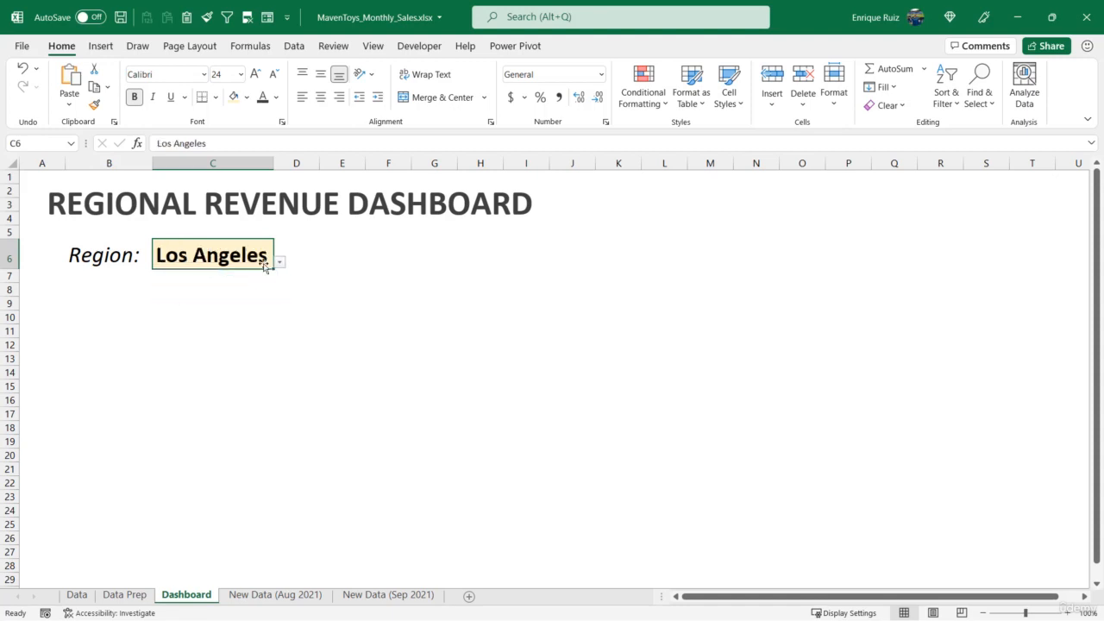
Center the region name in a slightly wider column C and right-align the "Region:" label in B6
{"action": "left_click_drag", "start_coordinate": [271, 171], "coordinate": [283, 171]}
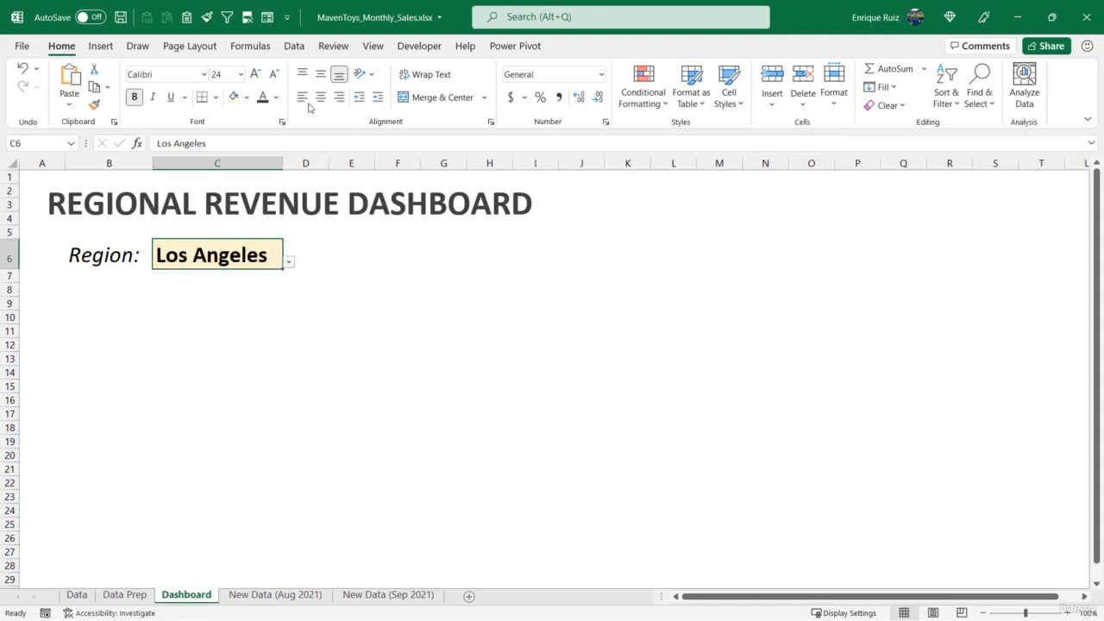
{"action": "left_click", "coordinate": [320, 96]}
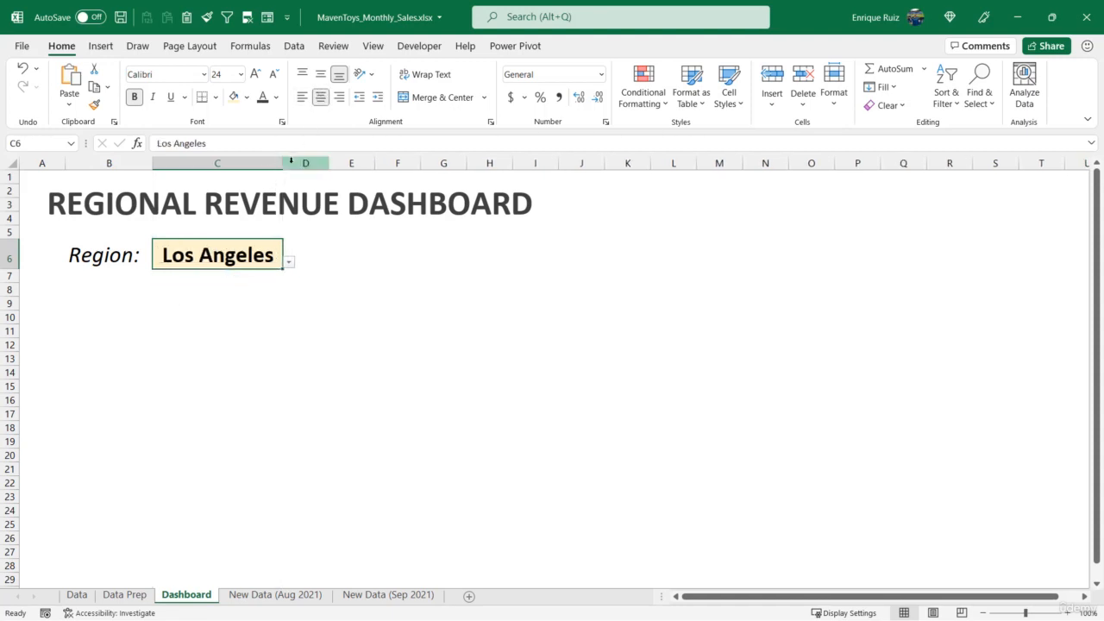
{"action": "left_click", "coordinate": [129, 253]}
{"action": "left_click", "coordinate": [339, 96]}
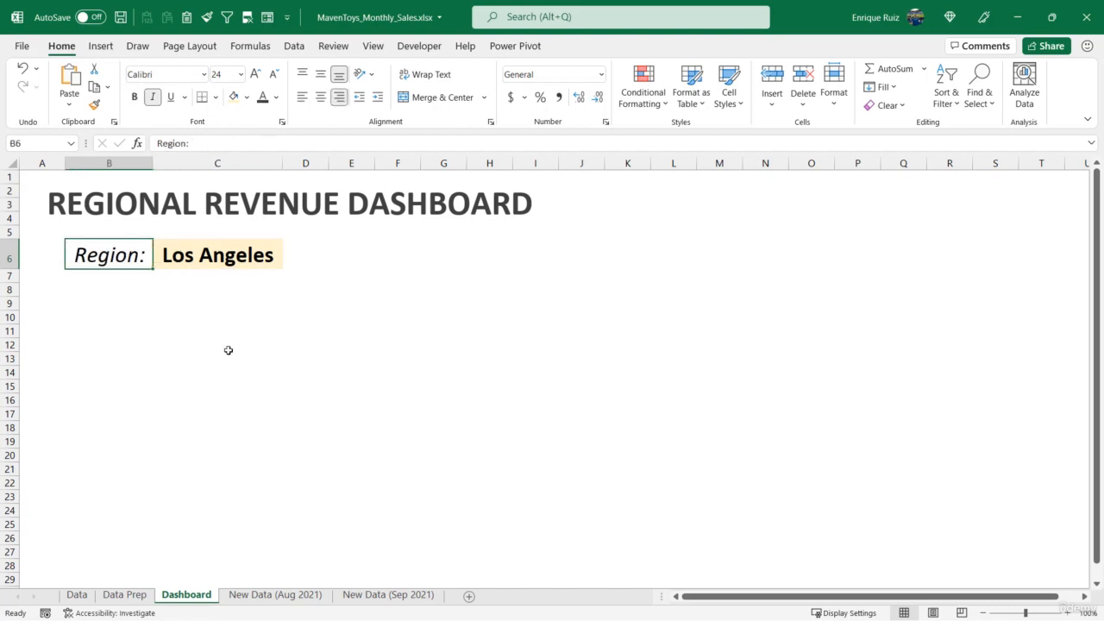
Narrow column A and reduce the height of row 5 to tighten the dashboard header spacing
{"action": "left_click_drag", "start_coordinate": [65, 164], "coordinate": [40, 164]}
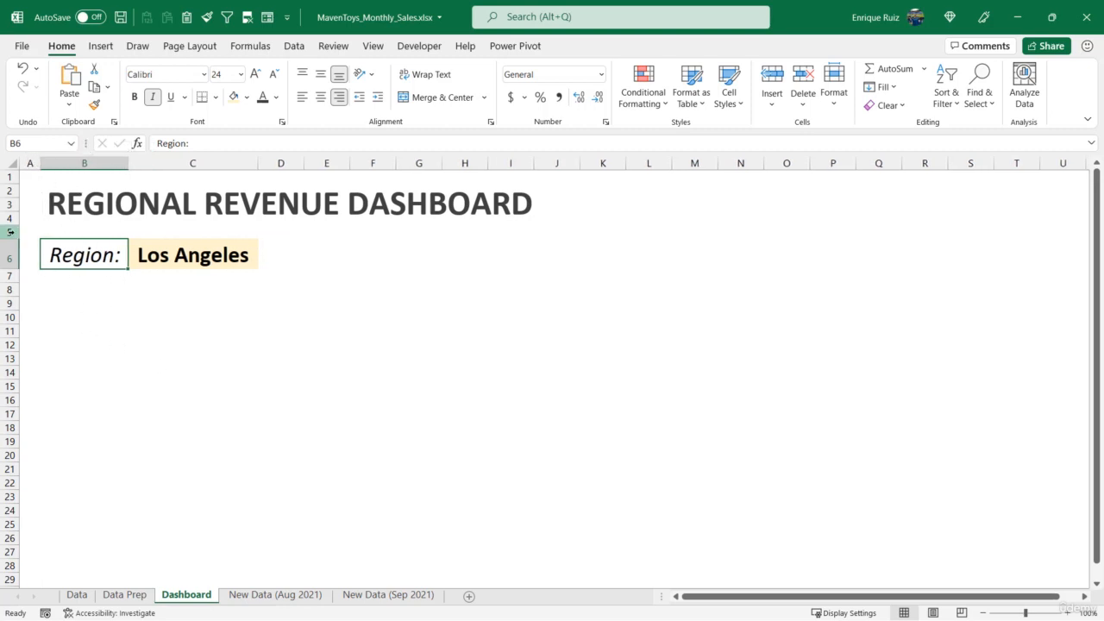
{"action": "left_click_drag", "start_coordinate": [13, 239], "coordinate": [14, 224]}
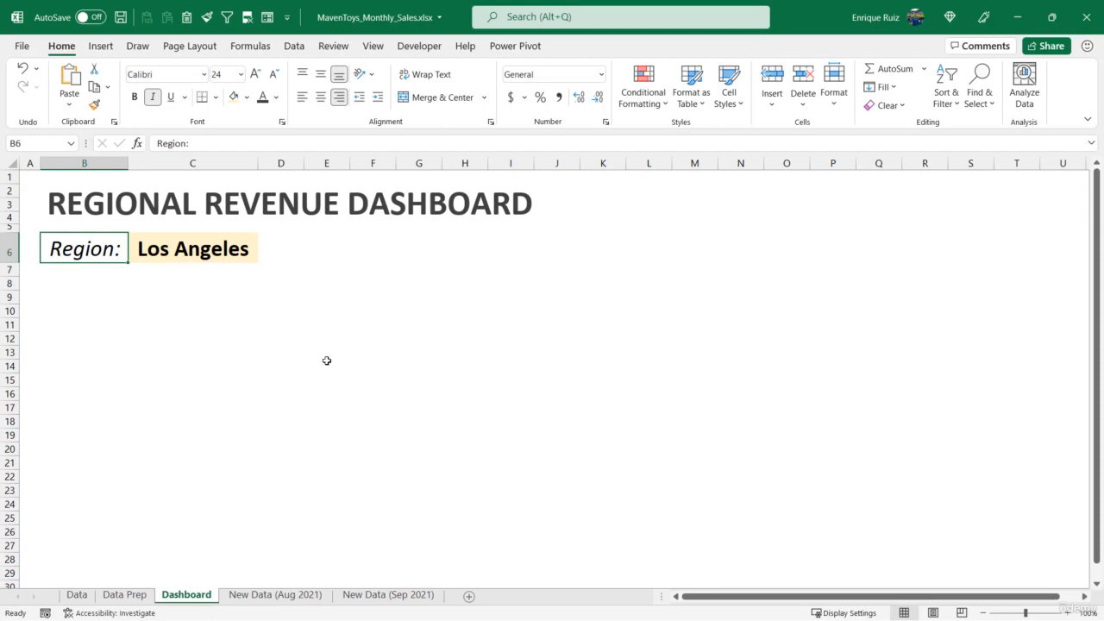
Draw a straight horizontal divider line about 14.82" long below the region row, from column B to column U
{"action": "left_click", "coordinate": [100, 46]}
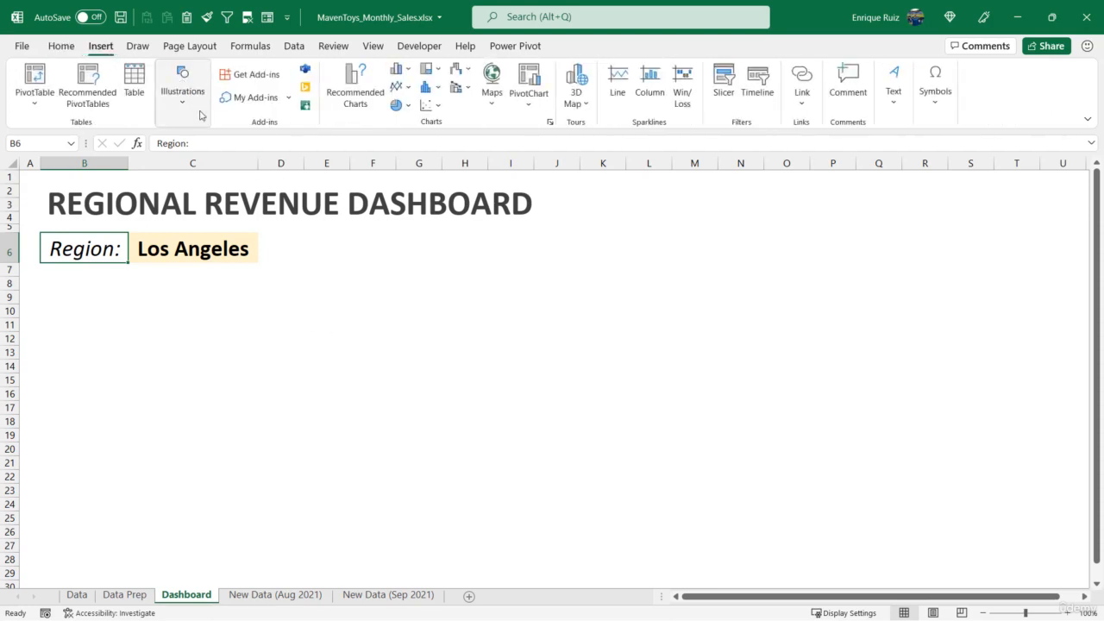
{"action": "left_click", "coordinate": [182, 87]}
{"action": "left_click", "coordinate": [211, 161]}
{"action": "left_click", "coordinate": [213, 212]}
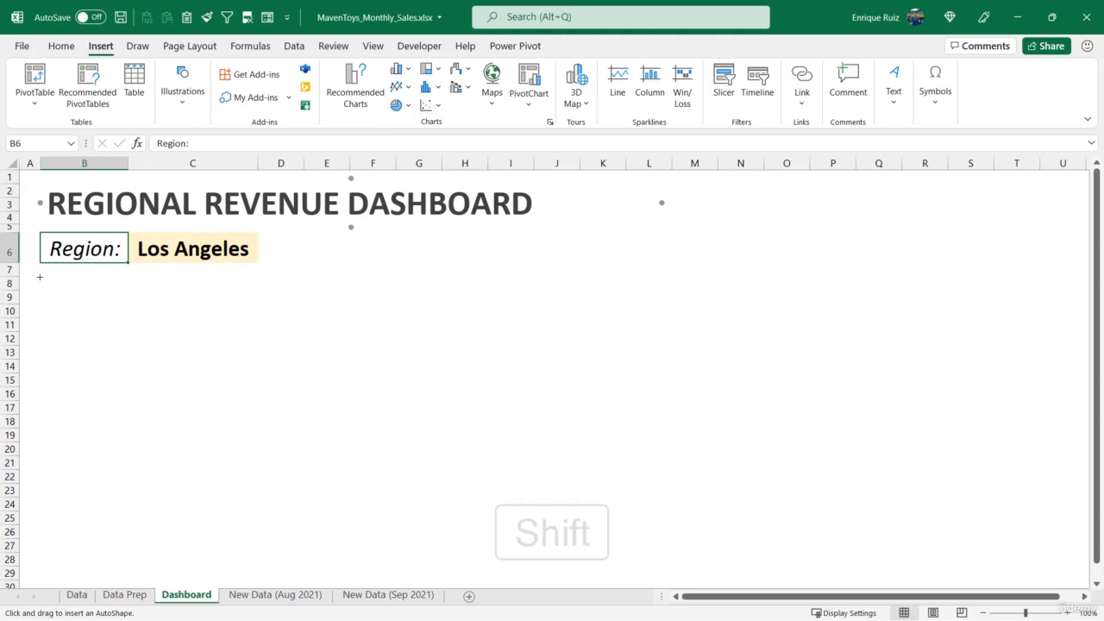
{"action": "left_click_drag", "start_coordinate": [39, 276], "coordinate": [1060, 293]}
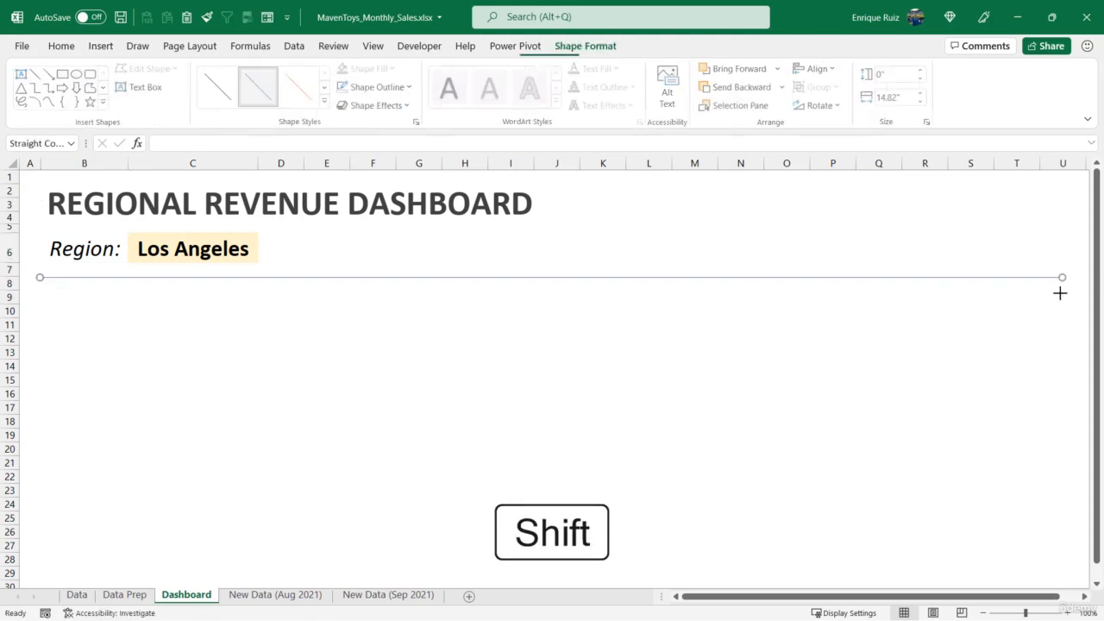
Give the divider line a light gray, heavier outline and move it down slightly within row 8
{"action": "left_click", "coordinate": [407, 90]}
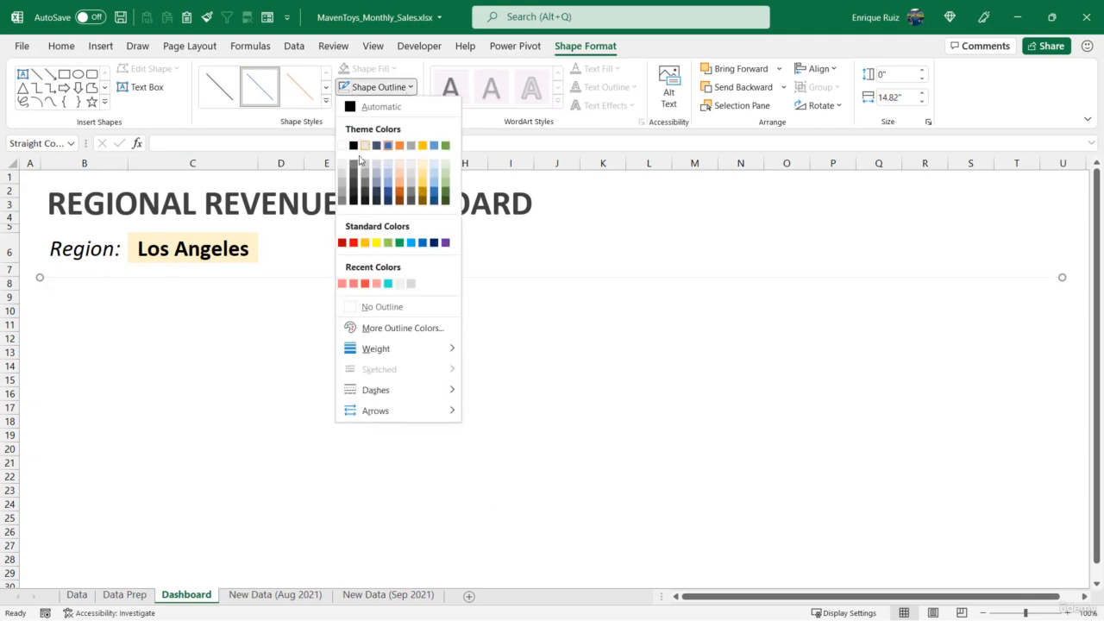
{"action": "left_click", "coordinate": [406, 87]}
{"action": "left_click", "coordinate": [404, 87]}
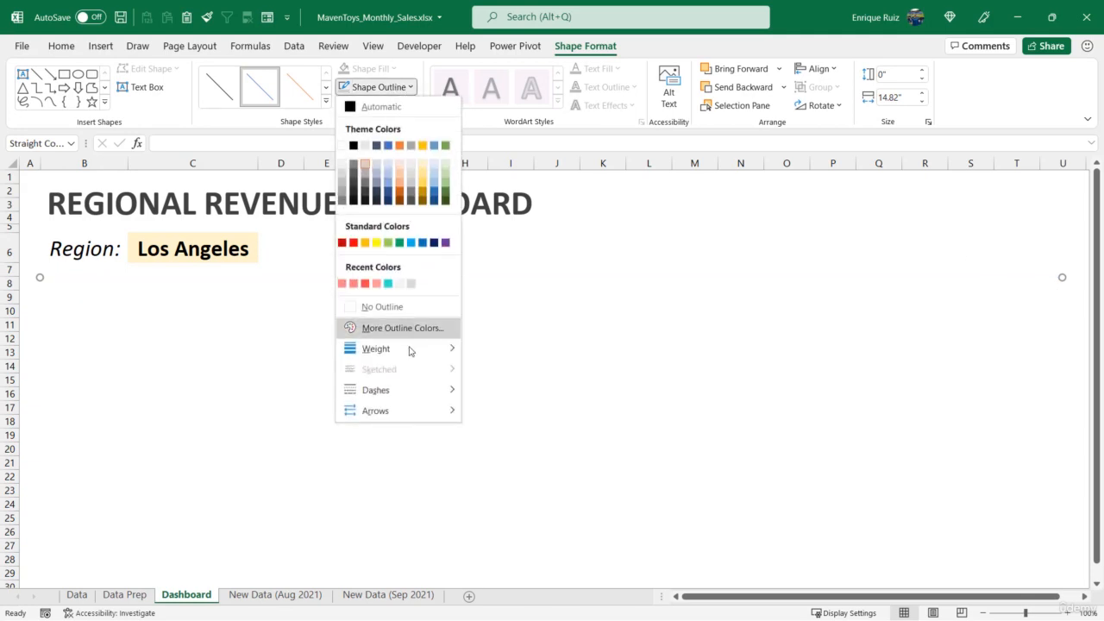
{"action": "mouse_move", "coordinate": [409, 349]}
{"action": "left_click", "coordinate": [518, 440]}
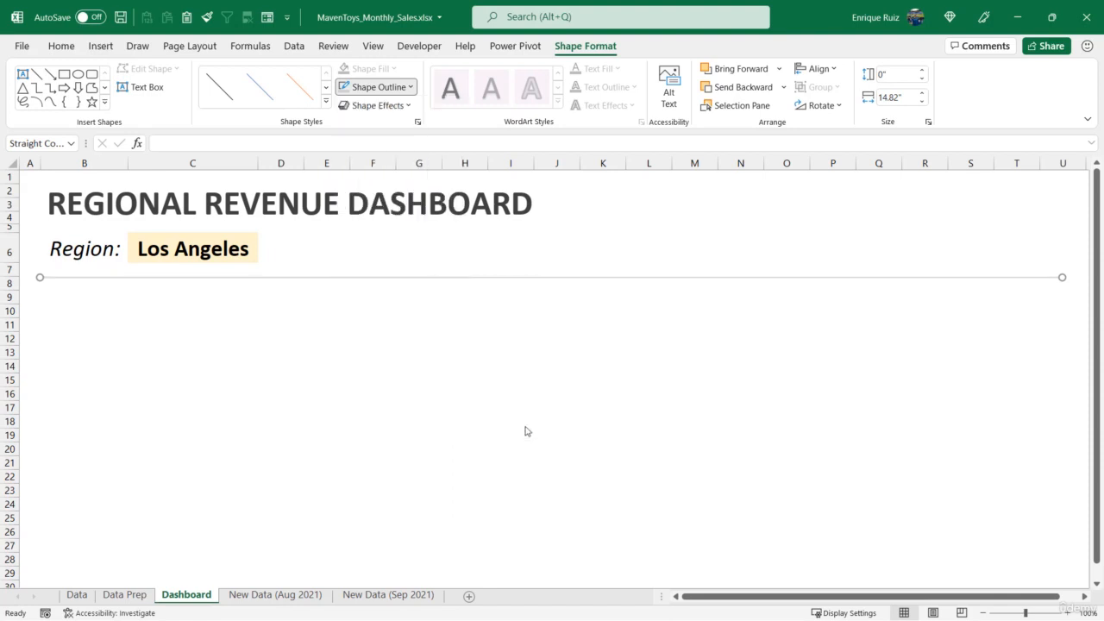
{"action": "left_click_drag", "start_coordinate": [431, 280], "coordinate": [432, 285]}
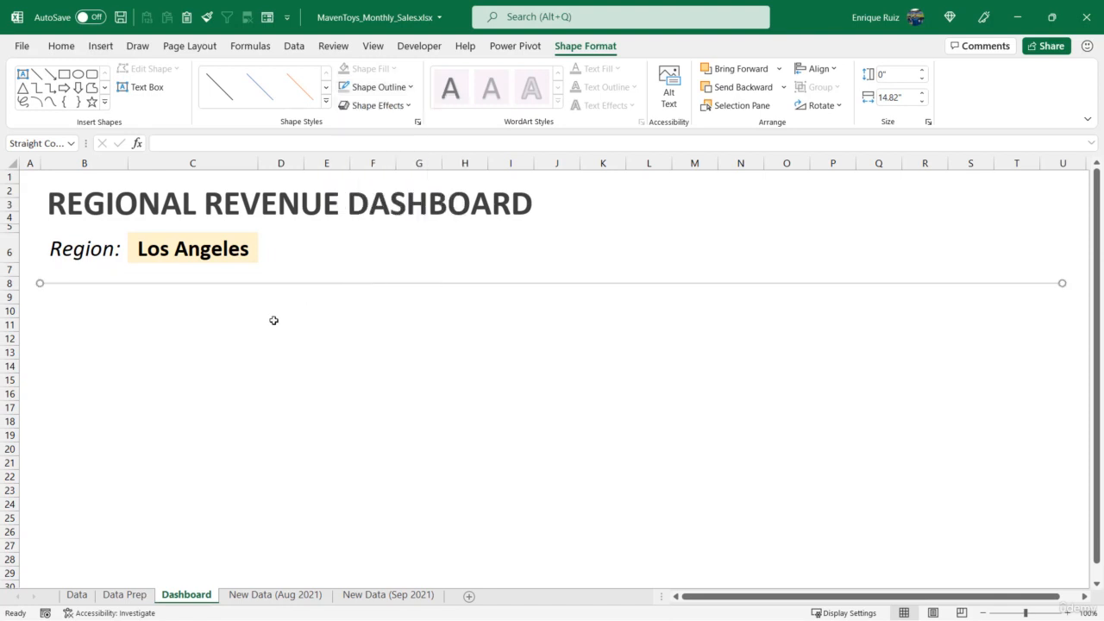
{"action": "mouse_move", "coordinate": [69, 300]}
{"action": "left_mouse_down"}
{"action": "mouse_move", "coordinate": [175, 328]}
{"action": "mouse_move", "coordinate": [1026, 440]}
{"action": "mouse_move", "coordinate": [1029, 551]}
{"action": "left_mouse_up"}
{"action": "key", "text": "Escape"}
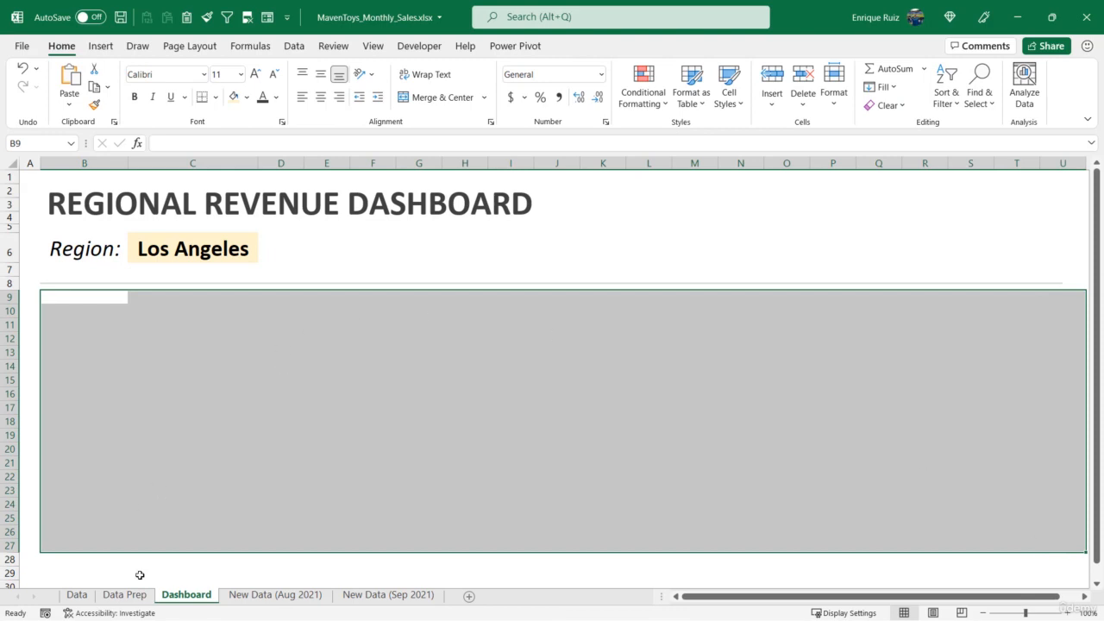
{"action": "left_click", "coordinate": [133, 405]}
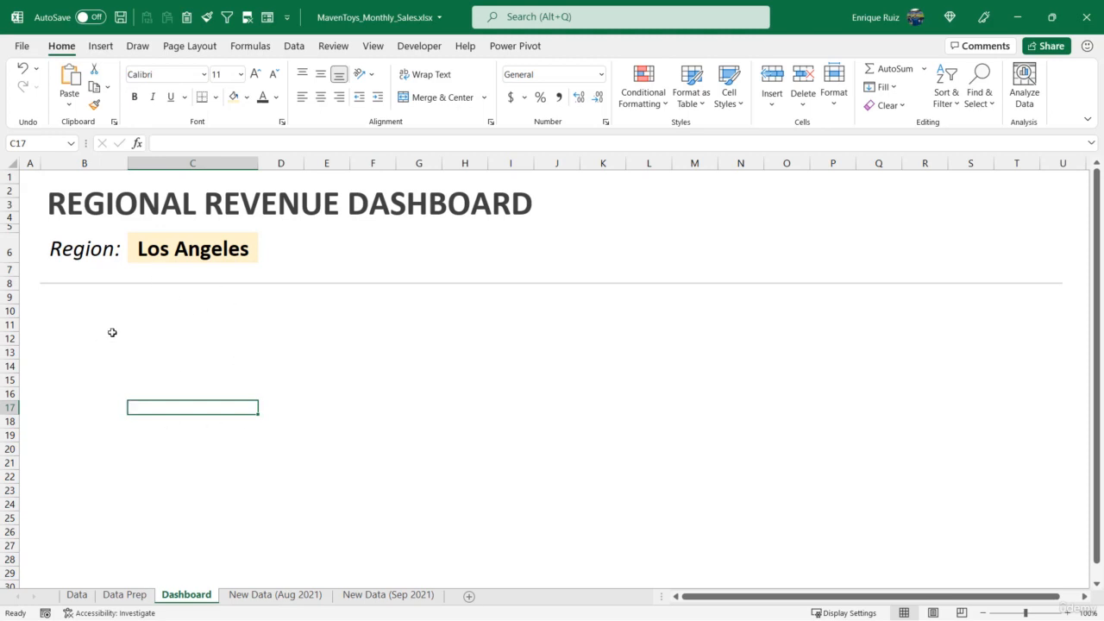
Duplicate the dashboard title text box below the divider line and replace the copy's text with "Total Revenue"
{"action": "left_click", "coordinate": [195, 217]}
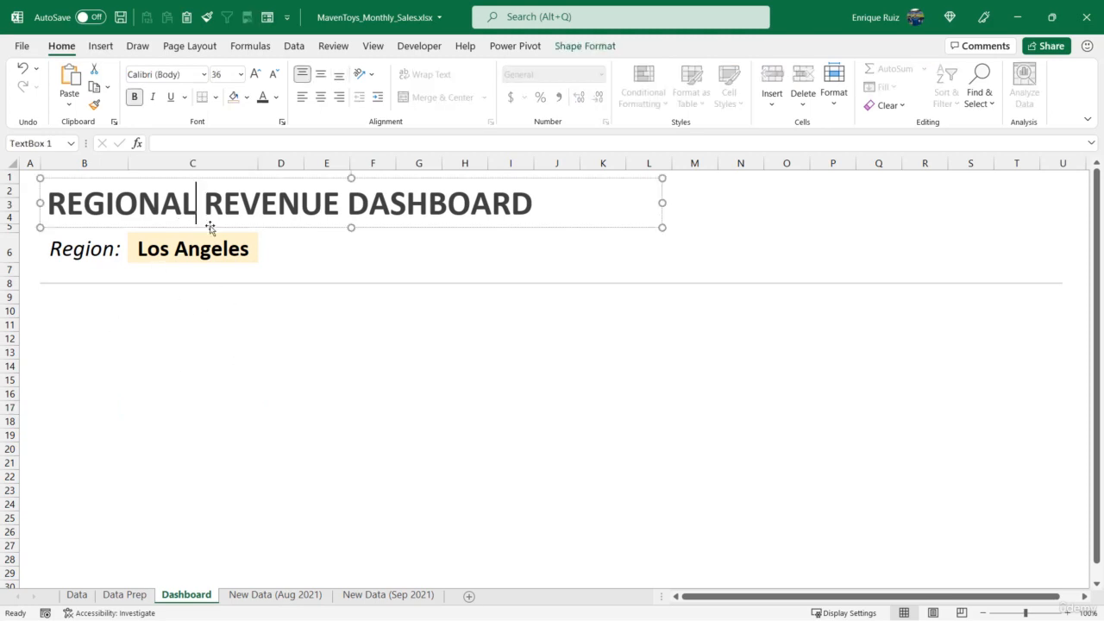
{"action": "left_click_drag", "start_coordinate": [210, 230], "coordinate": [207, 356]}
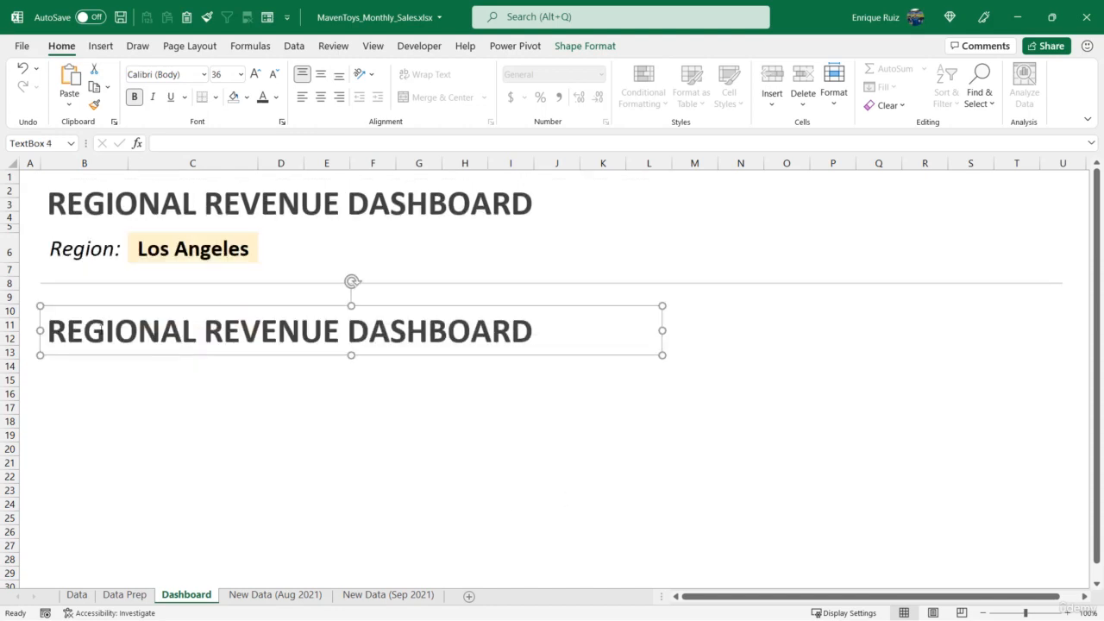
{"action": "left_click_drag", "start_coordinate": [54, 335], "coordinate": [453, 345]}
{"action": "type", "text": "To"}
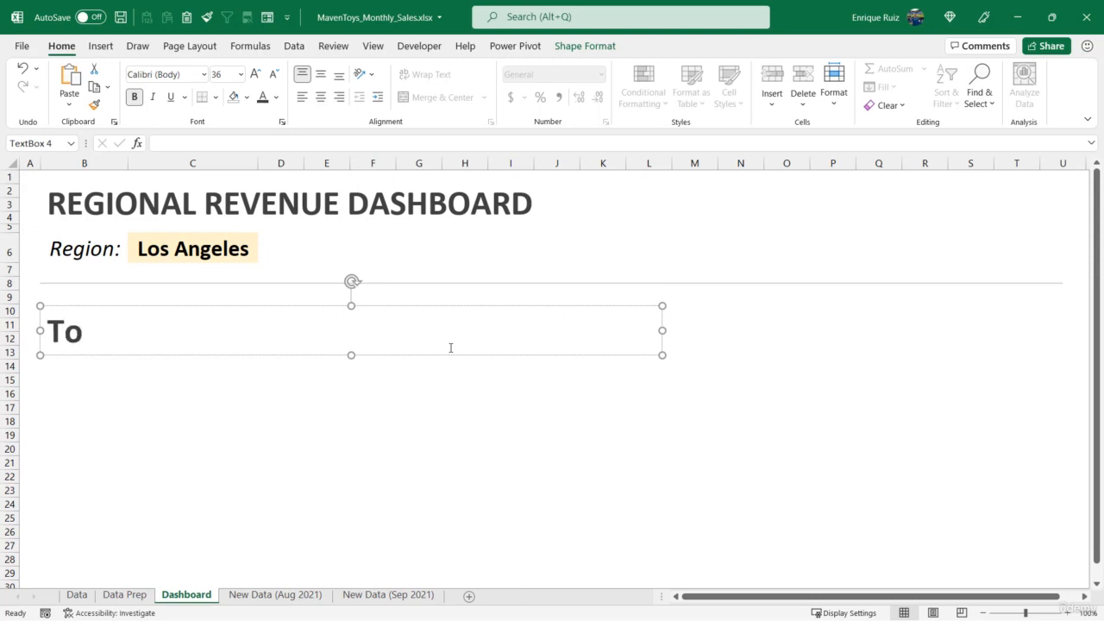
{"action": "type", "text": "tal Revenue"}
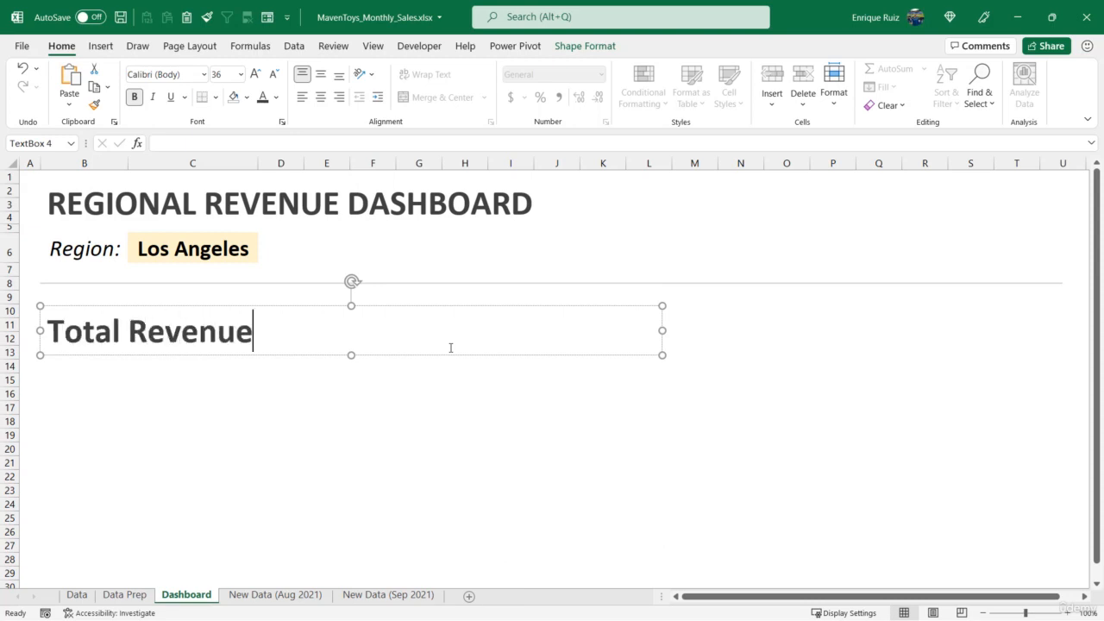
Reduce the "Total Revenue" text to 16 pt and shrink its text box around the label
{"action": "left_click", "coordinate": [449, 354]}
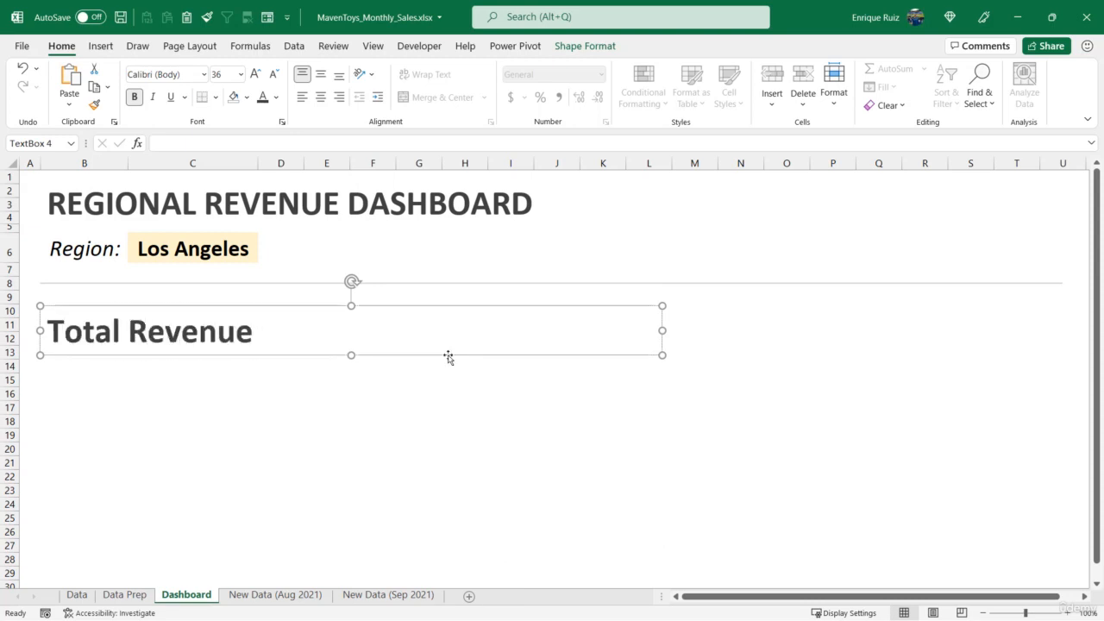
{"action": "left_click", "coordinate": [273, 74]}
{"action": "left_click", "coordinate": [273, 75]}
{"action": "left_click", "coordinate": [274, 74]}
{"action": "left_click", "coordinate": [274, 74]}
{"action": "left_click", "coordinate": [273, 75]}
{"action": "left_click", "coordinate": [273, 74]}
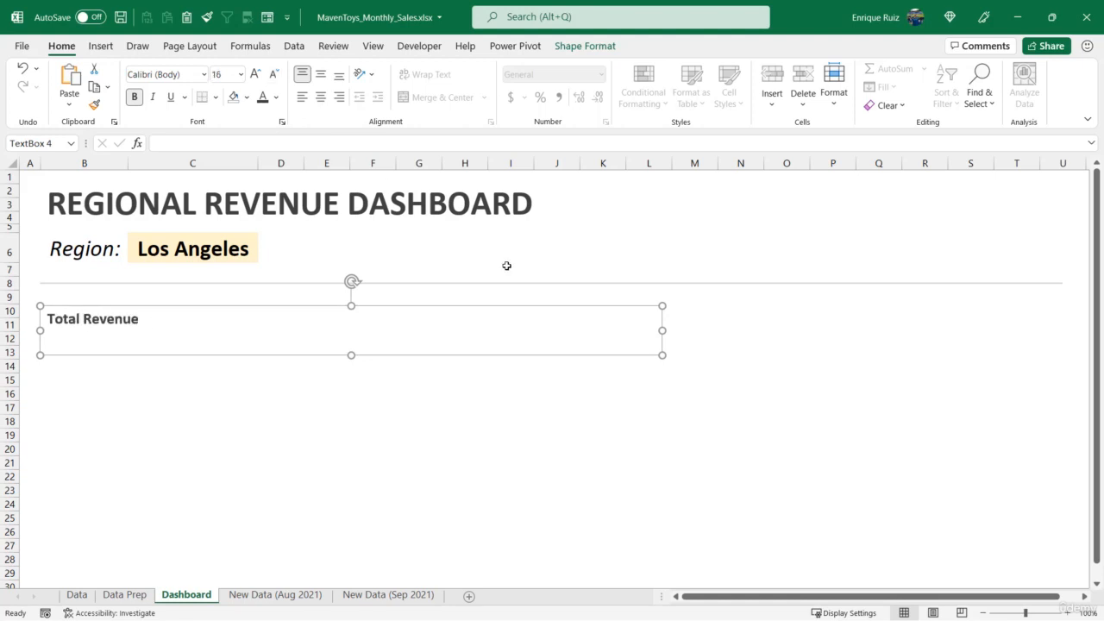
{"action": "left_click_drag", "start_coordinate": [662, 355], "coordinate": [164, 374]}
Label the copied text box below "Total Revenue" as "MoM %Δ", inserting the Greek capital delta symbol after the percent sign
{"action": "type", "text": "M"}
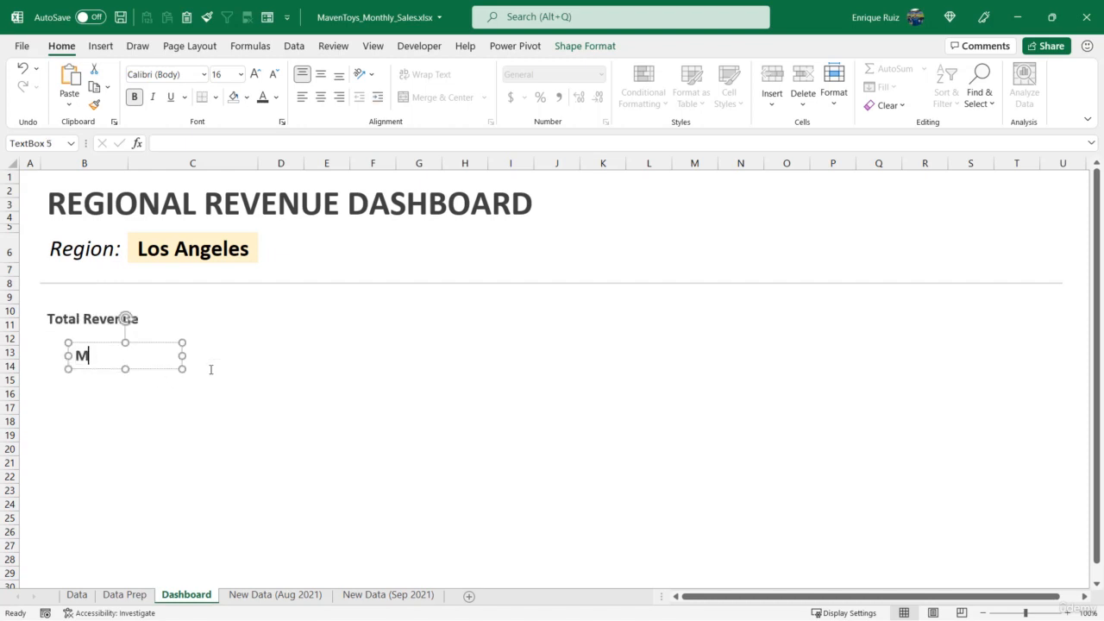
{"action": "type", "text": "oM %"}
{"action": "left_click", "coordinate": [100, 46]}
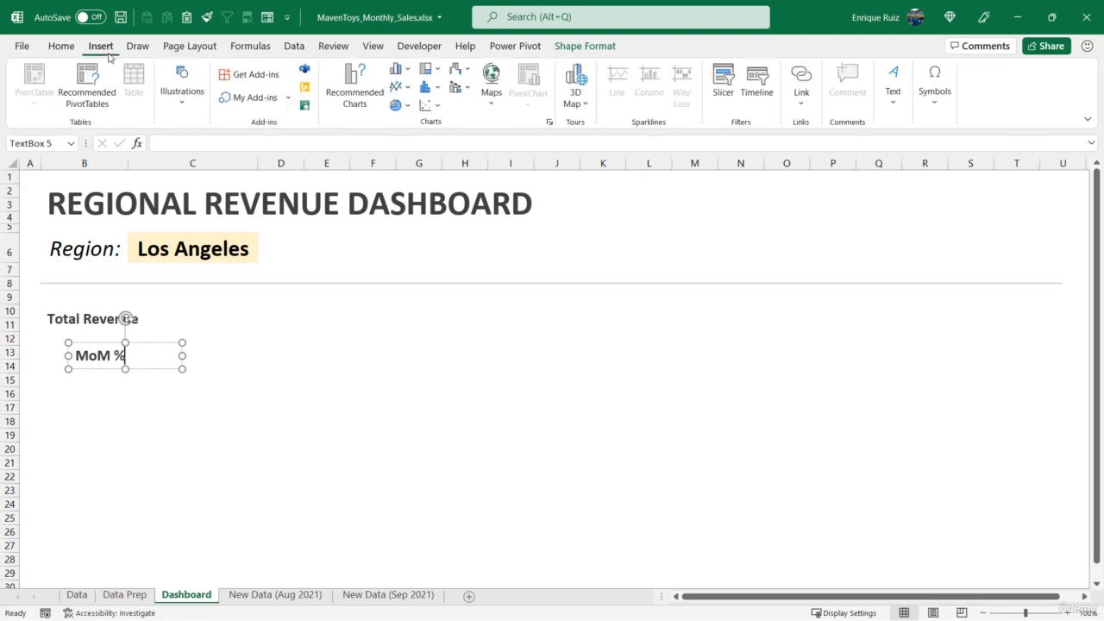
{"action": "left_click", "coordinate": [924, 102]}
{"action": "left_click", "coordinate": [972, 148]}
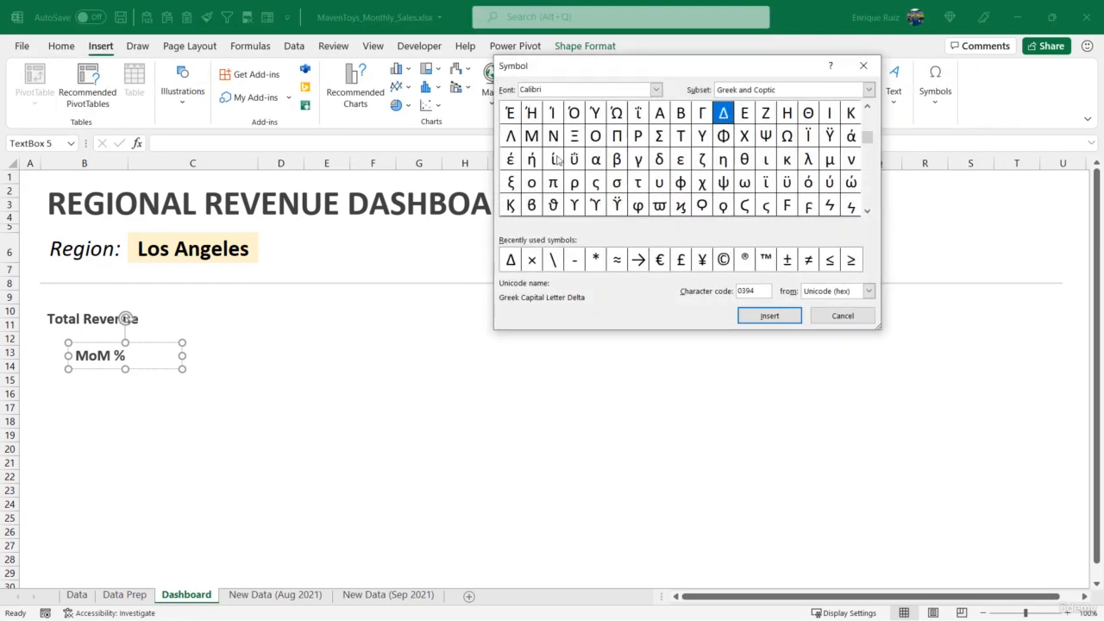
{"action": "left_click", "coordinate": [768, 316]}
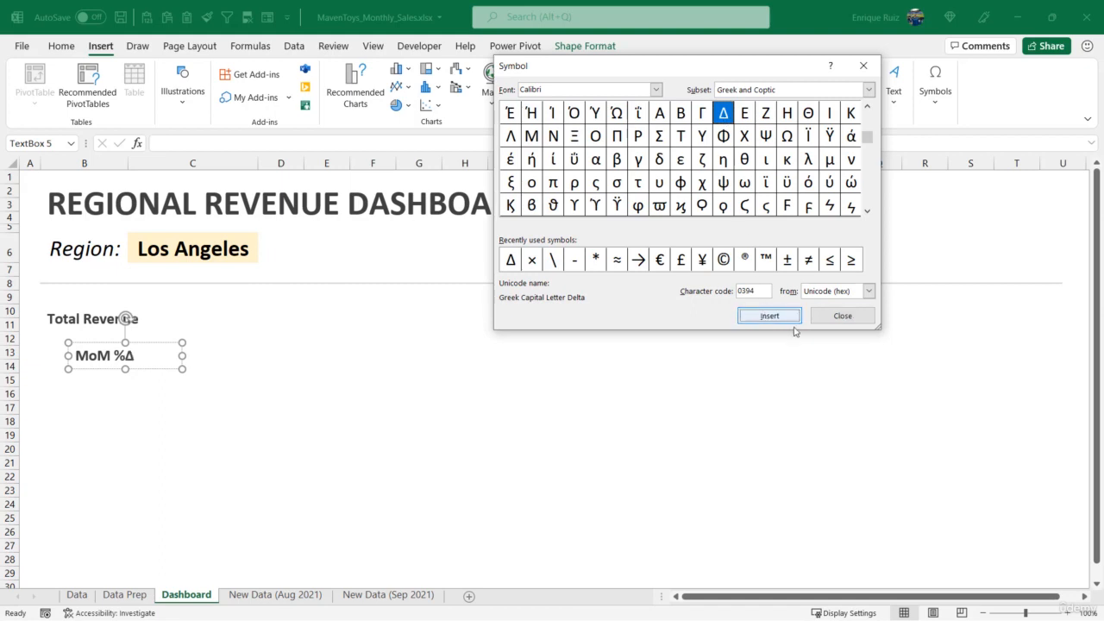
{"action": "left_click", "coordinate": [842, 315]}
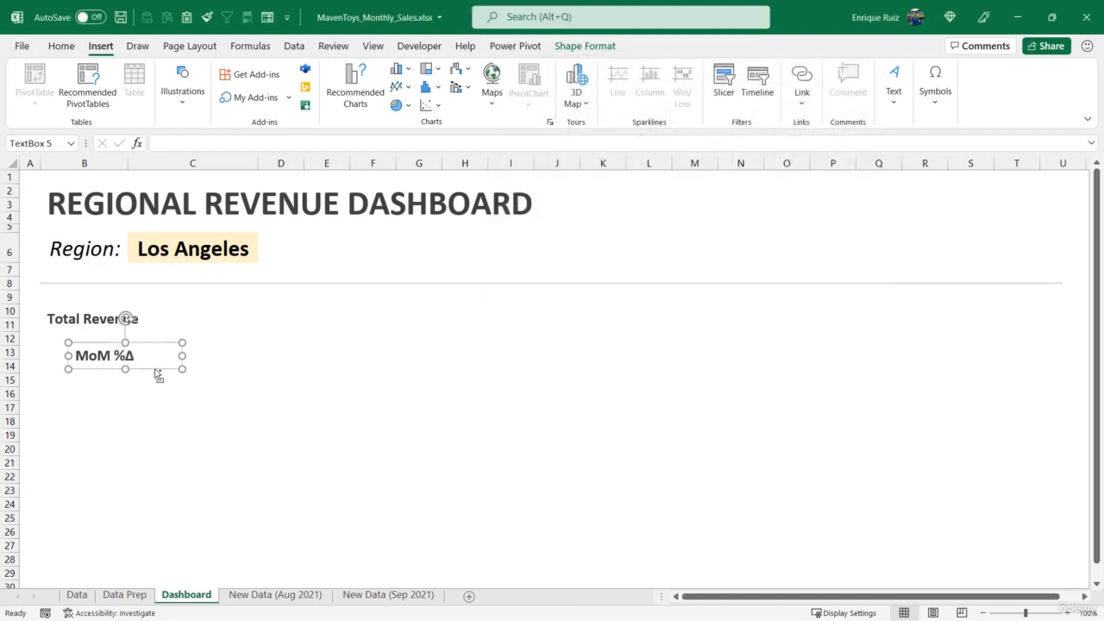
Duplicate the "MoM %Δ" label directly below itself and change the copy's text to "YoY %Δ"
{"action": "left_click_drag", "start_coordinate": [155, 371], "coordinate": [154, 402]}
{"action": "double_click", "coordinate": [100, 390]}
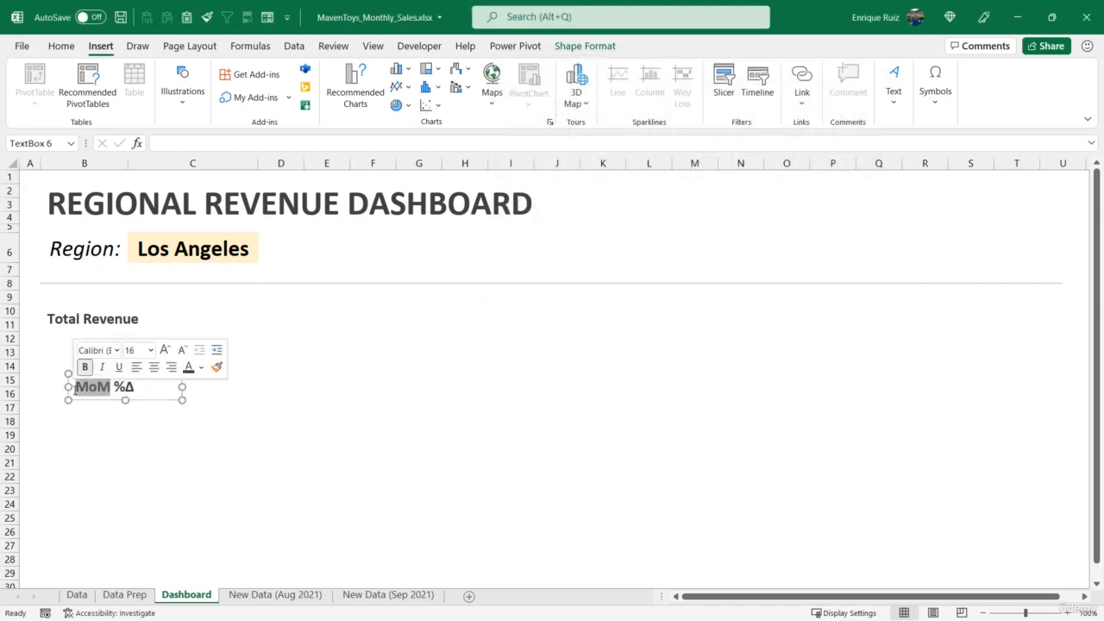
{"action": "type", "text": "YoY"}
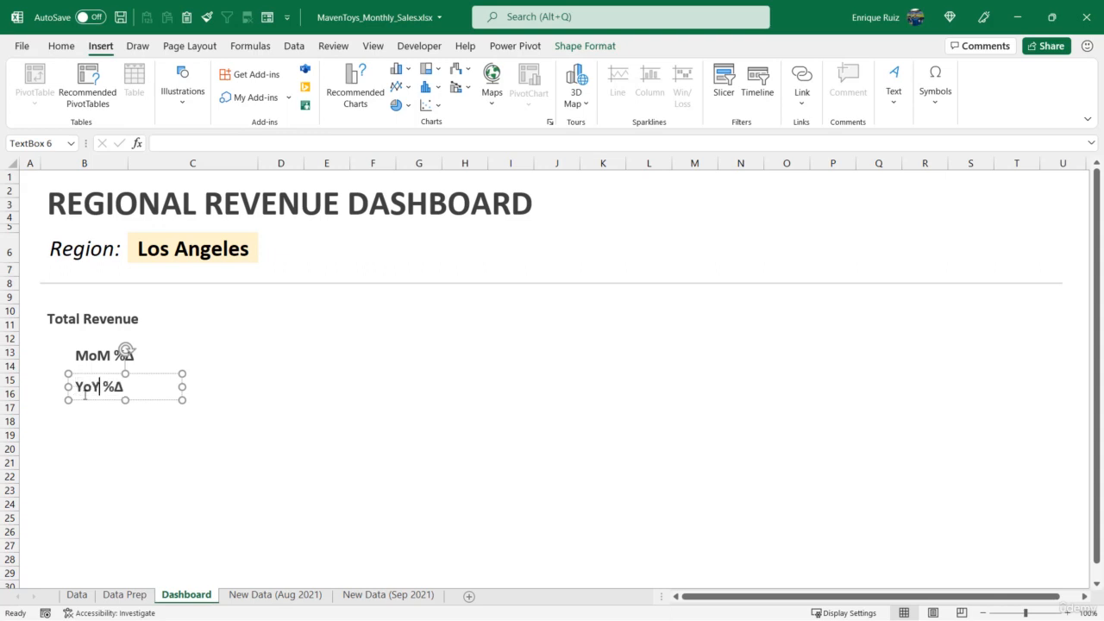
Duplicate the "YoY %Δ" label below itself and replace the copy's text with "Revenue Trend"
{"action": "left_click_drag", "start_coordinate": [101, 400], "coordinate": [101, 434]}
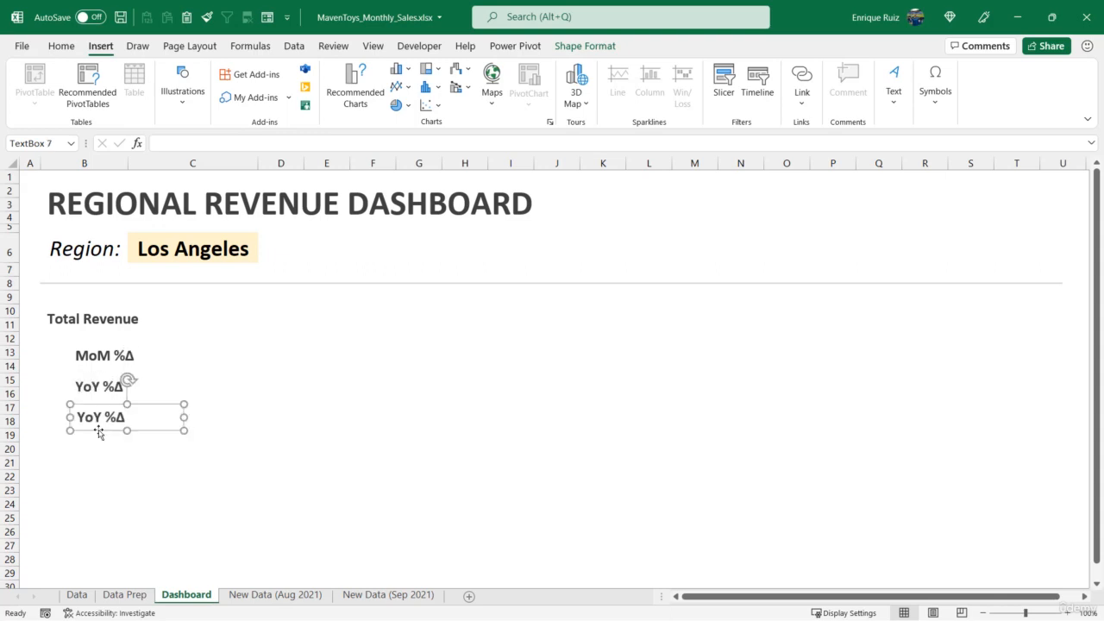
{"action": "triple_click", "coordinate": [92, 419]}
{"action": "type", "text": "Reve"}
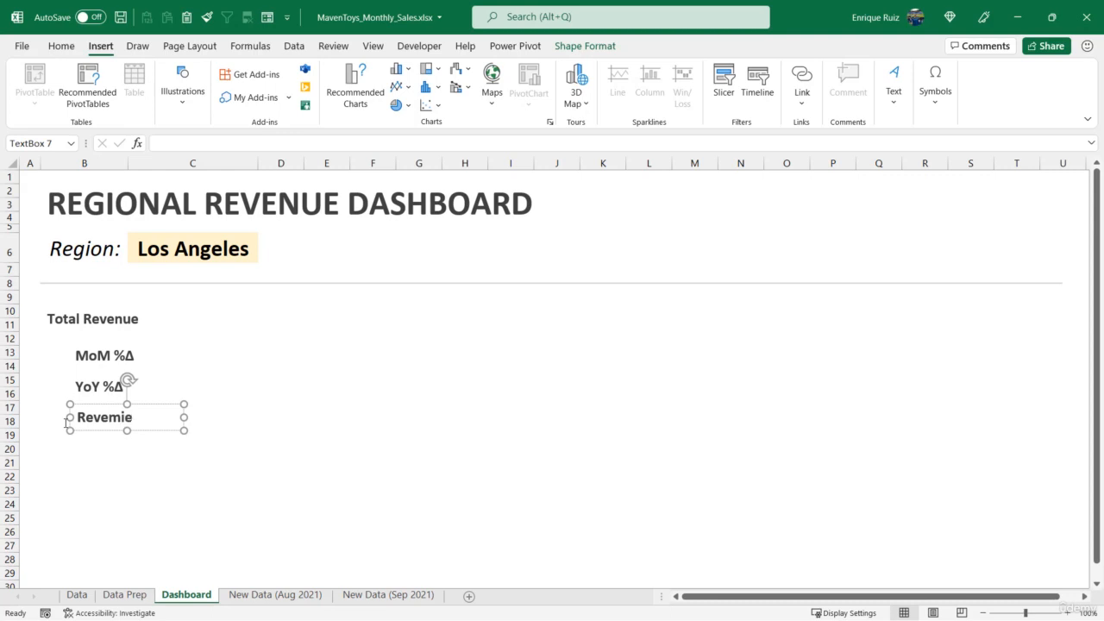
{"action": "type", "text": "mi"}
{"action": "key", "text": "BackSpace"}
{"action": "key", "text": "BackSpace"}
{"action": "type", "text": "nue Trend"}
Duplicate the "Revenue Trend" label below itself and replace the copy's text with "Store Performance", widening the box to fit
{"action": "left_click_drag", "start_coordinate": [91, 431], "coordinate": [101, 461]}
{"action": "triple_click", "coordinate": [101, 457]}
{"action": "type", "text": "Stor"}
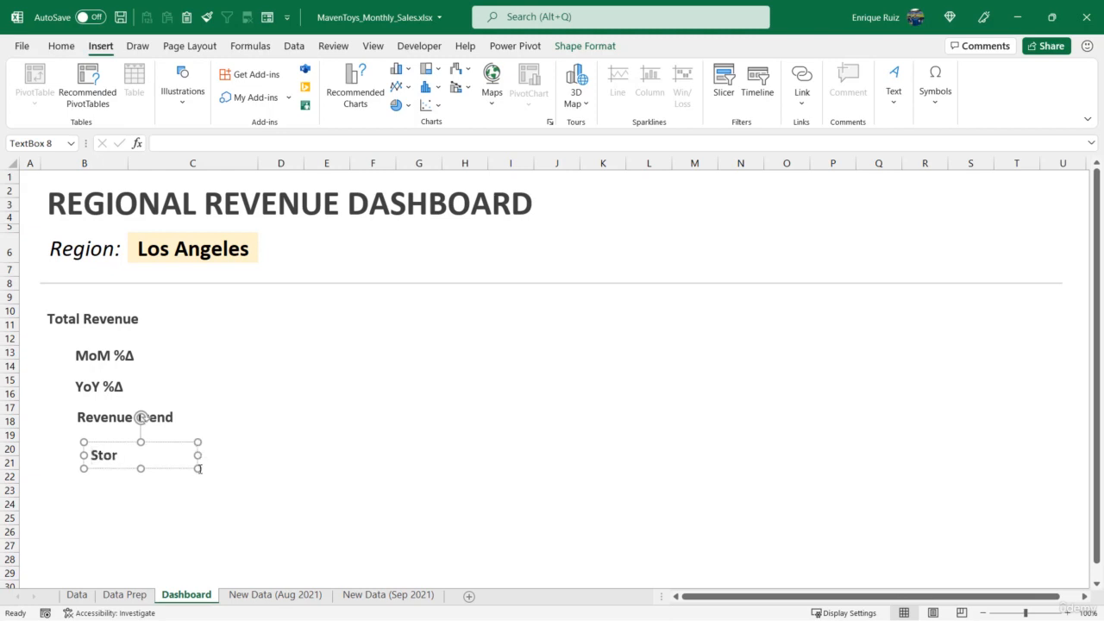
{"action": "type", "text": "e Performance"}
Duplicate the "Store Performance" label below itself and replace the copy's text with "Top Performing Products"
{"action": "left_click_drag", "start_coordinate": [197, 455], "coordinate": [221, 509]}
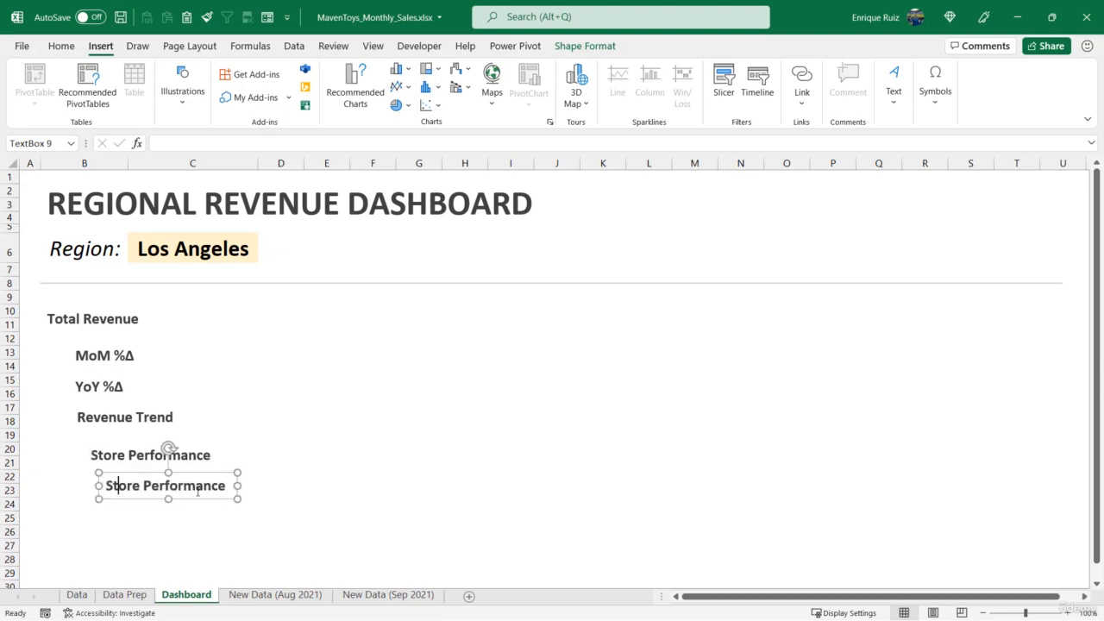
{"action": "left_click_drag", "start_coordinate": [108, 485], "coordinate": [278, 510]}
{"action": "type", "text": "top"}
{"action": "key", "text": "BackSpace"}
{"action": "key", "text": "BackSpace"}
{"action": "key", "text": "BackSpace"}
{"action": "key", "text": "BackSpace"}
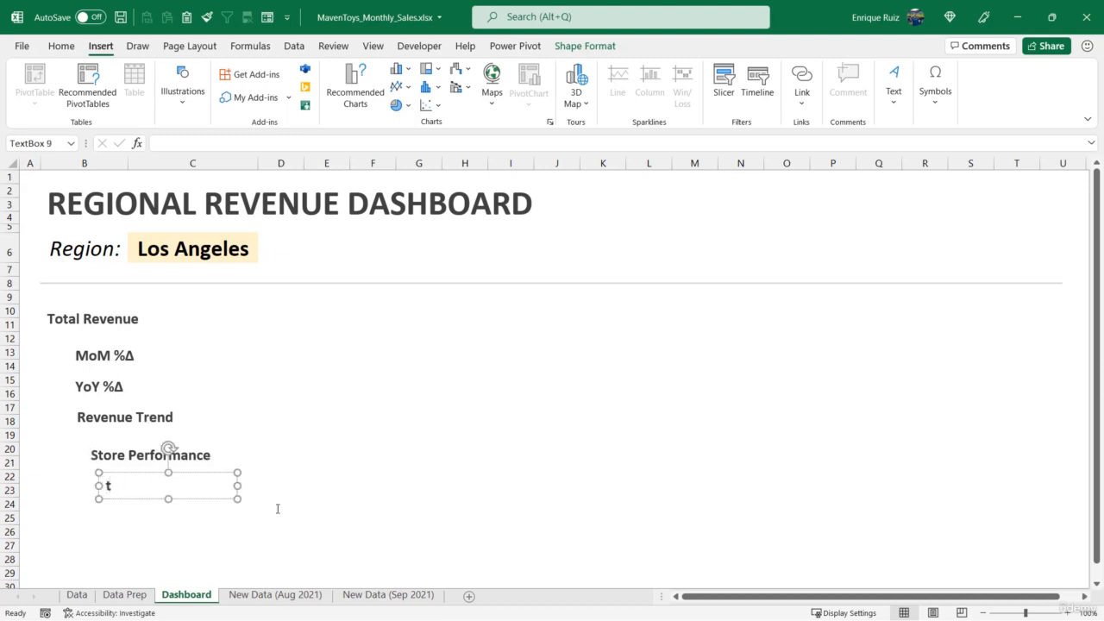
{"action": "type", "text": "op Performing Pr"}
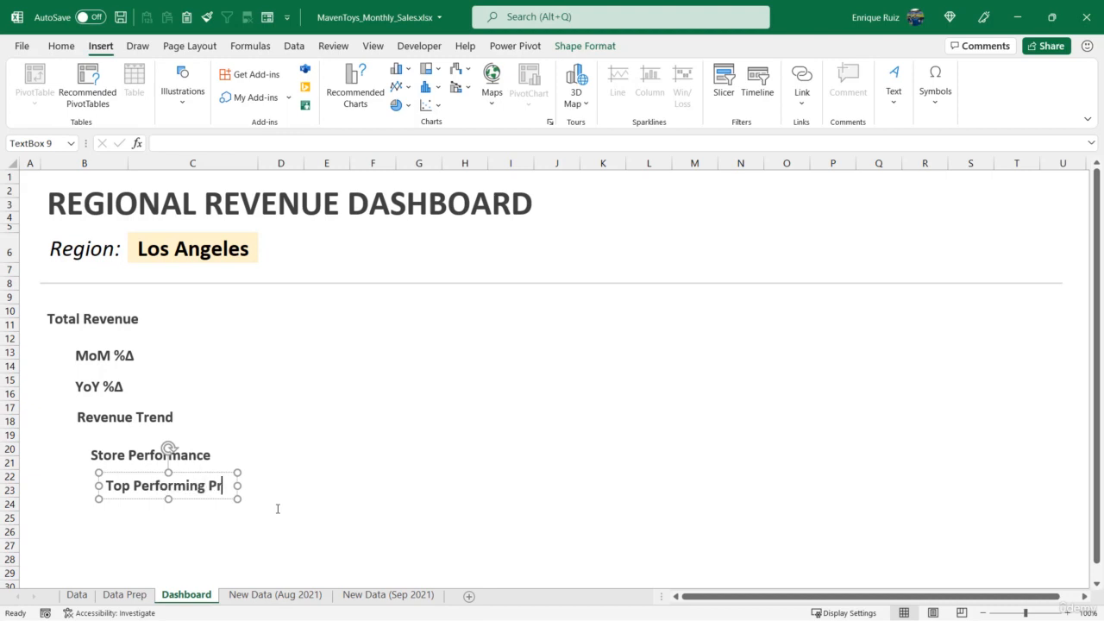
{"action": "type", "text": "oducts"}
Duplicate the "Top Performing Products" label, change the copy to "Bottom Performing Products" and widen its box to fit one line
{"action": "left_click_drag", "start_coordinate": [238, 485], "coordinate": [274, 535]}
{"action": "double_click", "coordinate": [149, 526]}
{"action": "type", "text": "Bottom"}
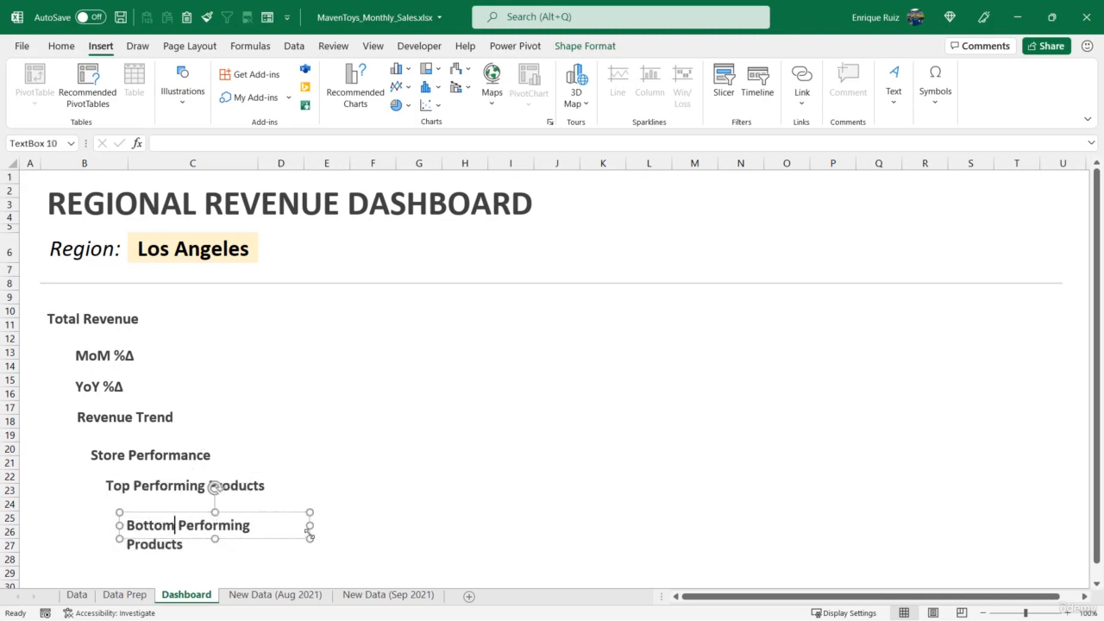
{"action": "left_click_drag", "start_coordinate": [310, 526], "coordinate": [323, 524]}
{"action": "left_click", "coordinate": [222, 486], "text": "shift"}
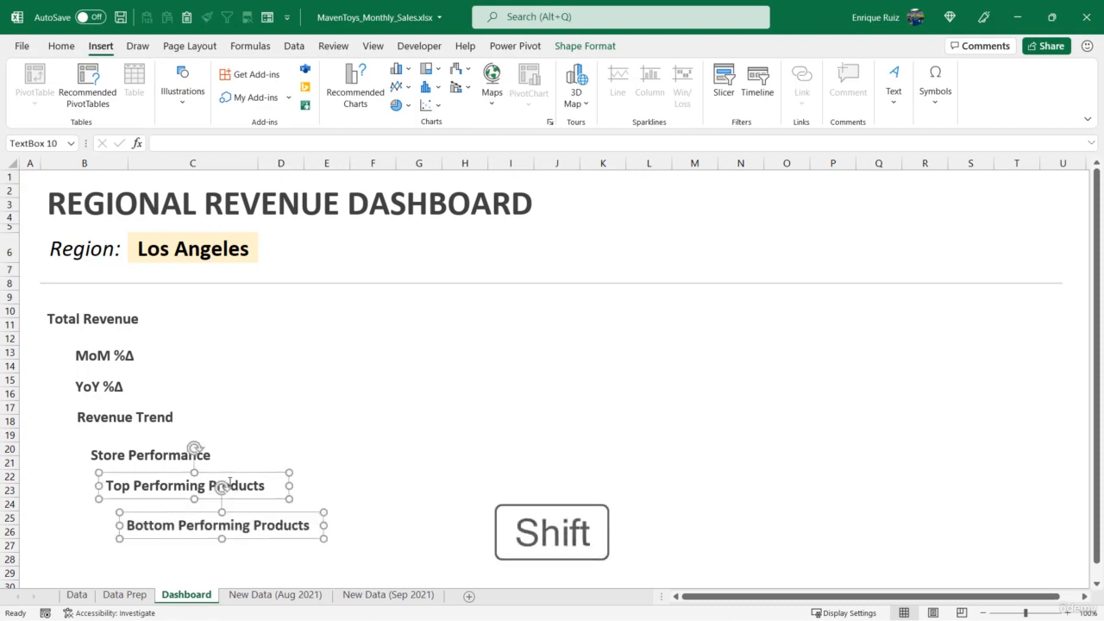
{"action": "left_click", "coordinate": [194, 449], "text": "shift"}
{"action": "left_click", "coordinate": [126, 417], "text": "shift"}
{"action": "left_click", "coordinate": [108, 390], "text": "shift"}
{"action": "left_click", "coordinate": [108, 358], "text": "shift"}
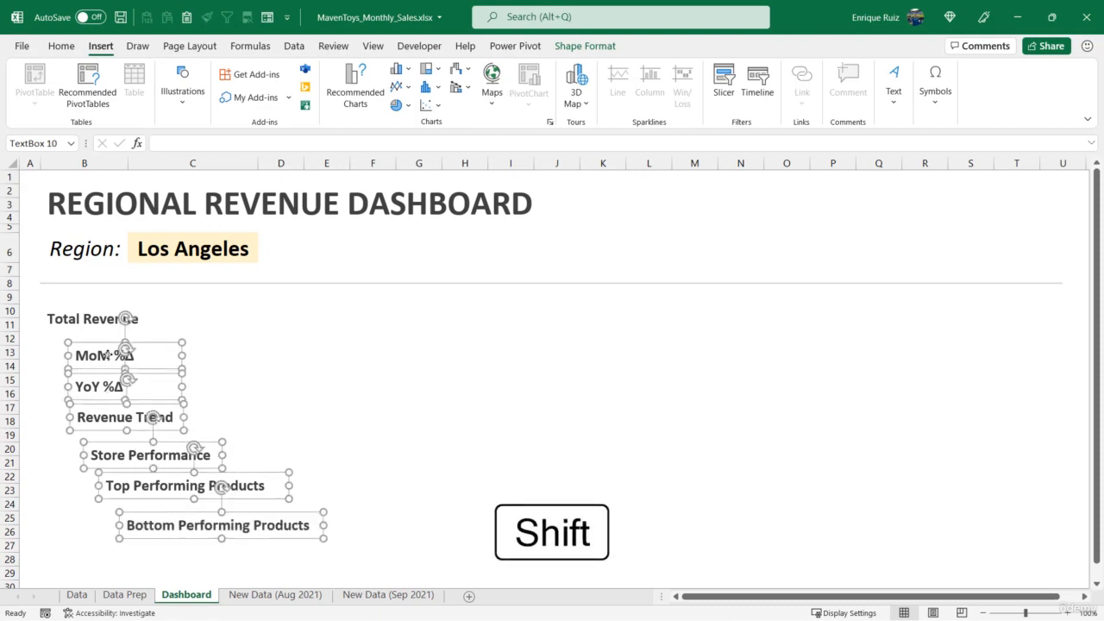
{"action": "left_click", "coordinate": [91, 300], "text": "shift"}
Center the text horizontally in all seven label text boxes, from "Total Revenue" through "Bottom Performing Products"
{"action": "left_click", "coordinate": [97, 326], "text": "shift"}
{"action": "left_click", "coordinate": [112, 354], "text": "shift"}
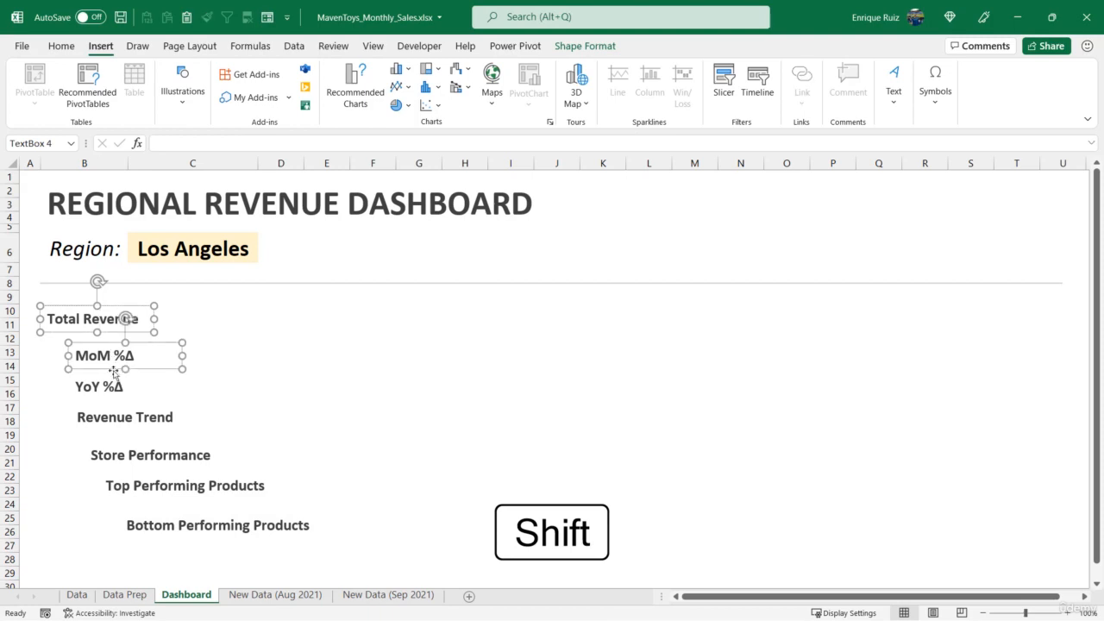
{"action": "left_click", "coordinate": [119, 390], "text": "shift"}
{"action": "left_click", "coordinate": [130, 421], "text": "shift"}
{"action": "left_click", "coordinate": [159, 457], "text": "shift"}
{"action": "left_click", "coordinate": [184, 487], "text": "shift"}
{"action": "left_click", "coordinate": [217, 526], "text": "shift"}
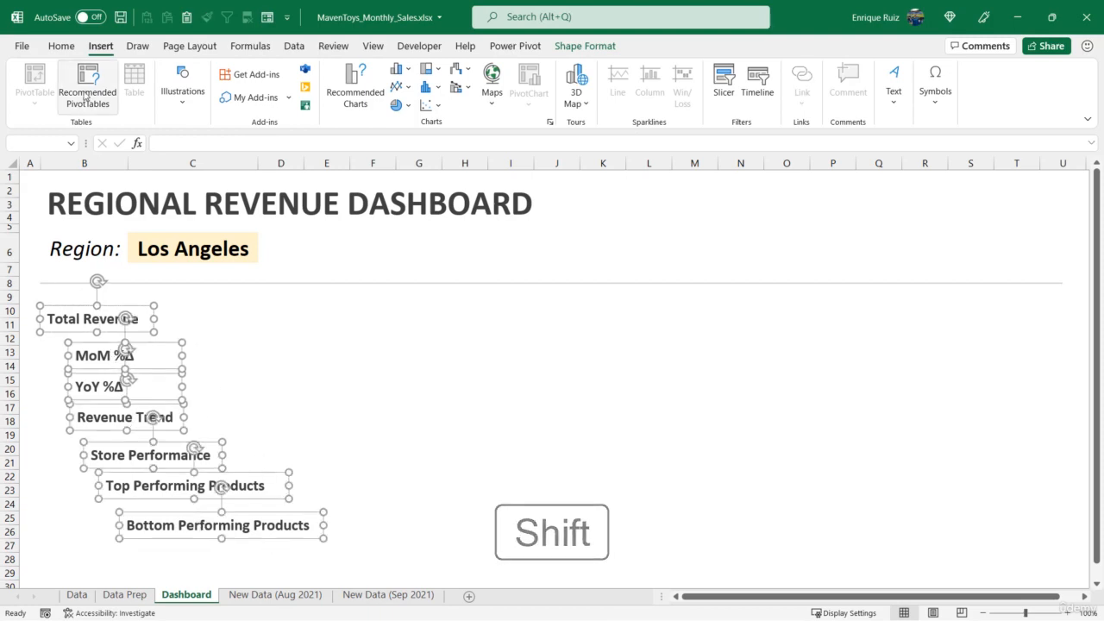
{"action": "left_click", "coordinate": [61, 46]}
{"action": "left_click", "coordinate": [320, 96]}
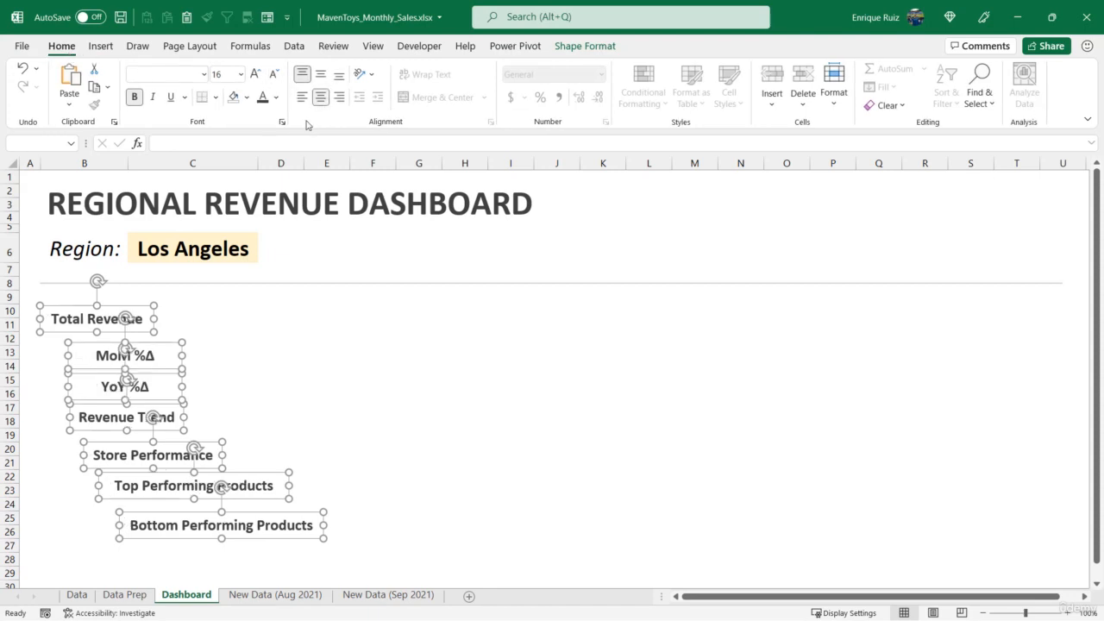
{"action": "left_click", "coordinate": [353, 395]}
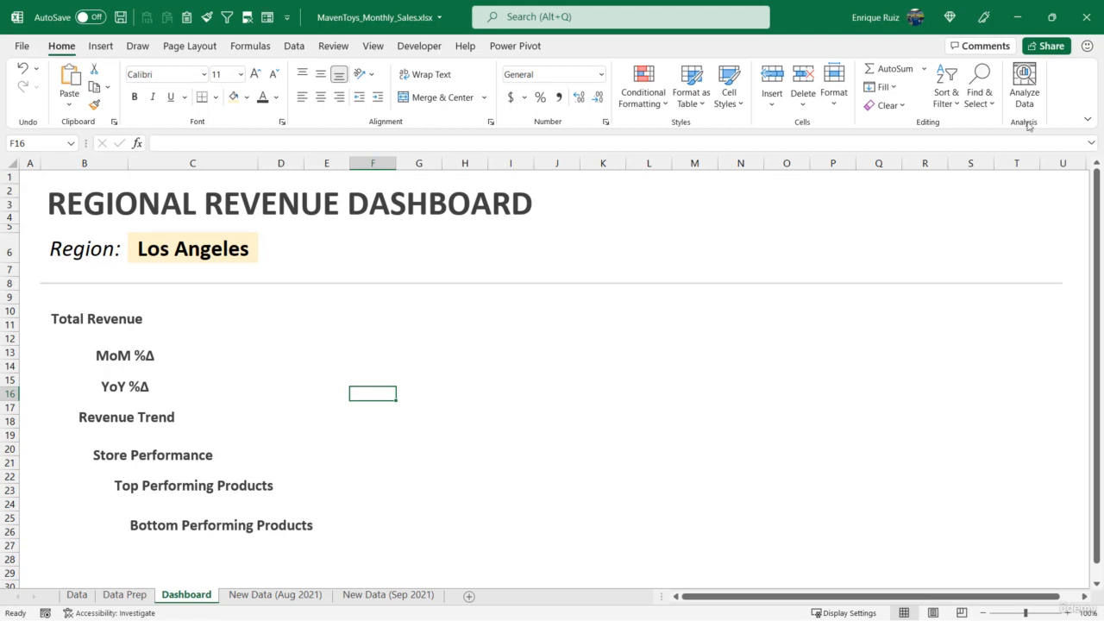
Switch the ribbon display to full-screen mode to free up space for arranging the dashboard
{"action": "left_click", "coordinate": [1087, 120]}
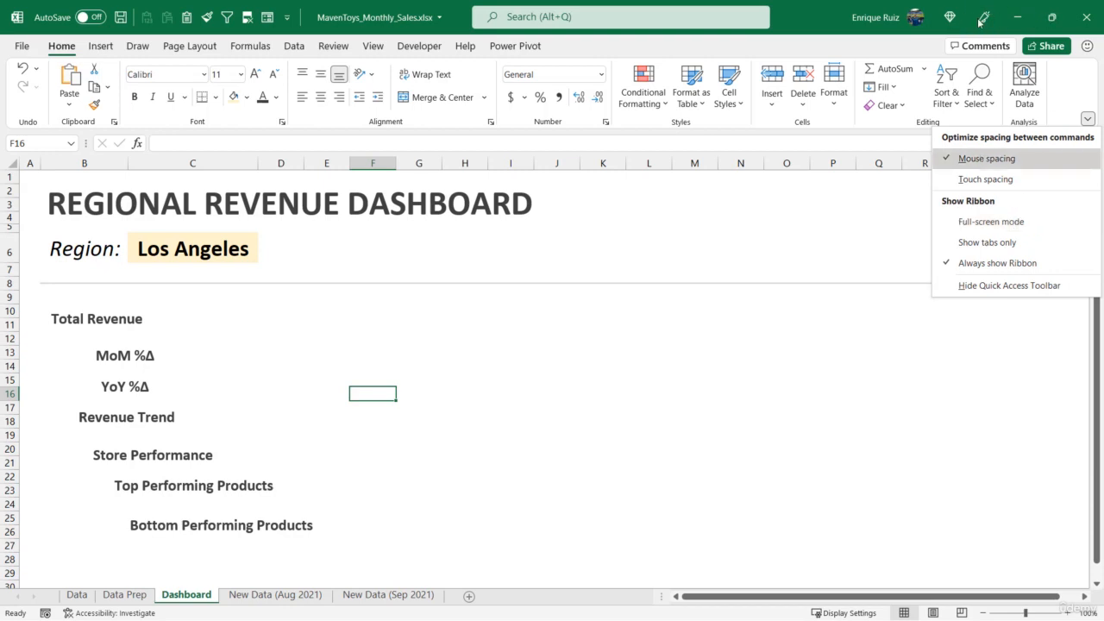
{"action": "left_click", "coordinate": [1026, 222]}
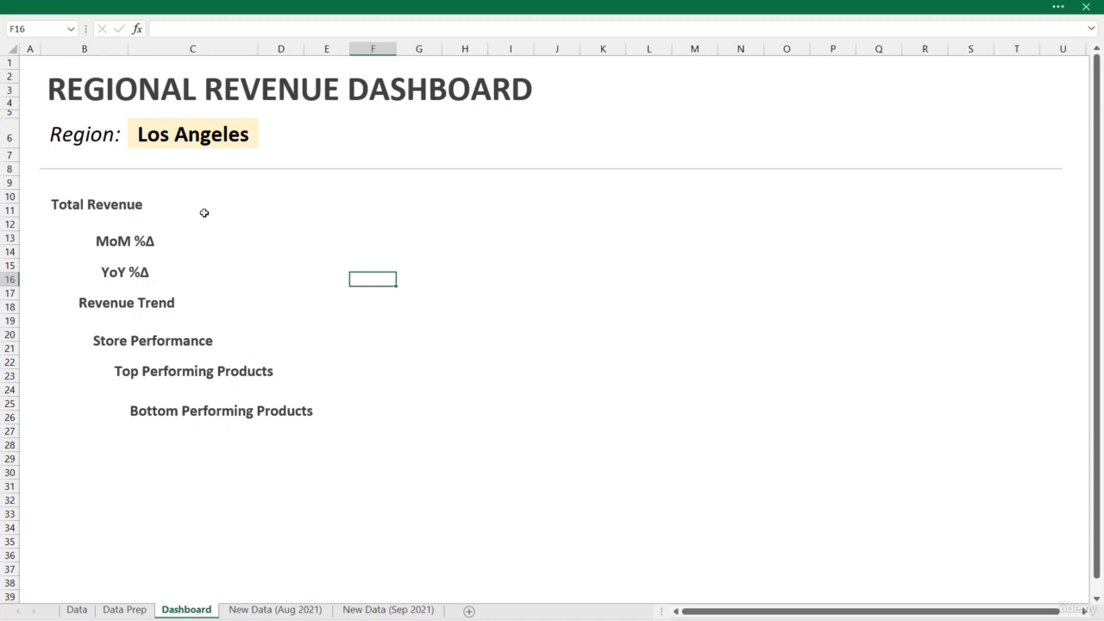
Move the "Total Revenue" label slightly down and right, and widen its text box across columns B and C
{"action": "left_click", "coordinate": [116, 197]}
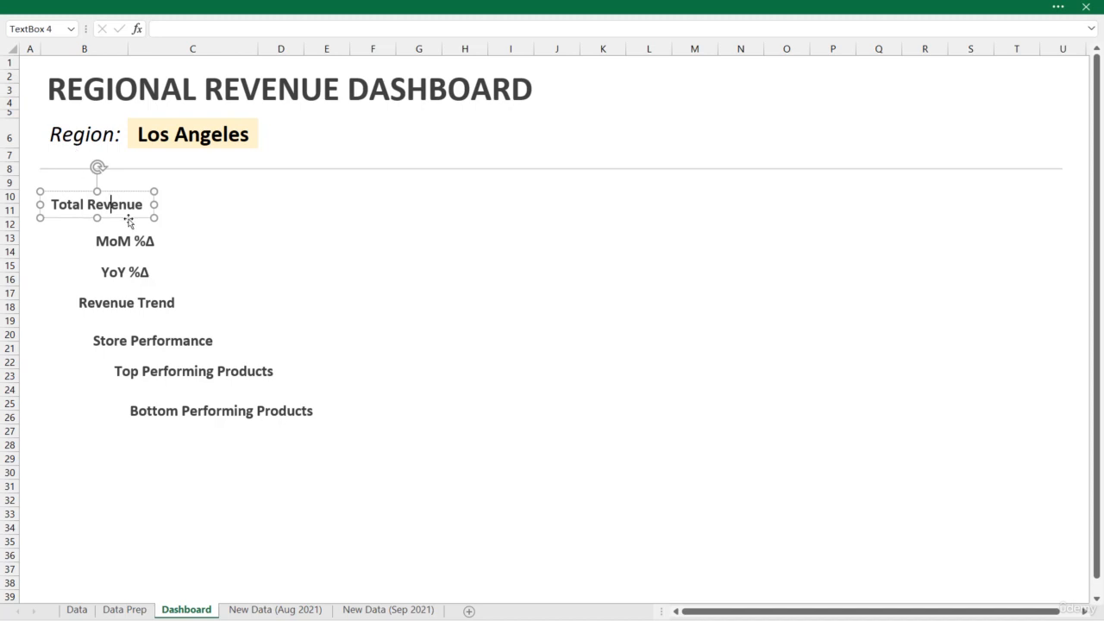
{"action": "left_click_drag", "start_coordinate": [131, 221], "coordinate": [202, 227]}
{"action": "left_click", "coordinate": [168, 245], "text": "ctrl"}
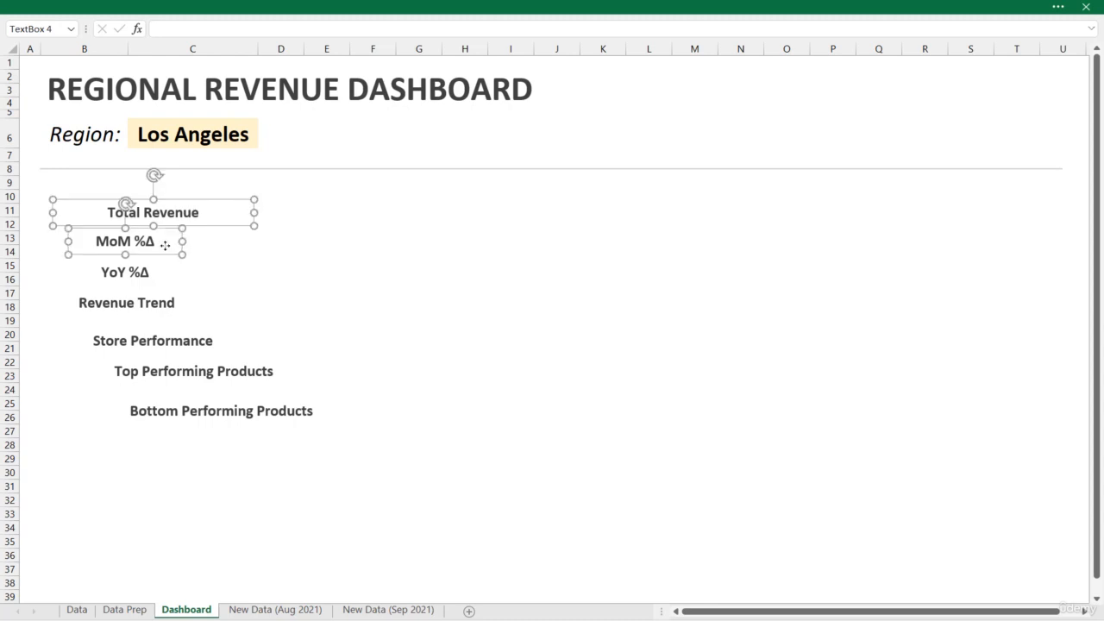
{"action": "left_click", "coordinate": [198, 264]}
Move the other six labels together out of the way, to the area around columns J to P
{"action": "left_click", "coordinate": [137, 249]}
{"action": "left_click", "coordinate": [138, 267], "text": "ctrl"}
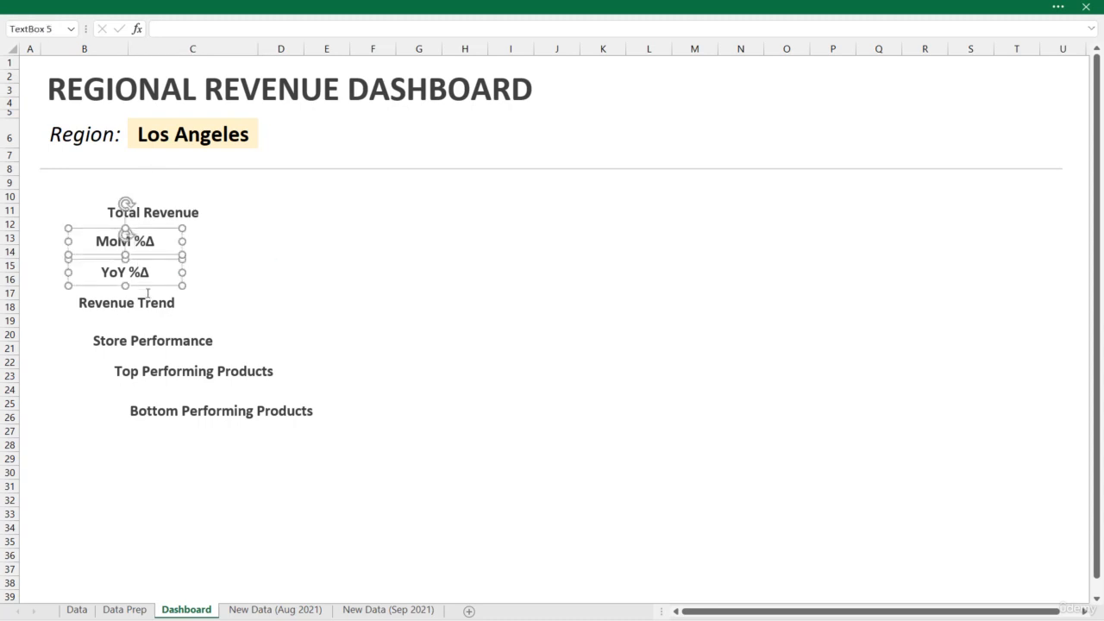
{"action": "left_click", "coordinate": [150, 302], "text": "ctrl"}
{"action": "left_click", "coordinate": [173, 342], "text": "ctrl"}
{"action": "left_click", "coordinate": [193, 373], "text": "ctrl"}
{"action": "left_click", "coordinate": [226, 409], "text": "ctrl"}
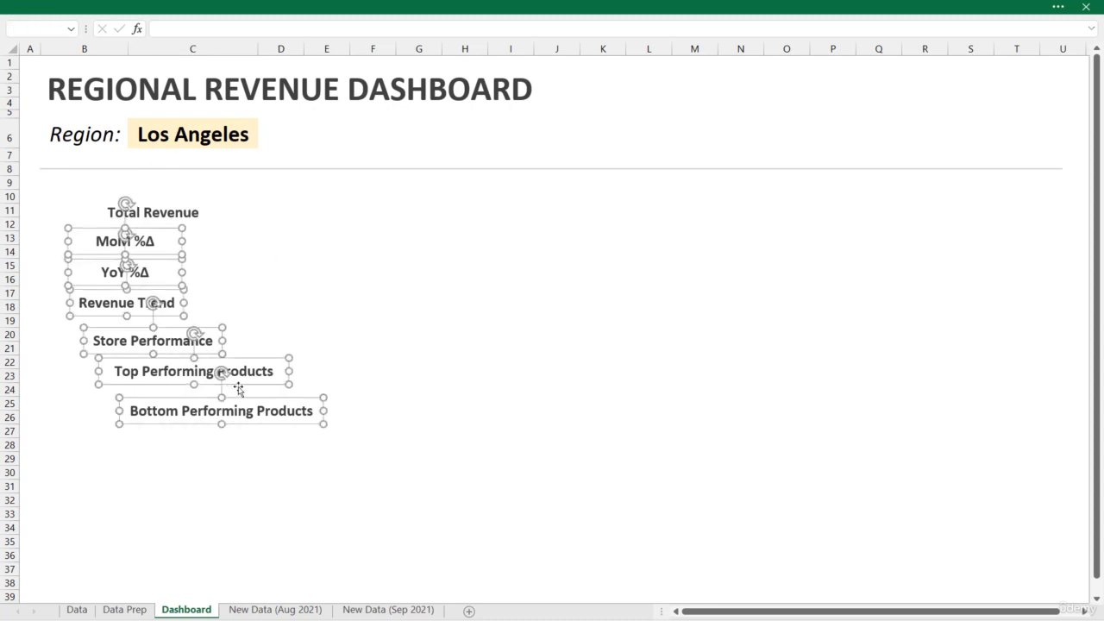
{"action": "left_click_drag", "start_coordinate": [234, 387], "coordinate": [723, 409]}
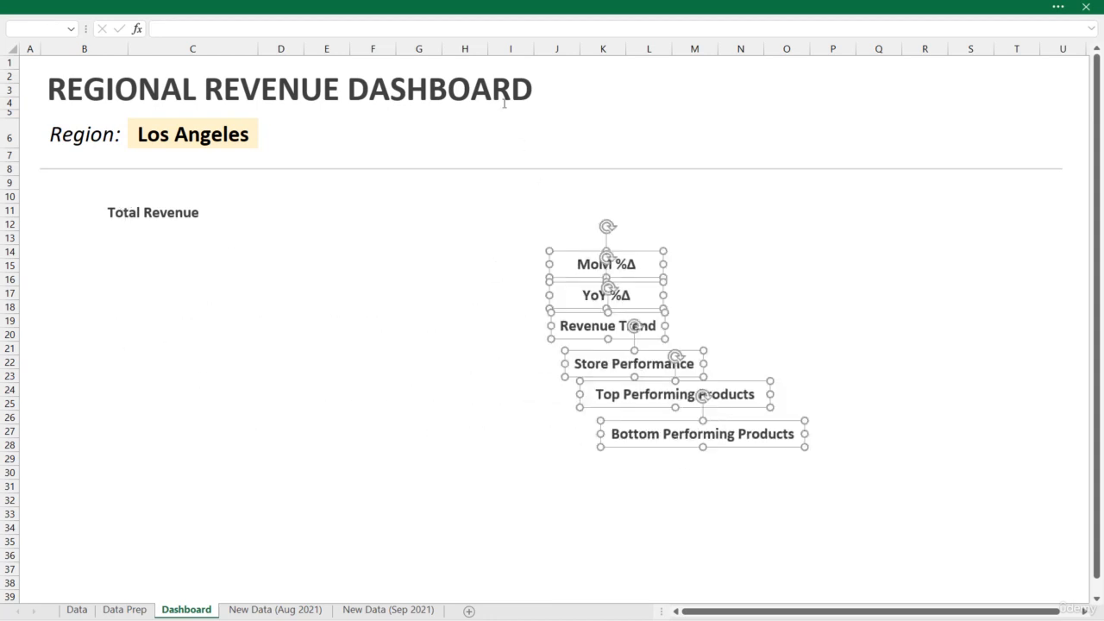
Draw a placeholder rectangle below the "Total Revenue" label, spanning from column B to mid-column D and rows 13 to 19
{"action": "left_click", "coordinate": [472, 14]}
{"action": "left_click", "coordinate": [102, 48]}
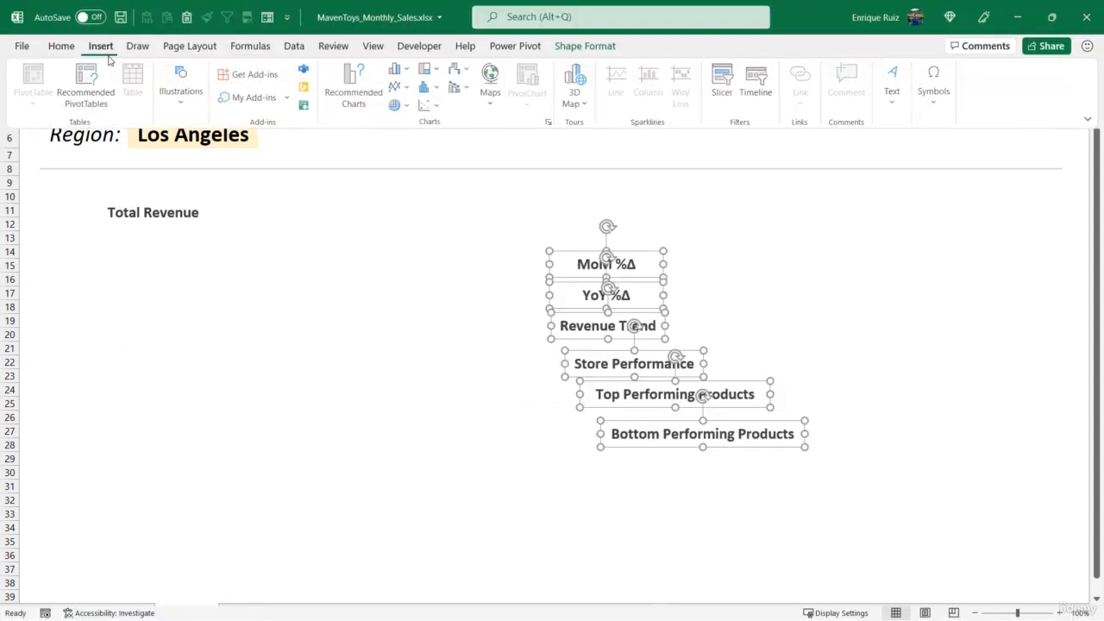
{"action": "left_click", "coordinate": [181, 90]}
{"action": "left_click", "coordinate": [203, 151]}
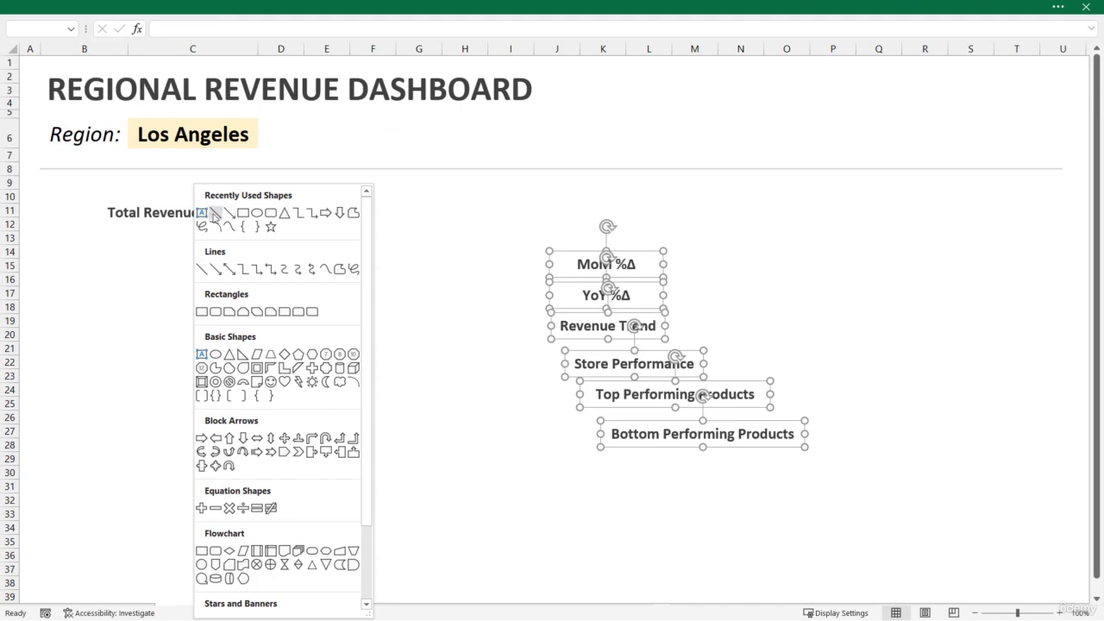
{"action": "left_click", "coordinate": [246, 215]}
{"action": "left_click_drag", "start_coordinate": [134, 267], "coordinate": [282, 275]}
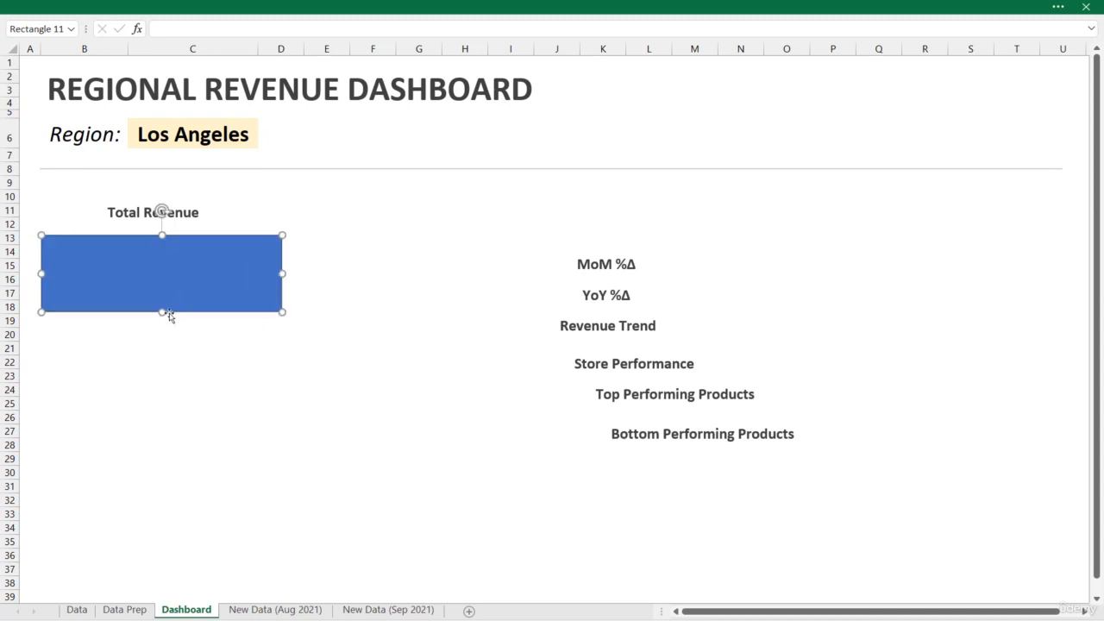
{"action": "left_click_drag", "start_coordinate": [164, 313], "coordinate": [164, 325]}
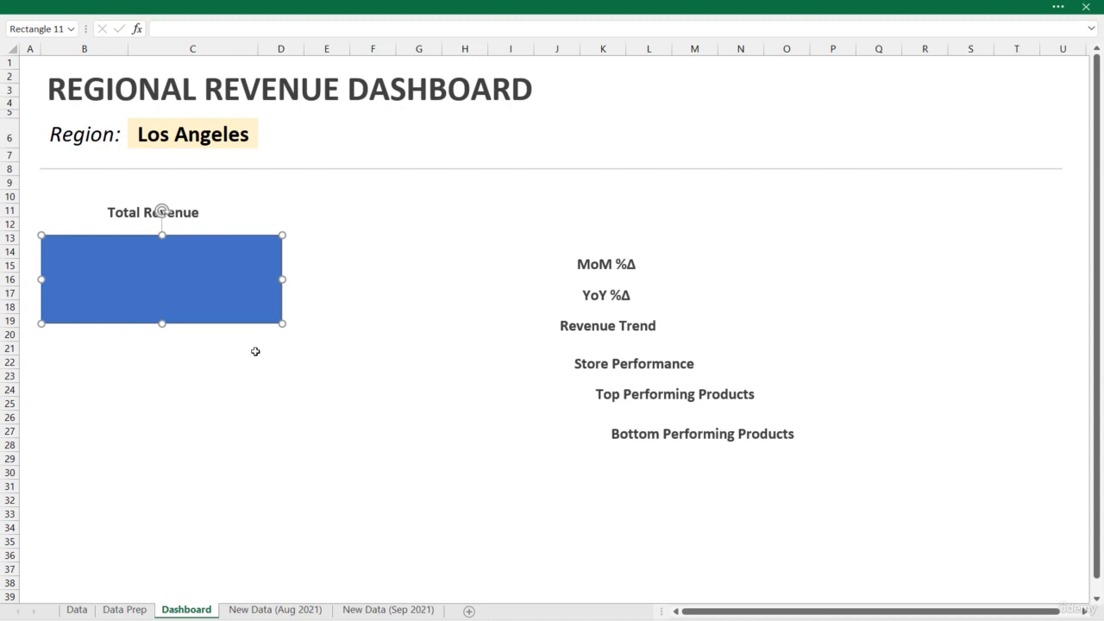
{"action": "left_click_drag", "start_coordinate": [165, 323], "coordinate": [161, 327]}
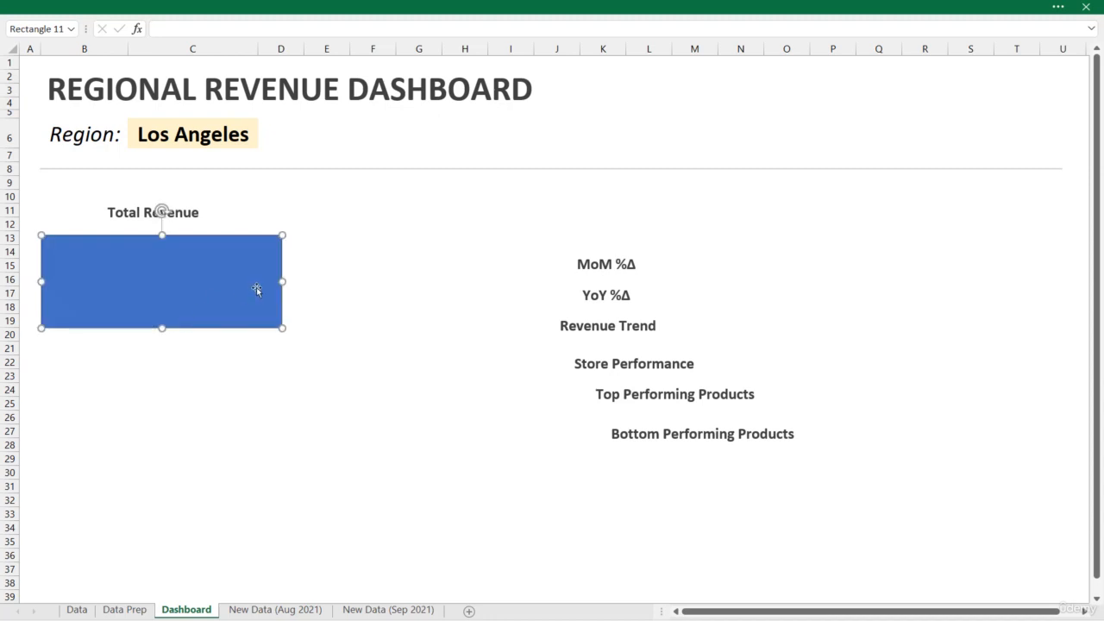
{"action": "left_click_drag", "start_coordinate": [282, 279], "coordinate": [284, 282]}
Stretch the "Total Revenue" text box on both sides to match the width of the rectangle below it
{"action": "left_click", "coordinate": [203, 216]}
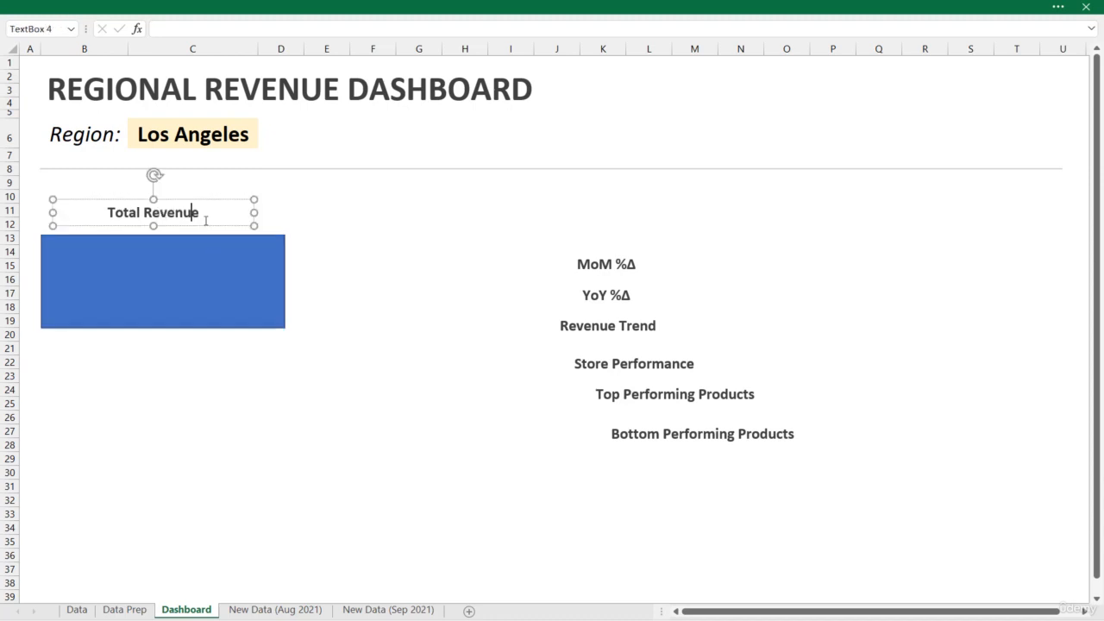
{"action": "left_click_drag", "start_coordinate": [260, 210], "coordinate": [283, 210]}
{"action": "left_click_drag", "start_coordinate": [48, 210], "coordinate": [40, 212]}
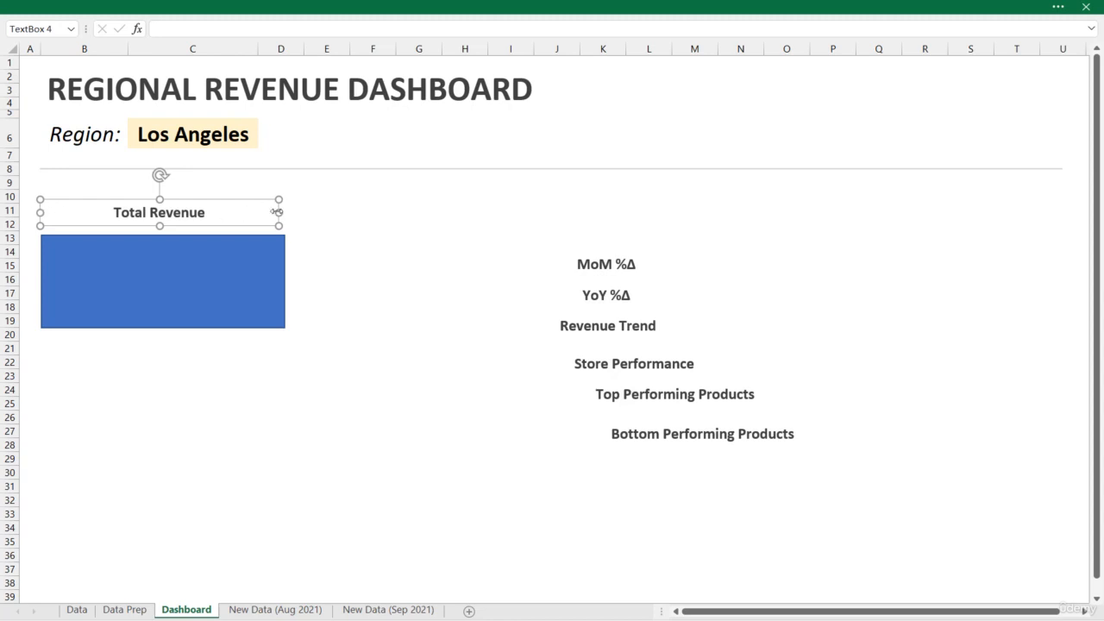
{"action": "left_click_drag", "start_coordinate": [276, 211], "coordinate": [284, 211]}
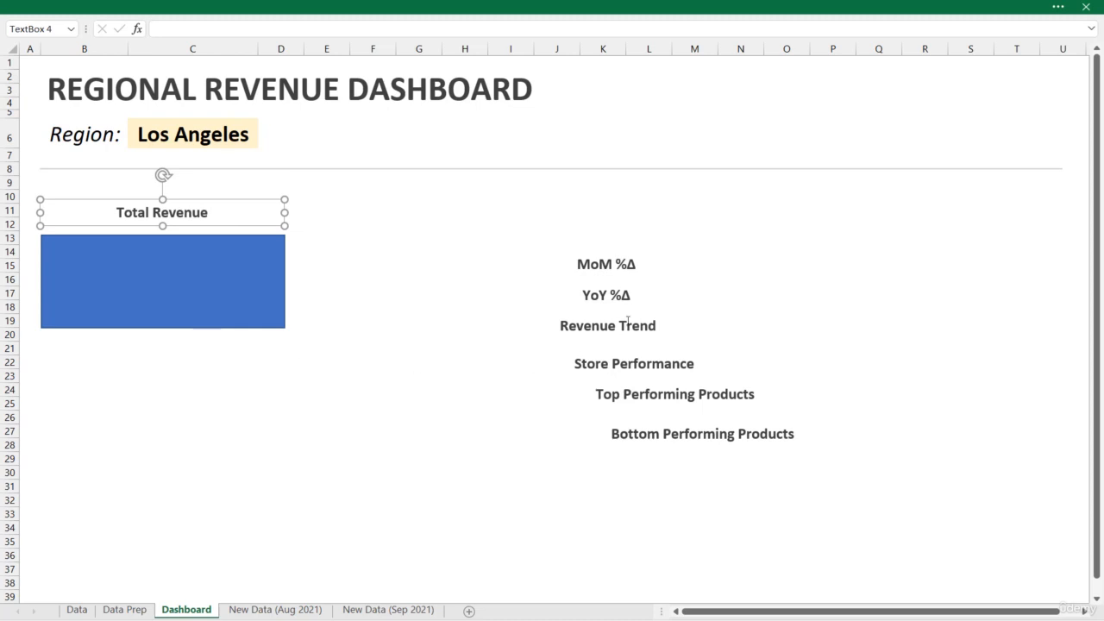
Move the "MoM %Δ" and "YoY %Δ" labels side by side below the Total Revenue rectangle, around rows 22 to 23
{"action": "left_click", "coordinate": [630, 270]}
{"action": "left_click_drag", "start_coordinate": [626, 271], "coordinate": [118, 371]}
{"action": "left_click", "coordinate": [614, 302]}
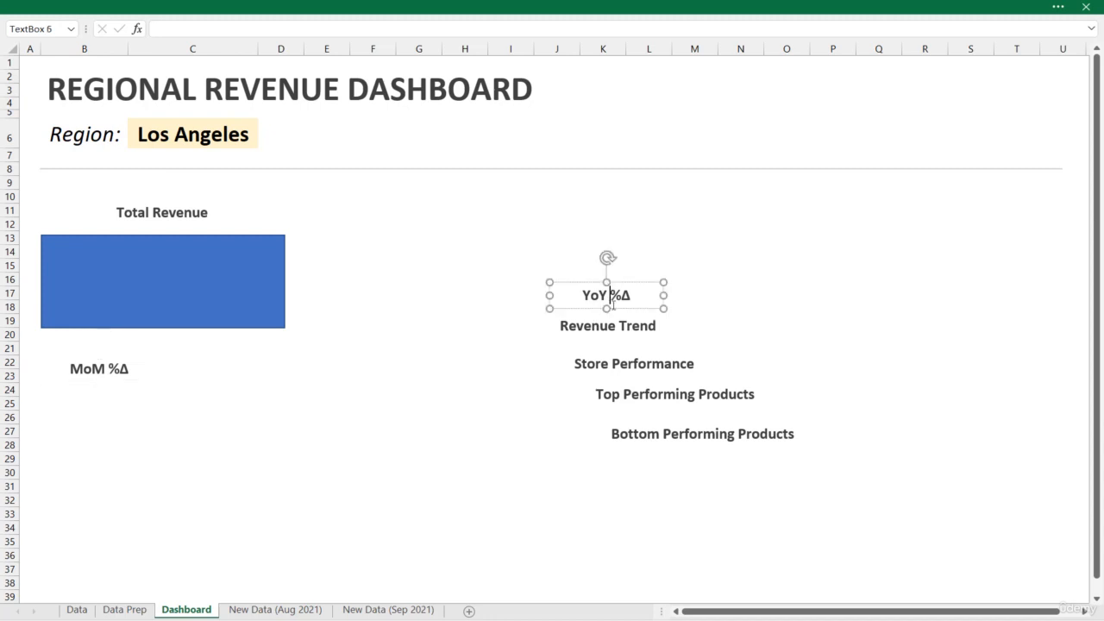
{"action": "left_click_drag", "start_coordinate": [614, 302], "coordinate": [245, 383]}
Remove bold from the "MoM %Δ" and "YoY %Δ" labels, reduce their font size, and shift both slightly down
{"action": "left_click", "coordinate": [128, 376], "text": "shift"}
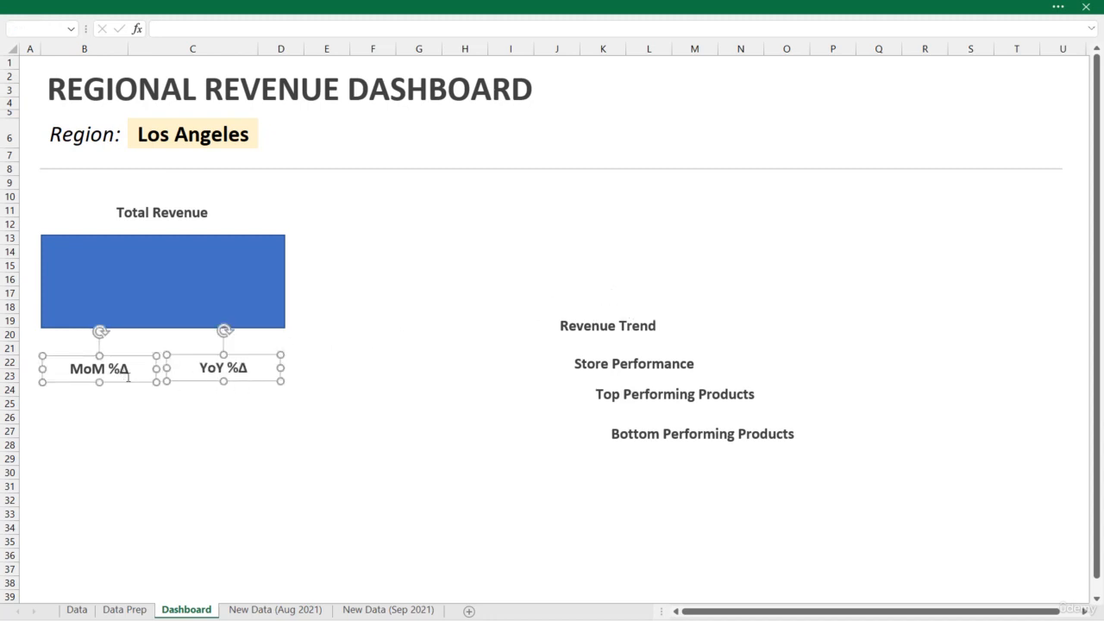
{"action": "right_click", "coordinate": [128, 385]}
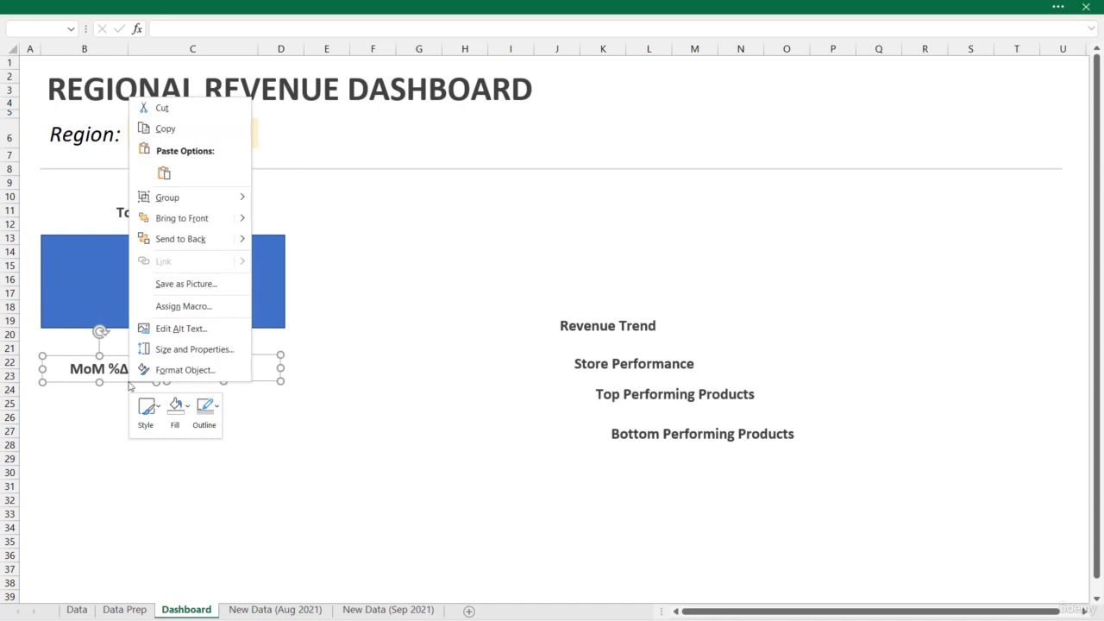
{"action": "left_click", "coordinate": [493, 326]}
{"action": "left_click", "coordinate": [296, 5]}
{"action": "left_click", "coordinate": [135, 97]}
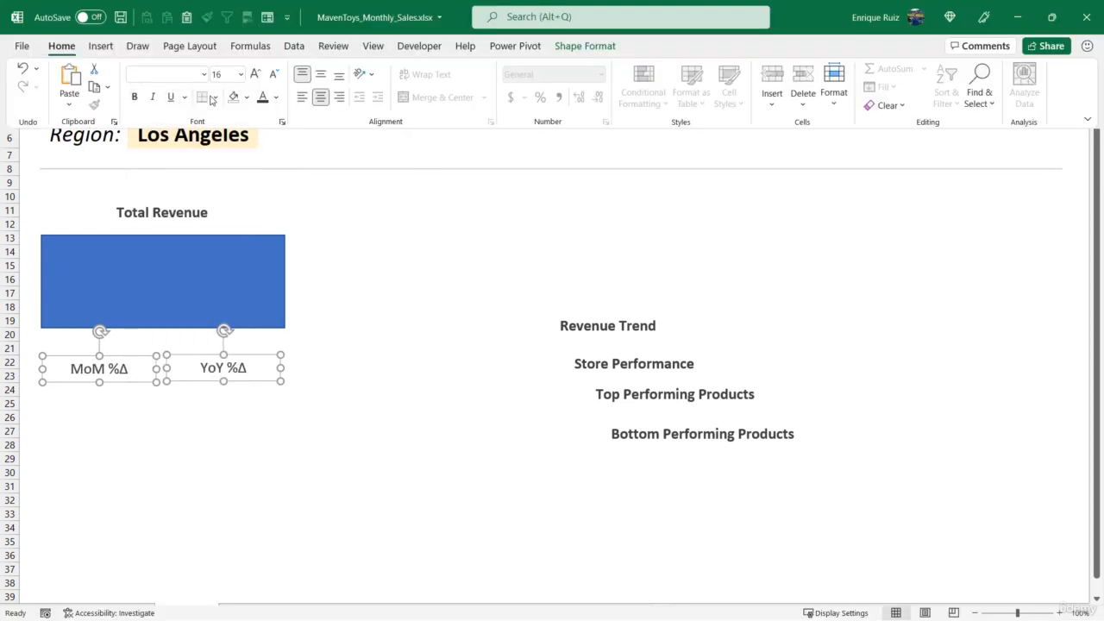
{"action": "left_click", "coordinate": [273, 73]}
{"action": "left_click", "coordinate": [273, 73]}
{"action": "left_click", "coordinate": [273, 73]}
{"action": "left_click", "coordinate": [198, 385]}
{"action": "left_click", "coordinate": [198, 388]}
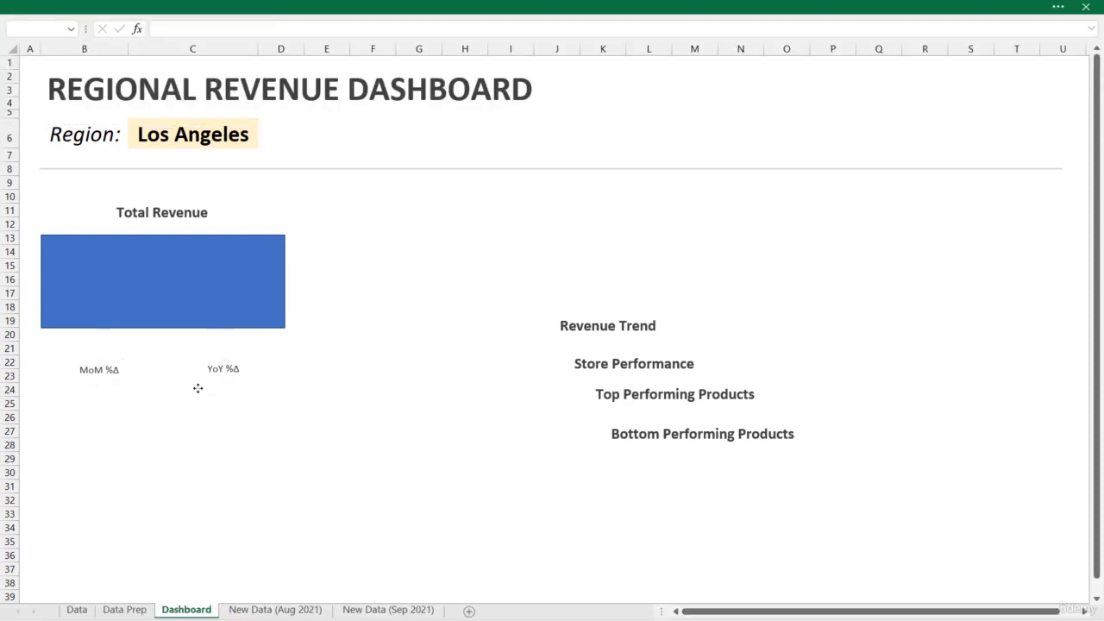
{"action": "left_click_drag", "start_coordinate": [198, 388], "coordinate": [198, 398]}
Duplicate the Total Revenue rectangle and shrink the copy into two small rectangles above the "MoM %Δ" and "YoY %Δ" labels, rows 20 to 22
{"action": "left_click", "coordinate": [207, 307]}
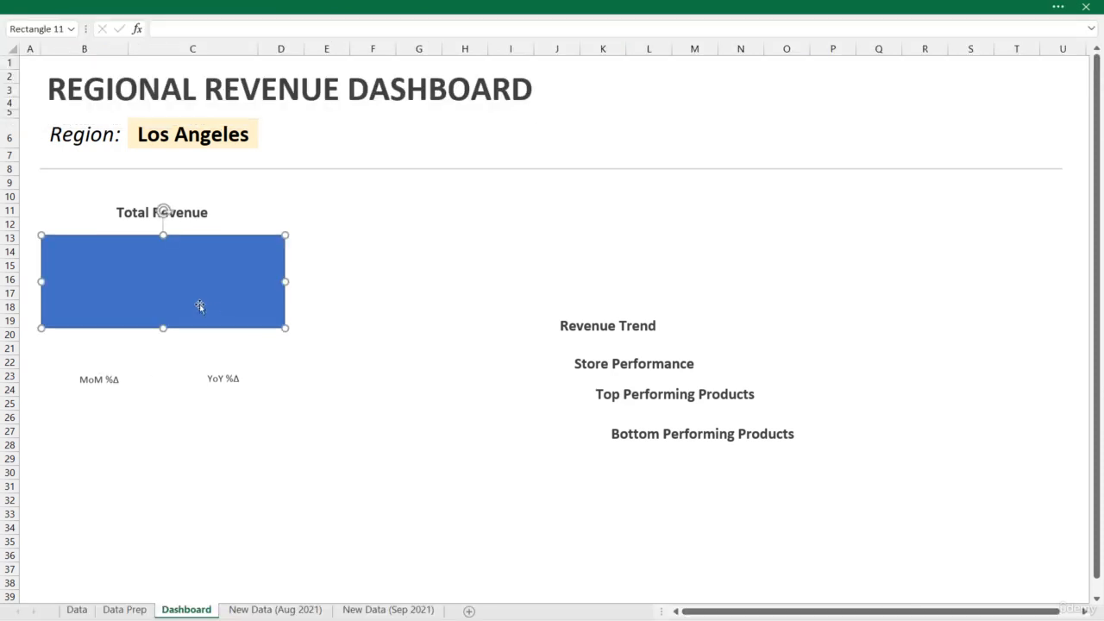
{"action": "left_click_drag", "start_coordinate": [200, 307], "coordinate": [187, 410]}
{"action": "left_click_drag", "start_coordinate": [187, 405], "coordinate": [189, 401]}
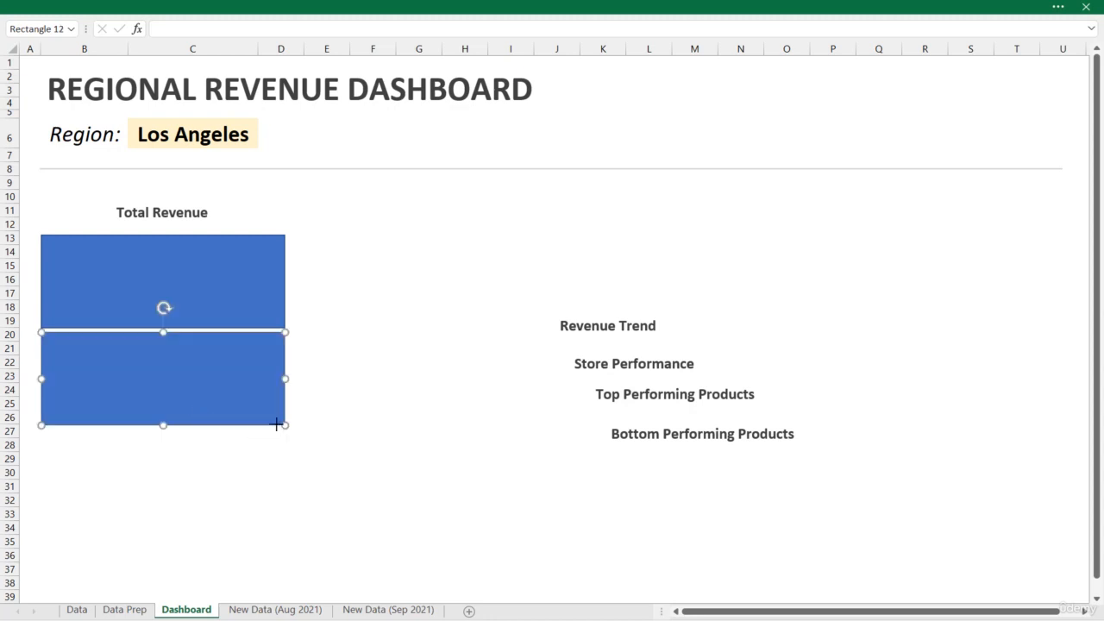
{"action": "left_click_drag", "start_coordinate": [276, 424], "coordinate": [231, 354]}
{"action": "left_click", "coordinate": [105, 351]}
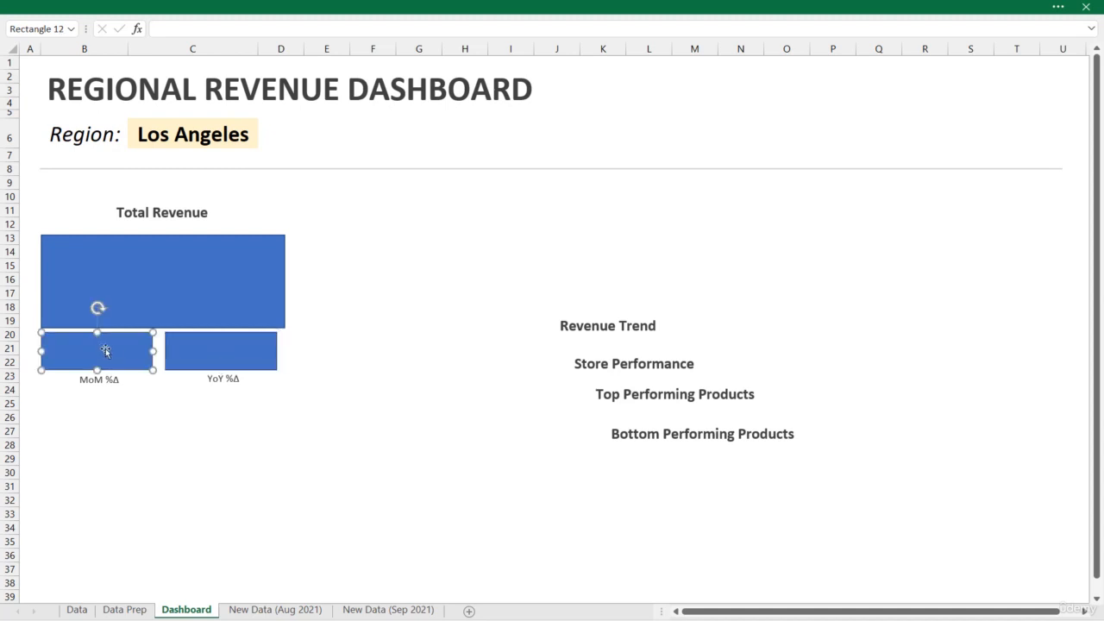
{"action": "left_click_drag", "start_coordinate": [106, 351], "coordinate": [110, 352]}
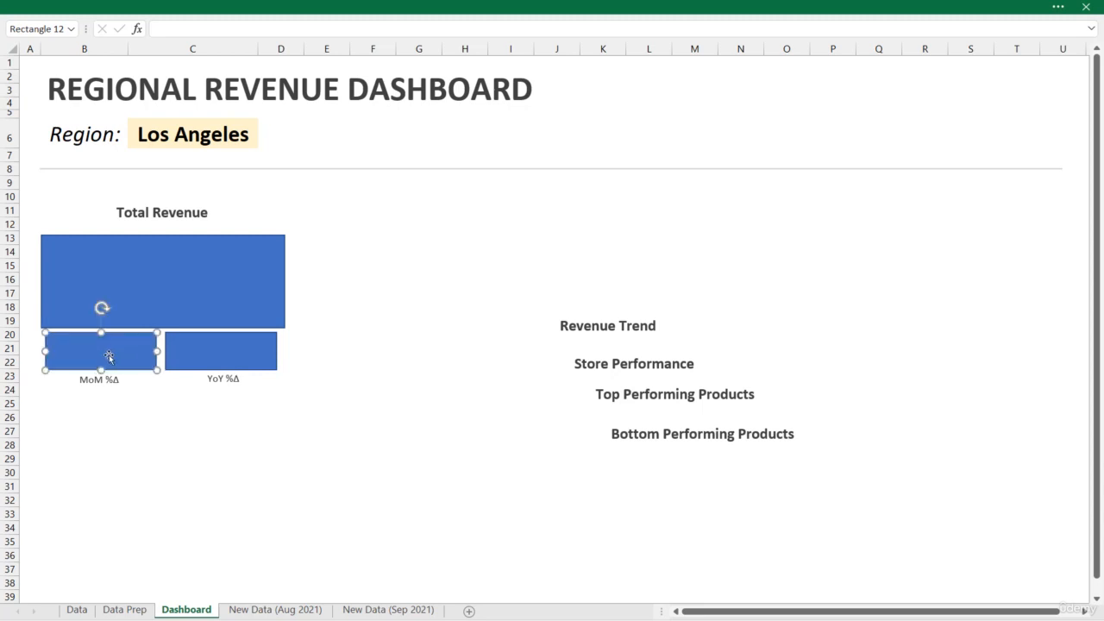
{"action": "left_click", "coordinate": [189, 442]}
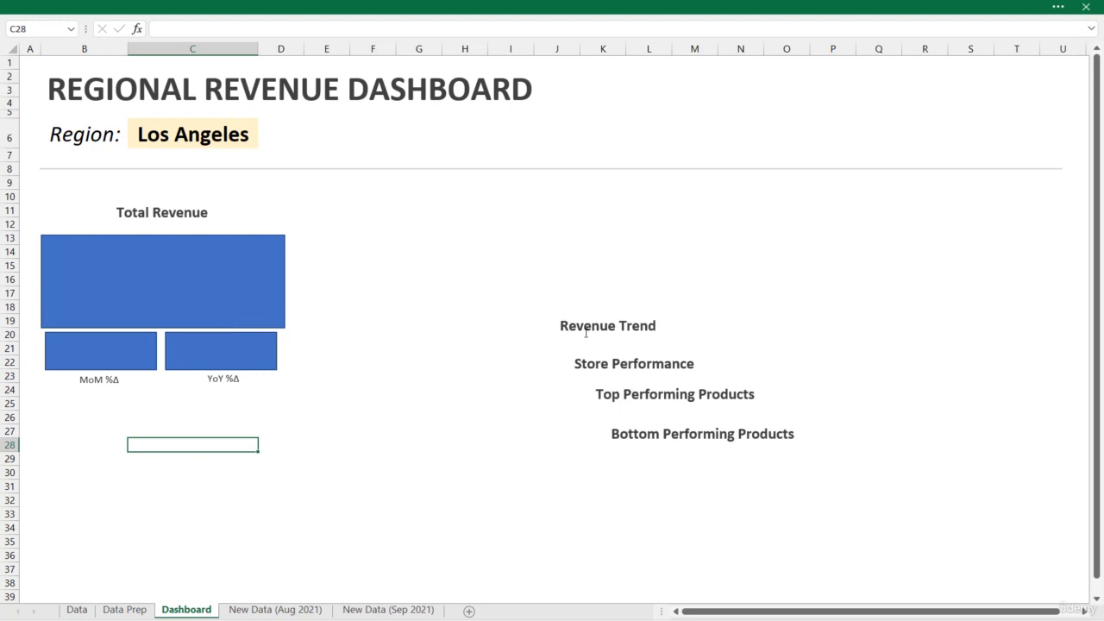
Move the "Revenue Trend" label to row 26 in columns B and C, and place a copy of the Total Revenue rectangle beneath it
{"action": "left_click", "coordinate": [597, 332]}
{"action": "left_click_drag", "start_coordinate": [631, 313], "coordinate": [269, 412]}
{"action": "left_click", "coordinate": [227, 290]}
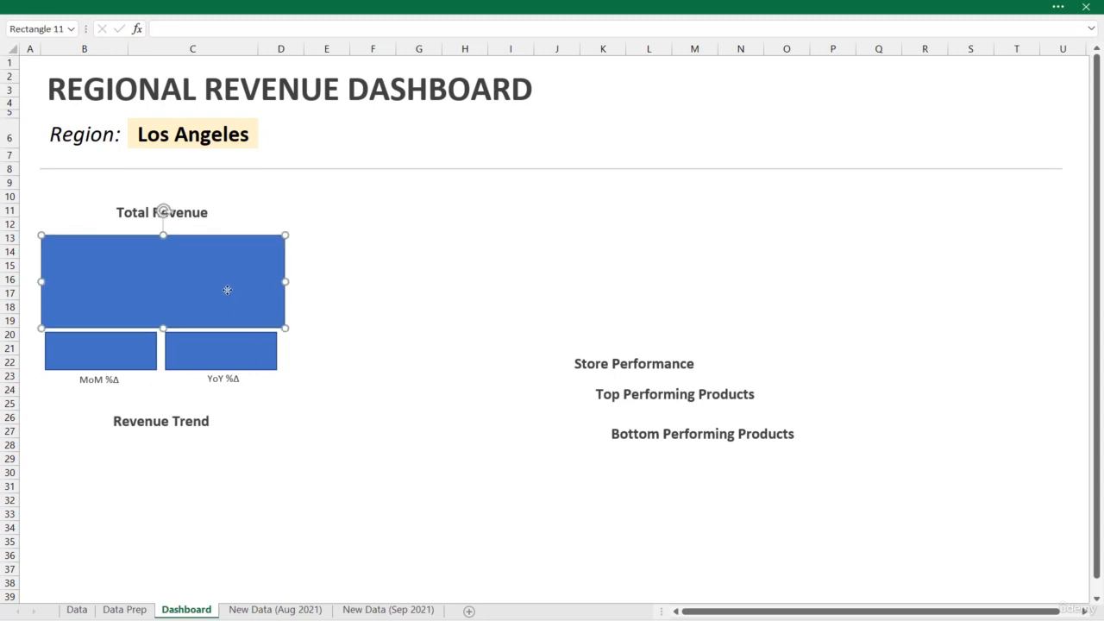
{"action": "left_click_drag", "start_coordinate": [221, 295], "coordinate": [209, 499]}
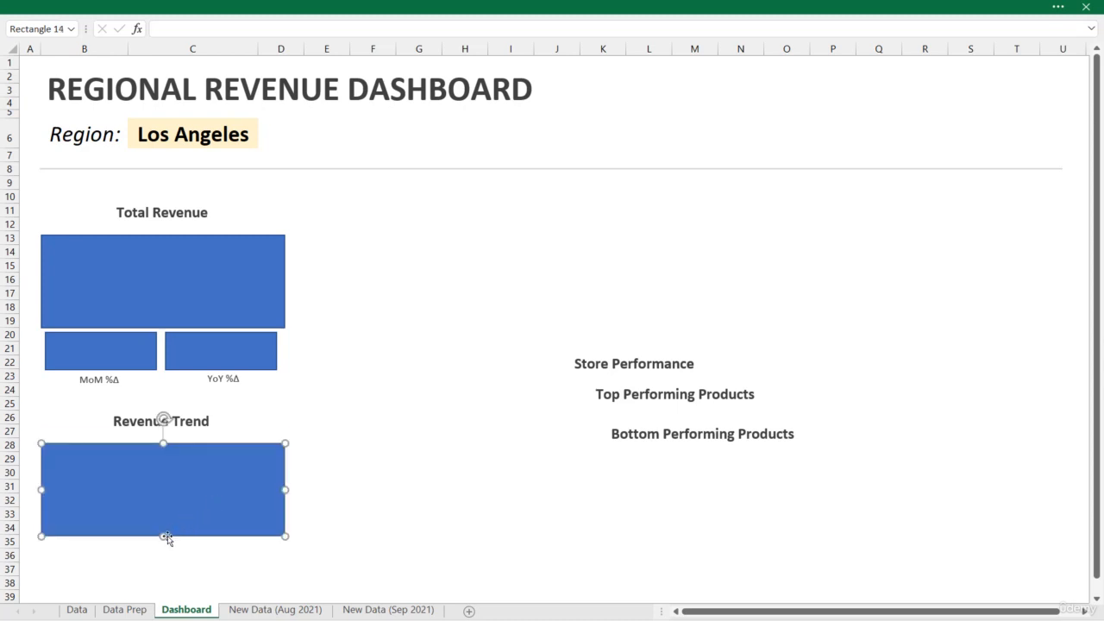
Stretch the Revenue Trend rectangle down to row 38 and raise its upper edge slightly
{"action": "mouse_move", "coordinate": [164, 534]}
{"action": "left_mouse_down"}
{"action": "mouse_move", "coordinate": [160, 596]}
{"action": "mouse_move", "coordinate": [160, 535]}
{"action": "left_mouse_up"}
{"action": "scroll", "coordinate": [166, 527], "scroll_direction": "up", "scroll_amount": 1}
{"action": "left_click_drag", "start_coordinate": [163, 579], "coordinate": [159, 592]}
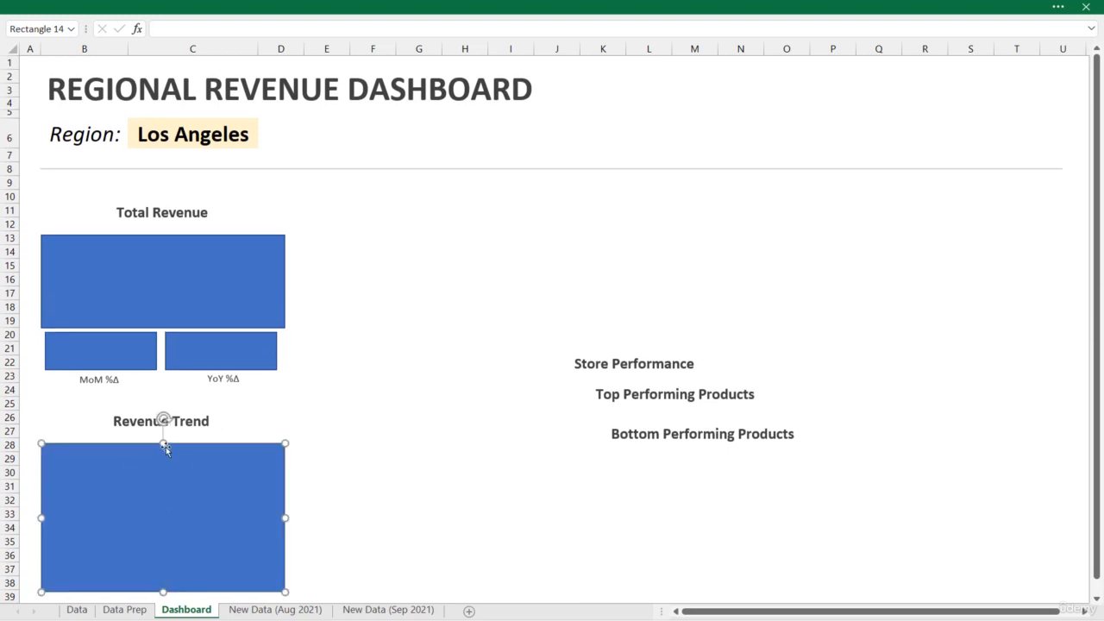
{"action": "left_click_drag", "start_coordinate": [165, 444], "coordinate": [161, 441]}
Shift the Total Revenue rectangle, both small rectangles and the "MoM %Δ" and "YoY %Δ" labels slightly up together
{"action": "left_click", "coordinate": [88, 381]}
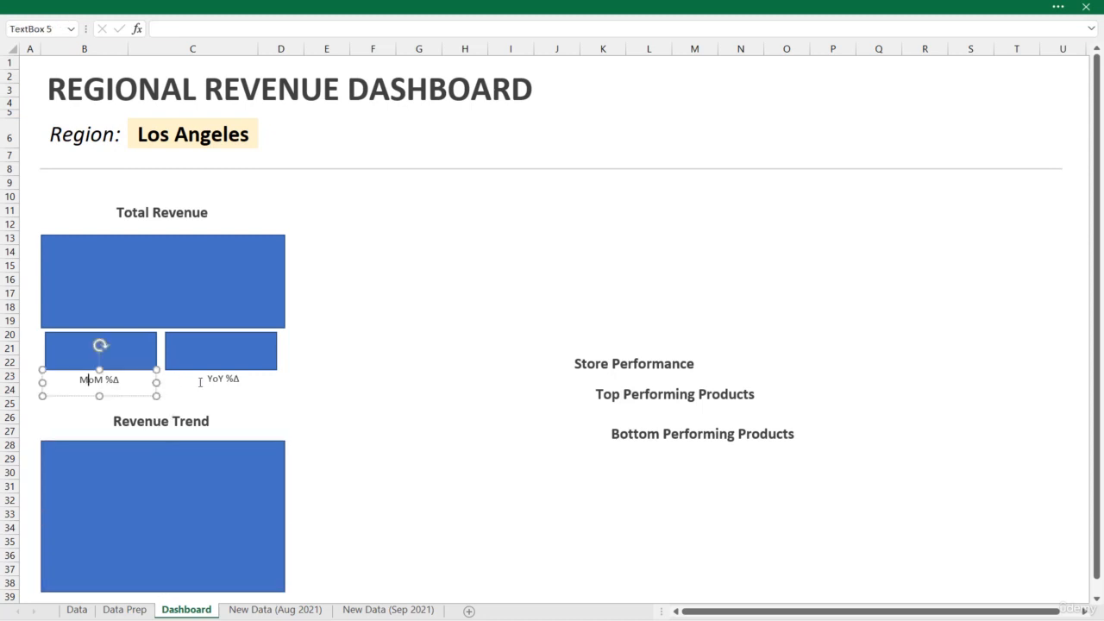
{"action": "left_click", "coordinate": [200, 382], "text": "ctrl"}
{"action": "left_click", "coordinate": [204, 359], "text": "ctrl"}
{"action": "left_click", "coordinate": [93, 345], "text": "ctrl"}
{"action": "left_click", "coordinate": [146, 299], "text": "ctrl"}
{"action": "left_click_drag", "start_coordinate": [147, 296], "coordinate": [150, 295]}
{"action": "left_click", "coordinate": [382, 362]}
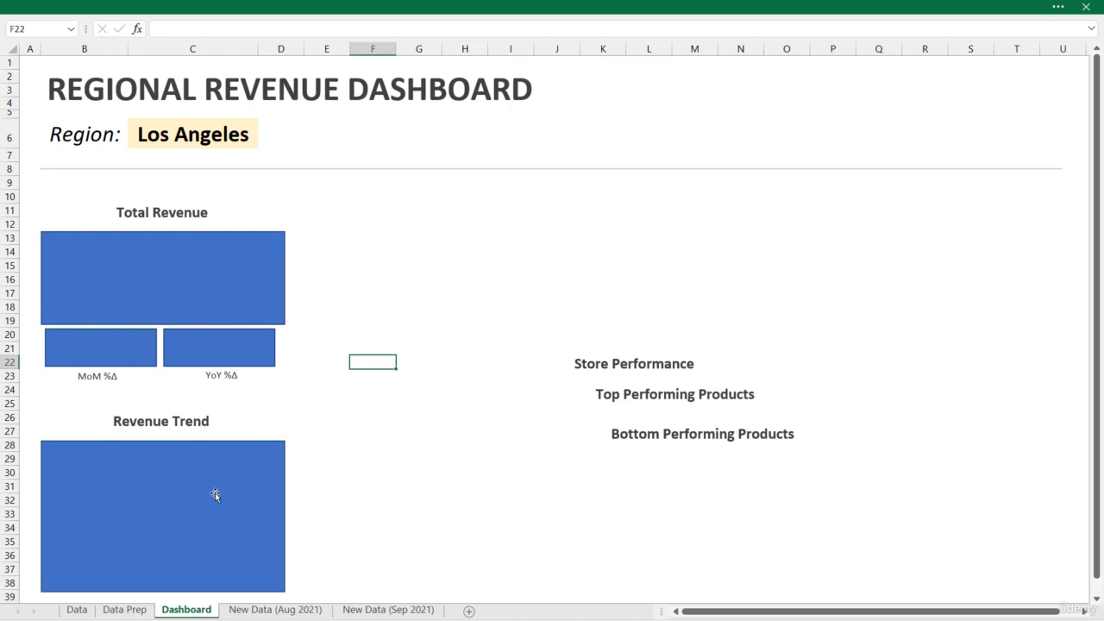
Move the "Store Performance" label to row 11 around columns H to K, and place a copy of the Revenue Trend rectangle below it
{"action": "left_click", "coordinate": [659, 349]}
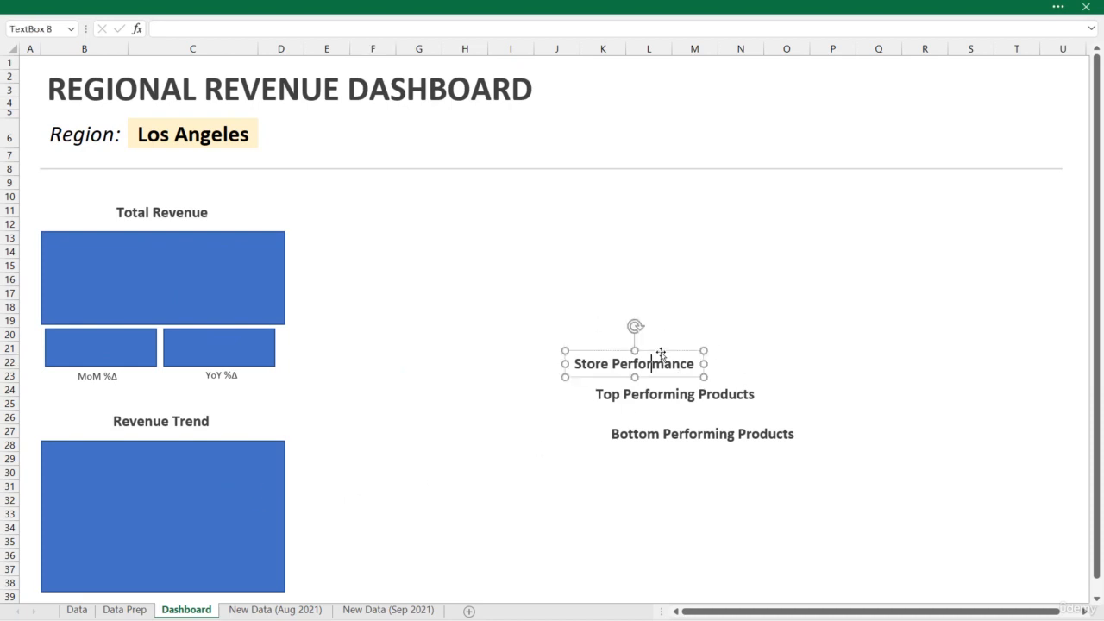
{"action": "left_click_drag", "start_coordinate": [663, 348], "coordinate": [593, 225]}
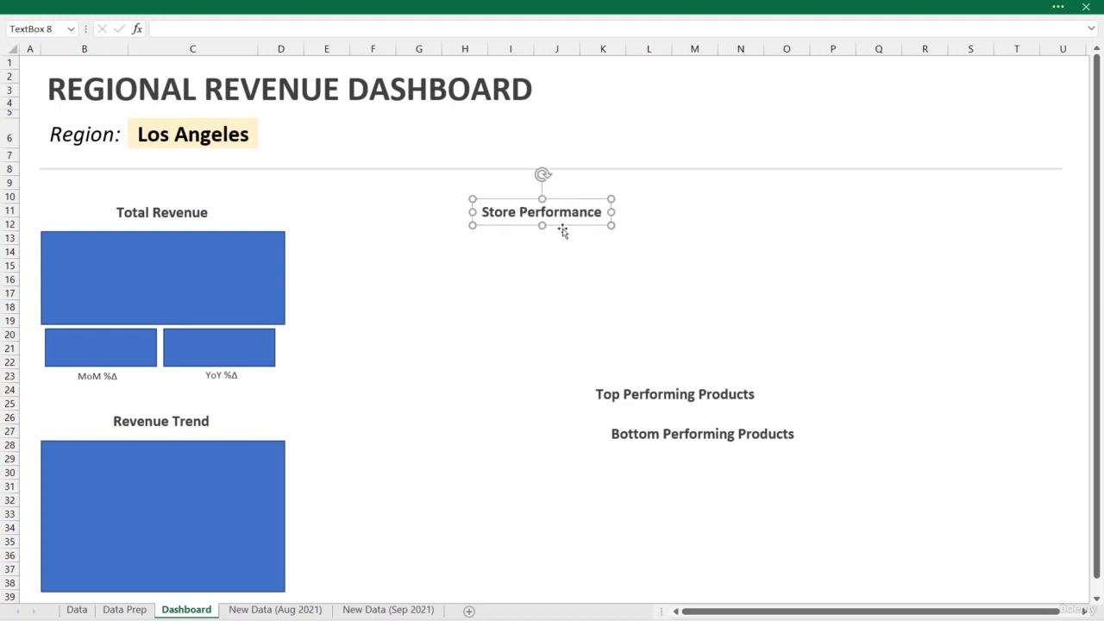
{"action": "left_click", "coordinate": [184, 488]}
{"action": "left_click_drag", "start_coordinate": [184, 487], "coordinate": [465, 285]}
Resize the Store Performance rectangle to span columns E to N and rows 13 to 38, and send it to the back
{"action": "left_click_drag", "start_coordinate": [567, 306], "coordinate": [730, 308]}
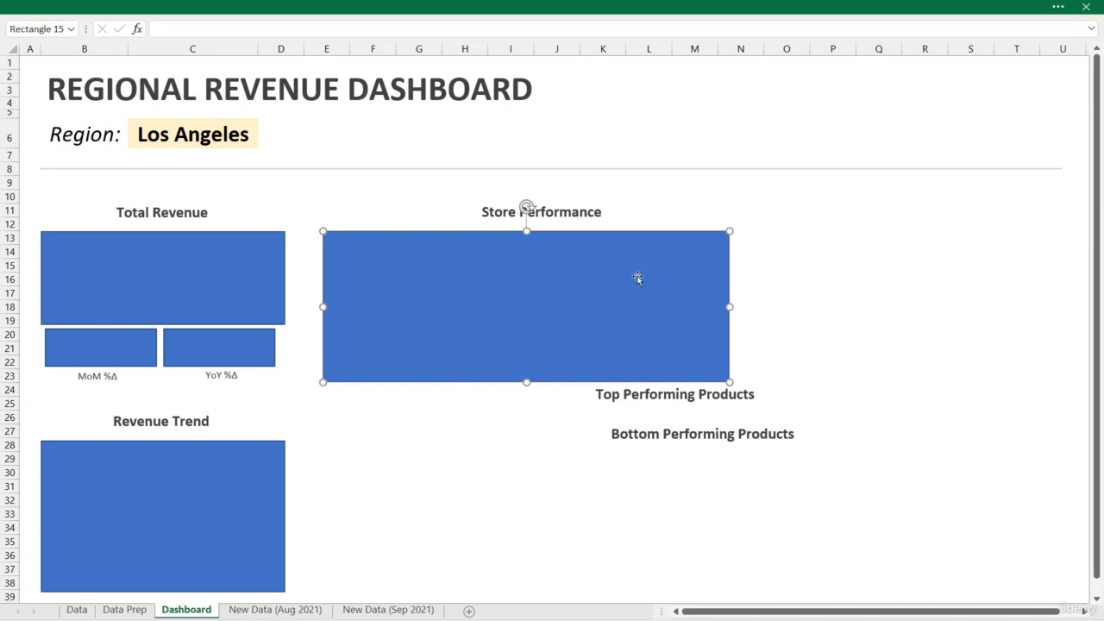
{"action": "left_click_drag", "start_coordinate": [730, 306], "coordinate": [760, 308]}
{"action": "left_click_drag", "start_coordinate": [536, 379], "coordinate": [542, 591]}
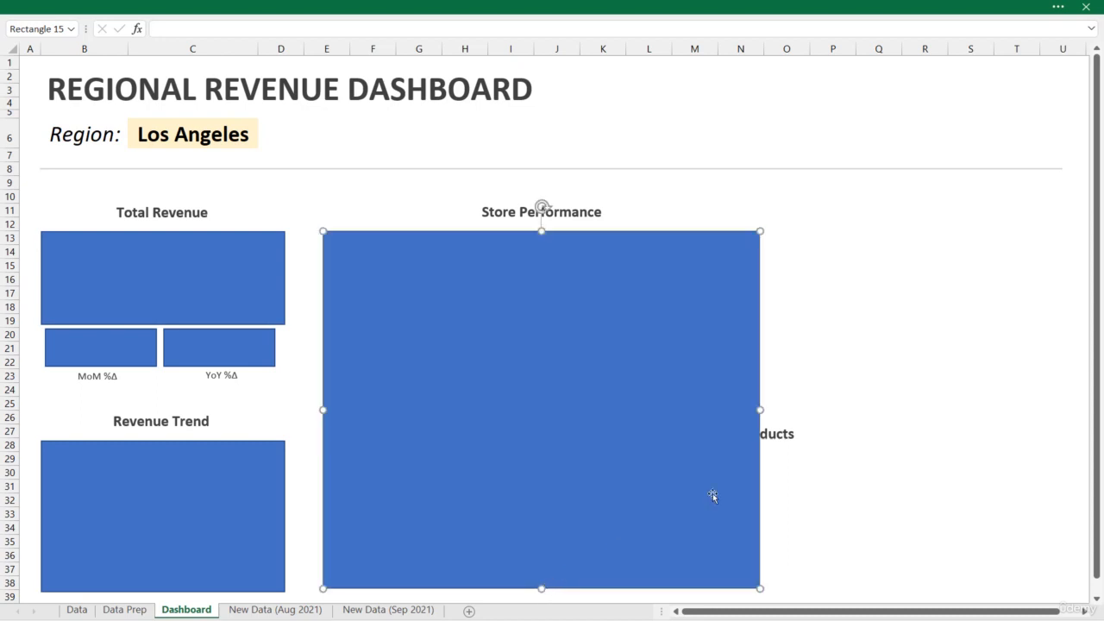
{"action": "left_click_drag", "start_coordinate": [761, 409], "coordinate": [756, 407]}
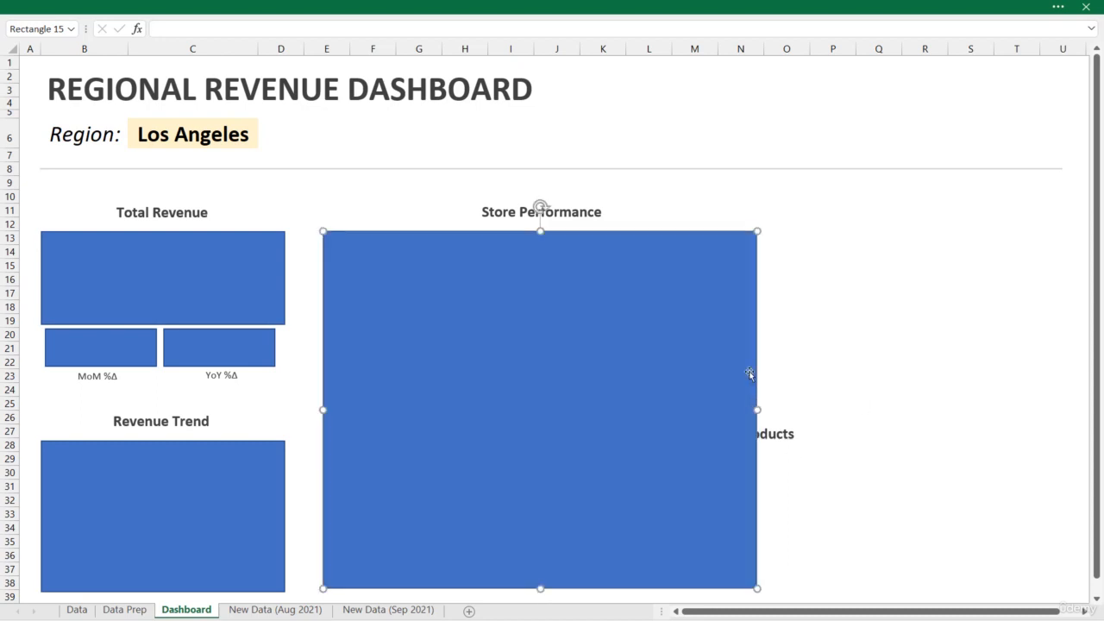
{"action": "right_click", "coordinate": [740, 357]}
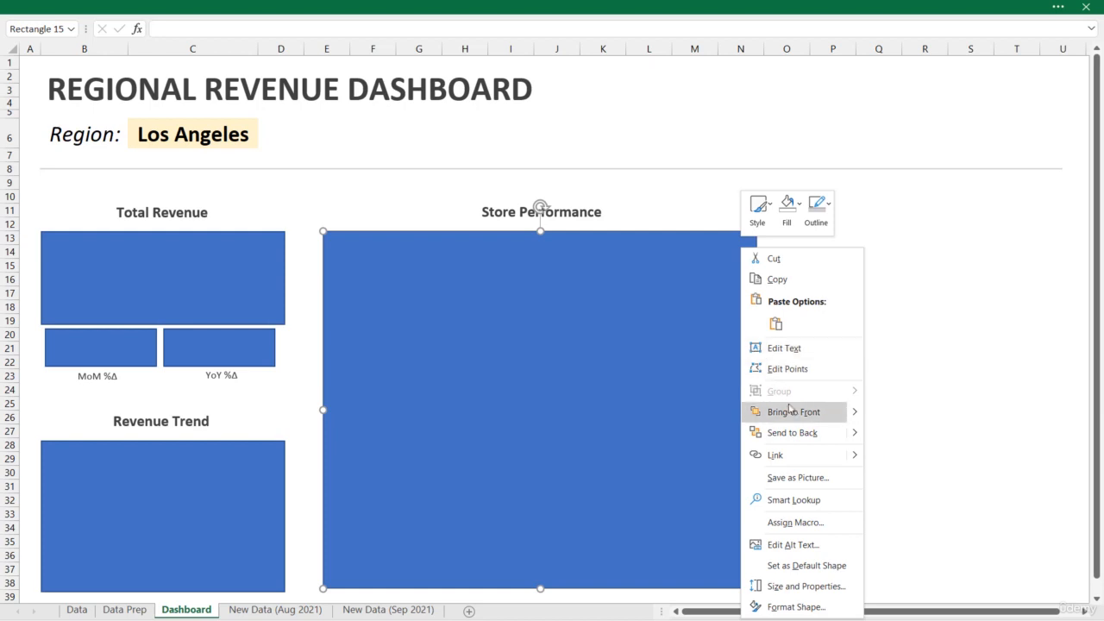
{"action": "left_click", "coordinate": [784, 431]}
Move "Top Performing Products" to row 11 and "Bottom Performing Products" to row 26, both around columns P to T
{"action": "left_click", "coordinate": [703, 400]}
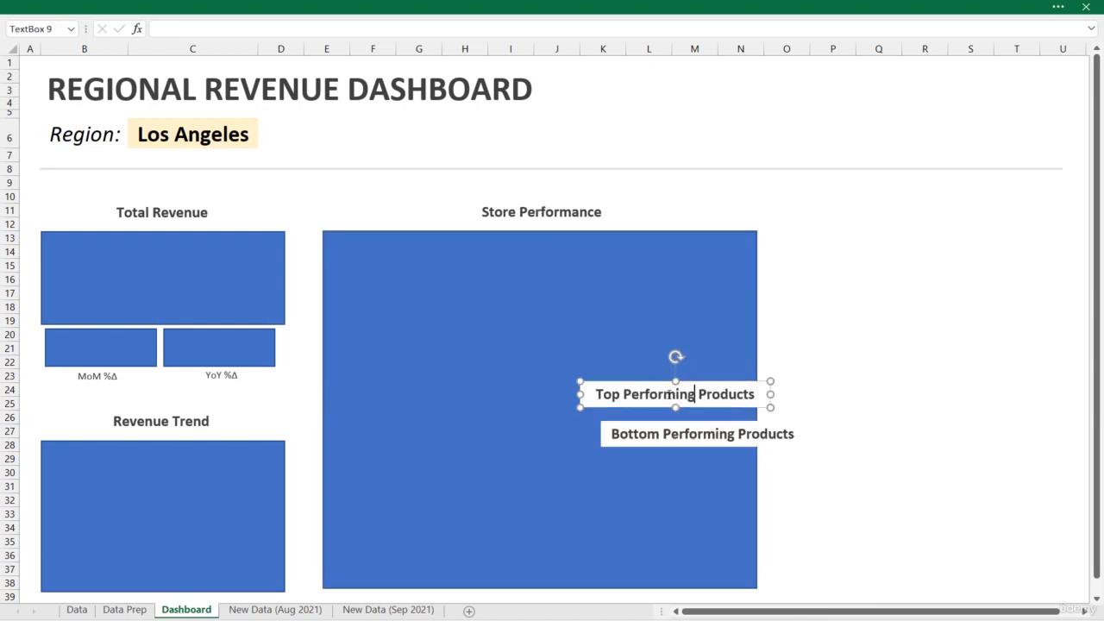
{"action": "left_click_drag", "start_coordinate": [700, 381], "coordinate": [955, 201]}
{"action": "left_click", "coordinate": [742, 421]}
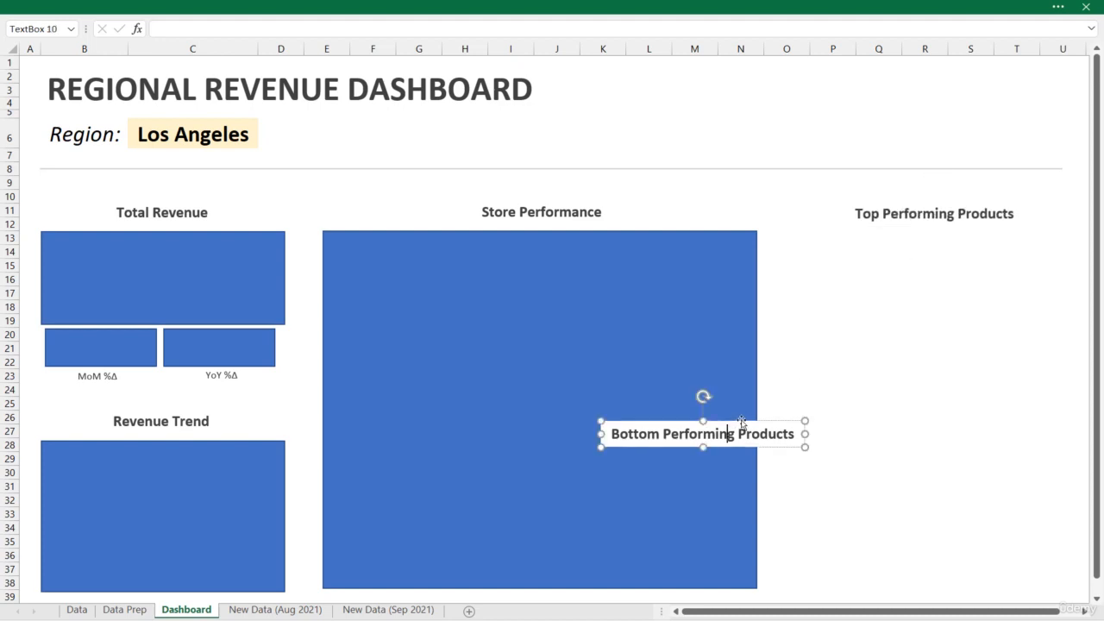
{"action": "left_click_drag", "start_coordinate": [743, 421], "coordinate": [979, 400]}
Place a rectangle copy under "Top Performing Products" spanning columns O to U and rows 13 to 22, and centre the label above it
{"action": "left_click_drag", "start_coordinate": [207, 478], "coordinate": [968, 273]}
{"action": "left_click_drag", "start_coordinate": [935, 383], "coordinate": [935, 372]}
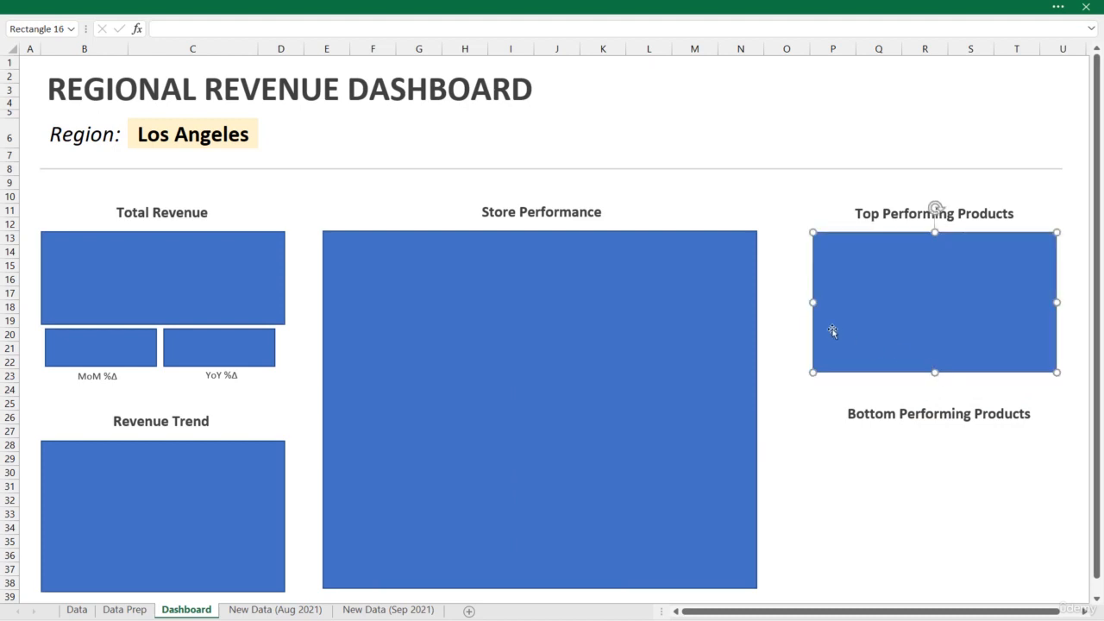
{"action": "left_click_drag", "start_coordinate": [813, 301], "coordinate": [794, 303]}
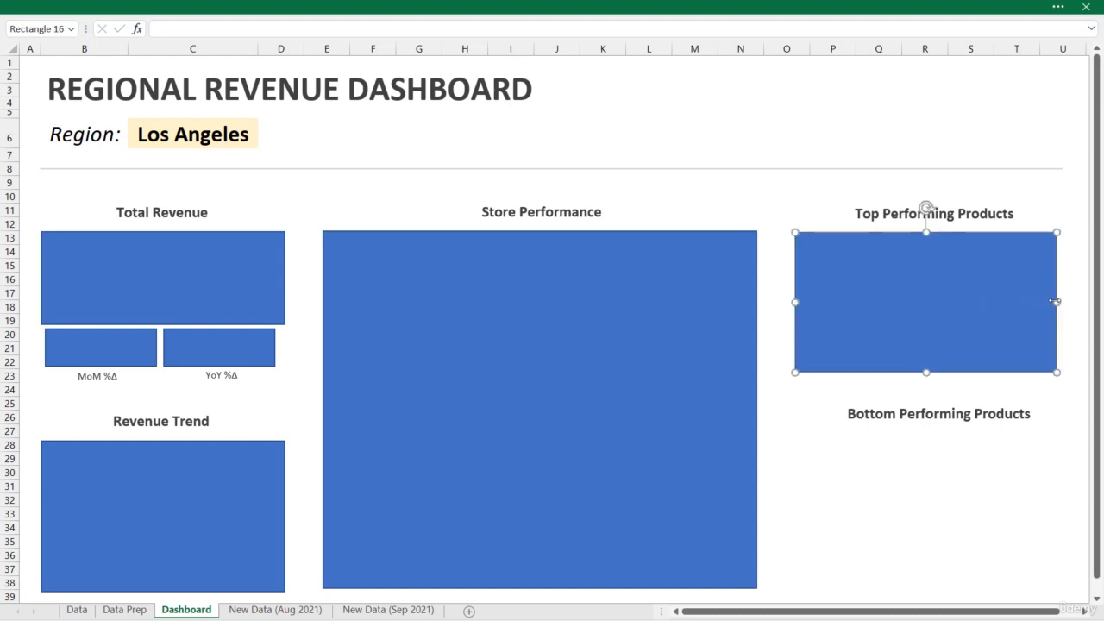
{"action": "left_click_drag", "start_coordinate": [1057, 302], "coordinate": [1067, 299]}
{"action": "left_click", "coordinate": [1005, 215]}
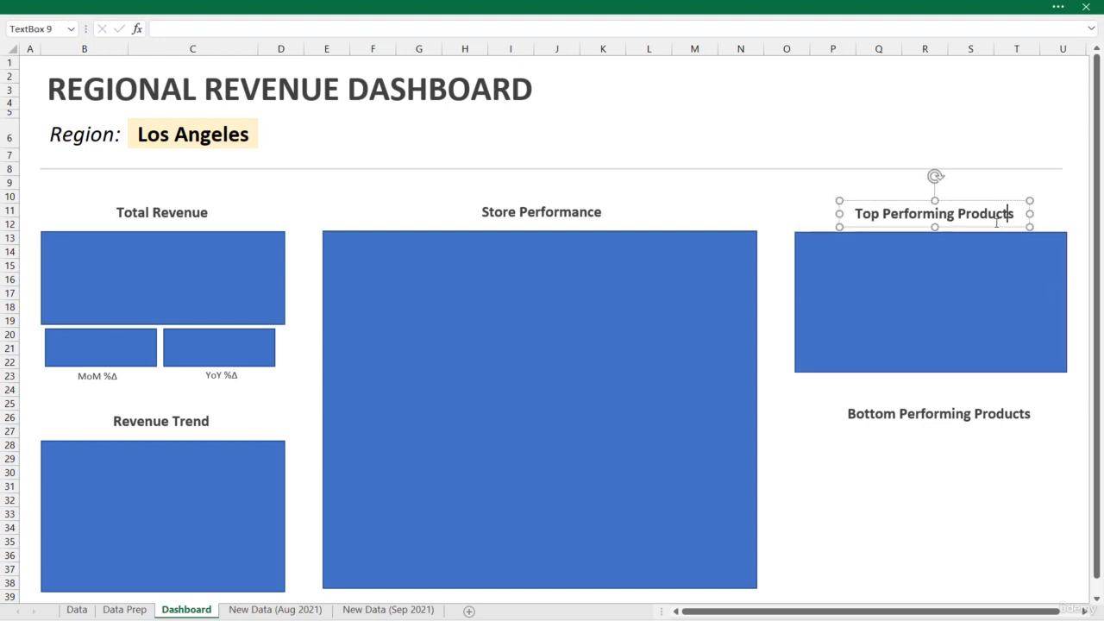
{"action": "left_click", "coordinate": [963, 263]}
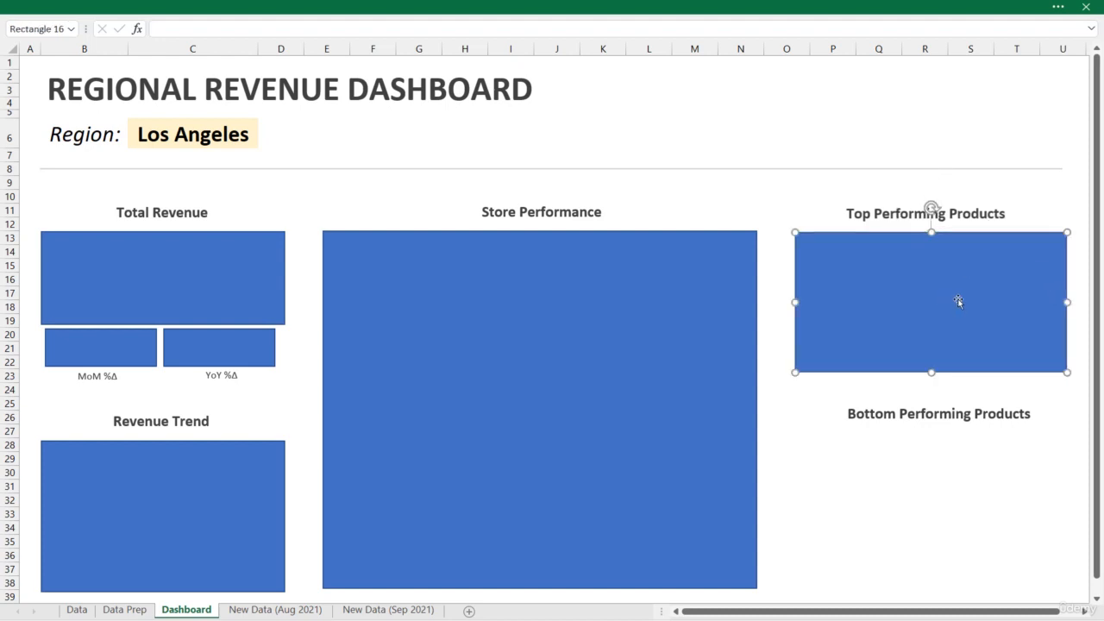
Duplicate the Top Performing Products rectangle below the "Bottom Performing Products" label, and lower that label slightly toward it
{"action": "left_click_drag", "start_coordinate": [958, 300], "coordinate": [962, 517]}
{"action": "left_click", "coordinate": [956, 421]}
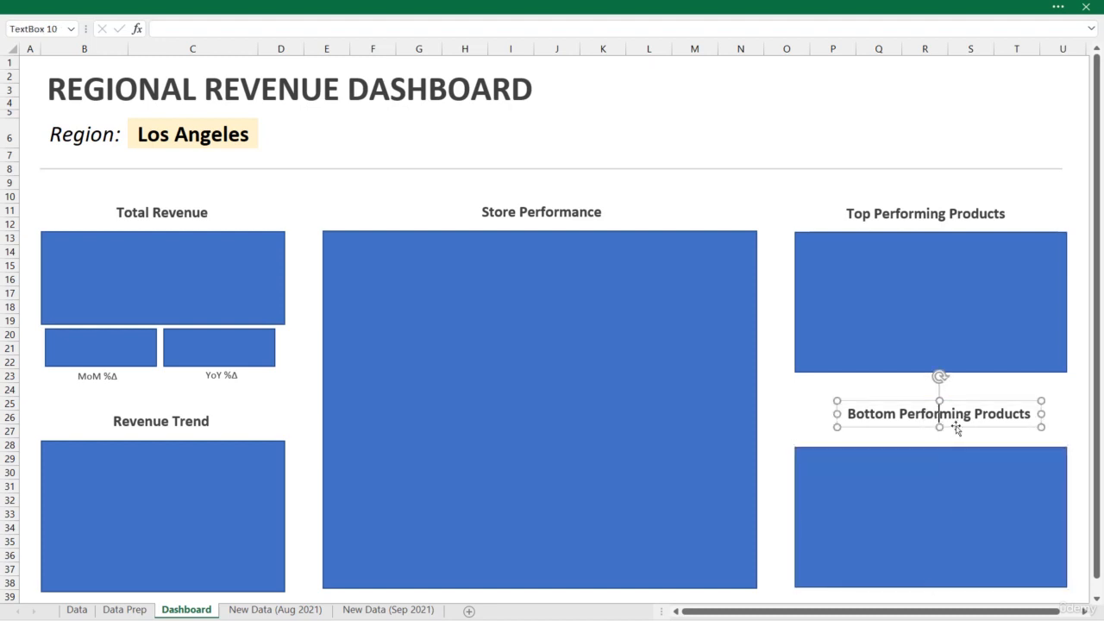
{"action": "left_click_drag", "start_coordinate": [956, 429], "coordinate": [954, 439]}
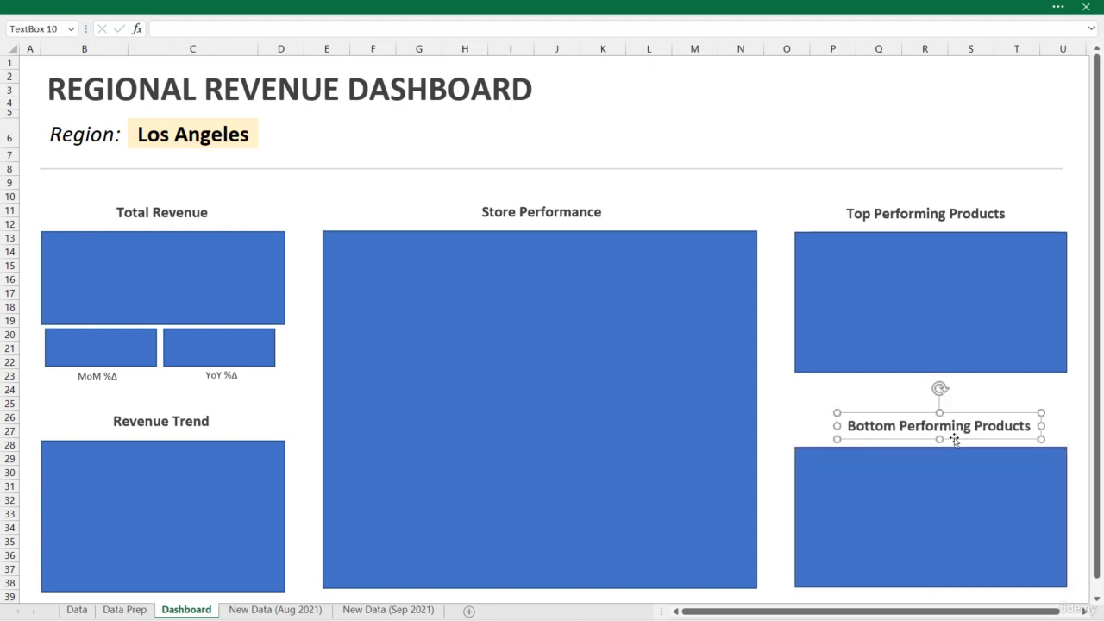
{"action": "left_click", "coordinate": [782, 401]}
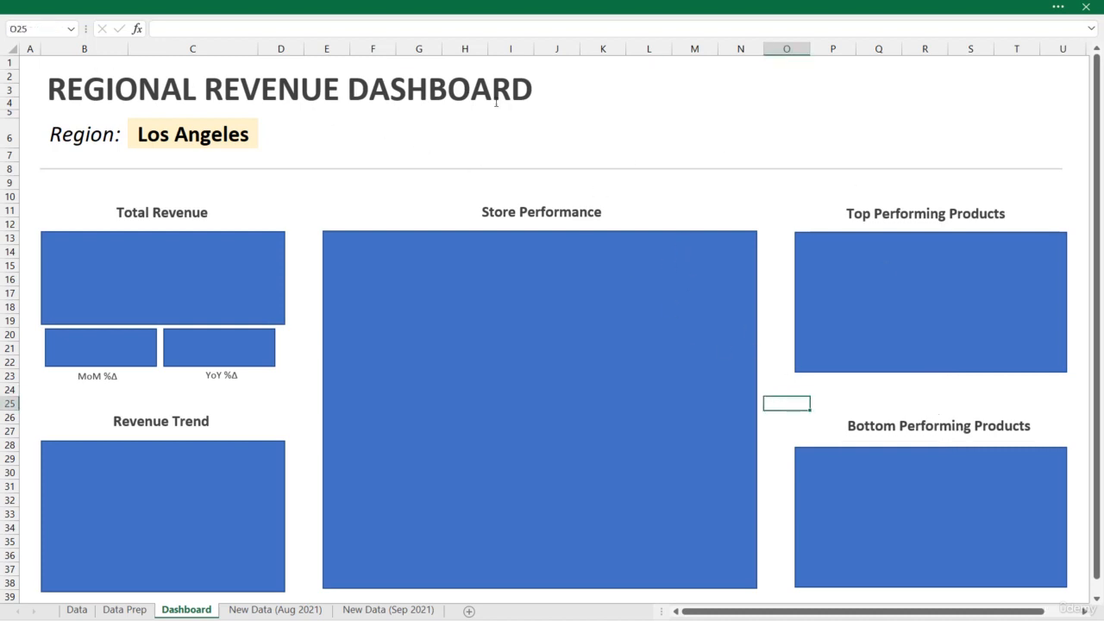
Set the dashboard's region selection to New York
{"action": "left_click", "coordinate": [181, 136]}
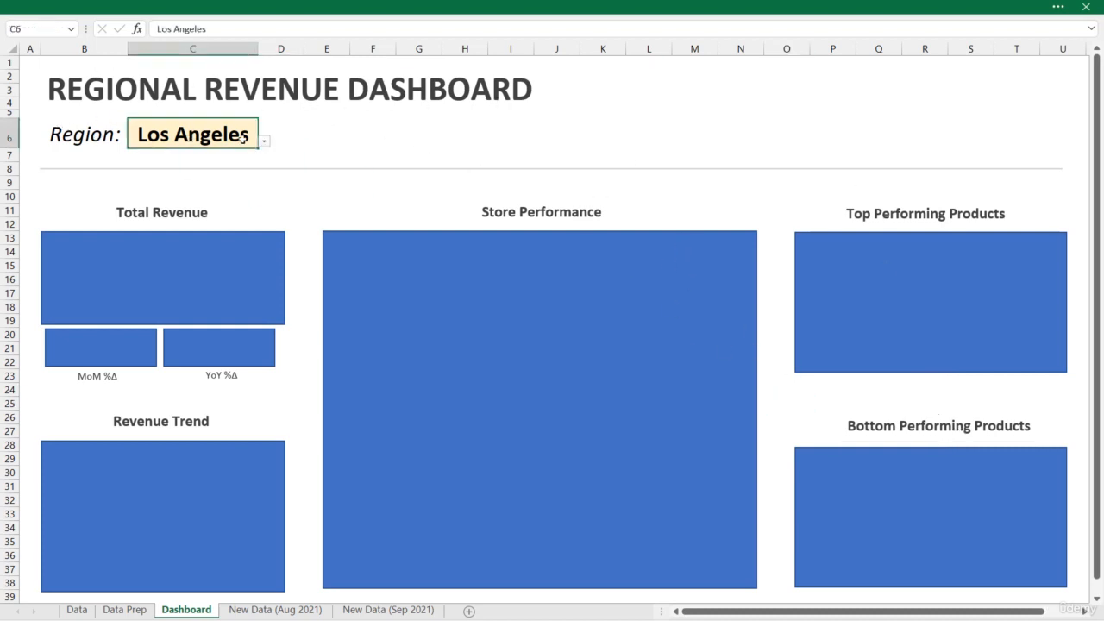
{"action": "left_click", "coordinate": [264, 142]}
{"action": "left_click", "coordinate": [240, 163]}
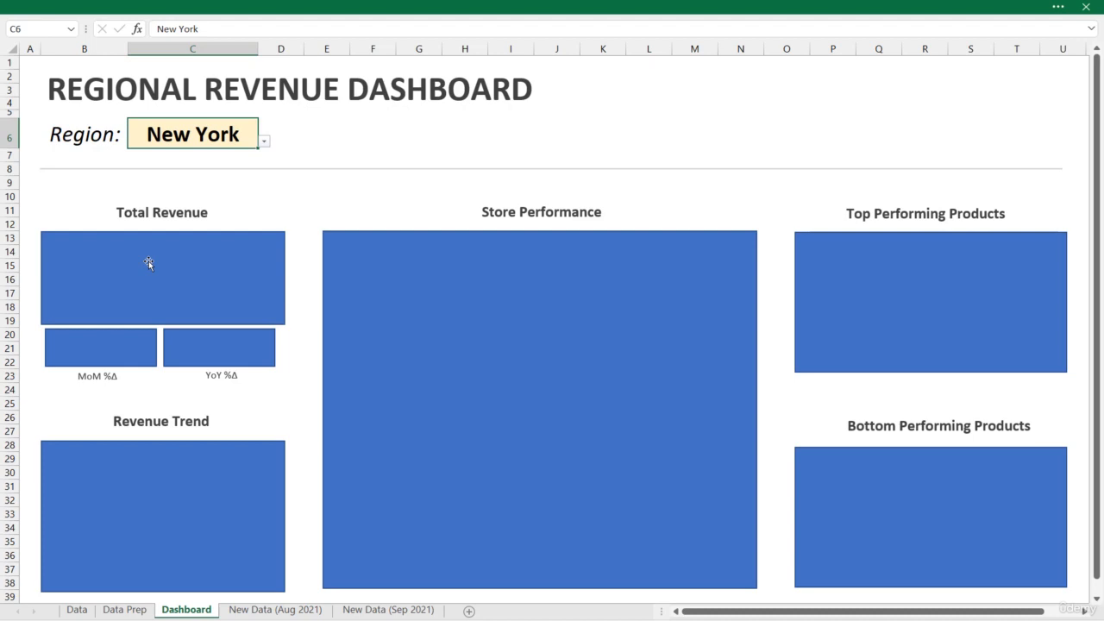
Move the linked total revenue text box from the Data Prep sheet onto the Dashboard sheet, placing it around cell E10
{"action": "left_click", "coordinate": [129, 608]}
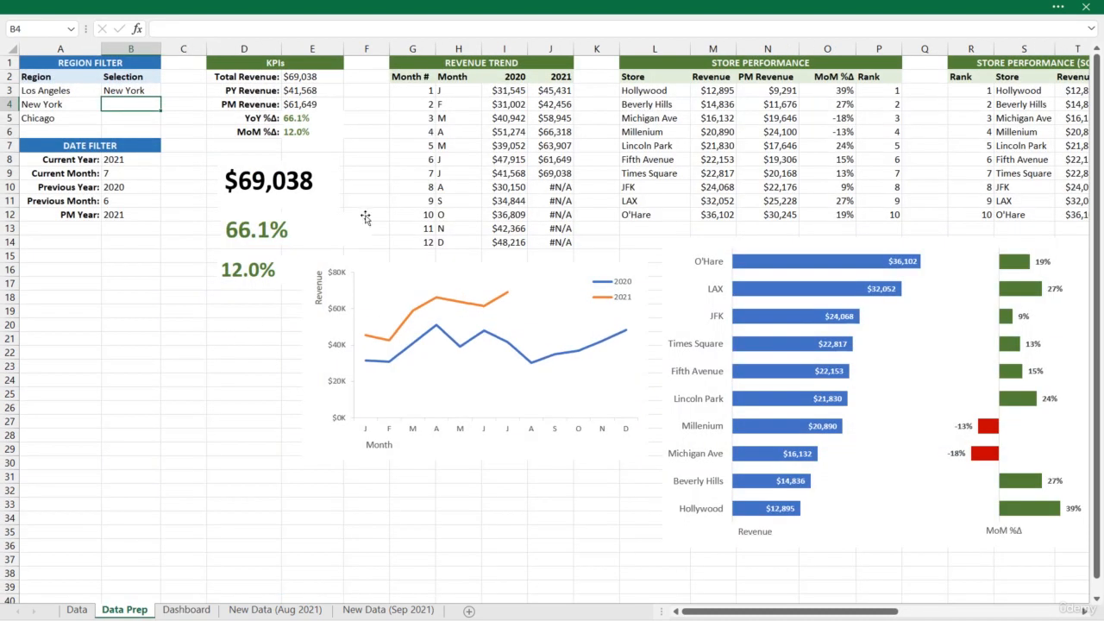
{"action": "left_click", "coordinate": [289, 193]}
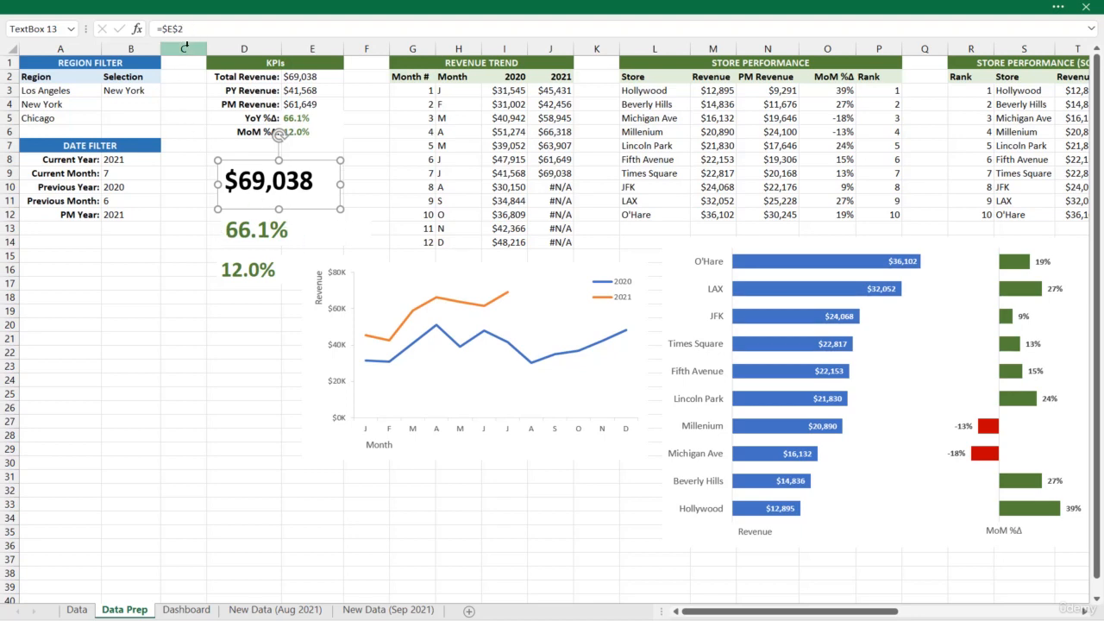
{"action": "key", "text": "ctrl+x"}
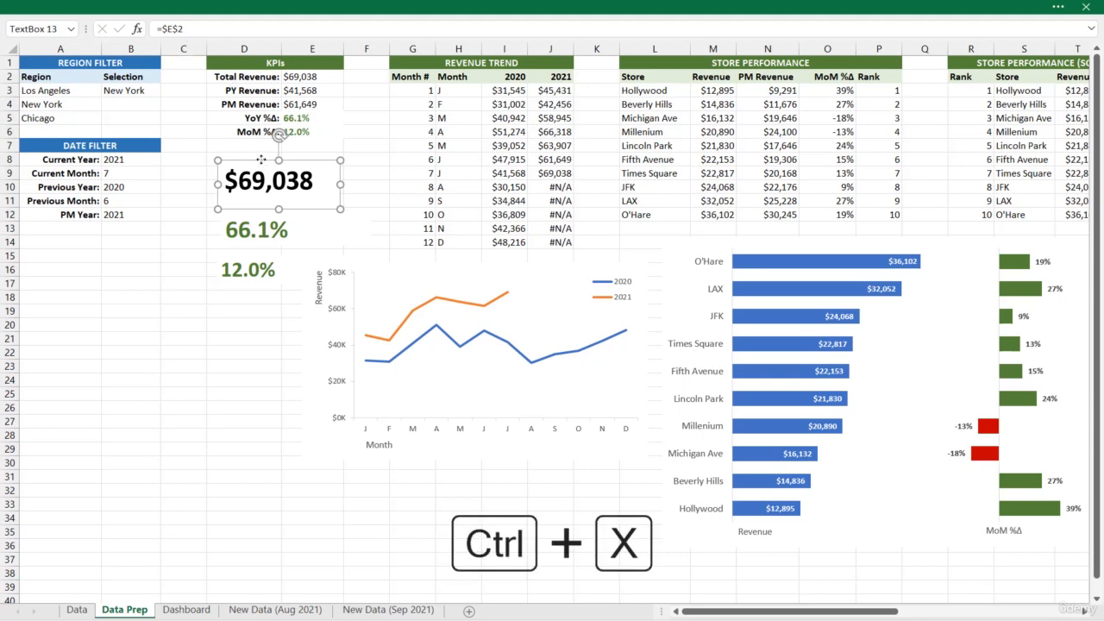
{"action": "left_click", "coordinate": [187, 610]}
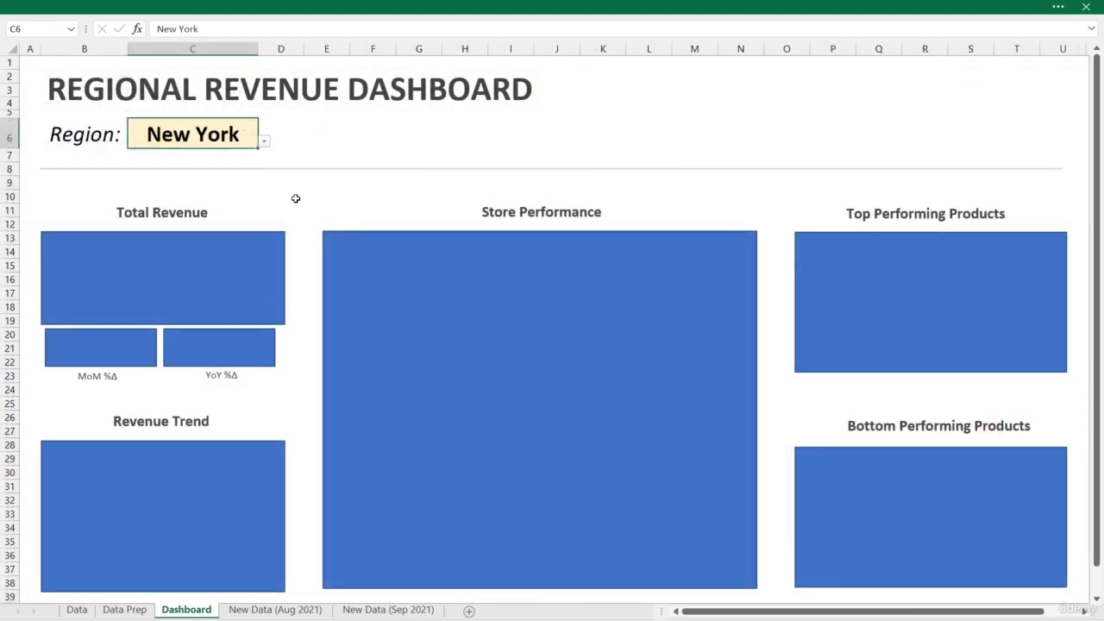
{"action": "left_click", "coordinate": [328, 195]}
{"action": "key", "text": "ctrl+v"}
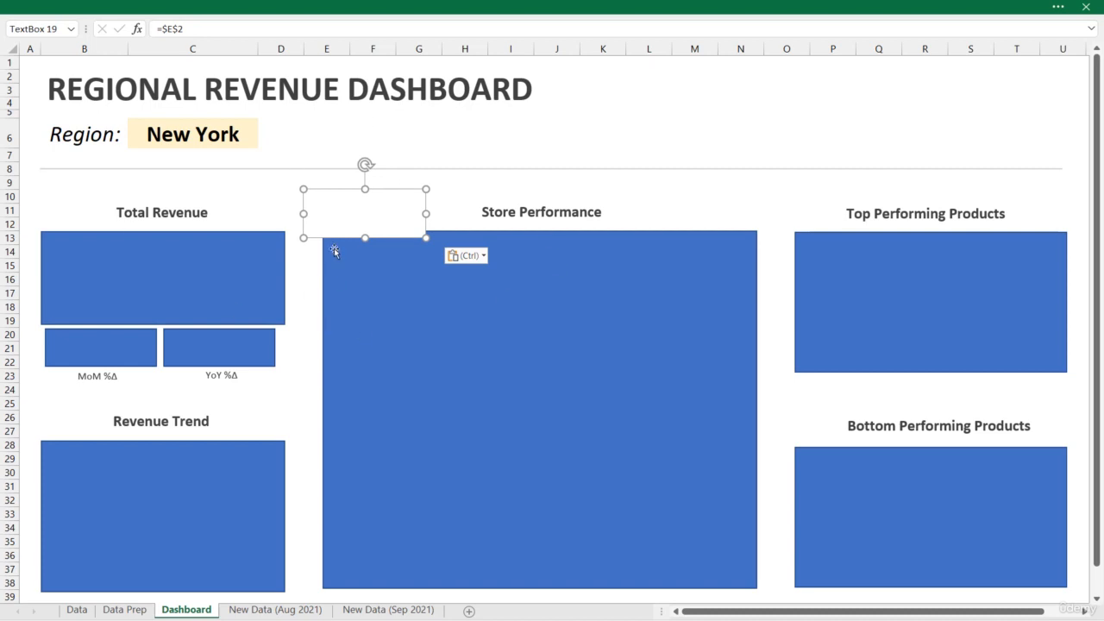
Relink the pasted text box to the total revenue value with the formula ='Data Prep'!E2
{"action": "left_click", "coordinate": [288, 32]}
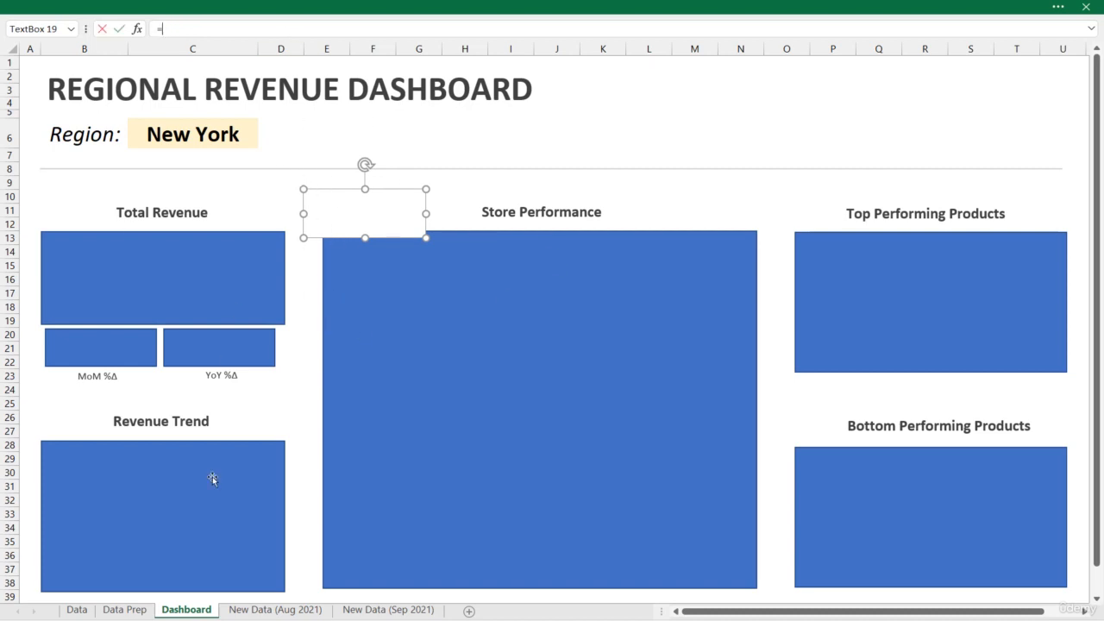
{"action": "left_click", "coordinate": [125, 610]}
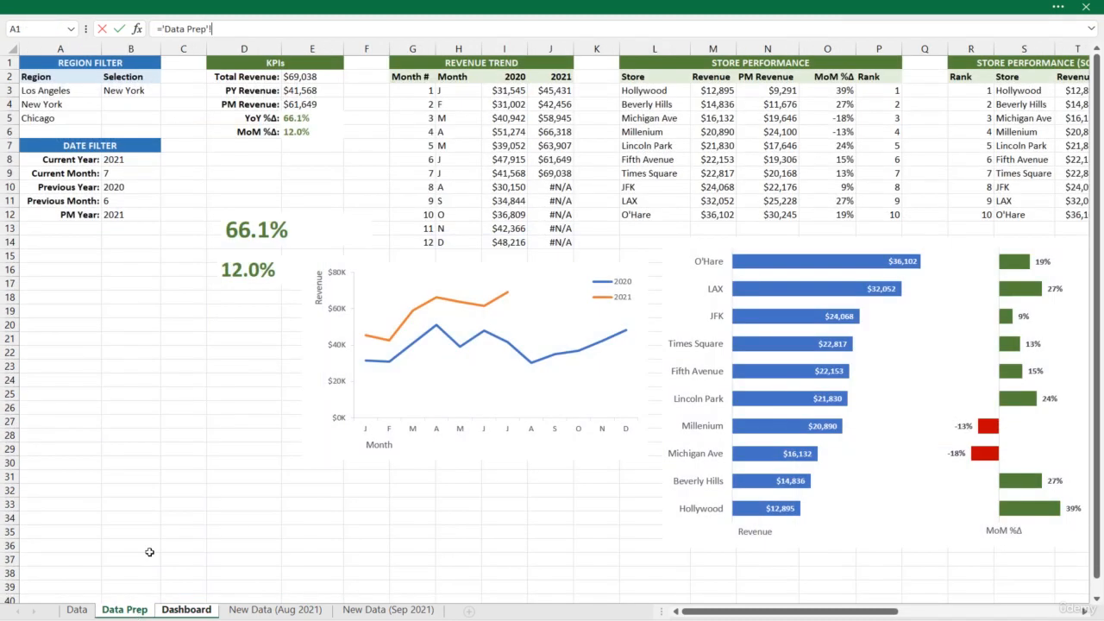
{"action": "left_click", "coordinate": [309, 79]}
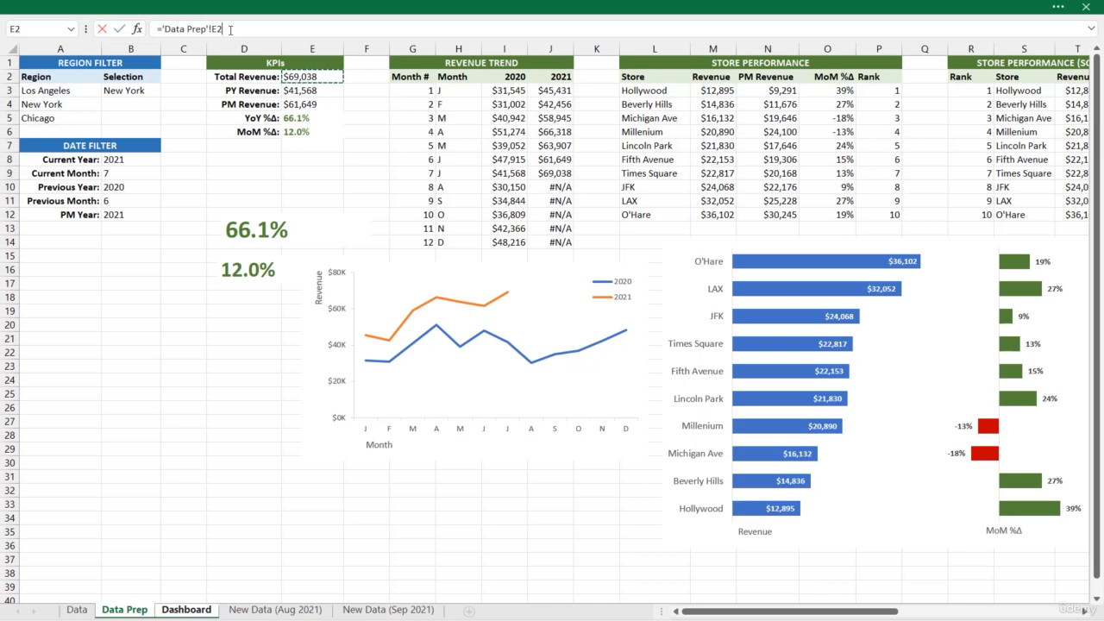
{"action": "key", "text": "Return"}
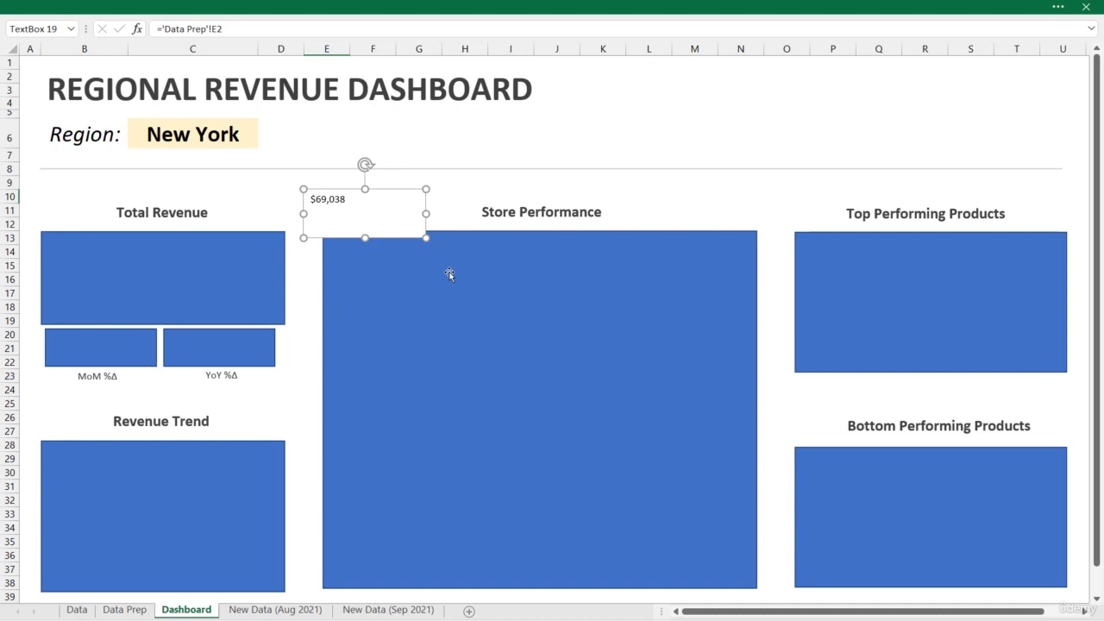
Keep the ribbon displayed, make the total revenue text bold, centre it horizontally and vertically, and widen its box across columns E to H
{"action": "left_click", "coordinate": [392, 9]}
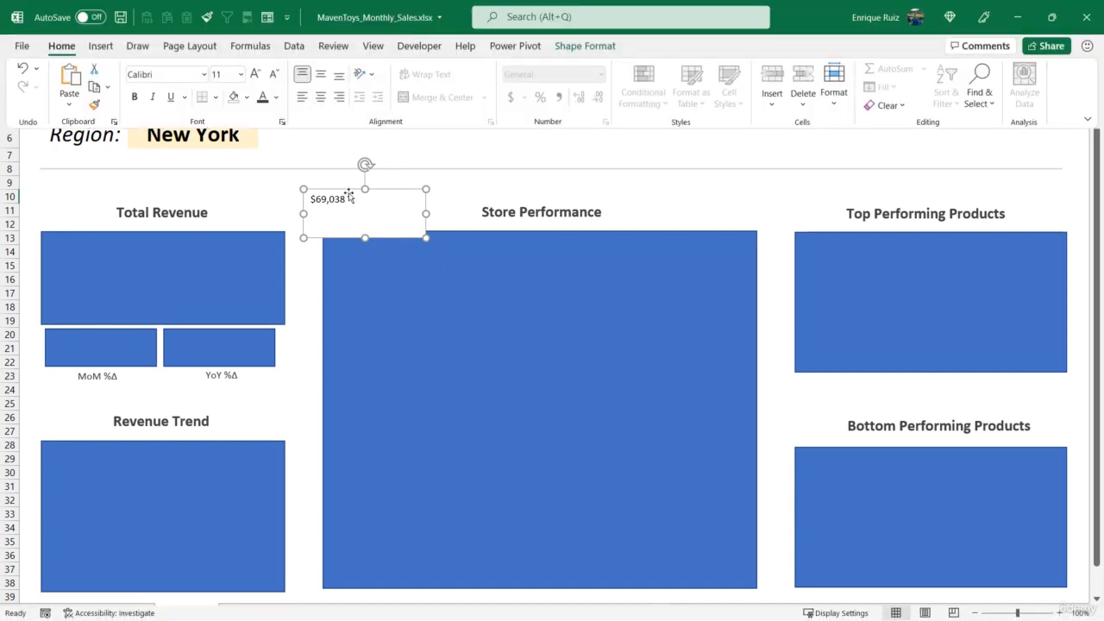
{"action": "left_click", "coordinate": [348, 195]}
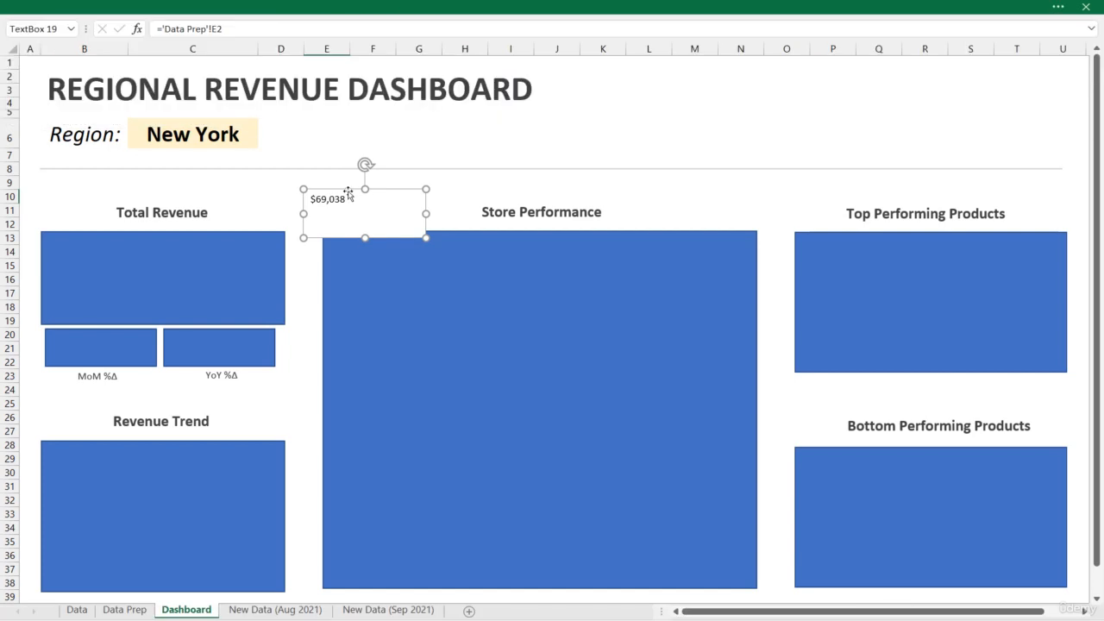
{"action": "left_click", "coordinate": [394, 8]}
{"action": "scroll", "coordinate": [697, 363], "scroll_direction": "down", "scroll_amount": 2}
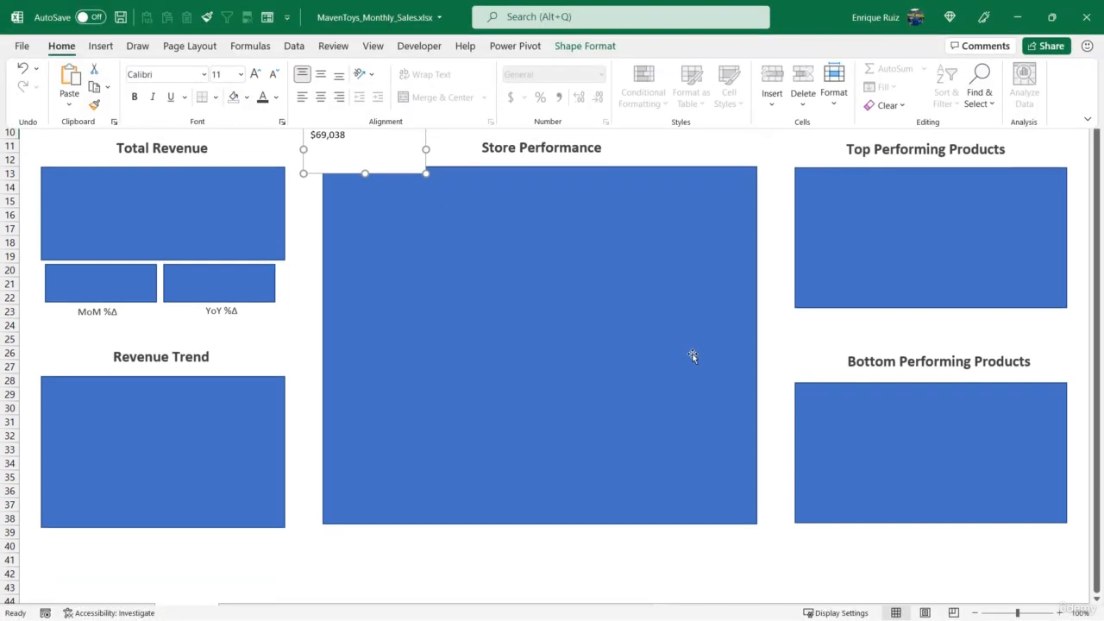
{"action": "scroll", "coordinate": [717, 459], "scroll_direction": "up", "scroll_amount": 2}
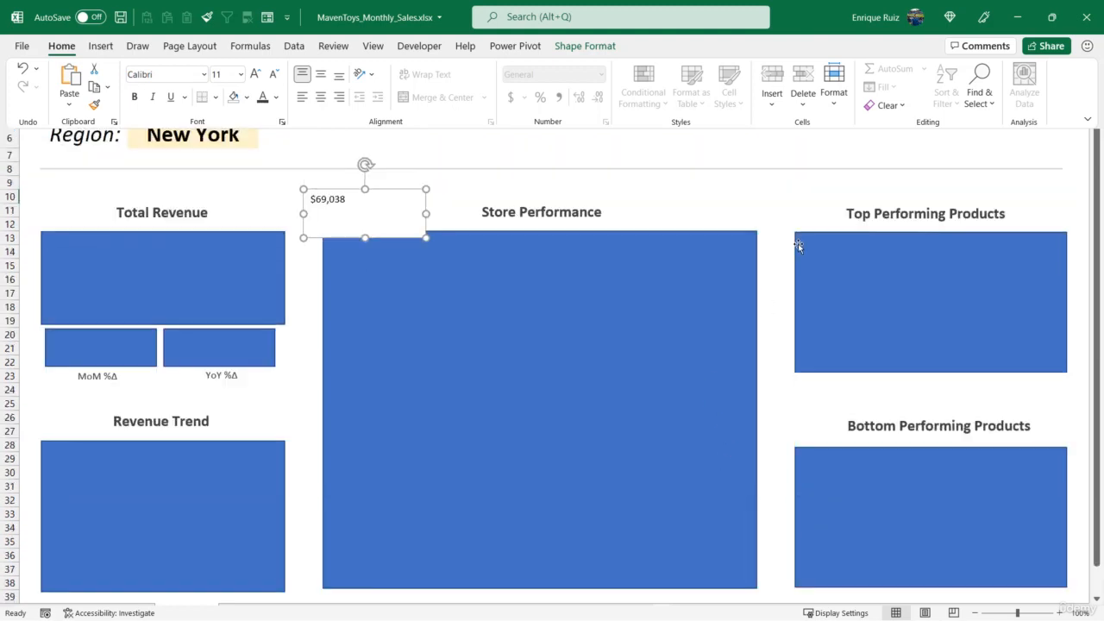
{"action": "left_click", "coordinate": [1087, 118]}
{"action": "left_click", "coordinate": [992, 263]}
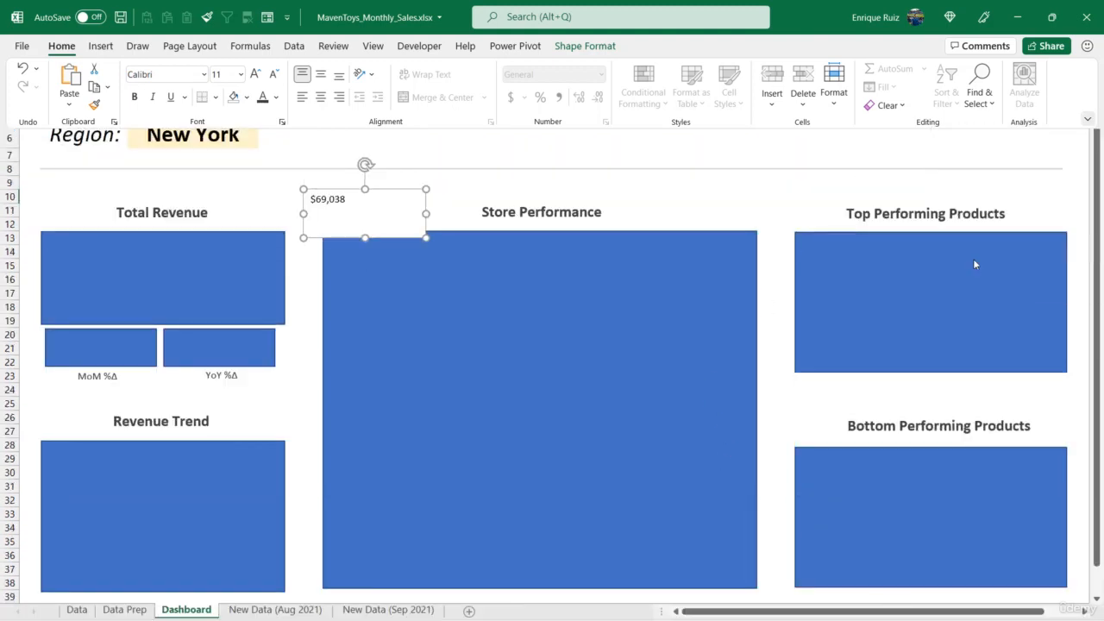
{"action": "left_click", "coordinate": [134, 97]}
{"action": "left_click", "coordinate": [321, 97]}
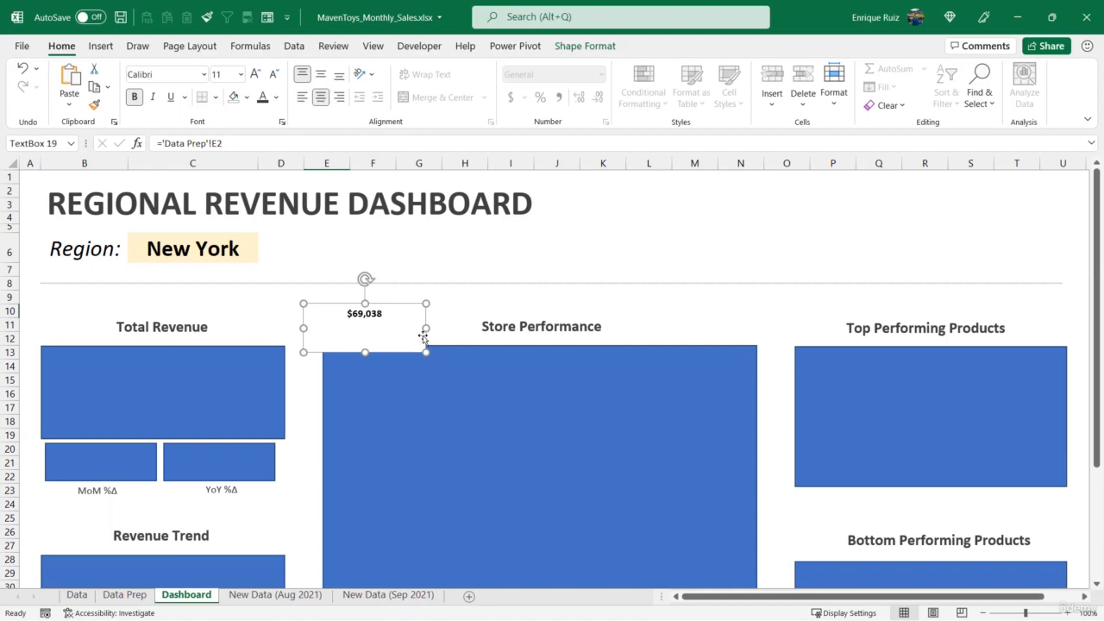
{"action": "left_click_drag", "start_coordinate": [425, 328], "coordinate": [505, 328]}
{"action": "left_click", "coordinate": [320, 76]}
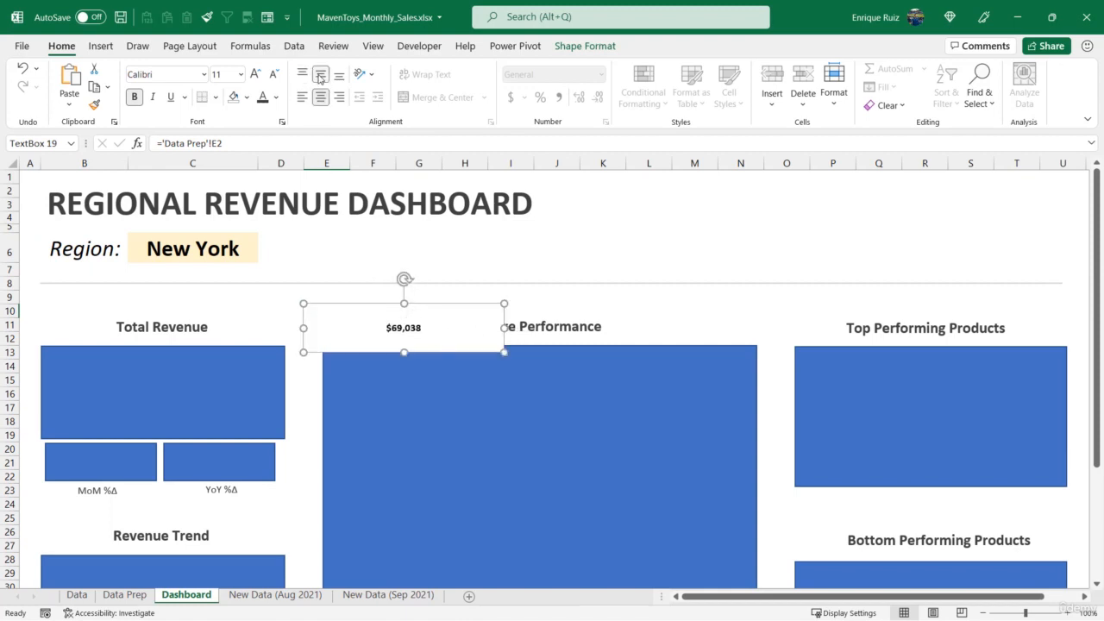
Enlarge the total revenue text to size 66 and extend its box to about 3.58 by 1.16 inches to fit it
{"action": "left_click", "coordinate": [255, 74]}
{"action": "left_click", "coordinate": [255, 74]}
{"action": "left_click", "coordinate": [255, 75]}
{"action": "left_click", "coordinate": [255, 74]}
{"action": "left_click", "coordinate": [255, 75]}
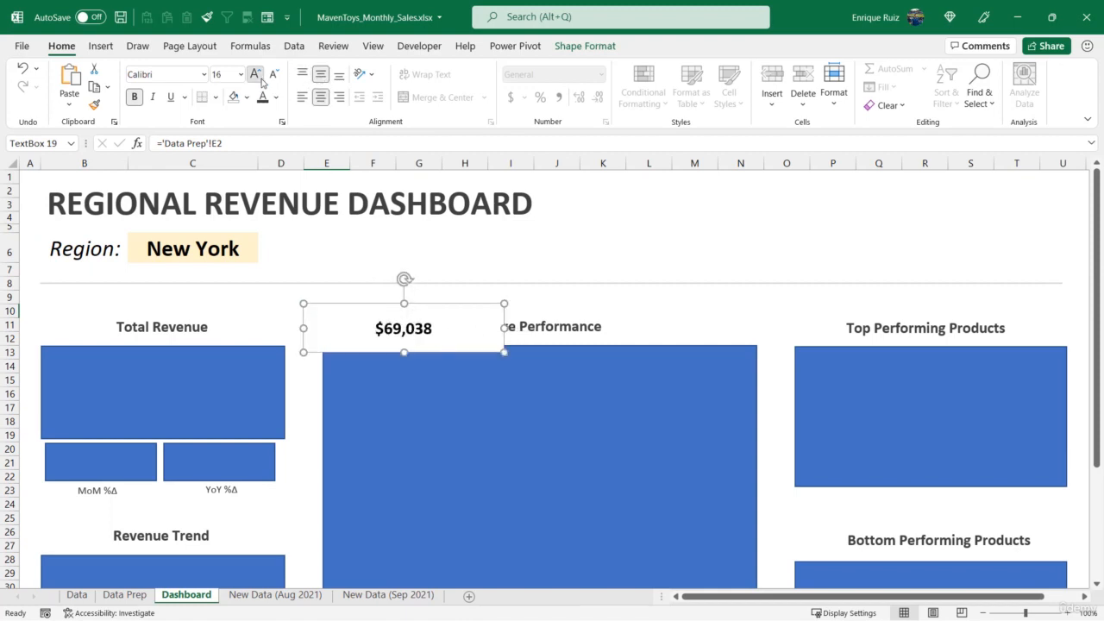
{"action": "left_click", "coordinate": [255, 74]}
{"action": "left_click", "coordinate": [256, 74]}
{"action": "left_click", "coordinate": [255, 74]}
{"action": "left_click", "coordinate": [255, 75]}
{"action": "left_click", "coordinate": [255, 74]}
{"action": "left_click", "coordinate": [256, 74]}
{"action": "left_click", "coordinate": [256, 74]}
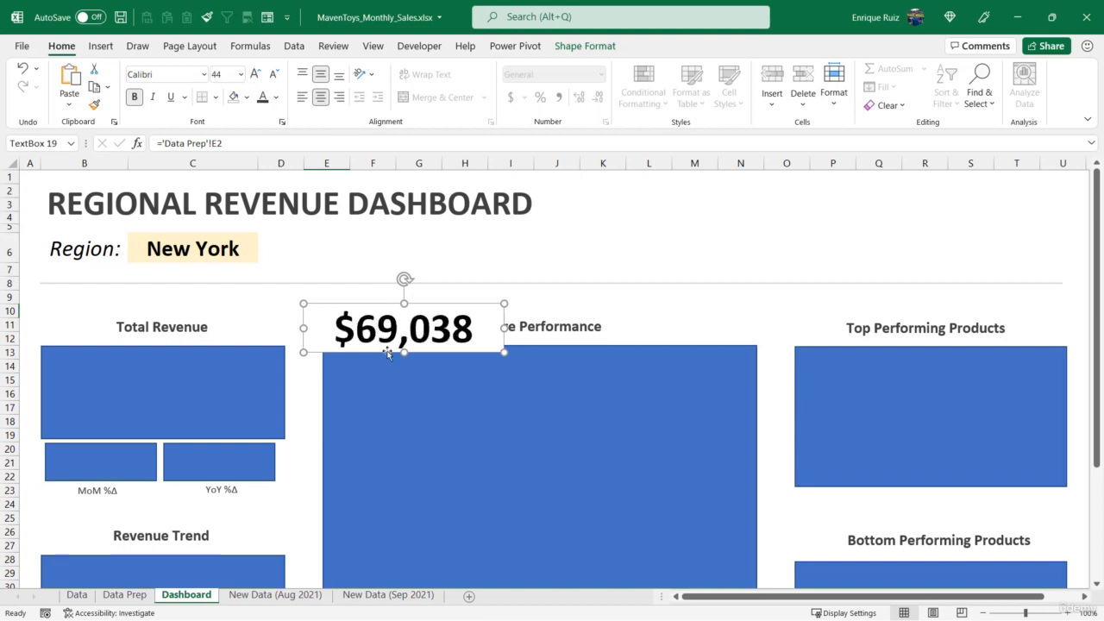
{"action": "left_click_drag", "start_coordinate": [404, 352], "coordinate": [405, 384]}
{"action": "left_click", "coordinate": [254, 76]}
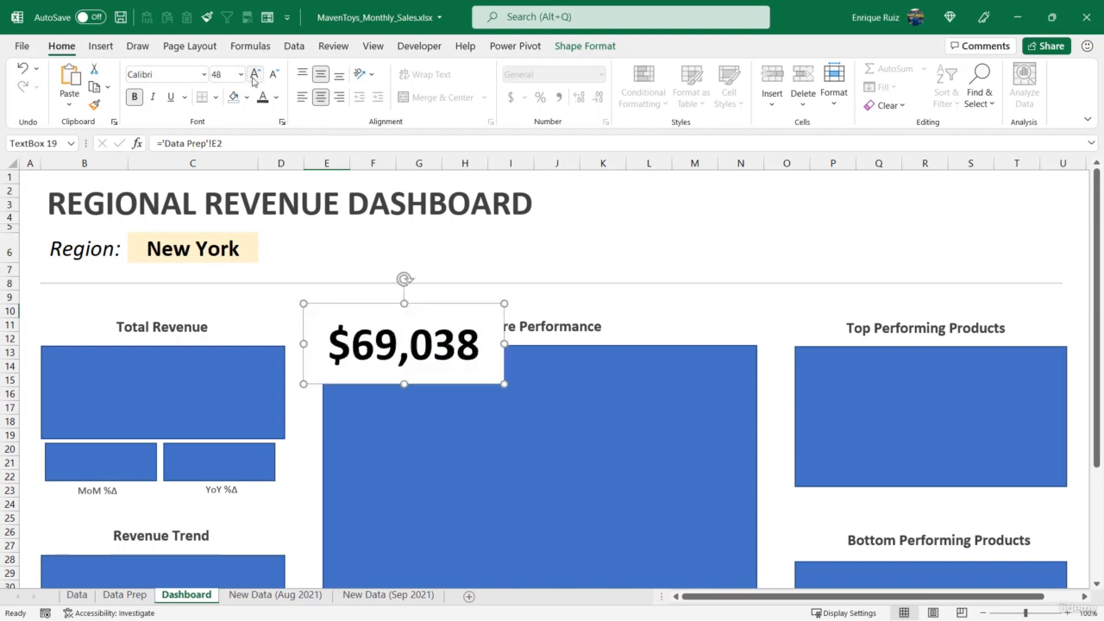
{"action": "left_click", "coordinate": [254, 76]}
{"action": "left_click", "coordinate": [255, 76]}
{"action": "left_click", "coordinate": [254, 76]}
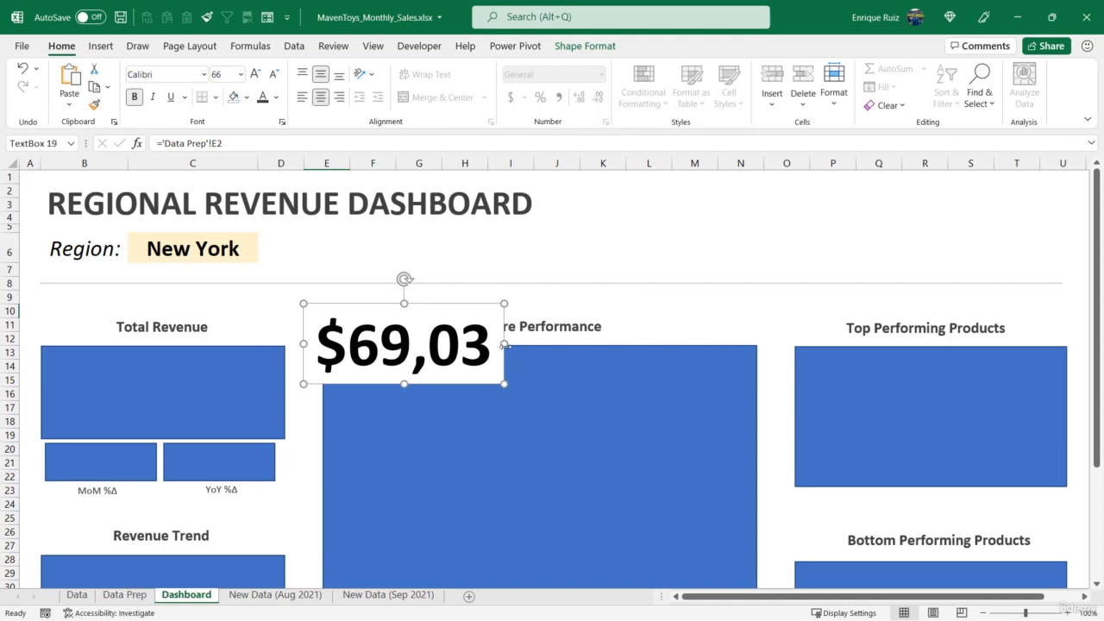
{"action": "left_click_drag", "start_coordinate": [504, 343], "coordinate": [548, 347]}
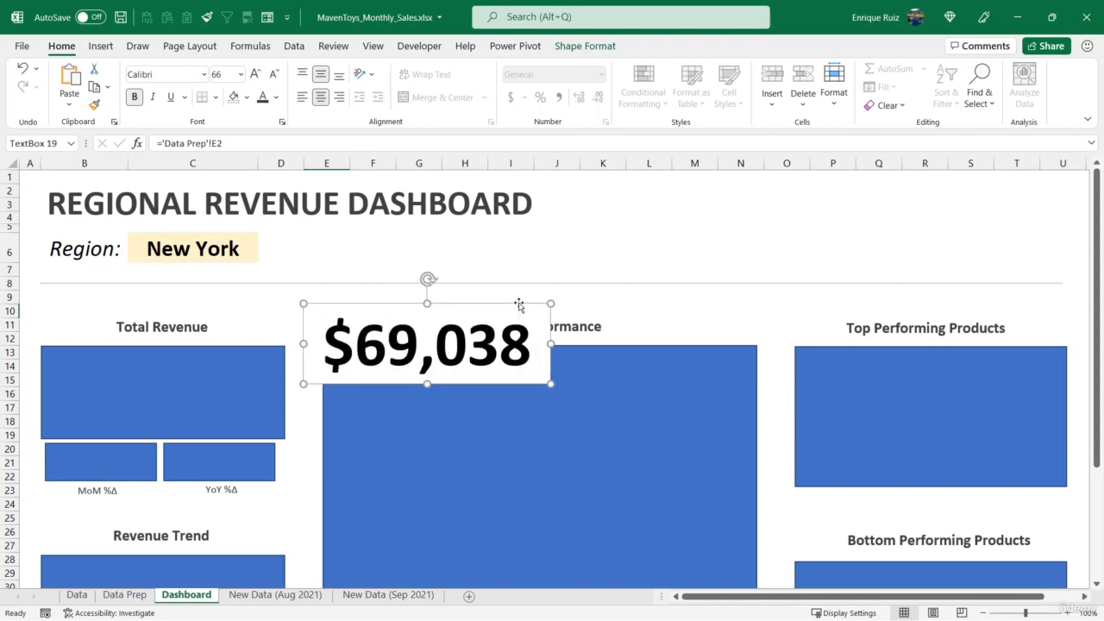
Place the total revenue text box over the placeholder below "Total Revenue" and centre-align it with that label
{"action": "left_click_drag", "start_coordinate": [489, 305], "coordinate": [256, 343]}
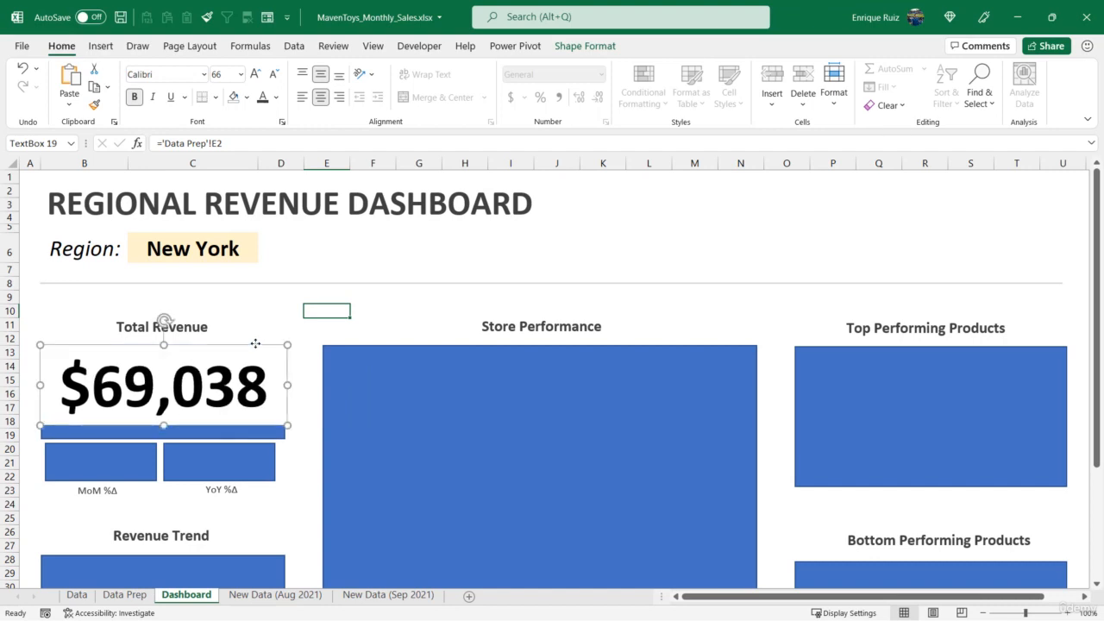
{"action": "left_click", "coordinate": [208, 330], "text": "ctrl"}
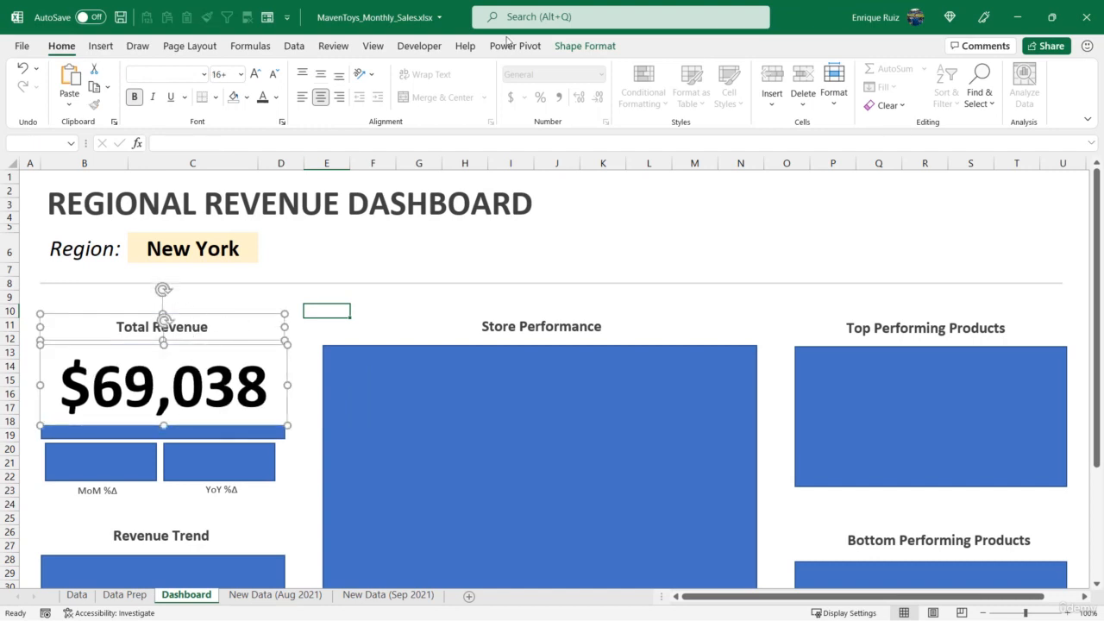
{"action": "left_click", "coordinate": [584, 45]}
{"action": "left_click", "coordinate": [814, 69]}
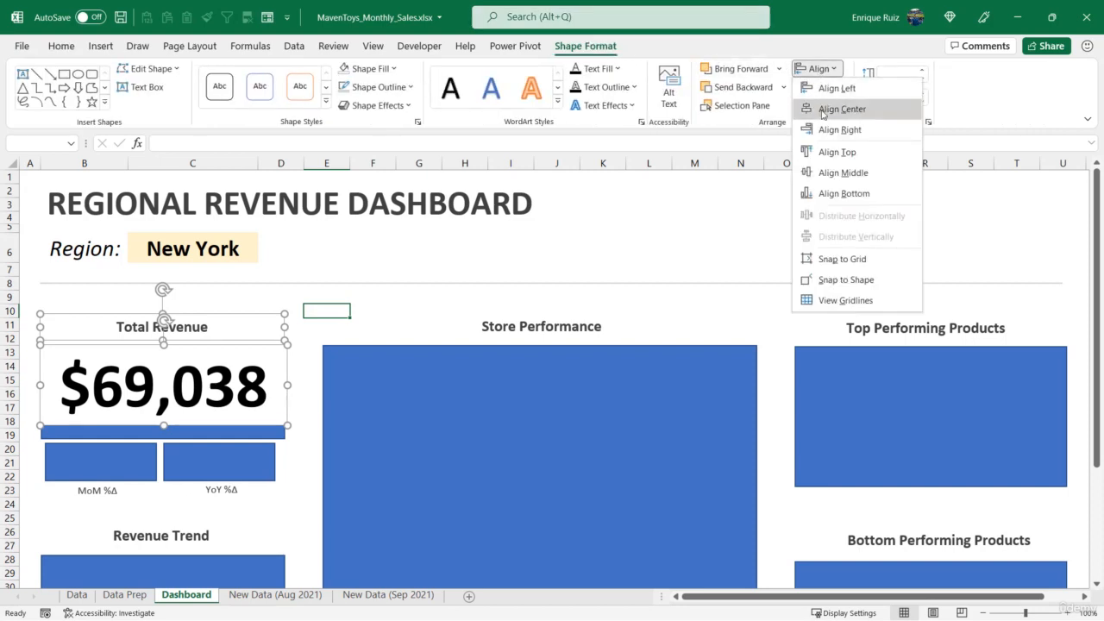
{"action": "left_click", "coordinate": [841, 108]}
Delete the blue placeholder rectangle behind the total revenue figure
{"action": "left_click", "coordinate": [268, 436]}
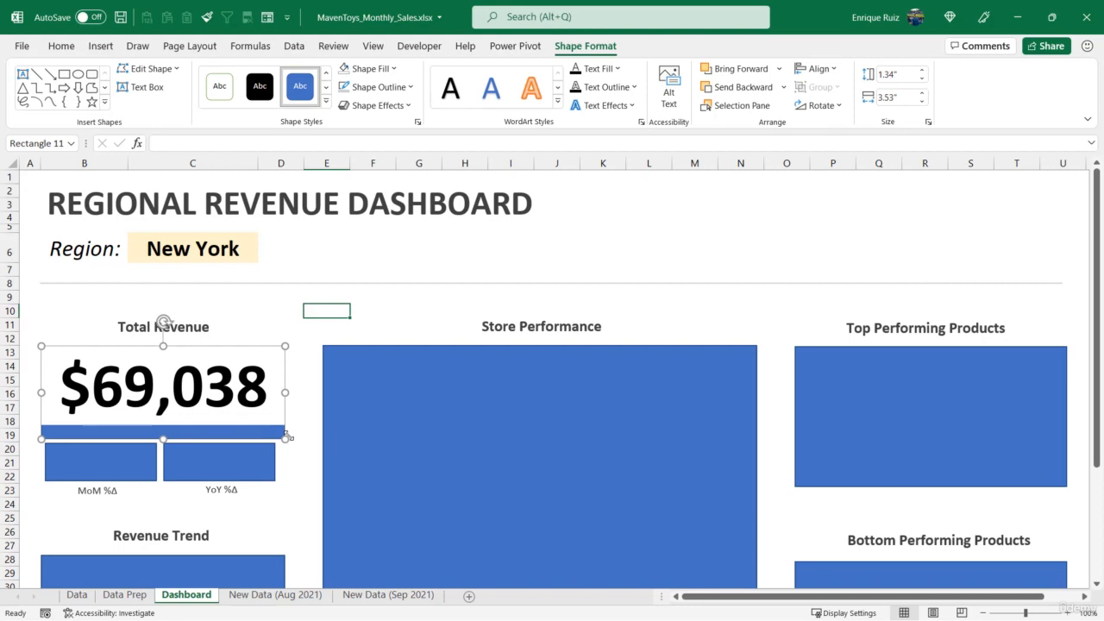
{"action": "key", "text": "Delete"}
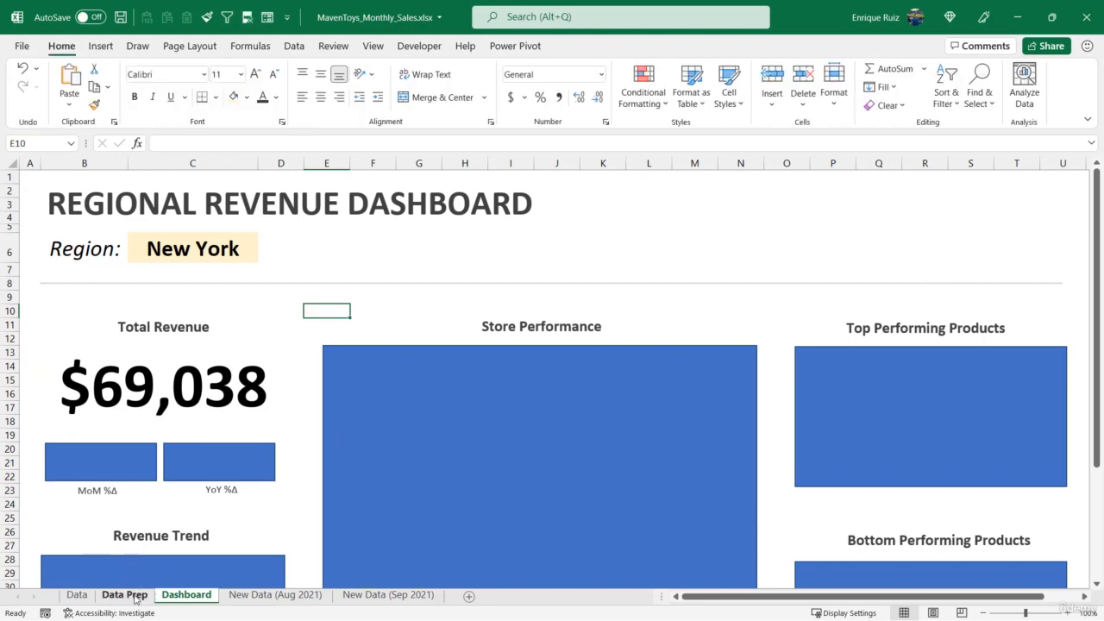
{"action": "left_click", "coordinate": [177, 409]}
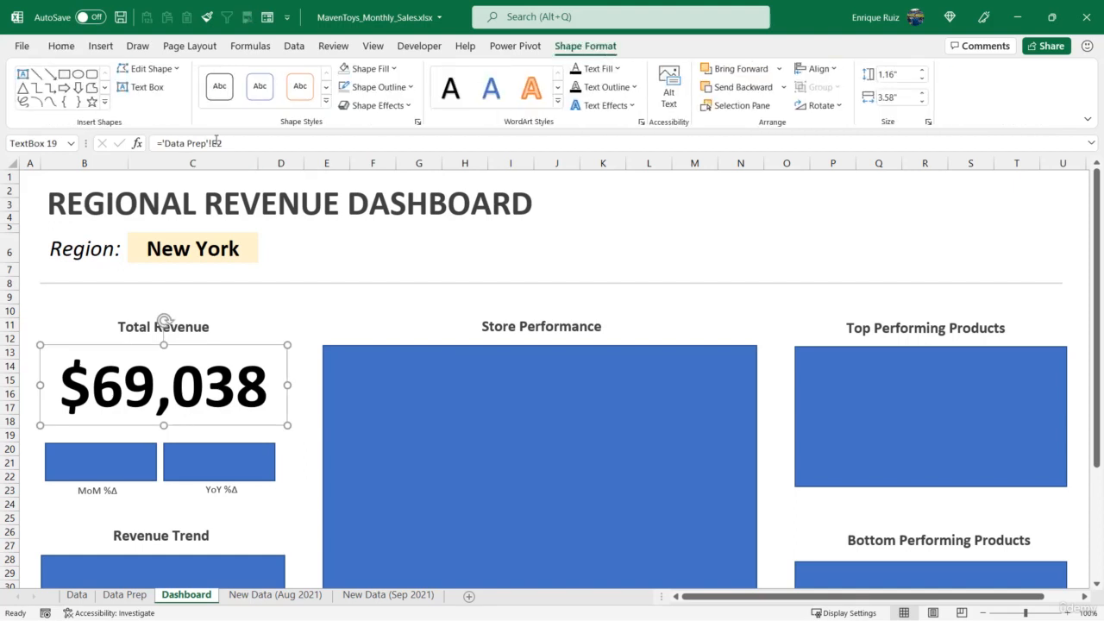
{"action": "left_click_drag", "start_coordinate": [214, 143], "coordinate": [162, 143]}
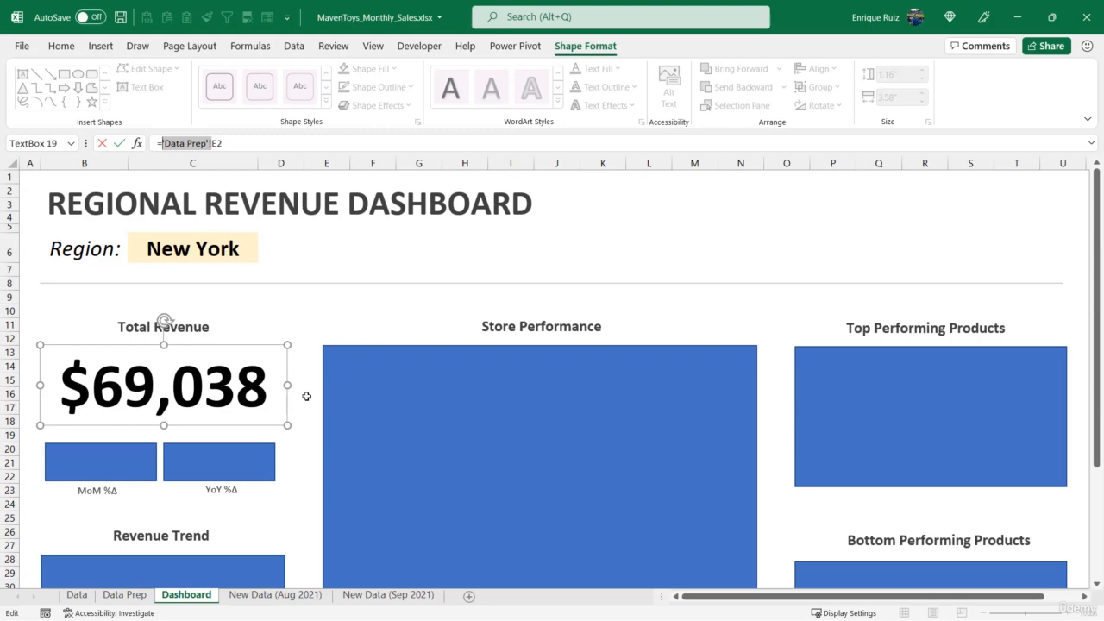
{"action": "key", "text": "Escape"}
On the Data Prep sheet, add the sheet name to the YoY percentage picture's reference so it reads ='Data Prep'!$E$5
{"action": "left_click", "coordinate": [121, 594]}
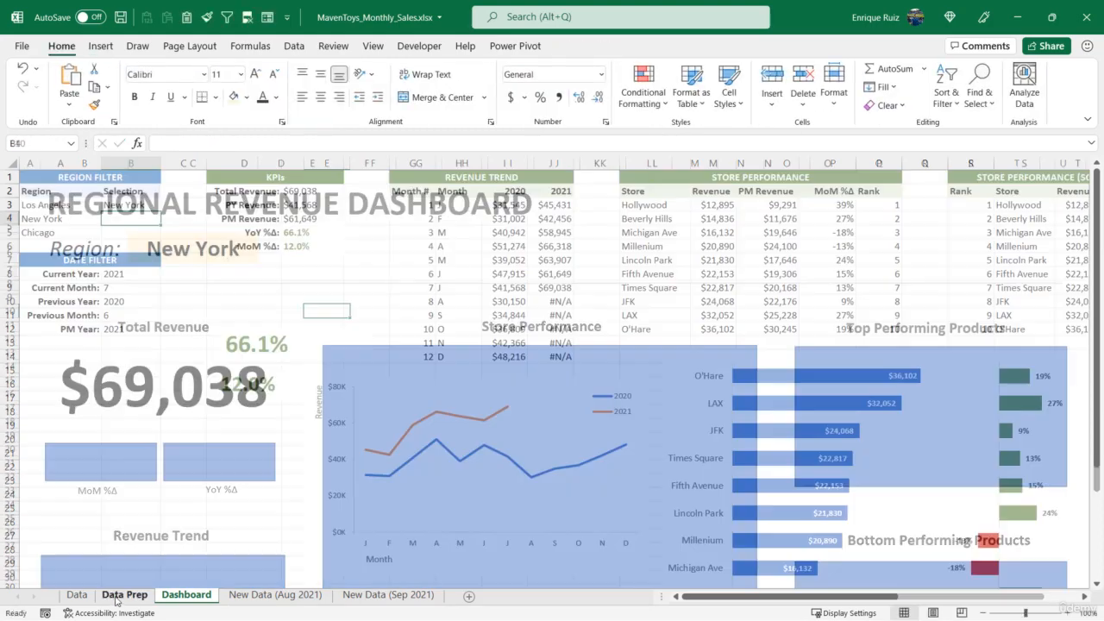
{"action": "left_click", "coordinate": [257, 347]}
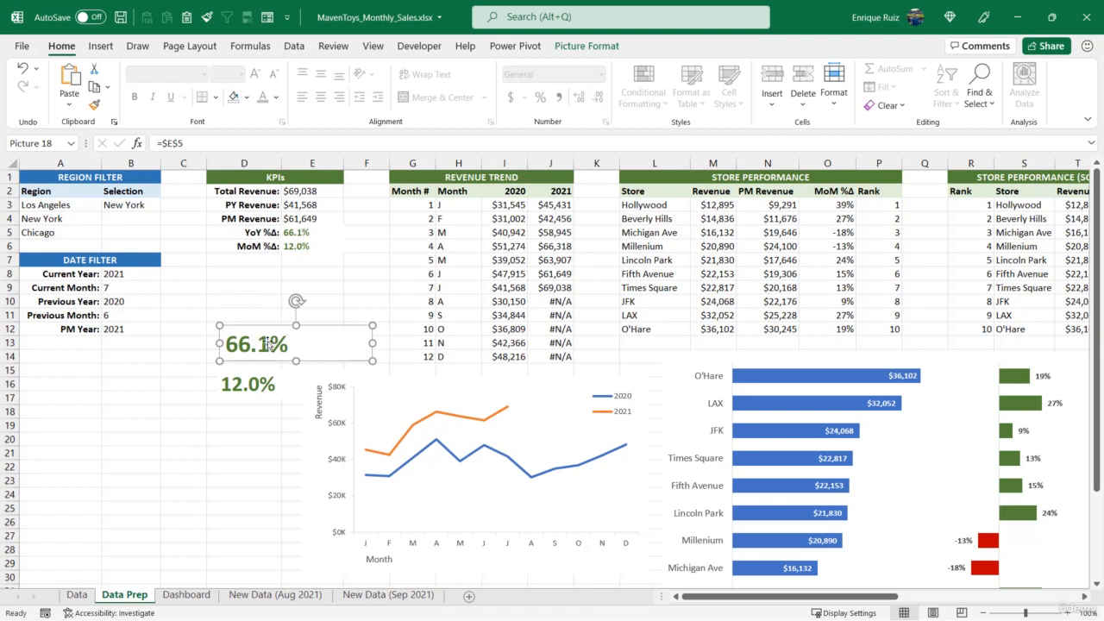
{"action": "left_click", "coordinate": [164, 143]}
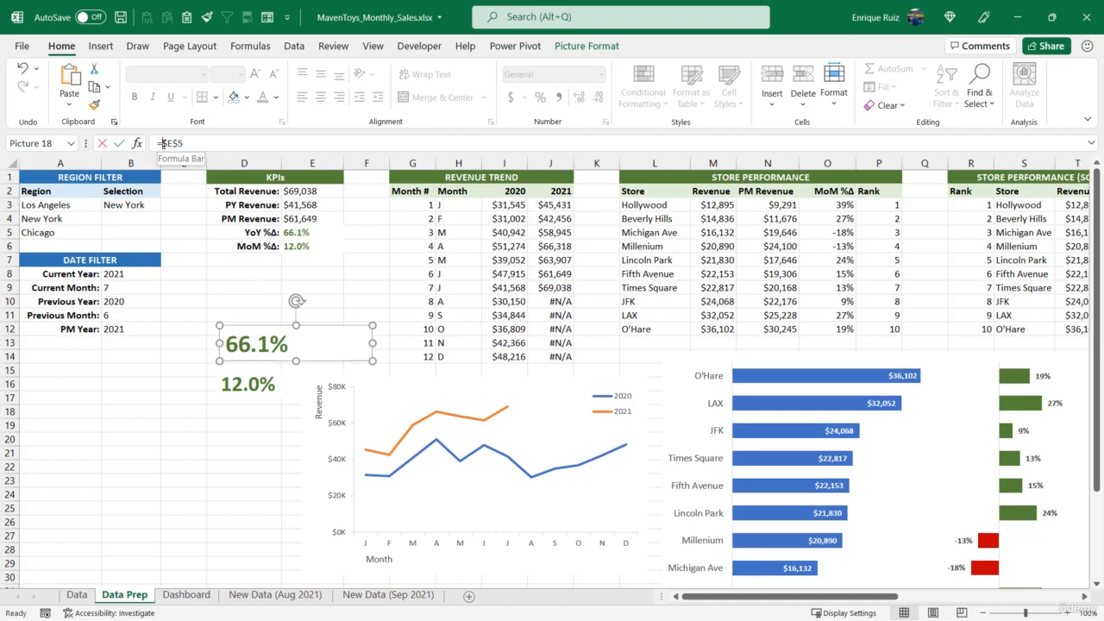
{"action": "key", "text": "Return"}
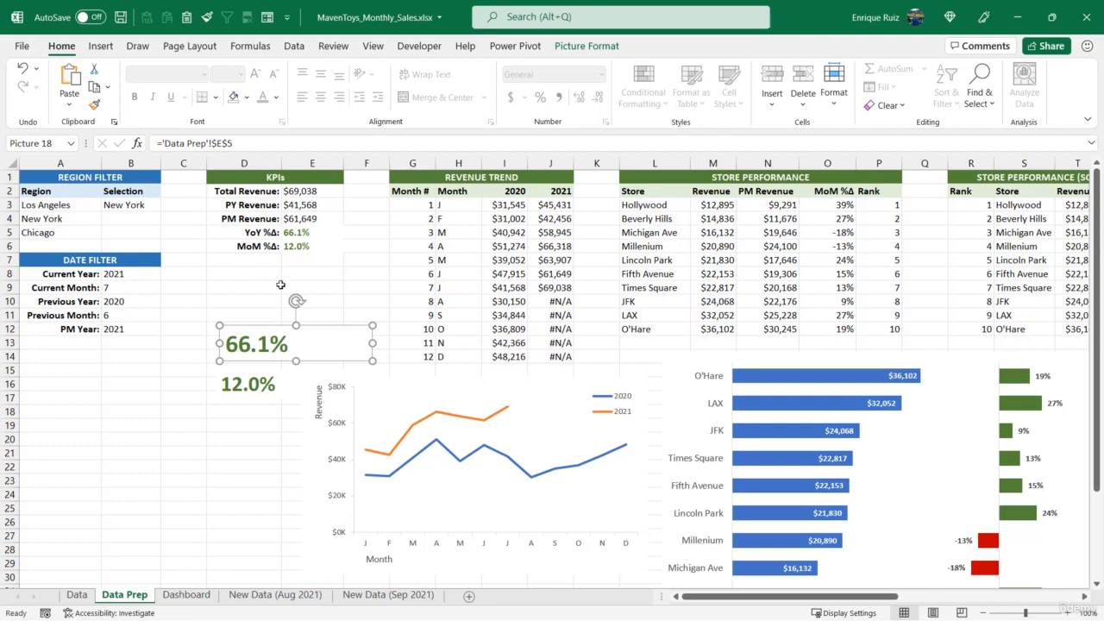
Add the sheet name to the MoM percentage picture's reference so it reads ='Data Prep'!$E$6
{"action": "left_click", "coordinate": [255, 383]}
{"action": "left_click", "coordinate": [160, 144]}
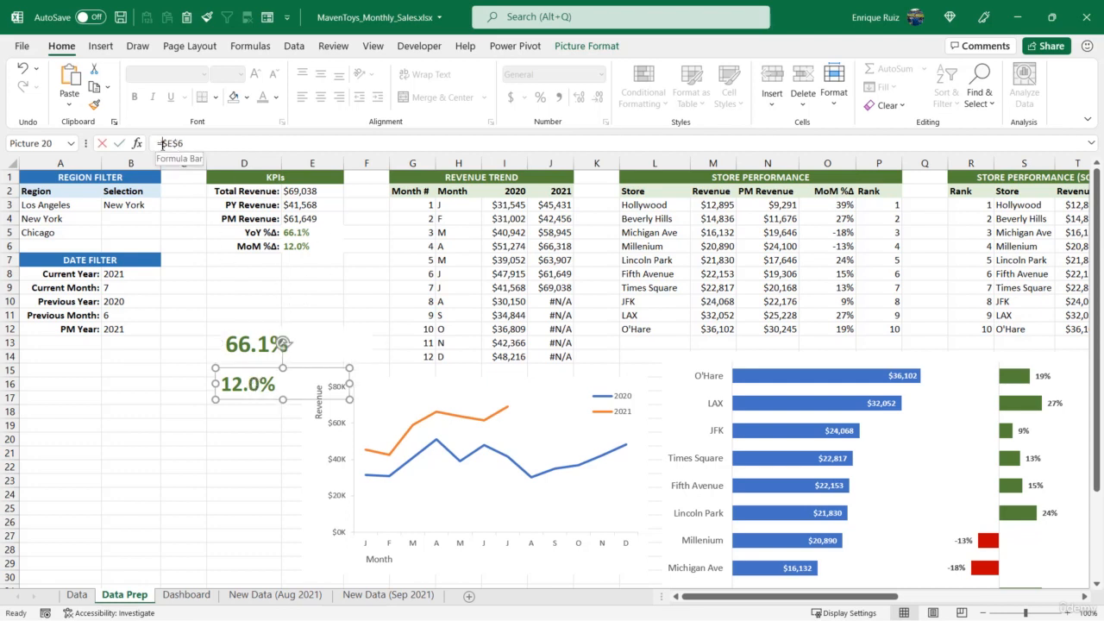
{"action": "key", "text": "Return"}
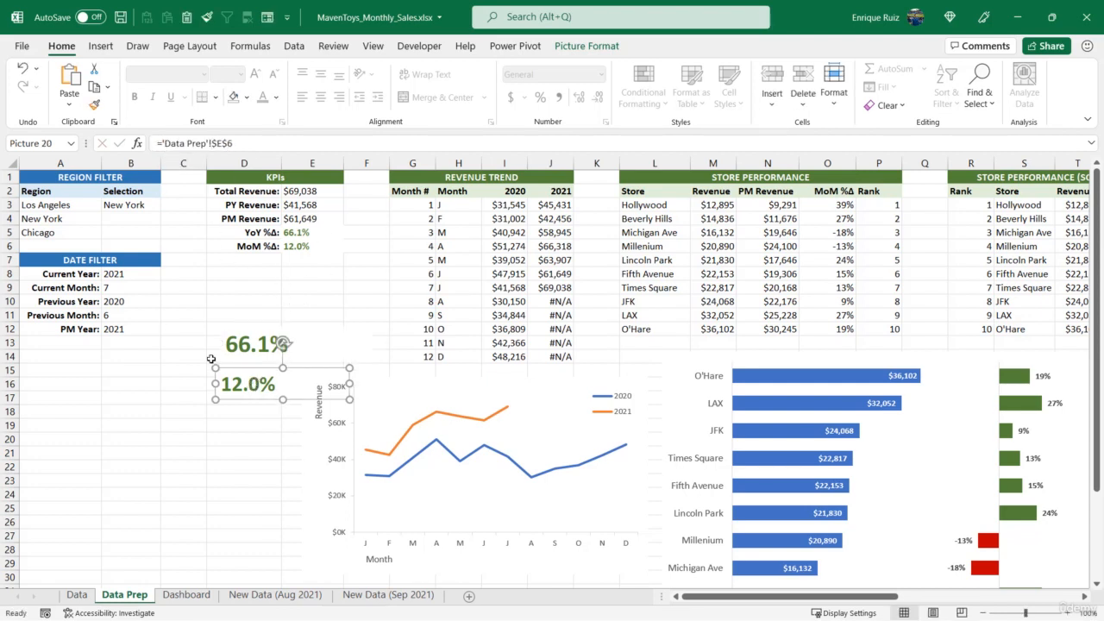
Move the YoY and MoM percentage pictures from the Data Prep sheet to the Dashboard sheet
{"action": "left_click", "coordinate": [246, 338], "text": "ctrl"}
{"action": "key", "text": "ctrl+x"}
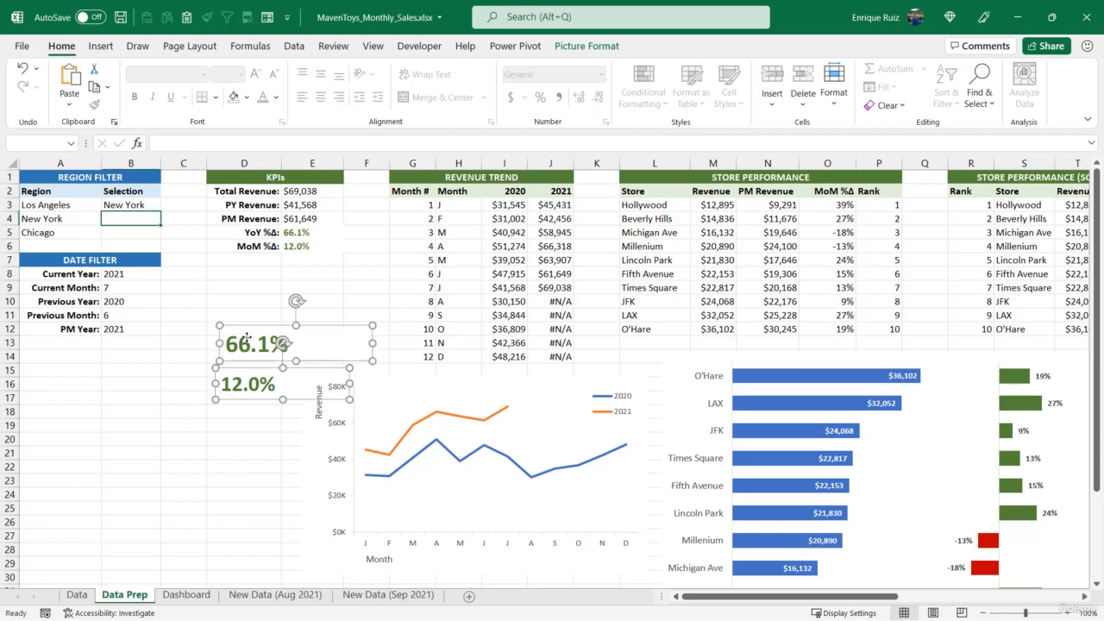
{"action": "left_click", "coordinate": [187, 594]}
{"action": "key", "text": "ctrl+v"}
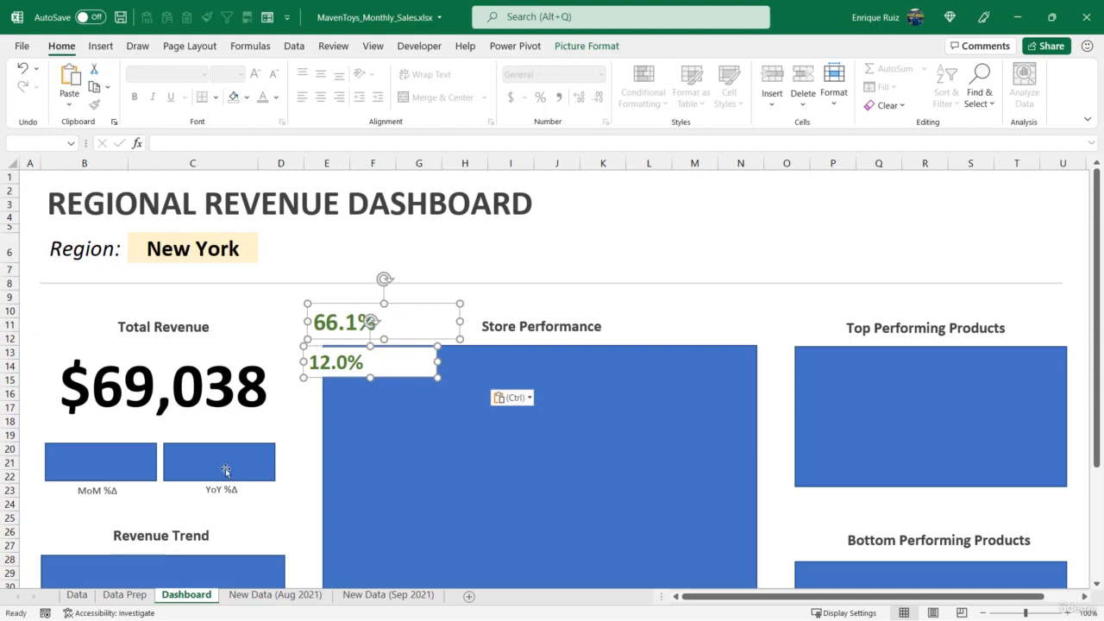
Check the YoY picture's reference on the Dashboard and set the Region to Los Angeles to test the linked percentage pictures
{"action": "left_click", "coordinate": [126, 594]}
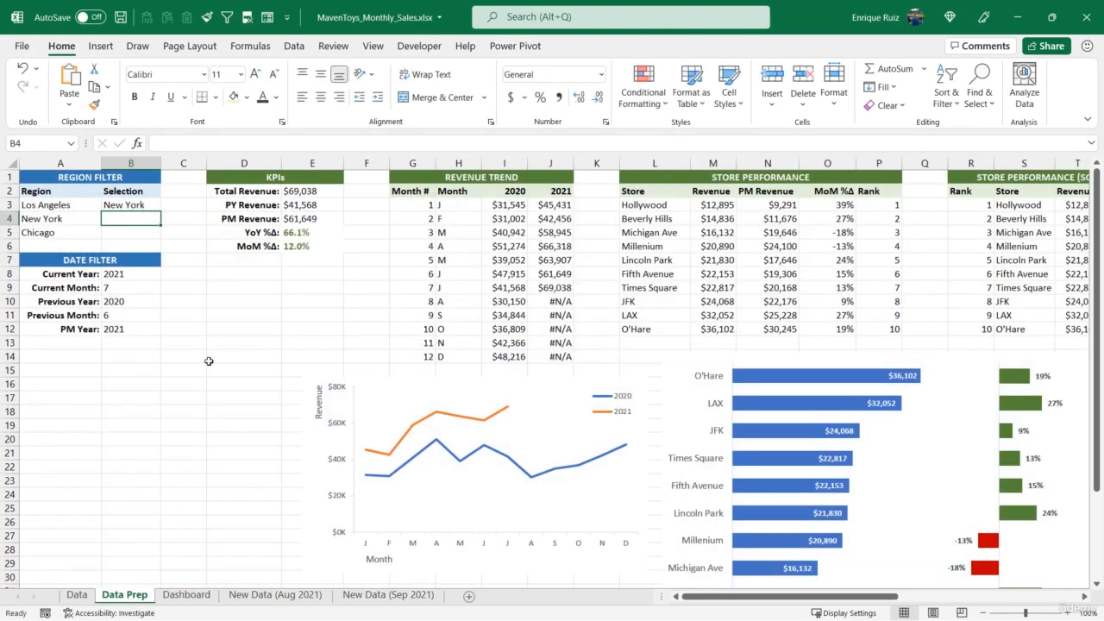
{"action": "left_click", "coordinate": [313, 231]}
{"action": "left_click", "coordinate": [186, 594]}
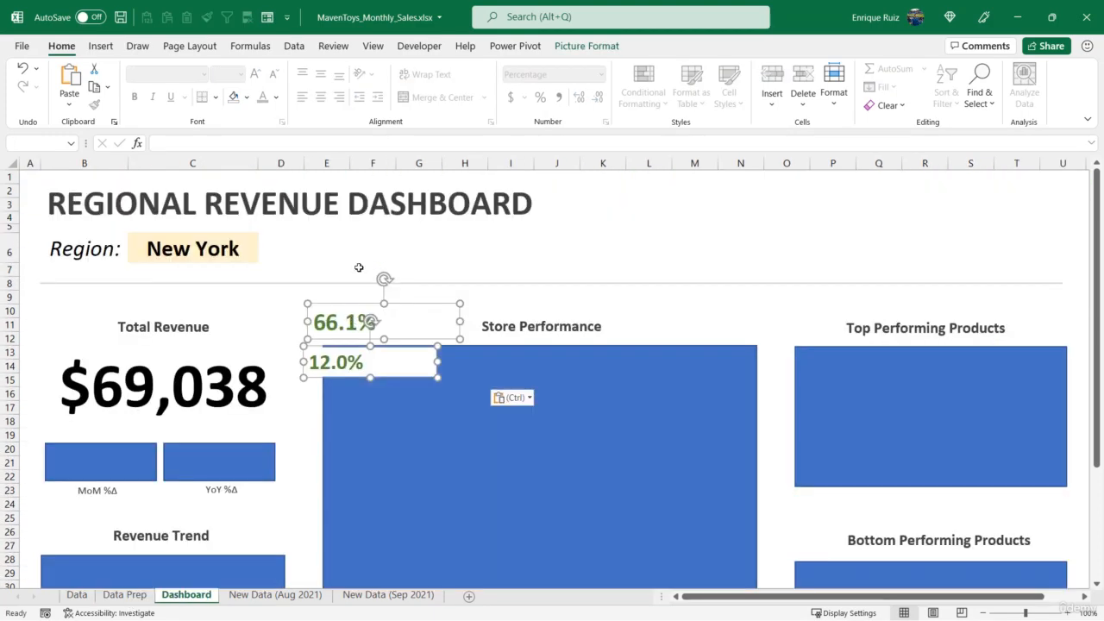
{"action": "left_click", "coordinate": [359, 267]}
{"action": "left_click", "coordinate": [345, 321]}
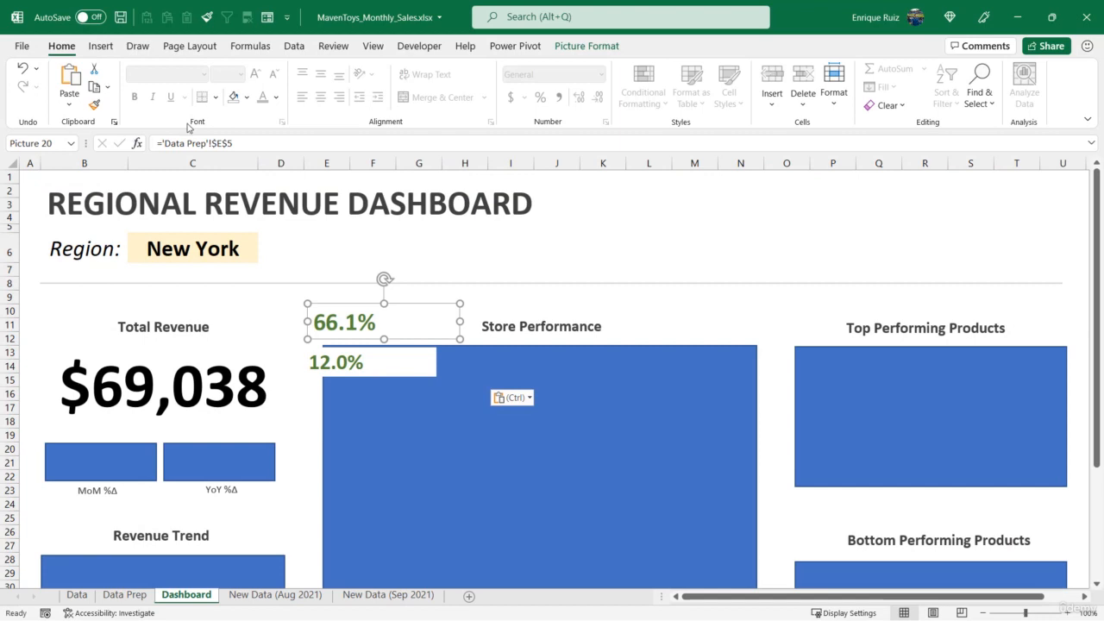
{"action": "left_click", "coordinate": [223, 249]}
{"action": "left_click", "coordinate": [264, 256]}
{"action": "left_click", "coordinate": [251, 272]}
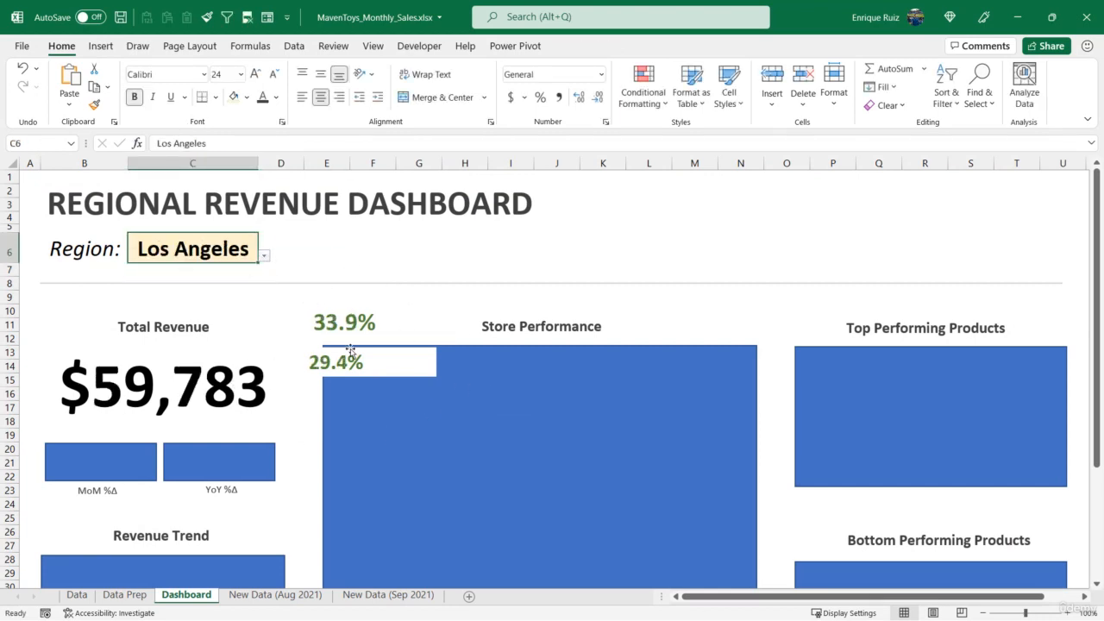
Compare the sizes of the two percentage pictures and set the YoY picture's height to 0.45" to match the MoM picture
{"action": "left_click", "coordinate": [360, 324]}
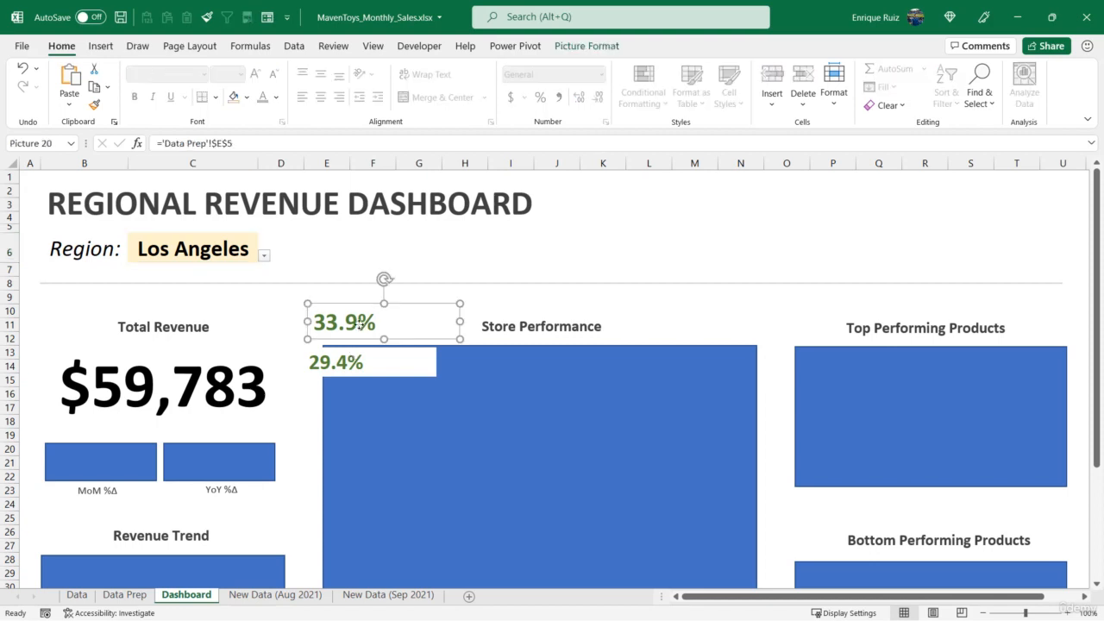
{"action": "left_click", "coordinate": [587, 46]}
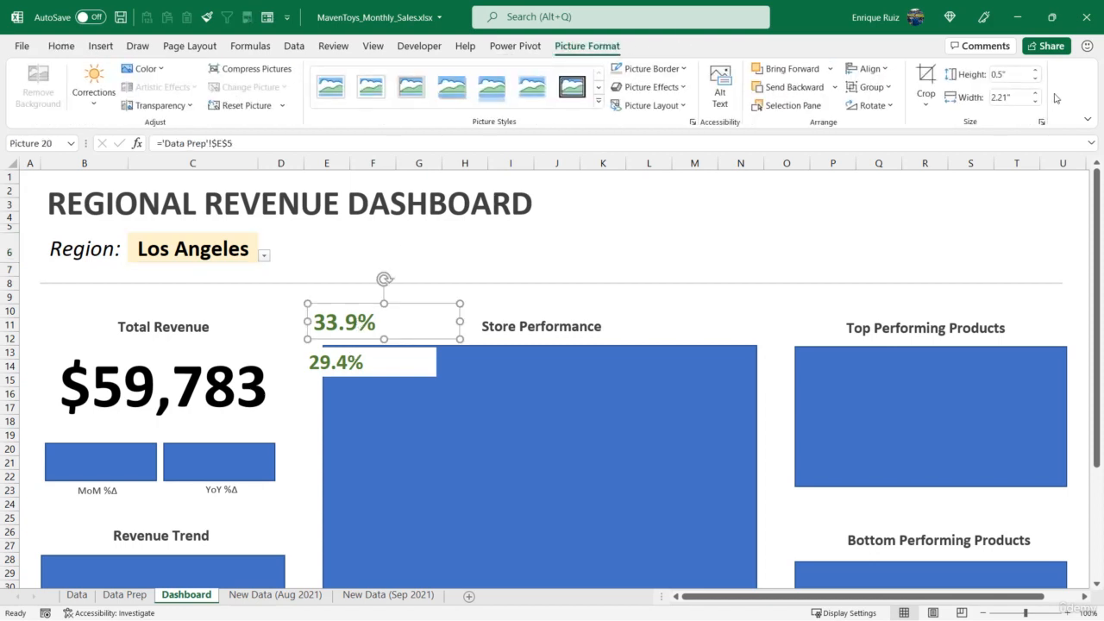
{"action": "left_click", "coordinate": [420, 362]}
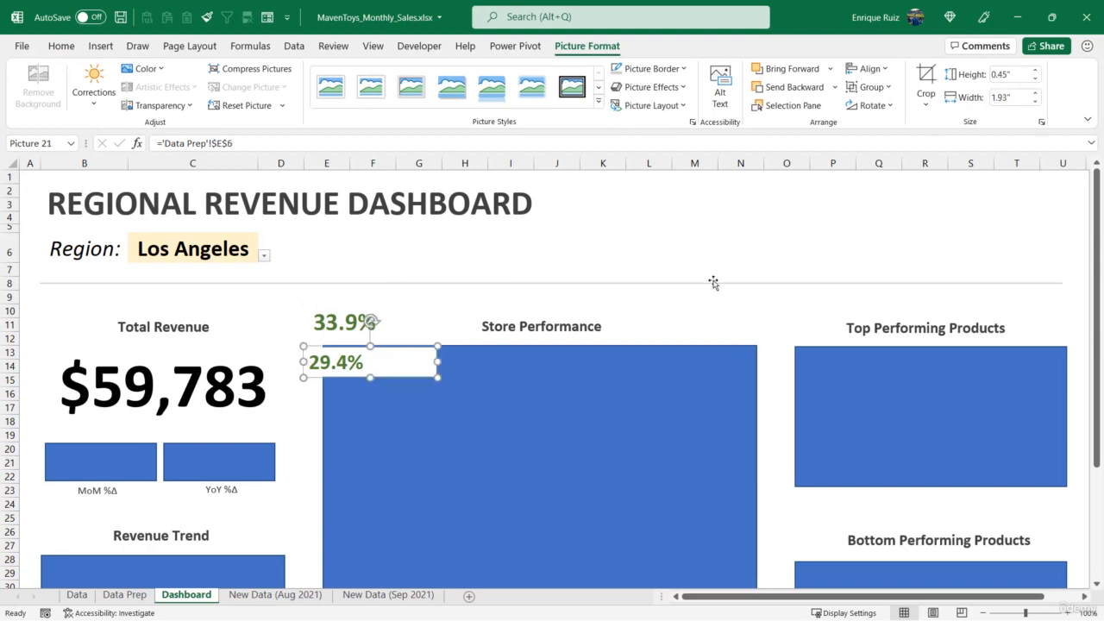
{"action": "left_click", "coordinate": [330, 324]}
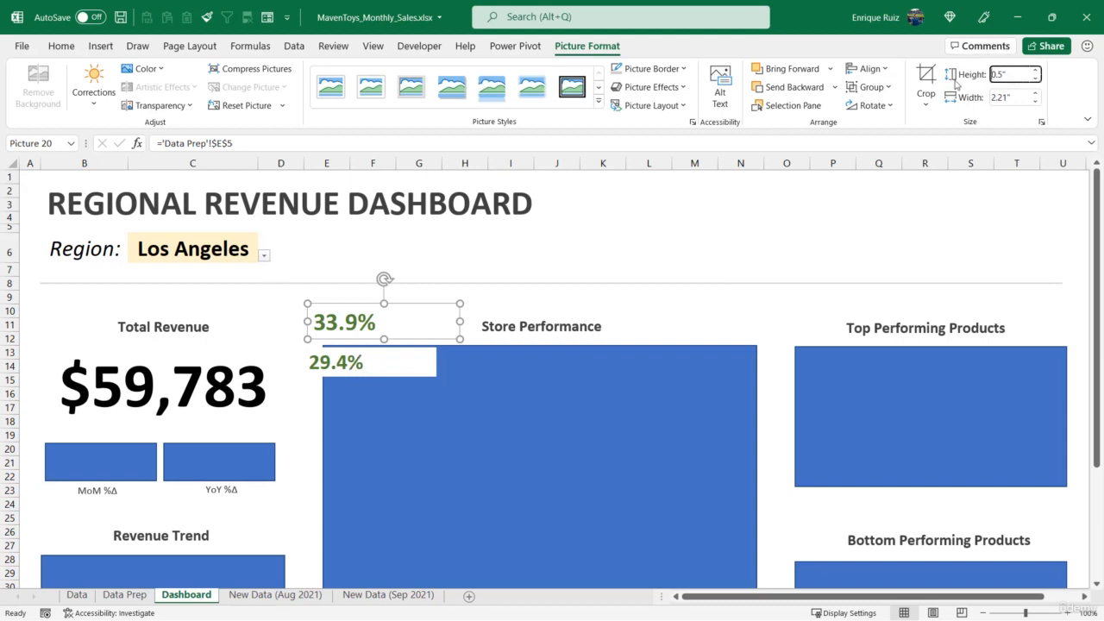
{"action": "left_click", "coordinate": [1013, 76]}
{"action": "type", "text": "0.45"}
{"action": "key", "text": "Tab"}
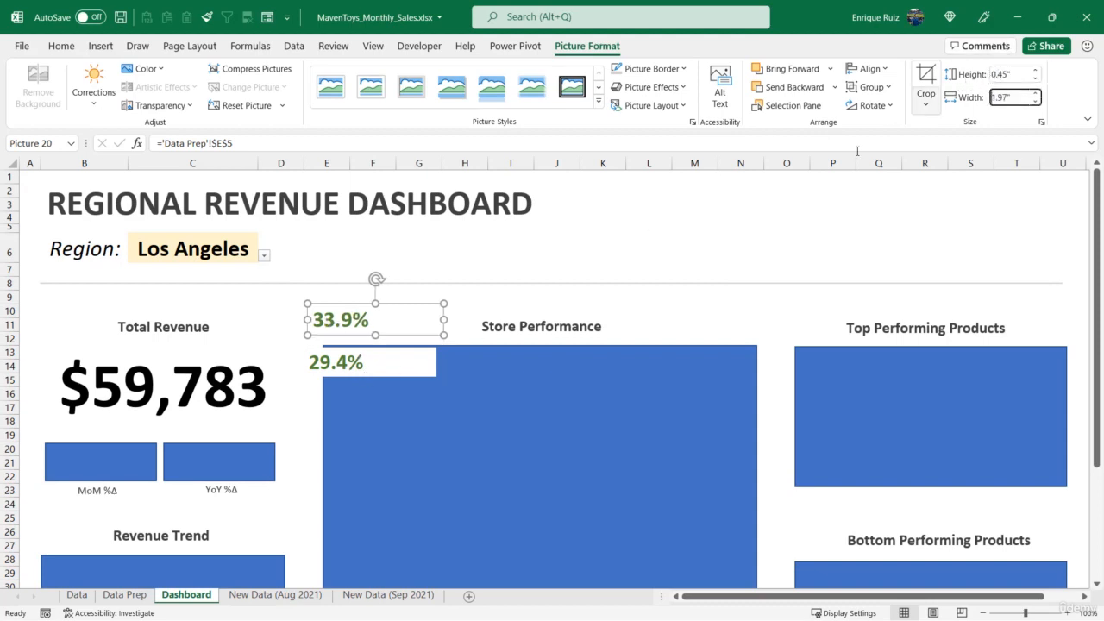
Centre the YoY and MoM percentages in cells E5:E6 on the Data Prep sheet, and return to the Dashboard sheet
{"action": "left_click", "coordinate": [63, 46]}
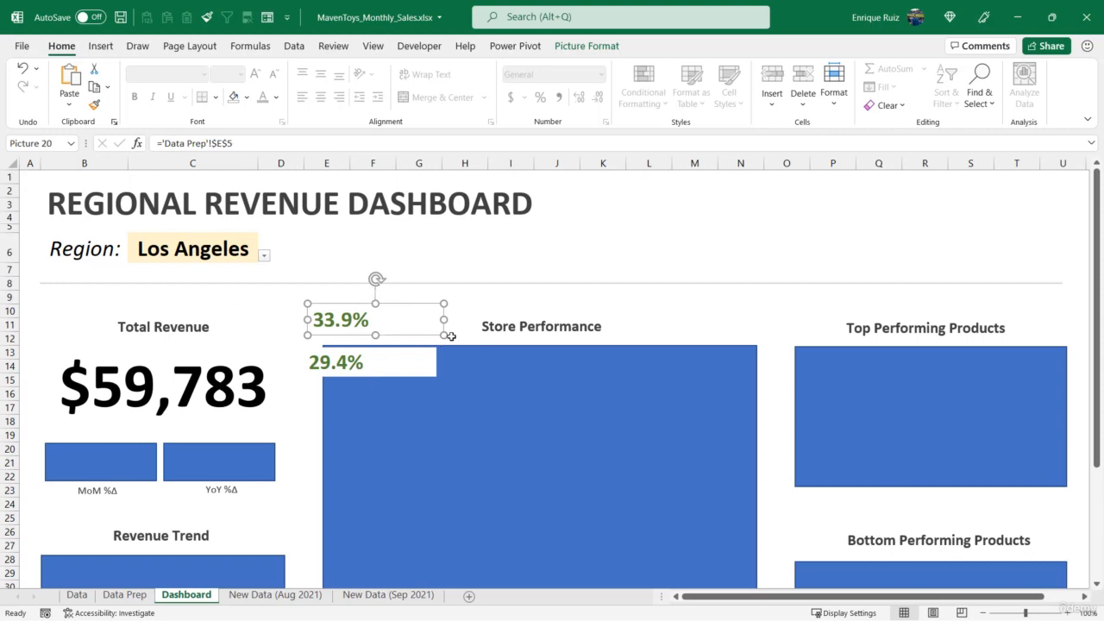
{"action": "left_click", "coordinate": [126, 595]}
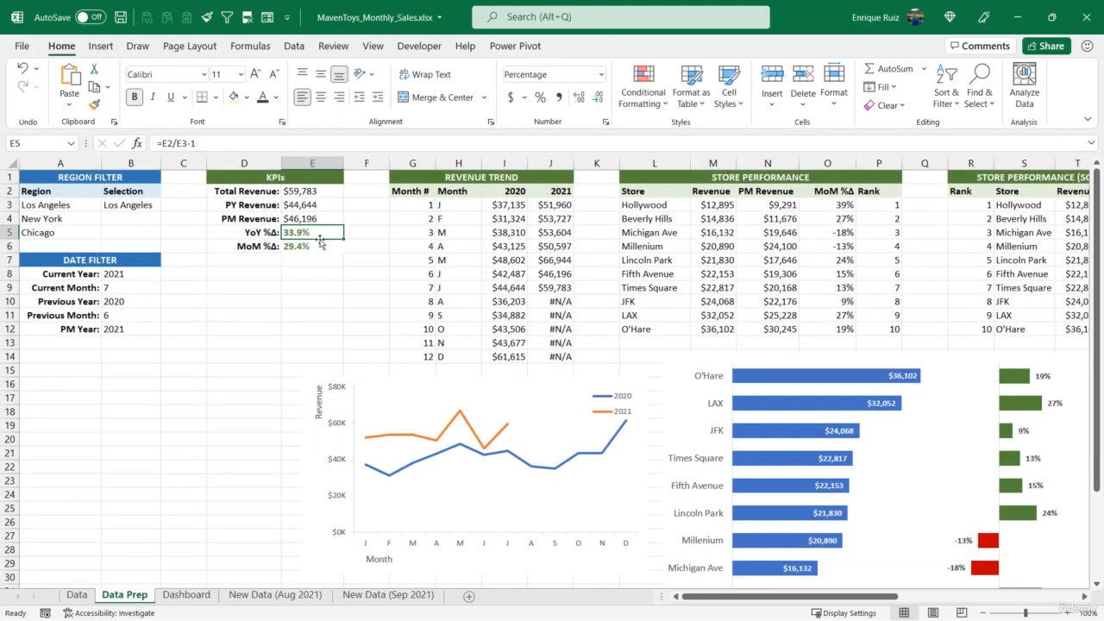
{"action": "left_click_drag", "start_coordinate": [320, 243], "coordinate": [319, 248]}
{"action": "left_click", "coordinate": [320, 97]}
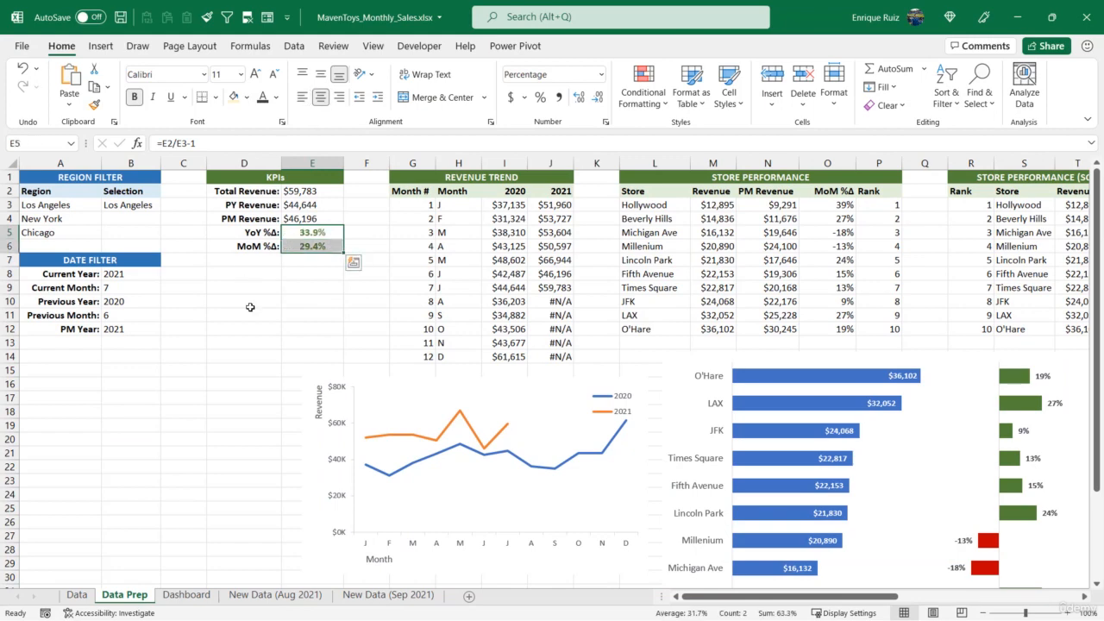
{"action": "left_click", "coordinate": [250, 307]}
{"action": "left_click", "coordinate": [187, 595]}
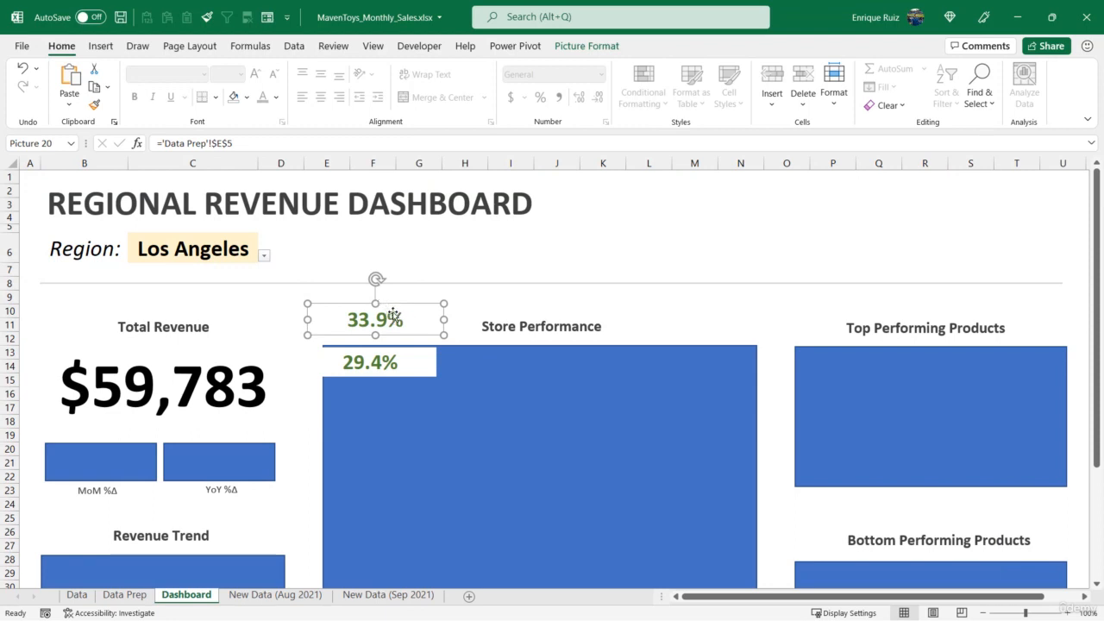
Place the YoY and MoM percentage pictures over the placeholders above their labels and top-align the two pictures
{"action": "left_click_drag", "start_coordinate": [393, 314], "coordinate": [239, 450]}
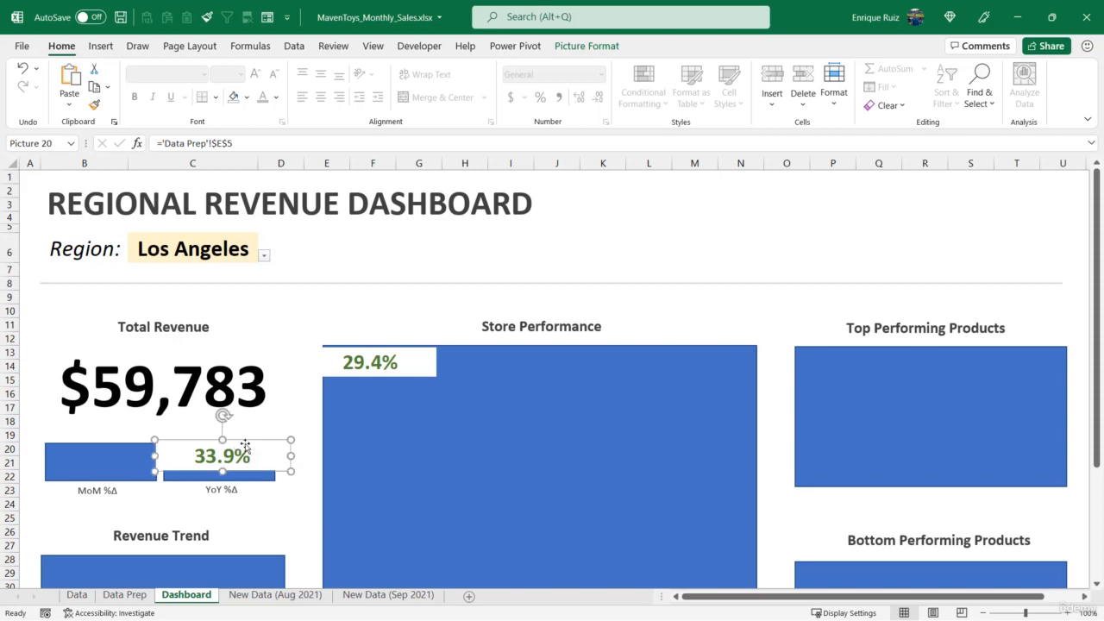
{"action": "left_click_drag", "start_coordinate": [372, 363], "coordinate": [106, 456]}
{"action": "left_click", "coordinate": [222, 456], "text": "ctrl"}
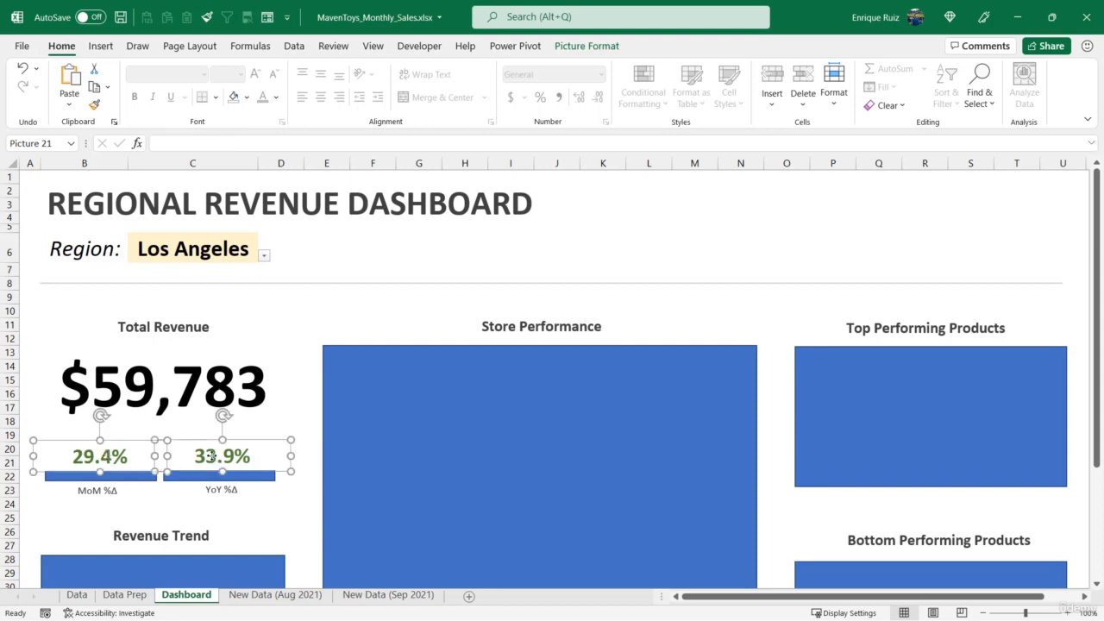
{"action": "left_click", "coordinate": [556, 45]}
{"action": "left_click", "coordinate": [869, 69]}
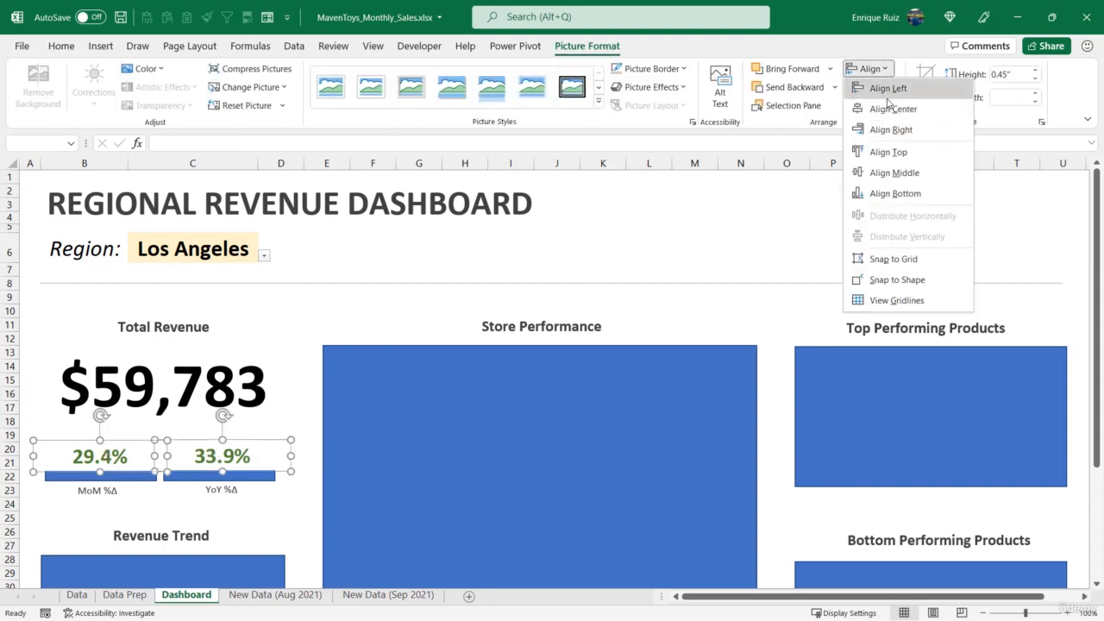
{"action": "left_click", "coordinate": [888, 152]}
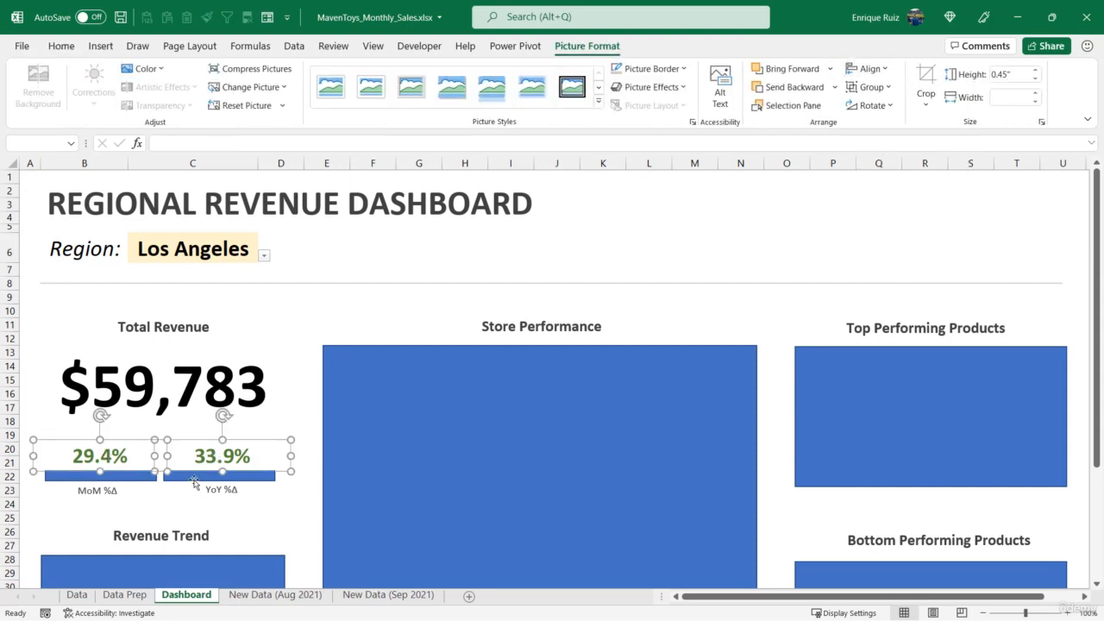
Centre-align the "MoM %Δ" label with the MoM percentage picture above it
{"action": "left_click", "coordinate": [110, 490]}
{"action": "left_click", "coordinate": [121, 462], "text": "ctrl"}
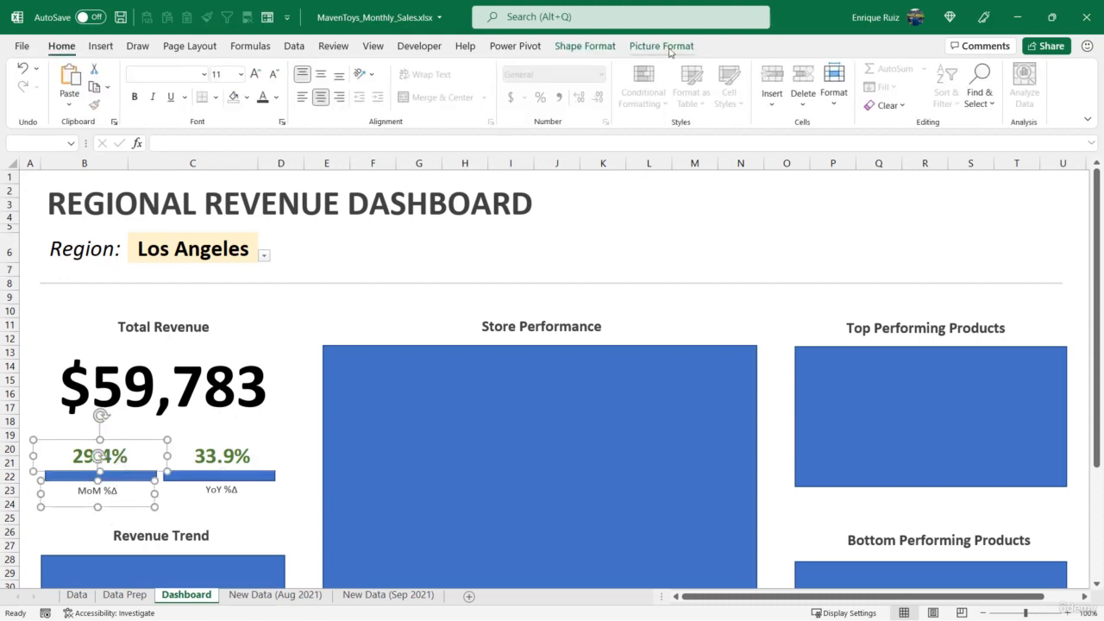
{"action": "left_click", "coordinate": [661, 46]}
{"action": "left_click", "coordinate": [868, 68]}
{"action": "left_click", "coordinate": [875, 109]}
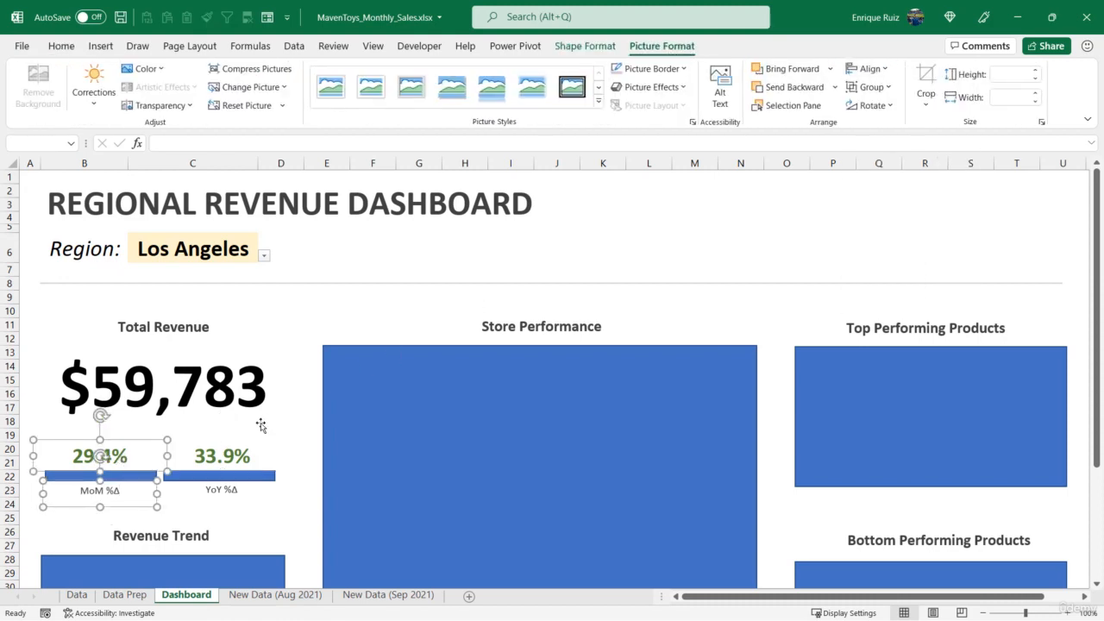
Centre-align the "YoY %Δ" label with the YoY percentage picture above it
{"action": "left_click", "coordinate": [226, 461]}
{"action": "left_click", "coordinate": [221, 490], "text": "ctrl"}
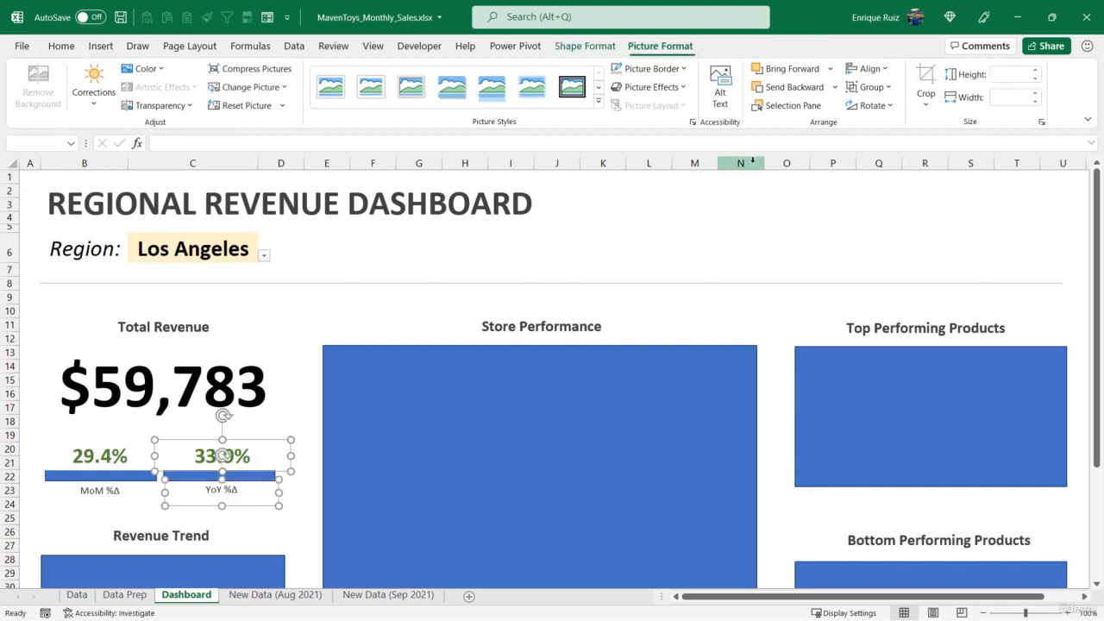
{"action": "left_click", "coordinate": [869, 68]}
{"action": "left_click", "coordinate": [875, 107]}
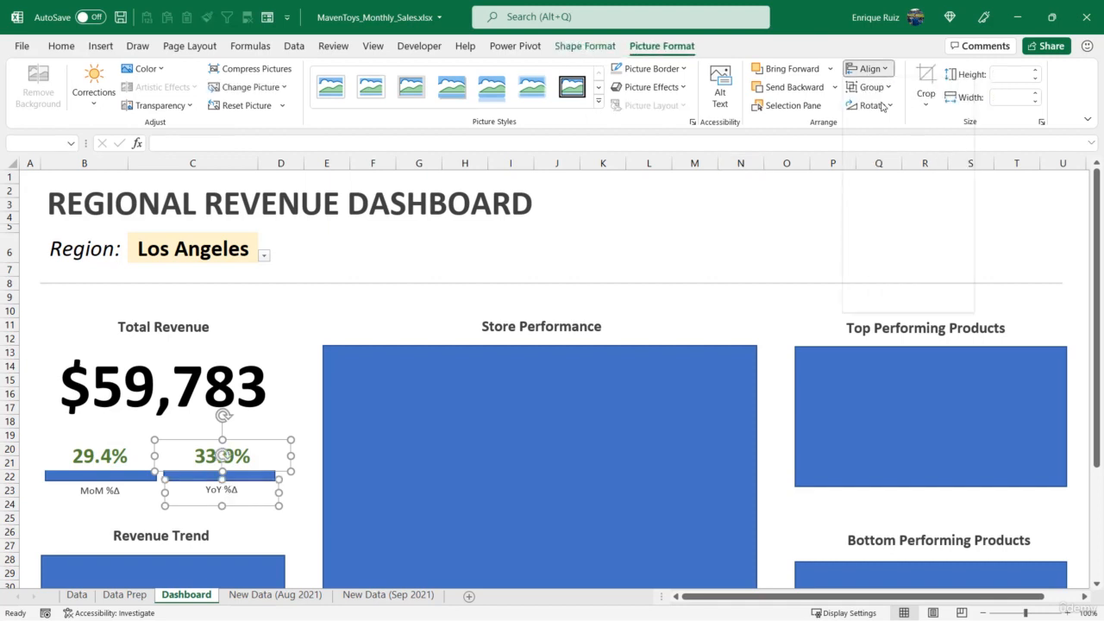
Delete the two blue placeholder rectangles behind the MoM and YoY percentages
{"action": "left_click", "coordinate": [53, 481]}
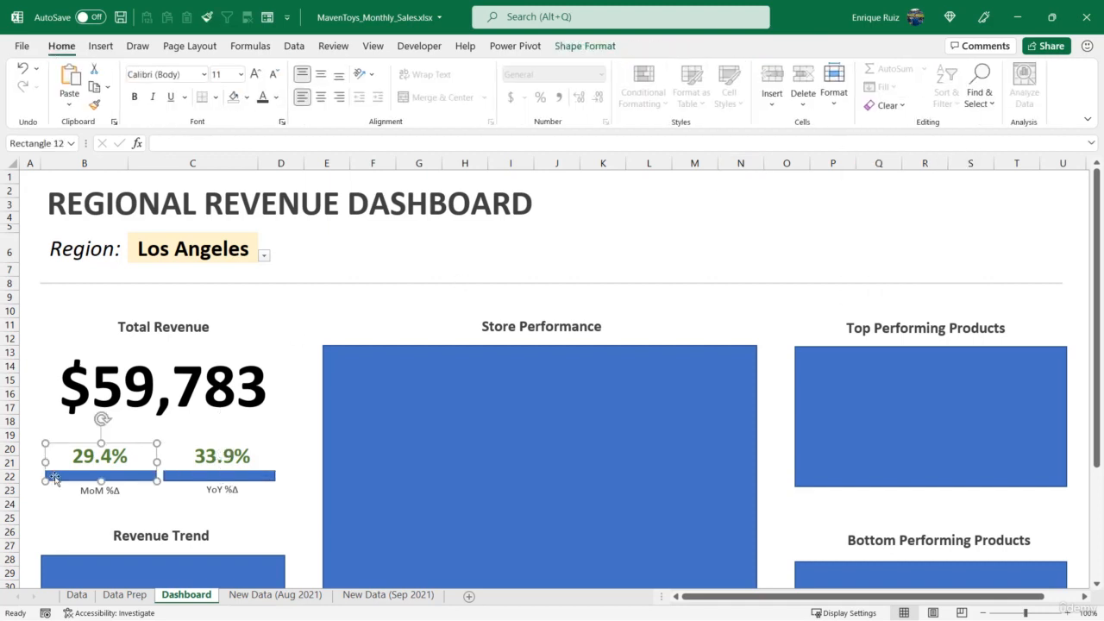
{"action": "key", "text": "Escape"}
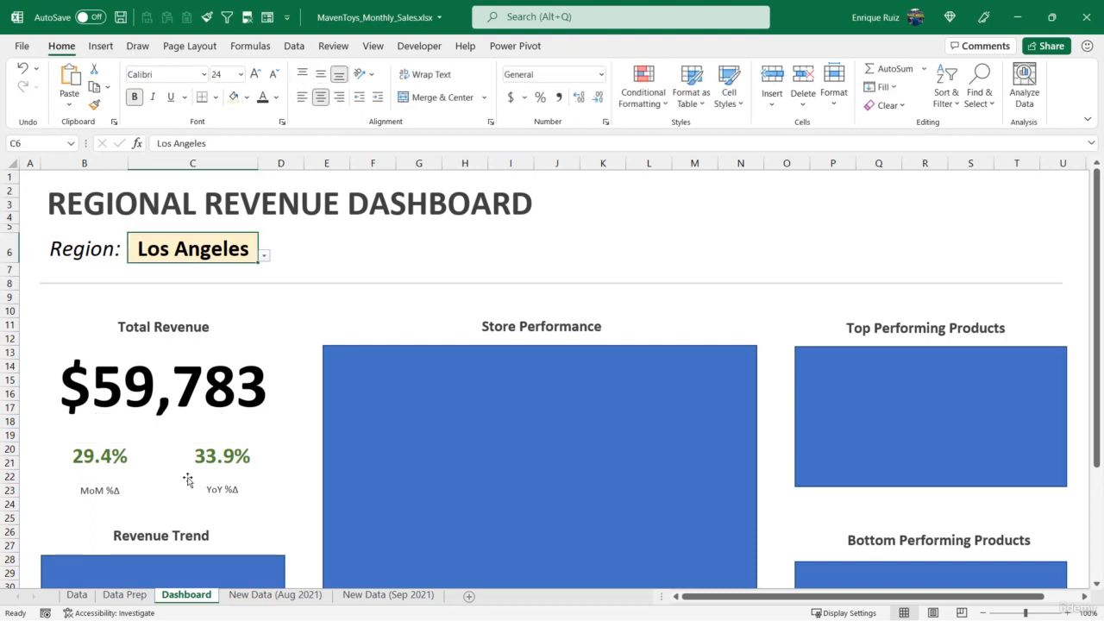
Nudge the "MoM %Δ" and "YoY %Δ" labels up closer to their percentages and top-align the two labels
{"action": "left_click", "coordinate": [123, 491]}
{"action": "left_click", "coordinate": [227, 490], "text": "shift"}
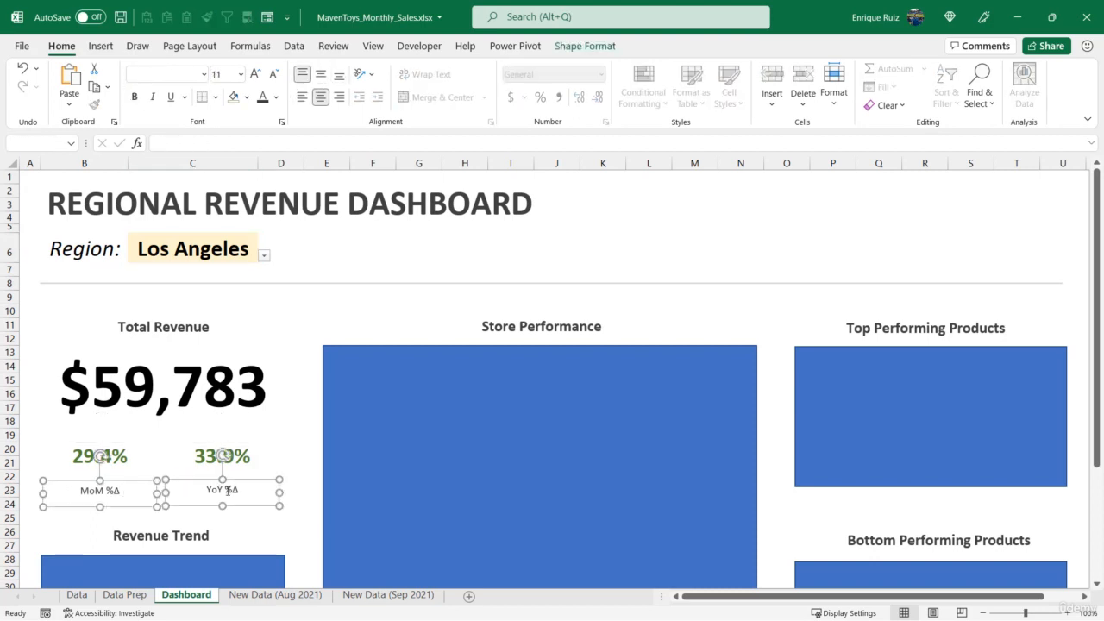
{"action": "key", "text": "Up"}
{"action": "key", "text": "Up"}
{"action": "key", "text": "Up"}
{"action": "key", "text": "Up"}
{"action": "key", "text": "Up"}
{"action": "key", "text": "Up"}
{"action": "key", "text": "Up"}
{"action": "key", "text": "Up"}
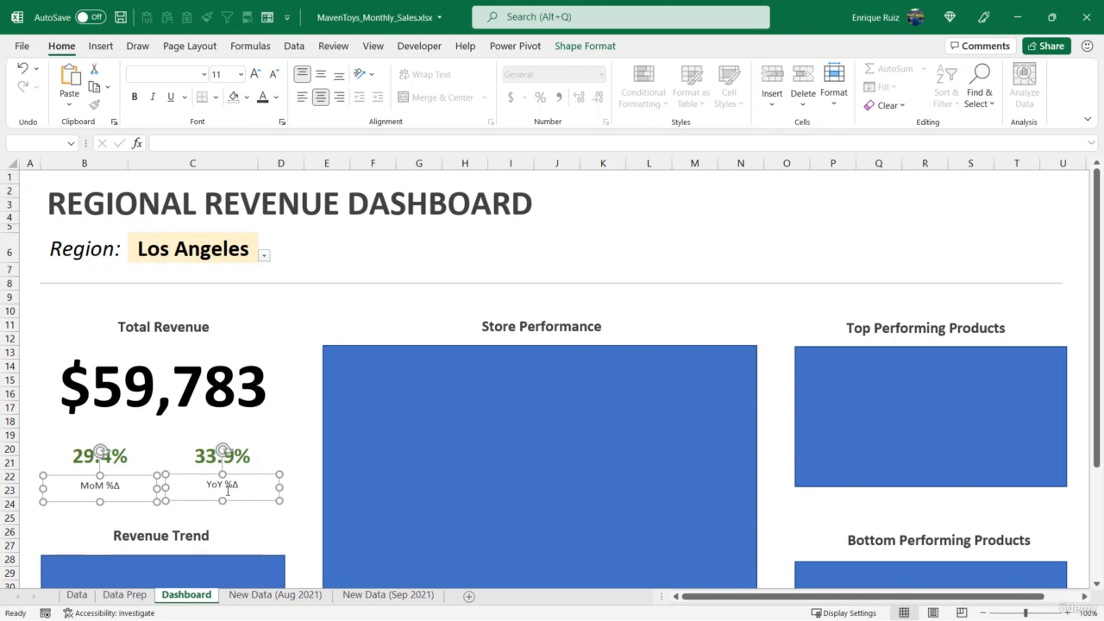
{"action": "key", "text": "Up"}
{"action": "key", "text": "Up"}
{"action": "key", "text": "Up"}
{"action": "key", "text": "Up"}
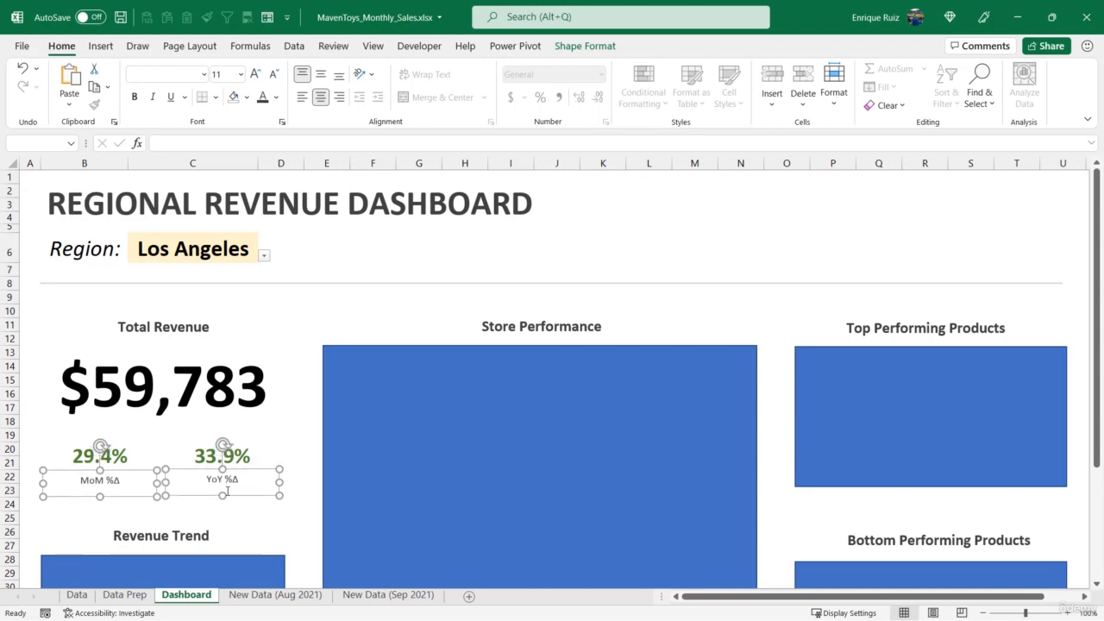
{"action": "left_click", "coordinate": [585, 46]}
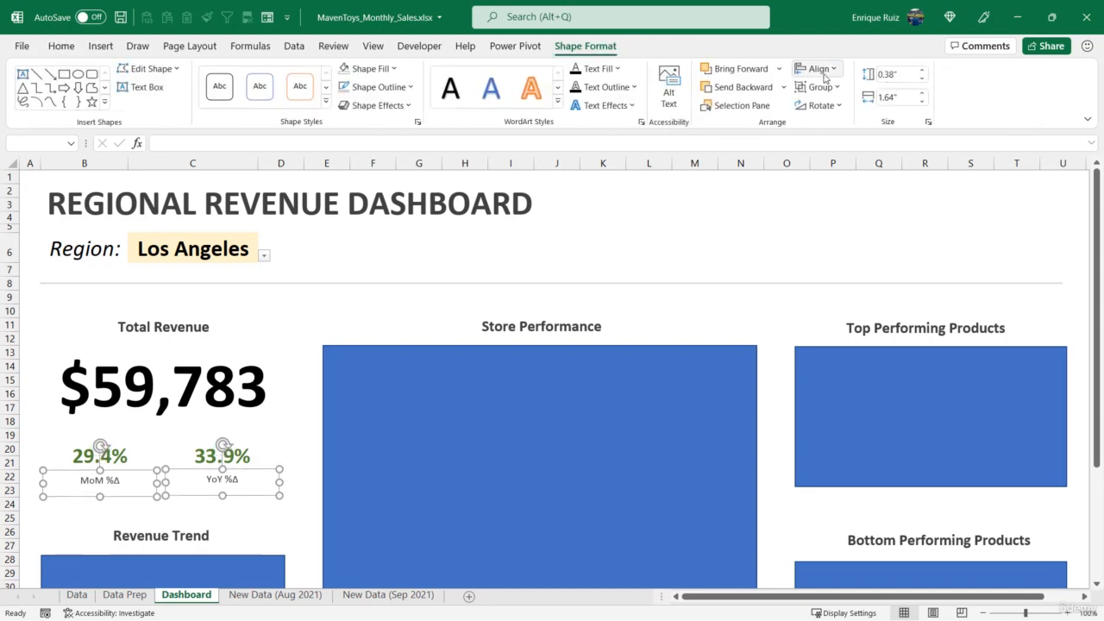
{"action": "left_click", "coordinate": [817, 69]}
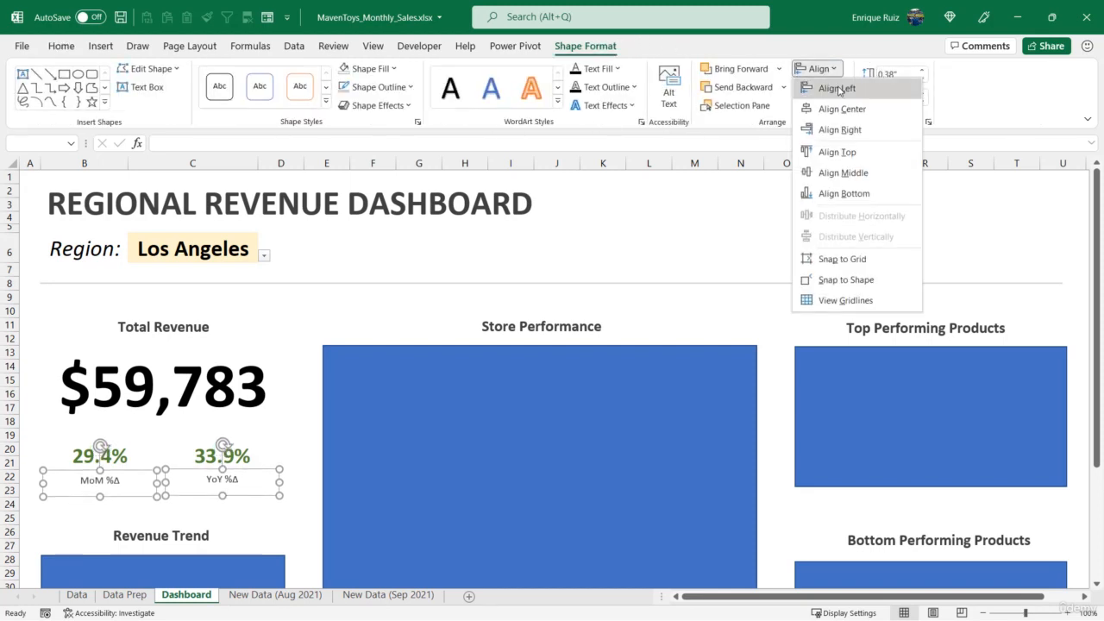
{"action": "left_click", "coordinate": [836, 152]}
{"action": "left_click", "coordinate": [172, 519]}
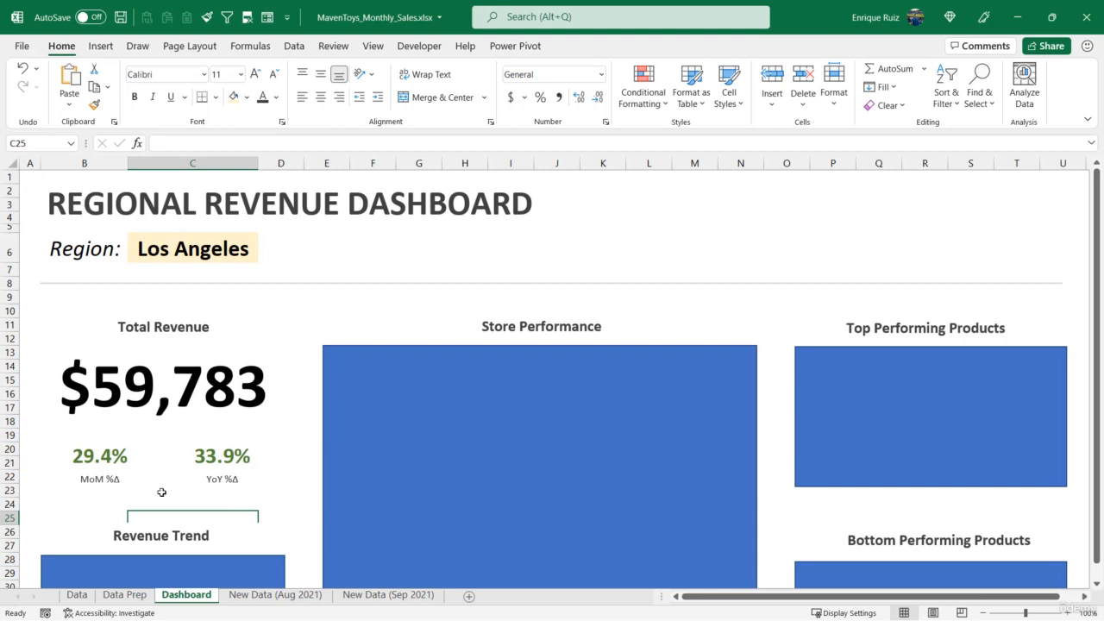
Draw a horizontal straight line between the total revenue figure and the percentages, spanning the width of both percentage labels
{"action": "left_click", "coordinate": [100, 46]}
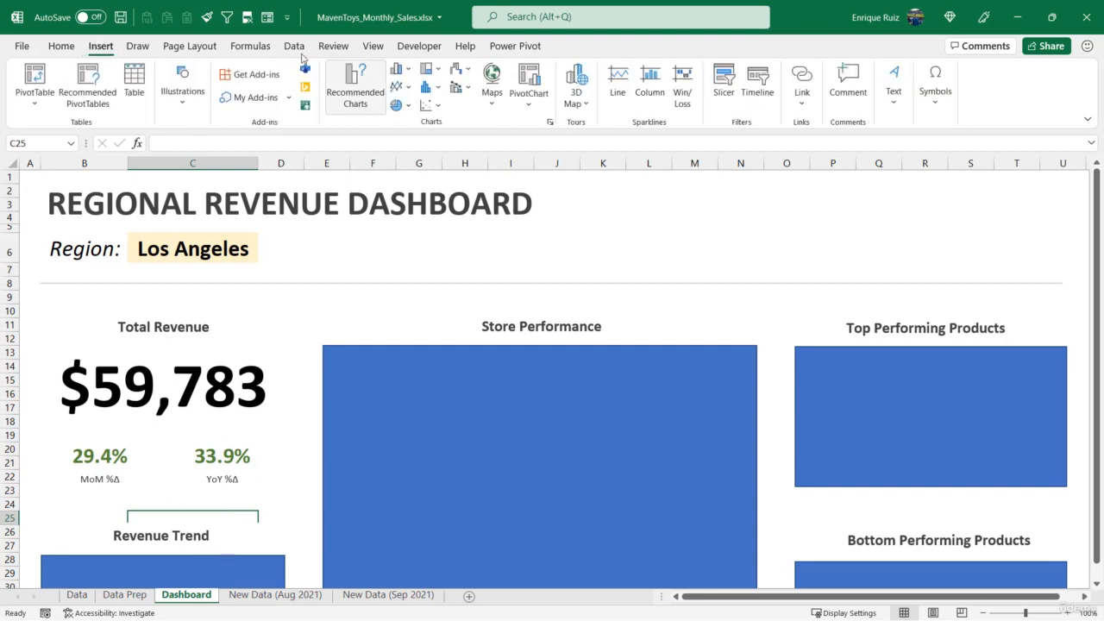
{"action": "left_click", "coordinate": [197, 99]}
{"action": "left_click", "coordinate": [208, 143]}
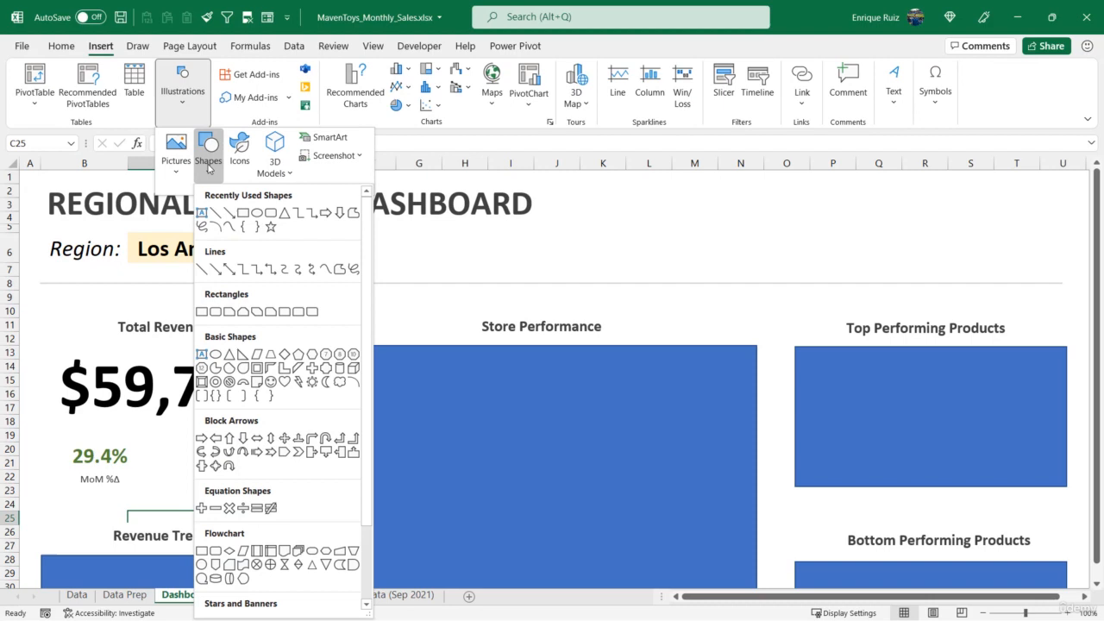
{"action": "left_click", "coordinate": [215, 209]}
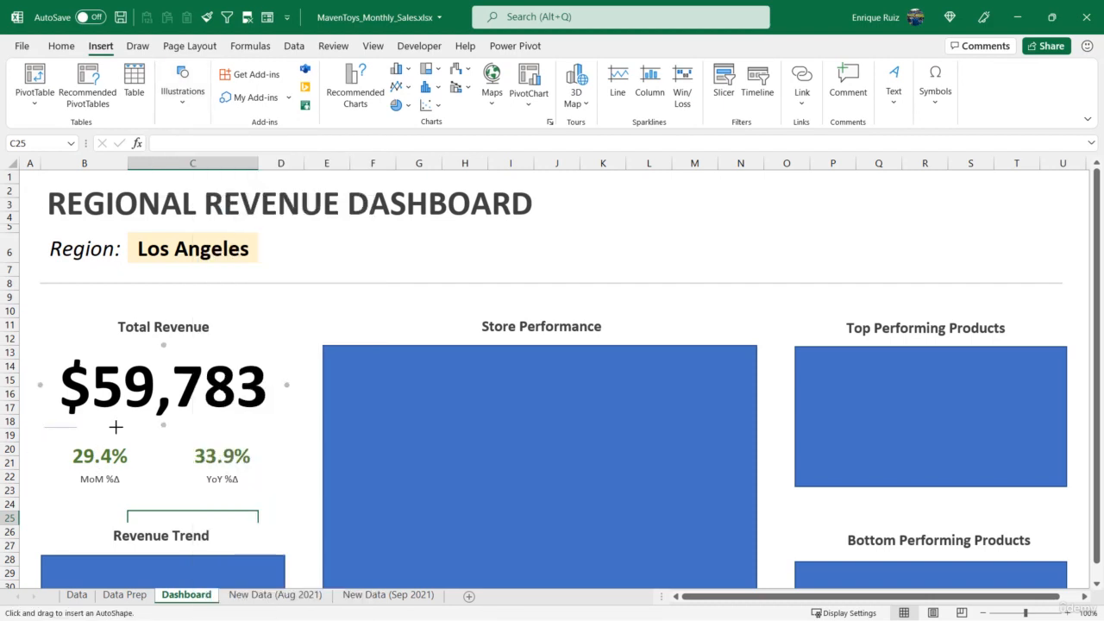
{"action": "left_click_drag", "start_coordinate": [115, 426], "coordinate": [276, 427]}
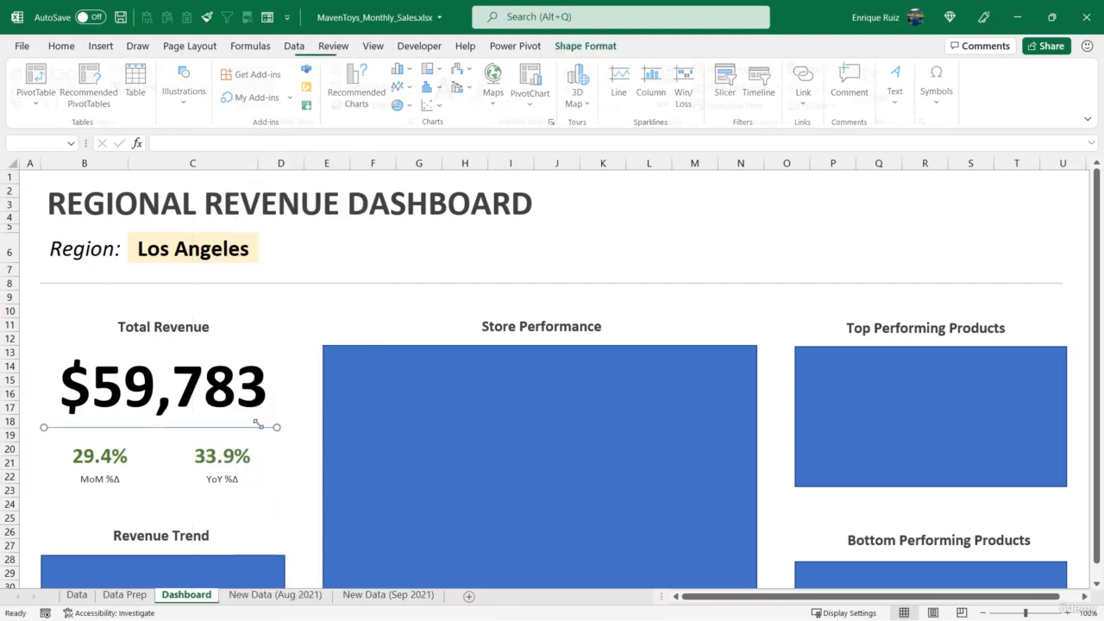
Lower the horizontal line slightly and draw a vertical straight line down between the MoM and YoY percentages
{"action": "left_click_drag", "start_coordinate": [180, 431], "coordinate": [180, 433]}
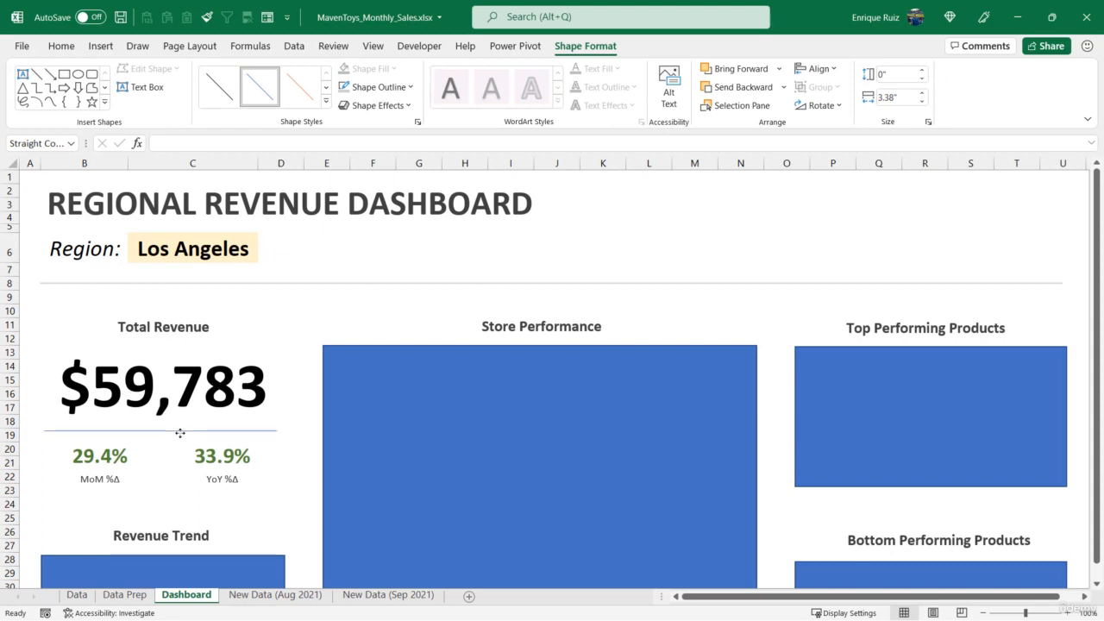
{"action": "left_click", "coordinate": [36, 74]}
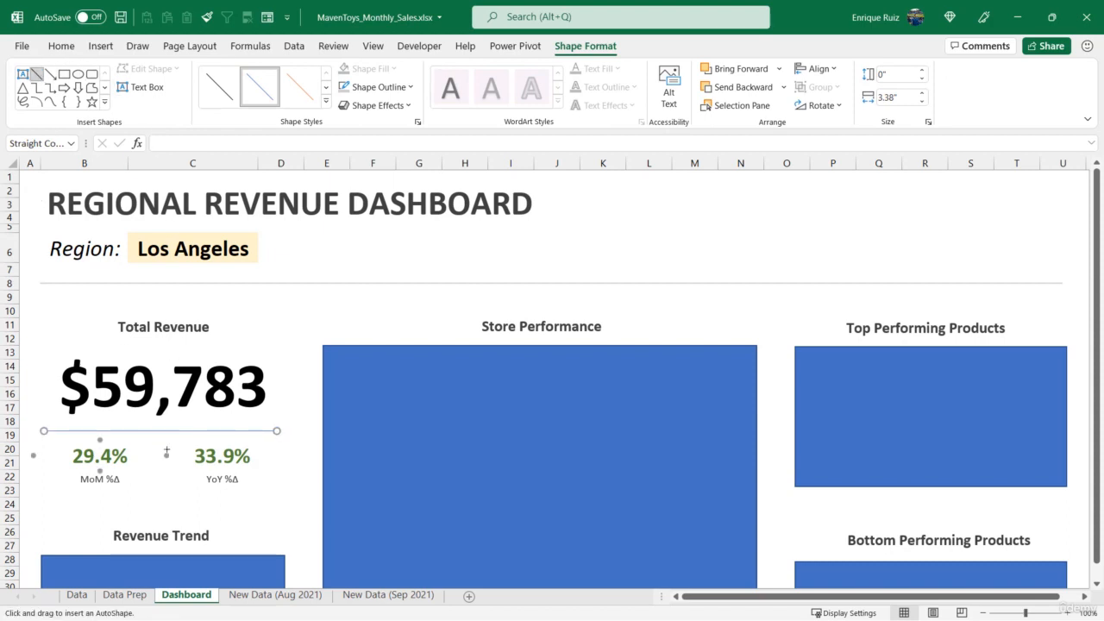
{"action": "mouse_move", "coordinate": [159, 463]}
{"action": "left_mouse_down"}
{"action": "mouse_move", "coordinate": [159, 508]}
{"action": "mouse_move", "coordinate": [160, 482]}
{"action": "left_mouse_up"}
Centre-align the horizontal and vertical lines with the total revenue text box
{"action": "left_click", "coordinate": [191, 431], "text": "shift"}
{"action": "left_click", "coordinate": [204, 350], "text": "shift"}
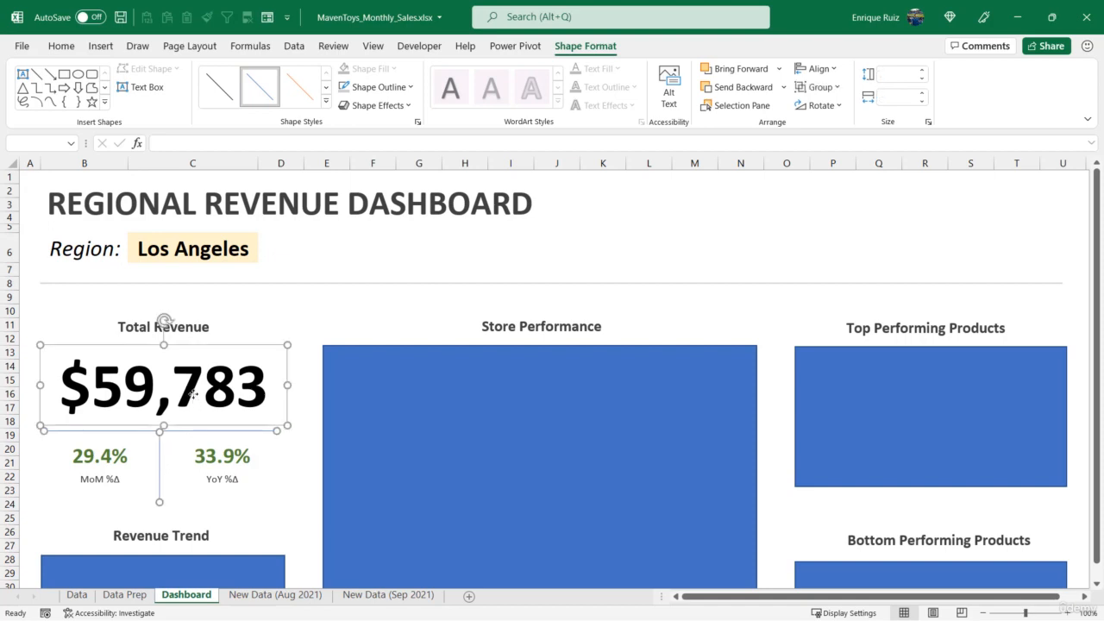
{"action": "left_click", "coordinate": [815, 69]}
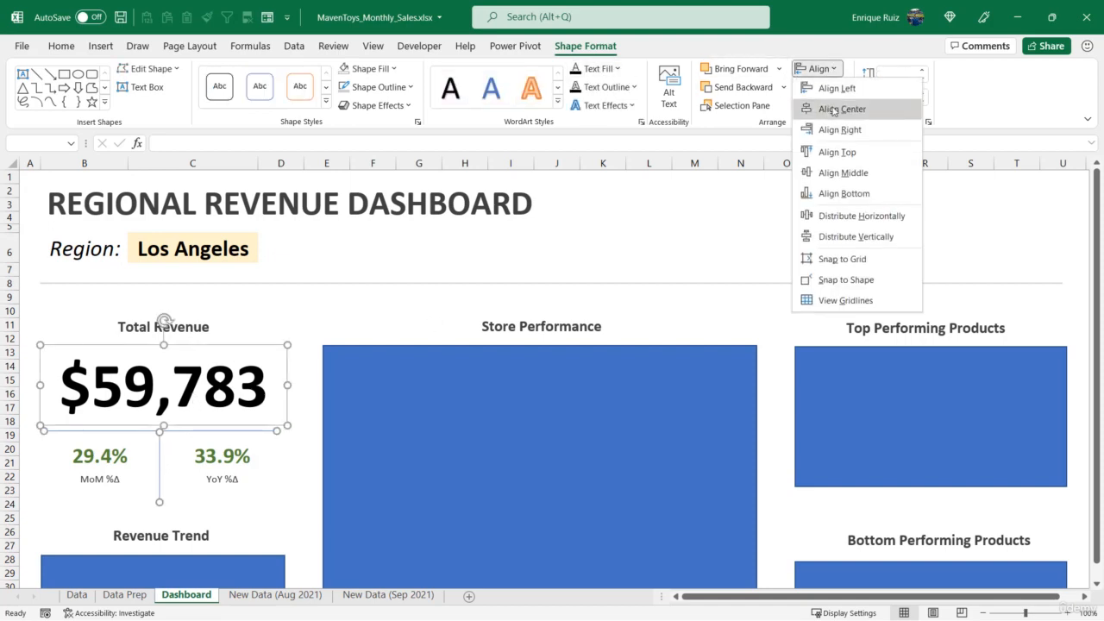
{"action": "left_click", "coordinate": [833, 109]}
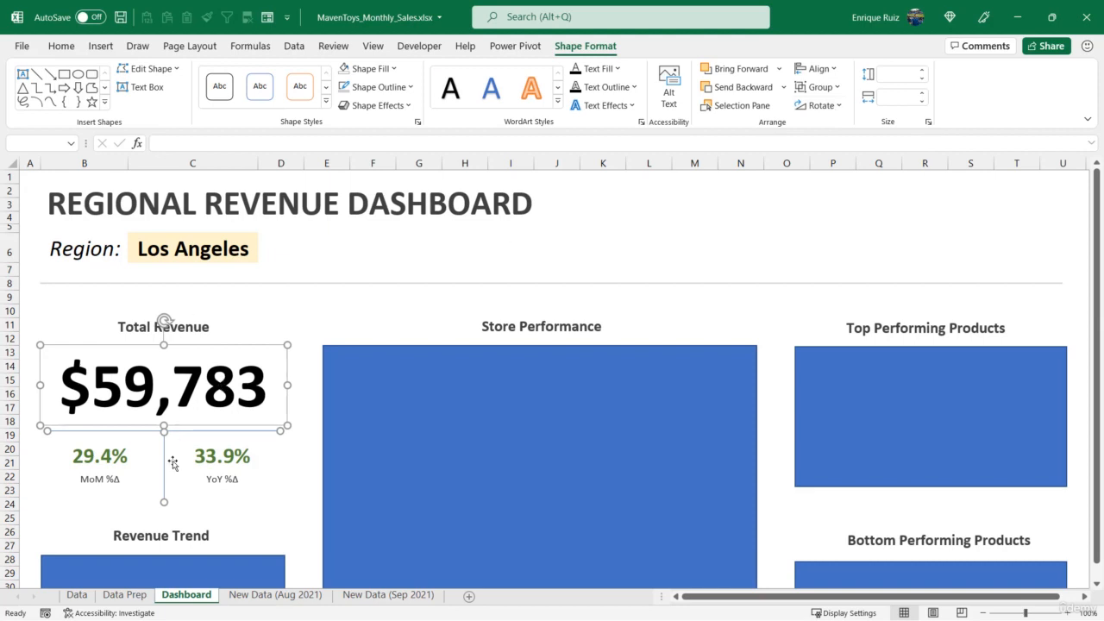
{"action": "left_click", "coordinate": [177, 507]}
Raise the vertical line to meet the horizontal line and shorten it to end near the bottom of the MoM and YoY labels
{"action": "left_click", "coordinate": [164, 494]}
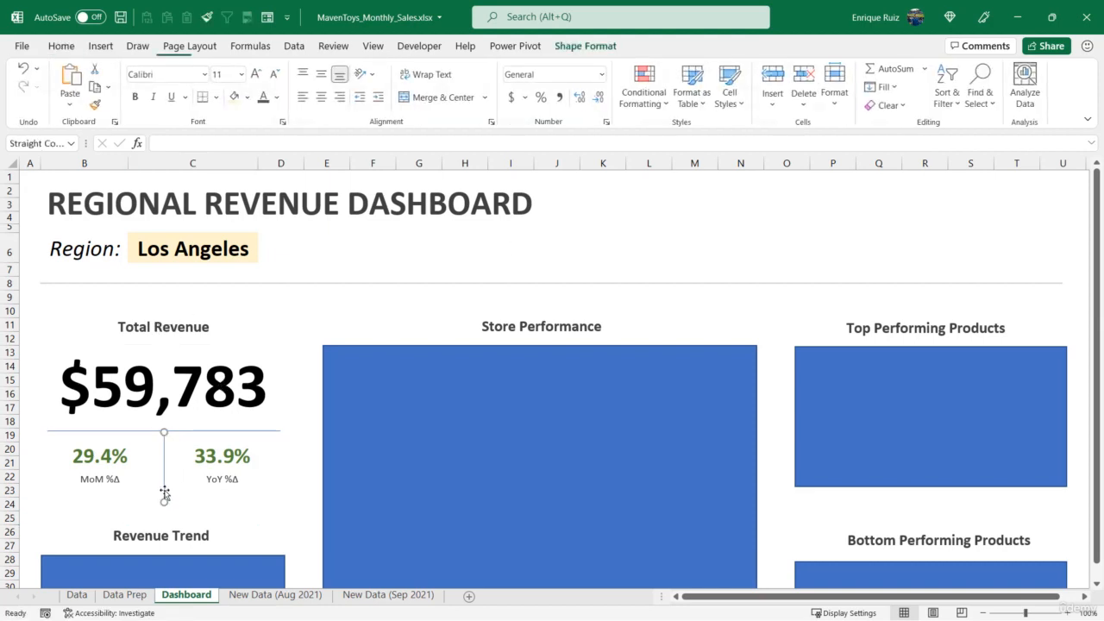
{"action": "mouse_move", "coordinate": [163, 501]}
{"action": "left_mouse_down"}
{"action": "mouse_move", "coordinate": [165, 488]}
{"action": "mouse_move", "coordinate": [156, 508]}
{"action": "mouse_move", "coordinate": [153, 483]}
{"action": "mouse_move", "coordinate": [157, 495]}
{"action": "left_mouse_up"}
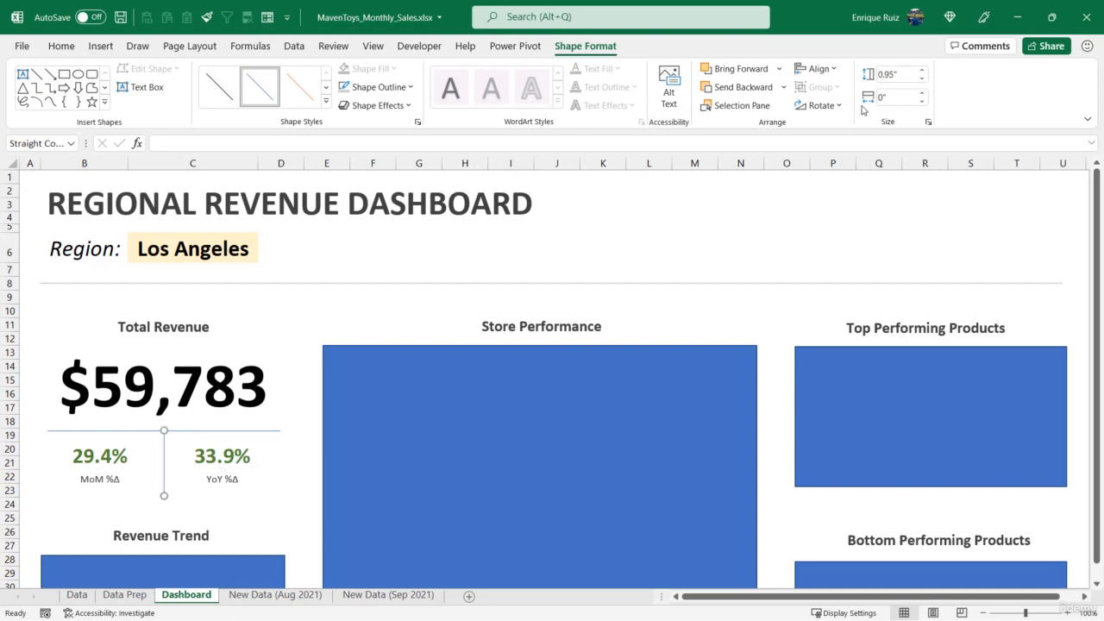
{"action": "left_click", "coordinate": [922, 80]}
{"action": "left_click", "coordinate": [371, 329]}
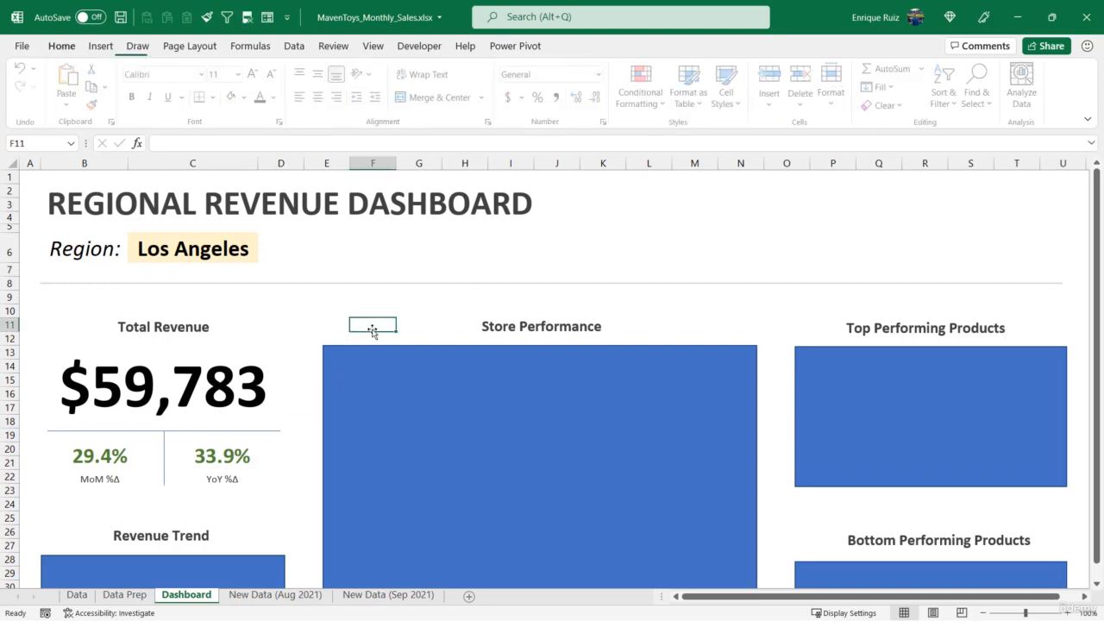
Set the outline of both the horizontal and vertical divider lines to light gray
{"action": "left_click", "coordinate": [166, 430]}
{"action": "left_click", "coordinate": [165, 453], "text": "shift"}
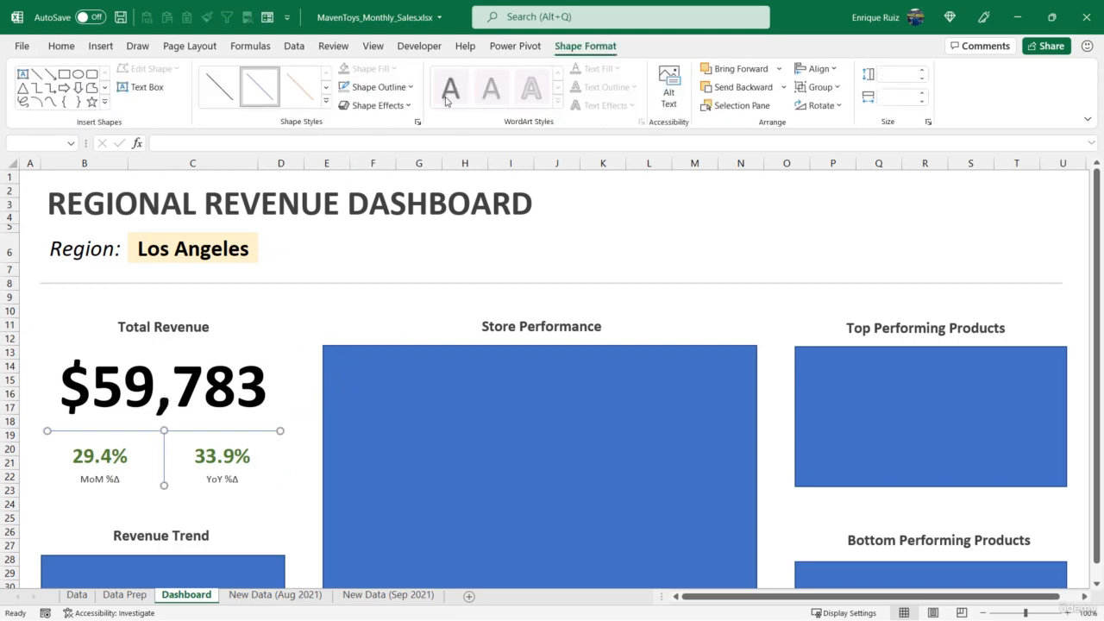
{"action": "left_click", "coordinate": [379, 87]}
{"action": "left_click", "coordinate": [362, 168]}
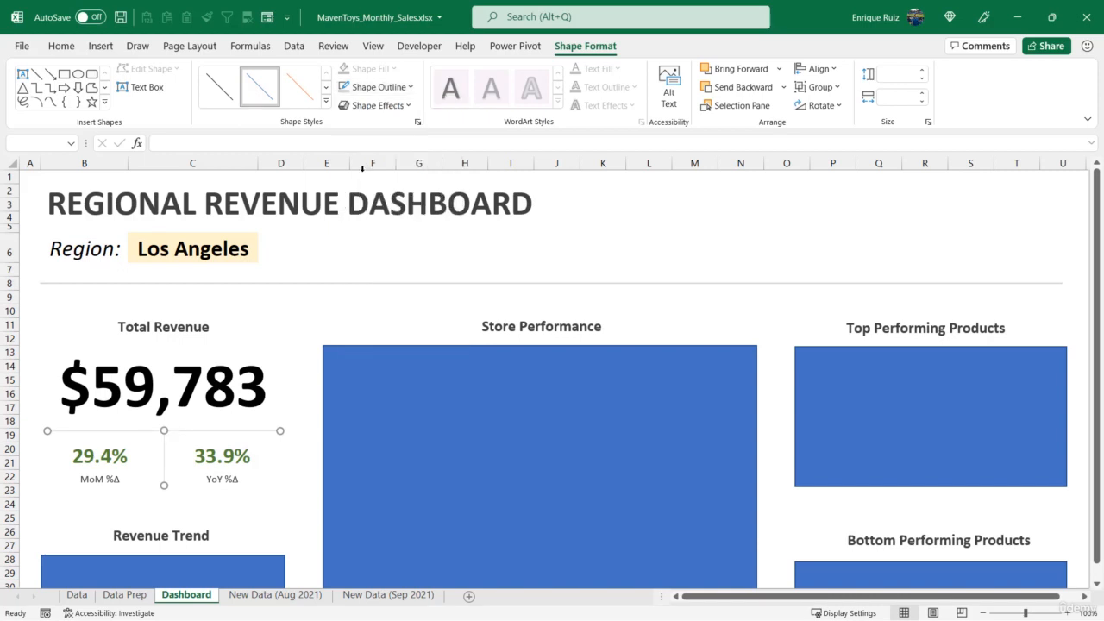
{"action": "left_click", "coordinate": [375, 308]}
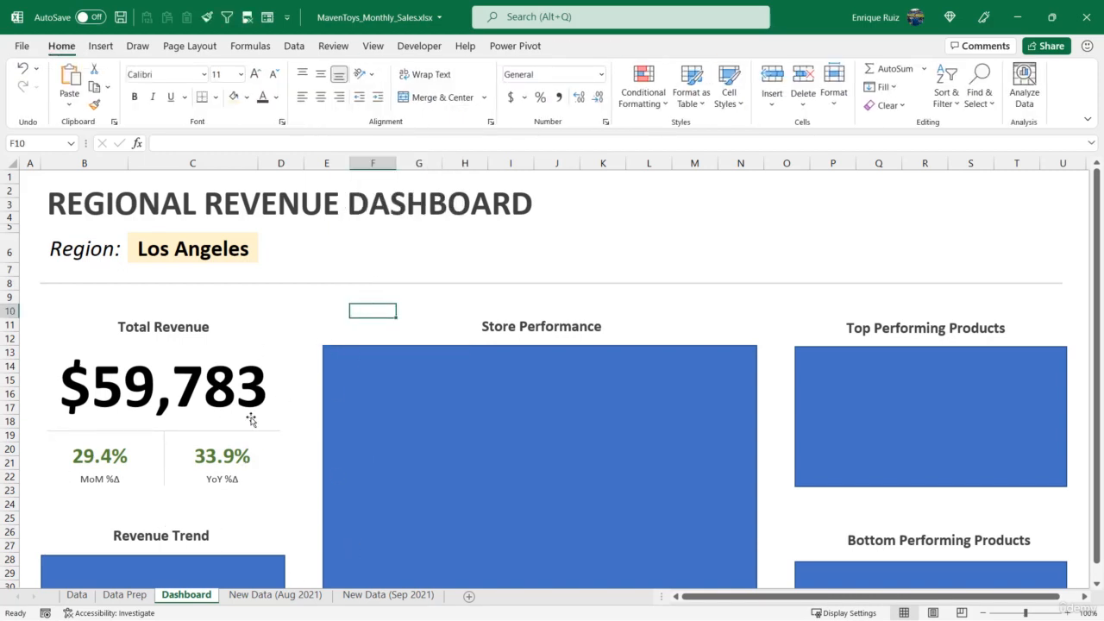
Switch the dashboard's region selection to New York
{"action": "left_click", "coordinate": [231, 252]}
{"action": "left_click", "coordinate": [264, 255]}
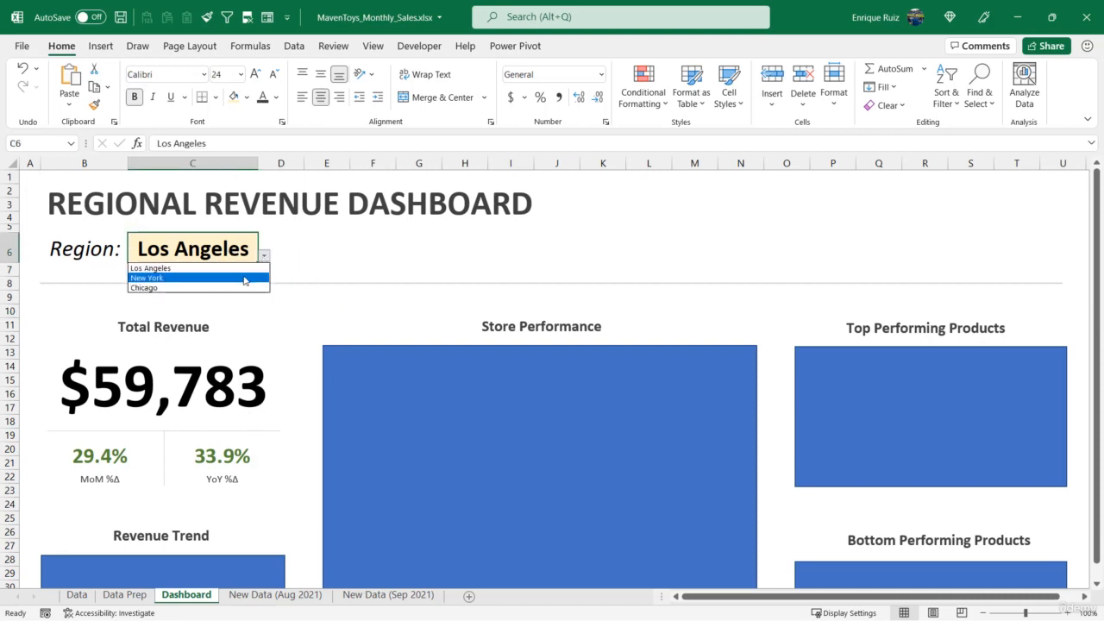
{"action": "left_click", "coordinate": [244, 277]}
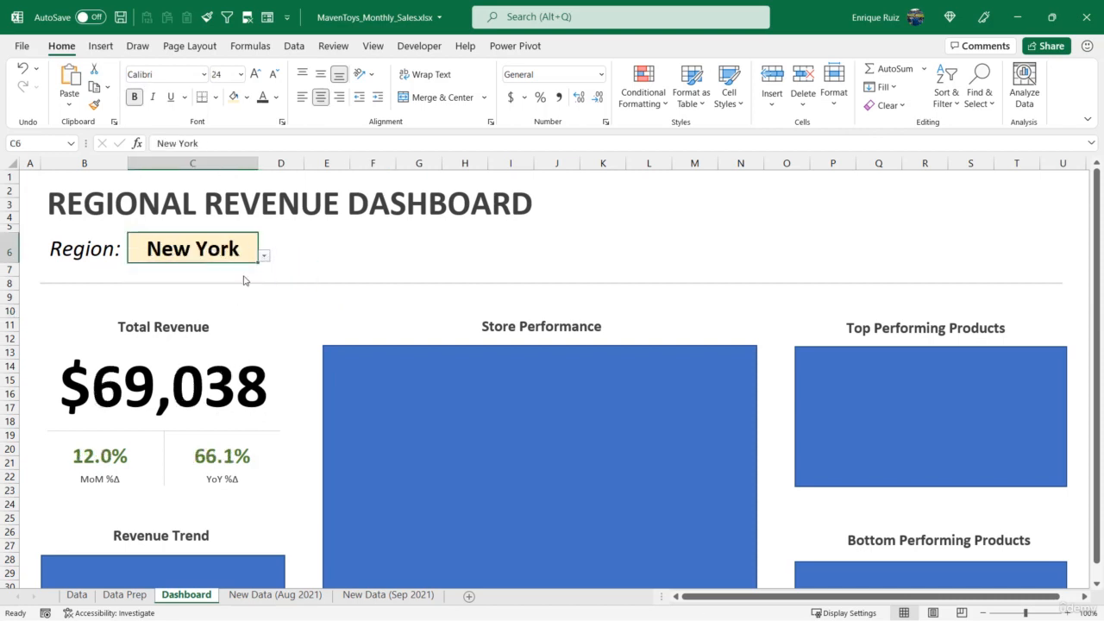
Cut the revenue trend line chart from the Data Prep sheet and paste it into the Dashboard sheet
{"action": "scroll", "coordinate": [160, 342], "scroll_direction": "down", "scroll_amount": 2}
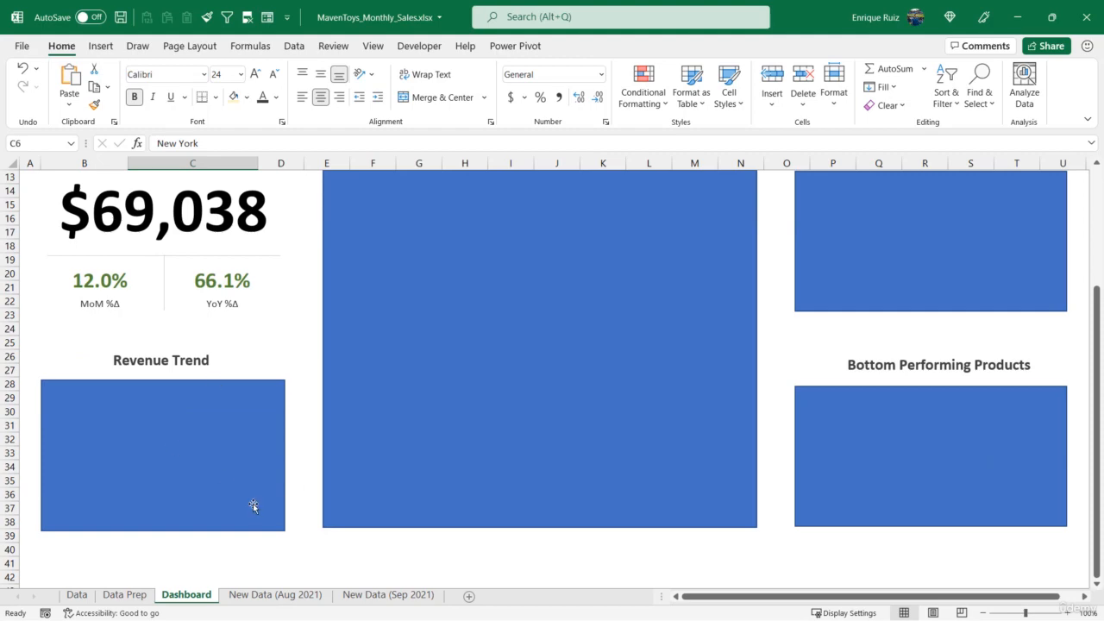
{"action": "left_click", "coordinate": [125, 594]}
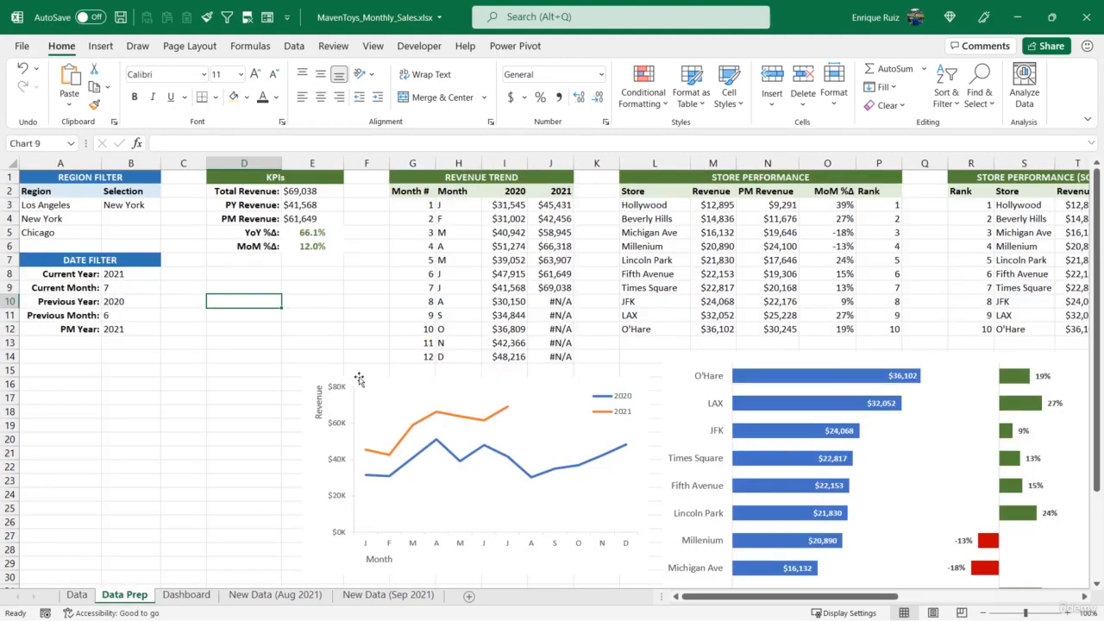
{"action": "left_click", "coordinate": [361, 380]}
{"action": "key", "text": "ctrl+x"}
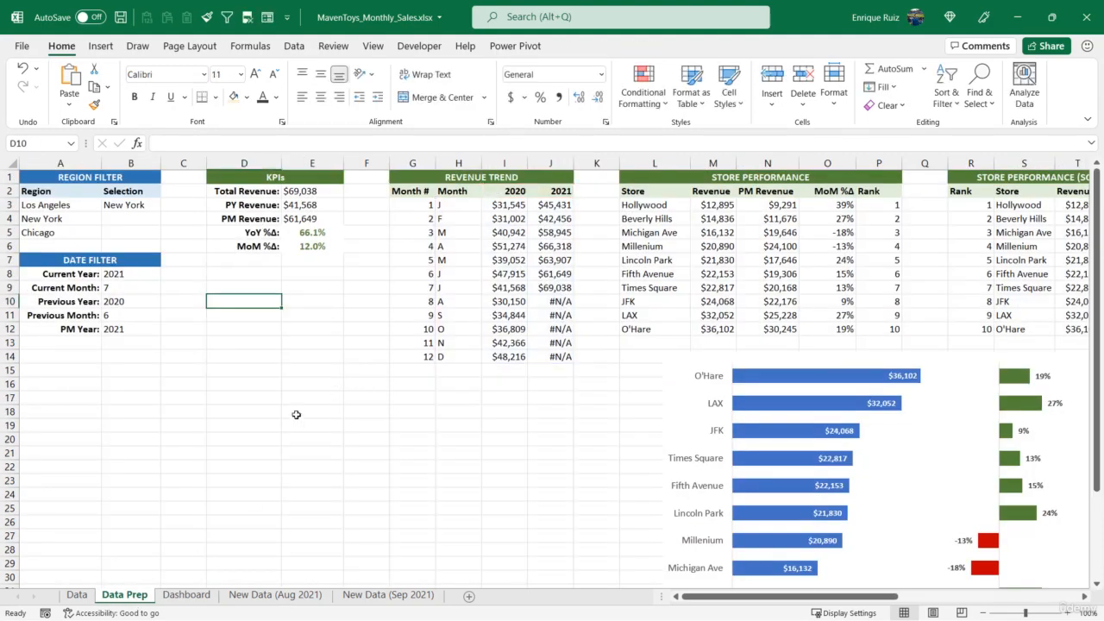
{"action": "left_click", "coordinate": [186, 594]}
{"action": "key", "text": "ctrl+v"}
Position the line chart below the Revenue Trend heading and shrink it to just cover the blue placeholder
{"action": "scroll", "coordinate": [271, 432], "scroll_direction": "down", "scroll_amount": 2}
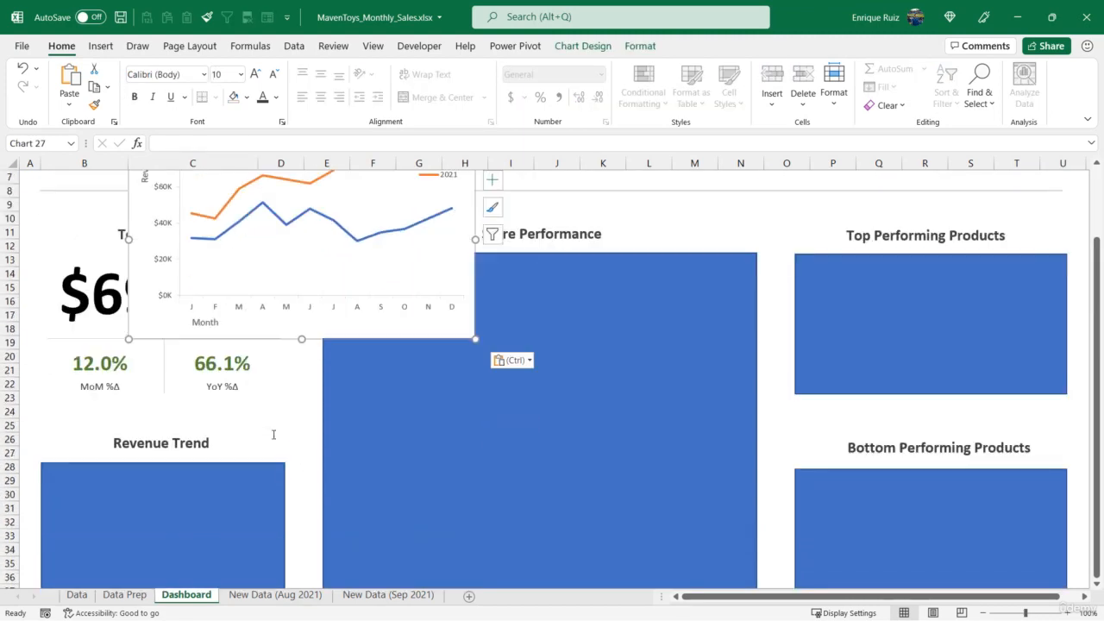
{"action": "left_click_drag", "start_coordinate": [156, 314], "coordinate": [80, 422]}
{"action": "left_click_drag", "start_coordinate": [173, 250], "coordinate": [148, 376]}
{"action": "left_click_drag", "start_coordinate": [378, 575], "coordinate": [302, 532]}
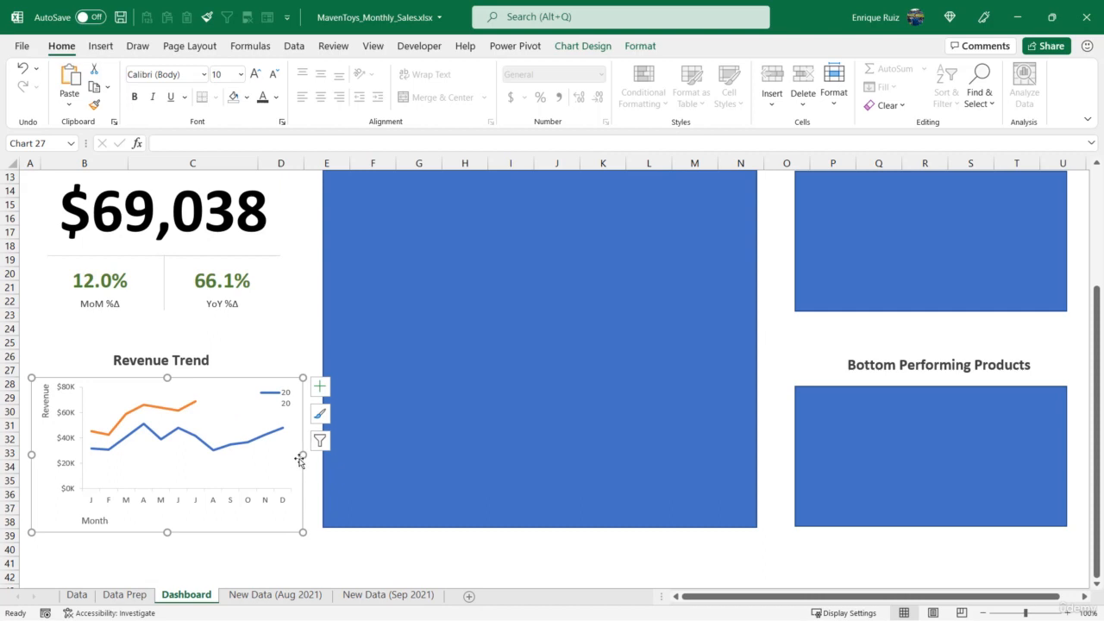
{"action": "left_click_drag", "start_coordinate": [302, 454], "coordinate": [294, 455]}
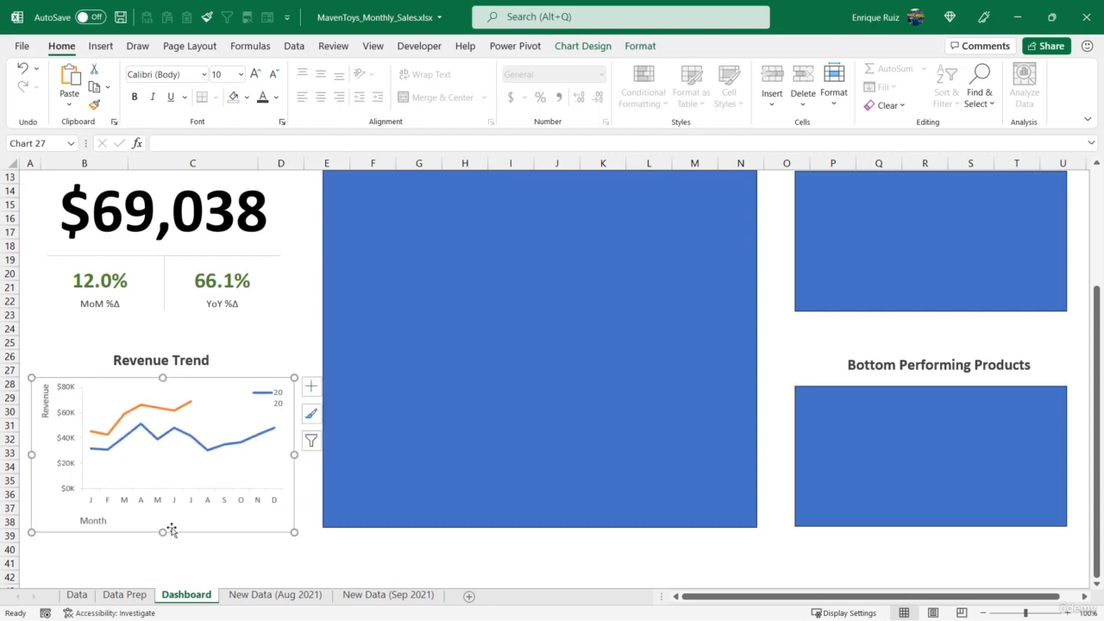
{"action": "left_click_drag", "start_coordinate": [162, 532], "coordinate": [162, 534]}
{"action": "scroll", "coordinate": [170, 474], "scroll_direction": "up", "scroll_amount": 1}
{"action": "scroll", "coordinate": [170, 475], "scroll_direction": "up", "scroll_amount": 2}
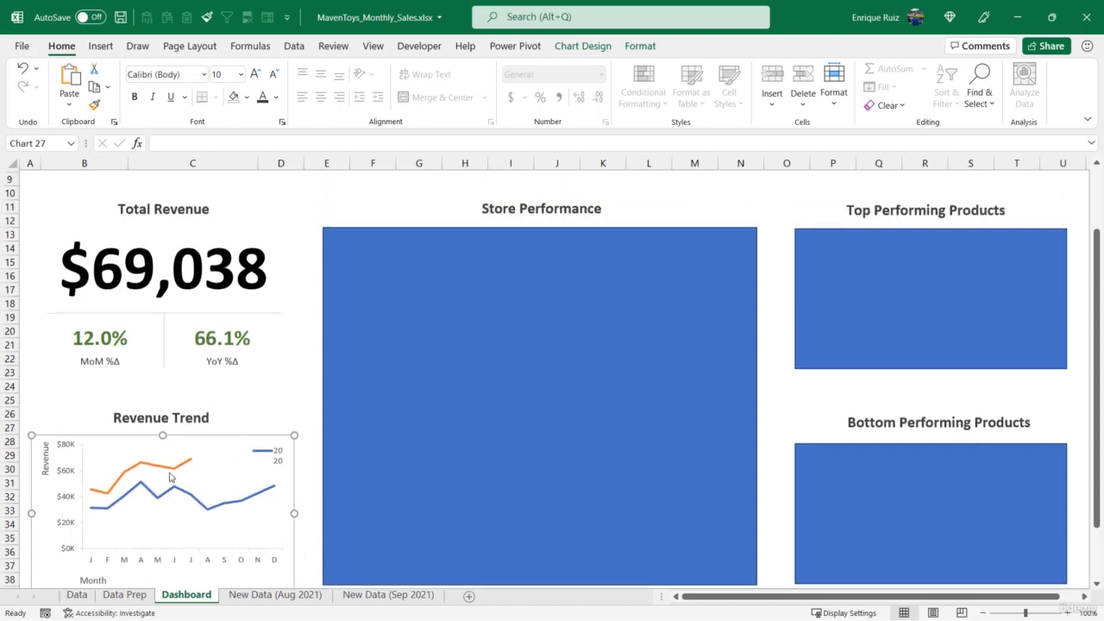
Nudge the Revenue Trend heading up slightly and extend the line chart's top edge up toward it
{"action": "left_click", "coordinate": [185, 431]}
{"action": "left_click_drag", "start_coordinate": [186, 431], "coordinate": [164, 453]}
{"action": "left_click", "coordinate": [178, 472]}
{"action": "left_click", "coordinate": [176, 464]}
{"action": "scroll", "coordinate": [165, 453], "scroll_direction": "down", "scroll_amount": 2}
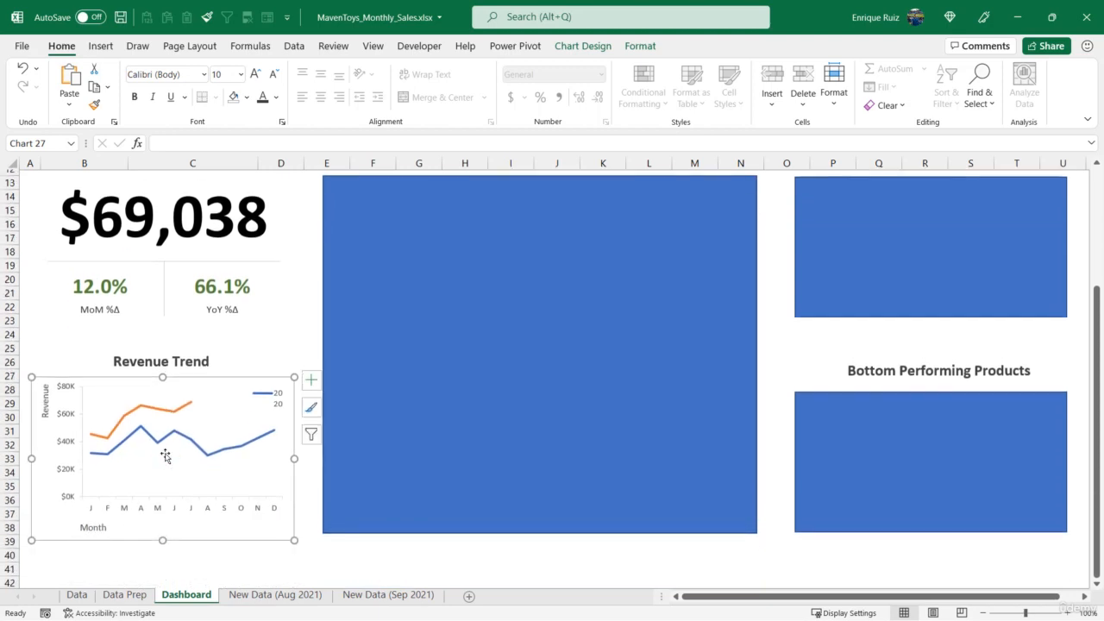
Move the line chart's legend to the lower-right of the plot area and widen the chart slightly to the left
{"action": "left_click", "coordinate": [265, 406]}
{"action": "left_click_drag", "start_coordinate": [261, 406], "coordinate": [235, 458]}
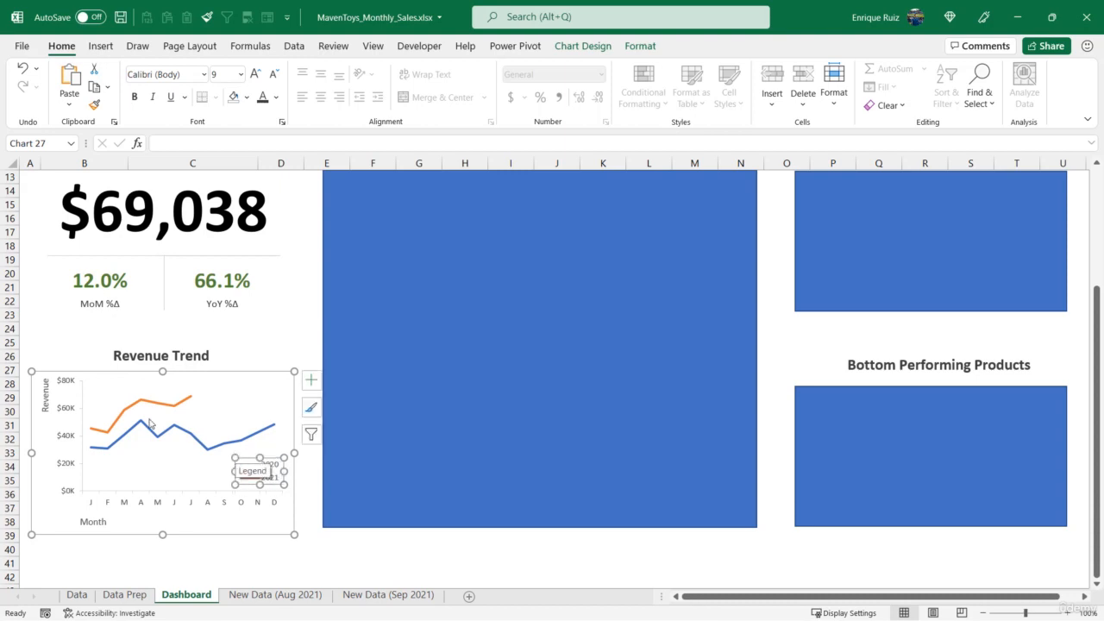
{"action": "left_click", "coordinate": [27, 453]}
{"action": "left_click_drag", "start_coordinate": [27, 453], "coordinate": [26, 453]}
Extend the line chart's plot area downward and lower the Month axis title slightly
{"action": "left_click", "coordinate": [166, 485]}
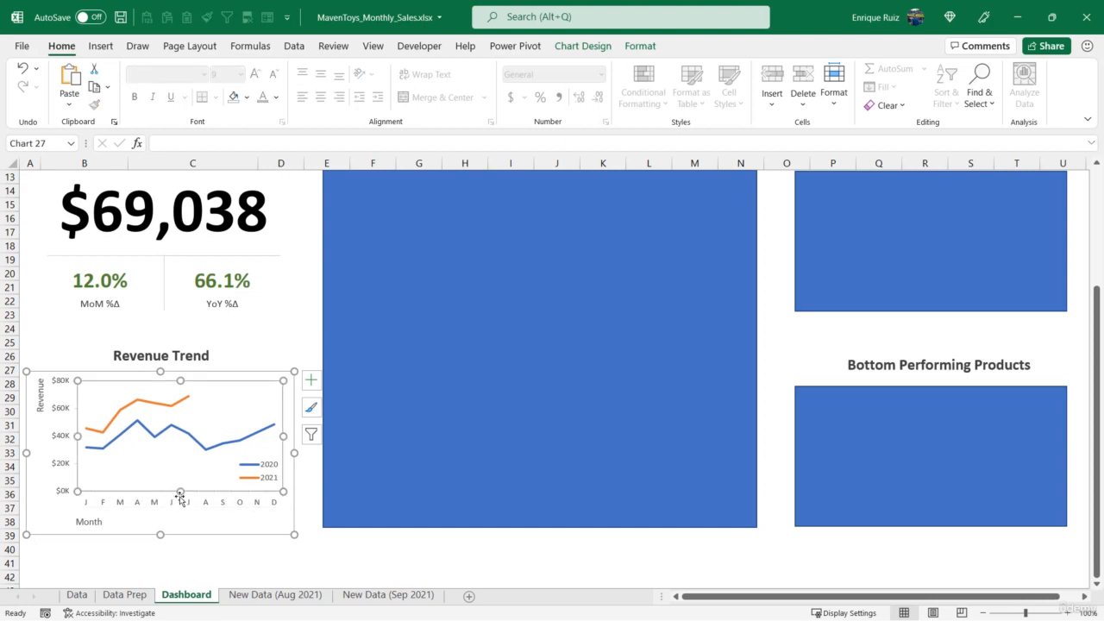
{"action": "left_click_drag", "start_coordinate": [180, 491], "coordinate": [181, 498]}
{"action": "left_click", "coordinate": [95, 524]}
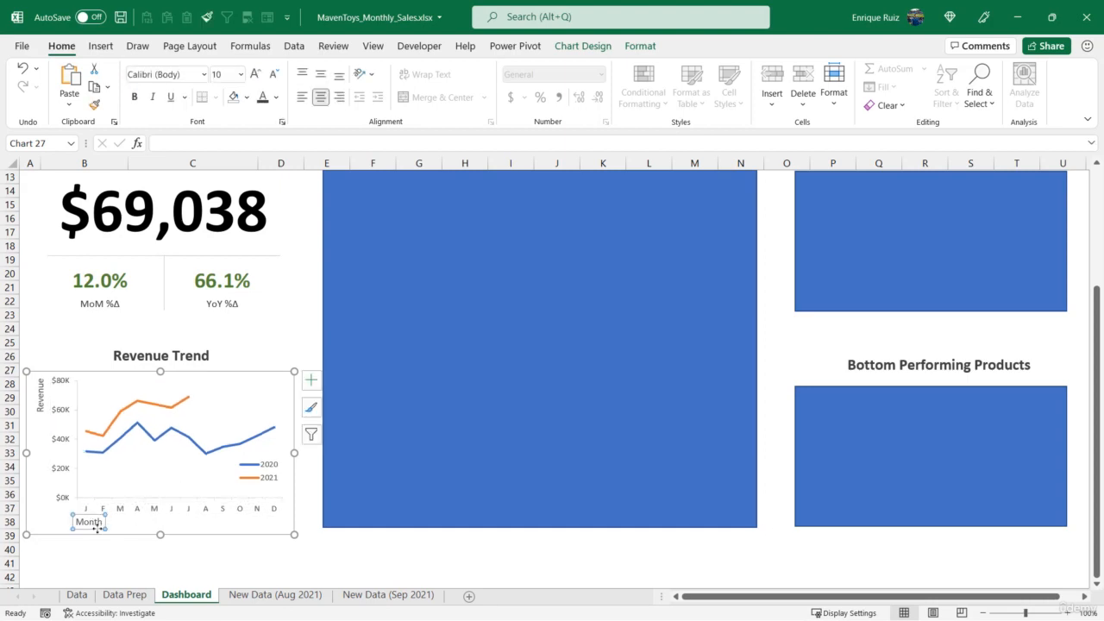
{"action": "left_click_drag", "start_coordinate": [97, 533], "coordinate": [97, 537]}
{"action": "left_click", "coordinate": [307, 534]}
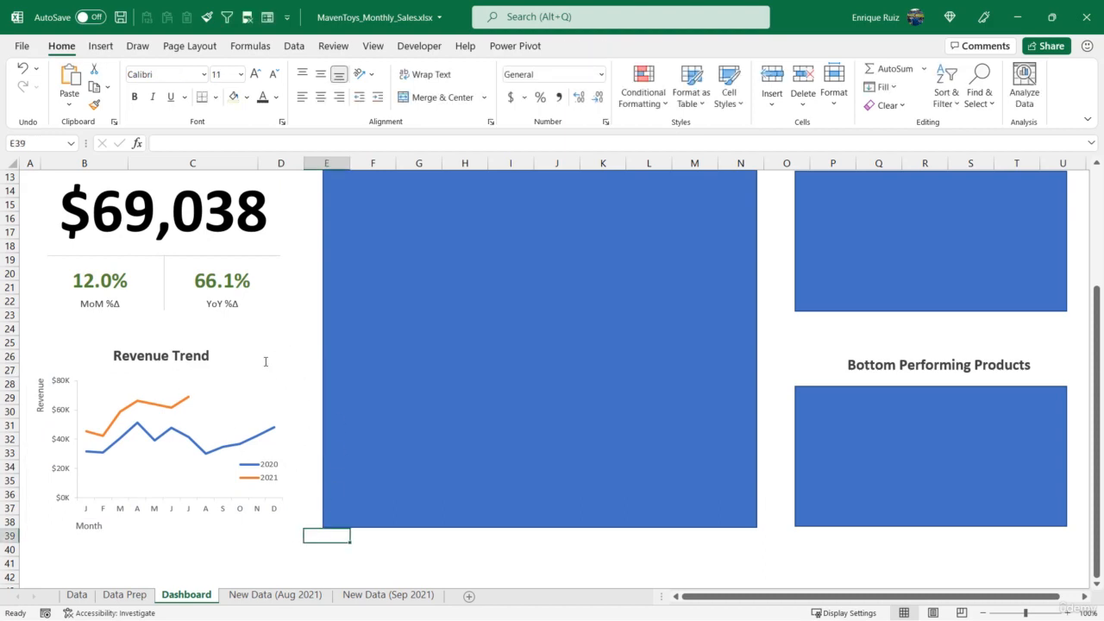
{"action": "scroll", "coordinate": [266, 361], "scroll_direction": "up", "scroll_amount": 2}
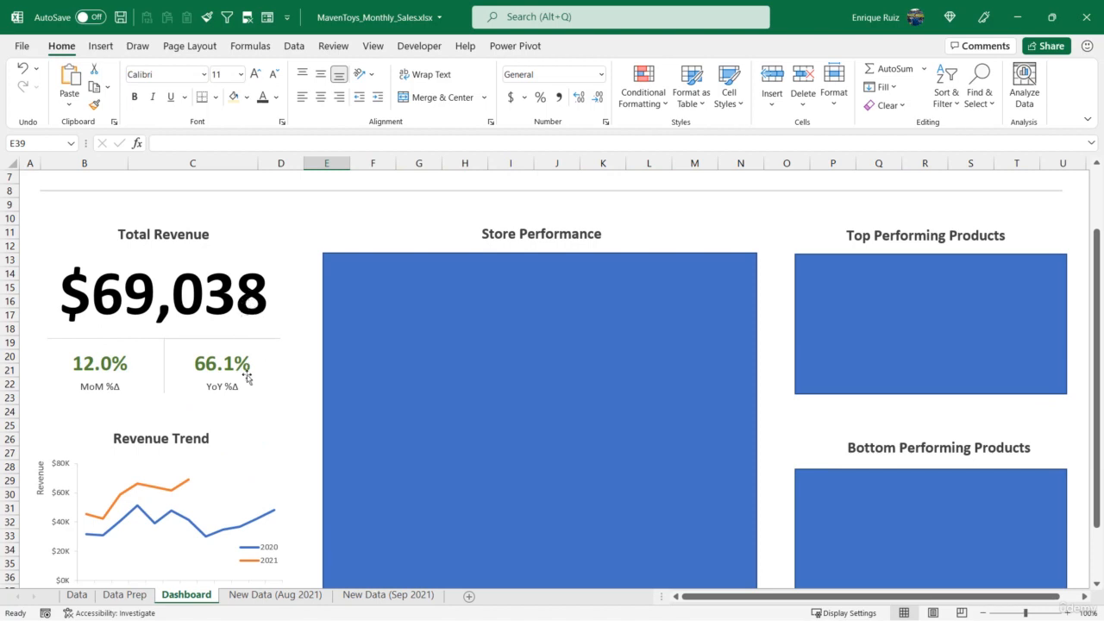
{"action": "scroll", "coordinate": [191, 386], "scroll_direction": "down", "scroll_amount": 3}
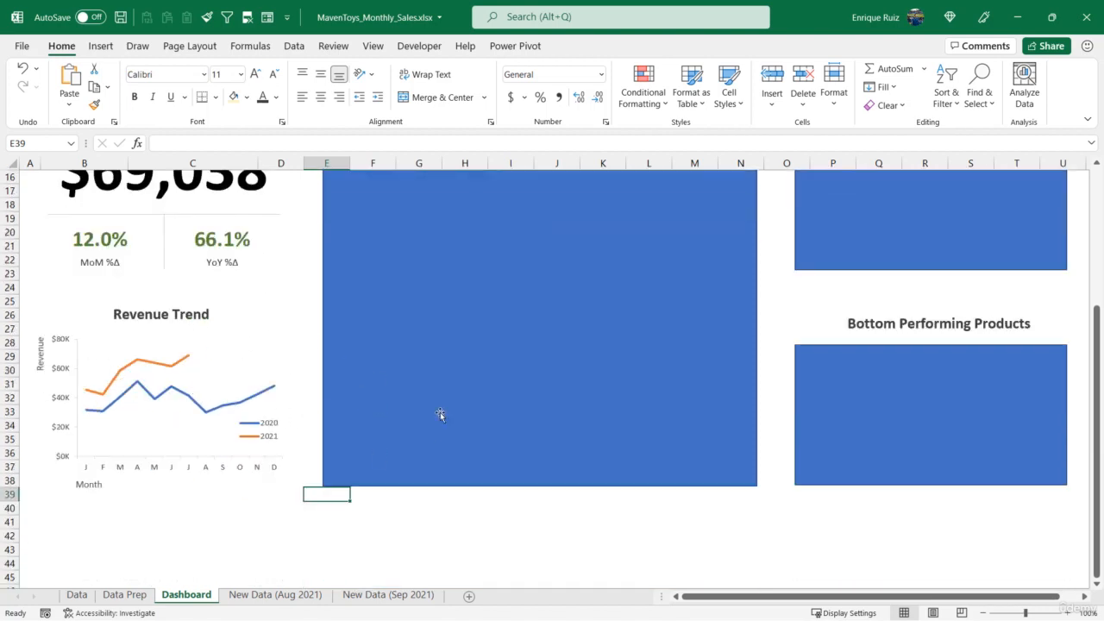
{"action": "scroll", "coordinate": [522, 473], "scroll_direction": "up", "scroll_amount": 4}
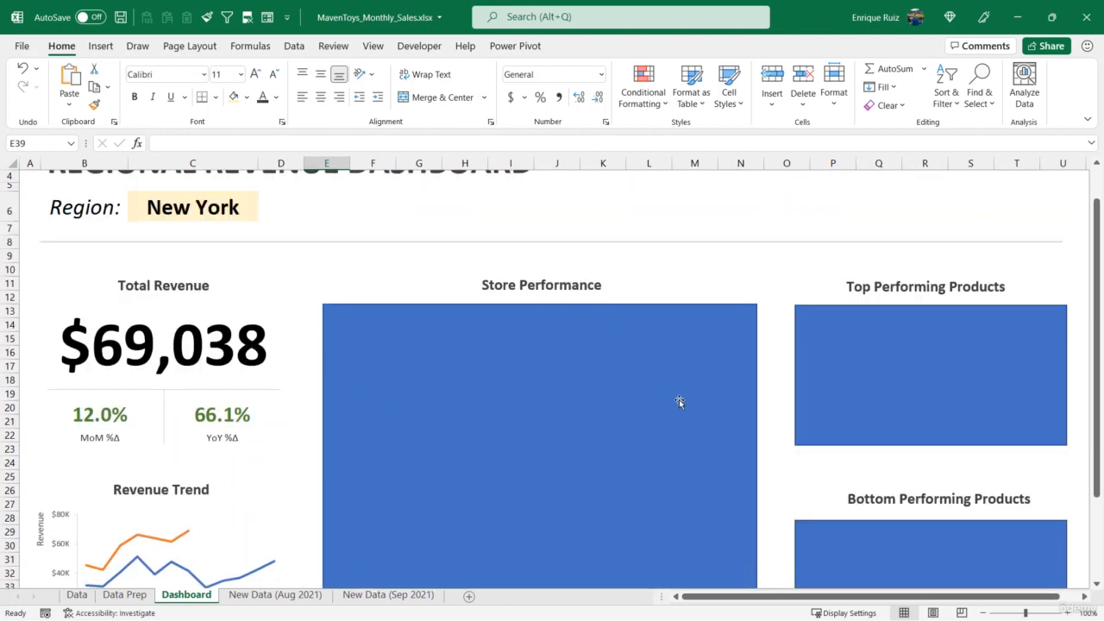
{"action": "scroll", "coordinate": [606, 349], "scroll_direction": "down", "scroll_amount": 4}
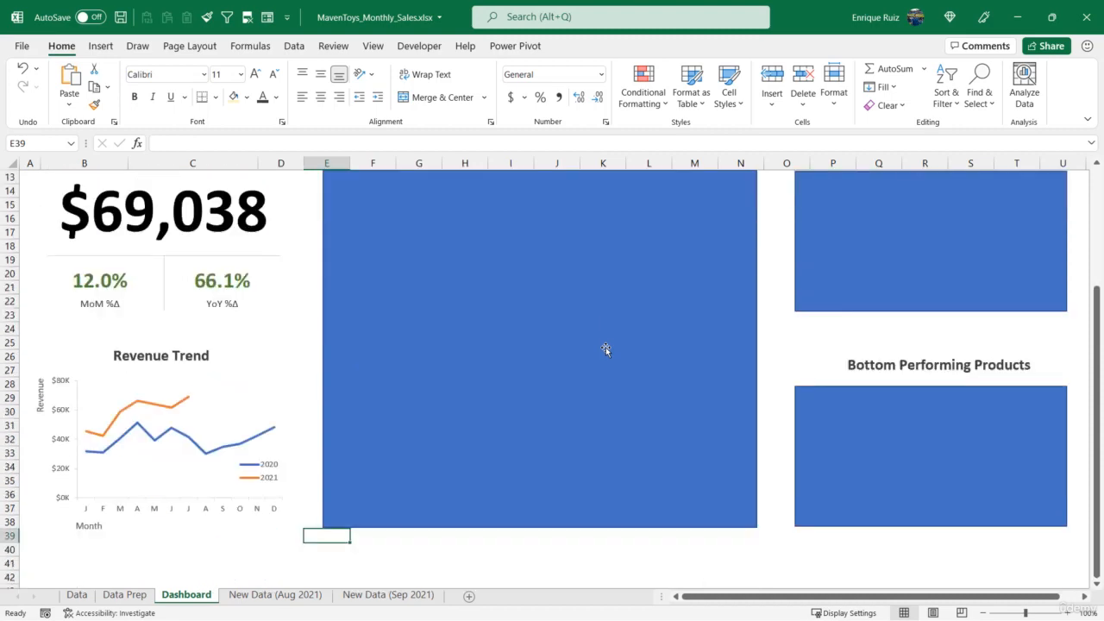
Cut the store revenue and MoM %Δ bar charts together from Data Prep and paste them into the Dashboard sheet
{"action": "left_click", "coordinate": [145, 592]}
{"action": "left_click", "coordinate": [681, 383]}
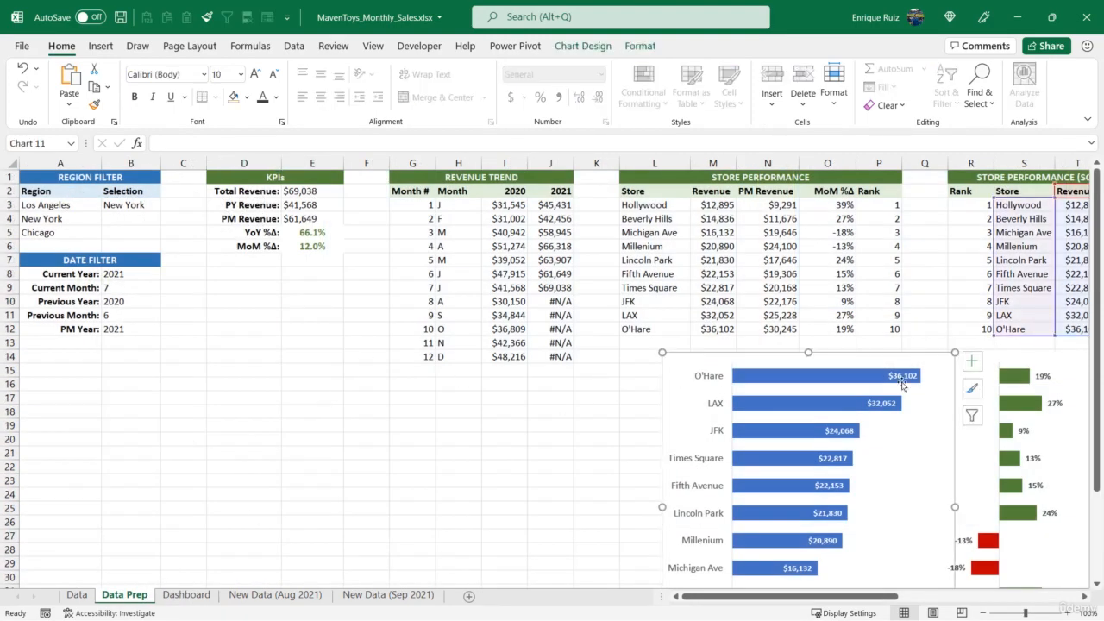
{"action": "left_click", "coordinate": [1003, 361]}
{"action": "key", "text": "Delete"}
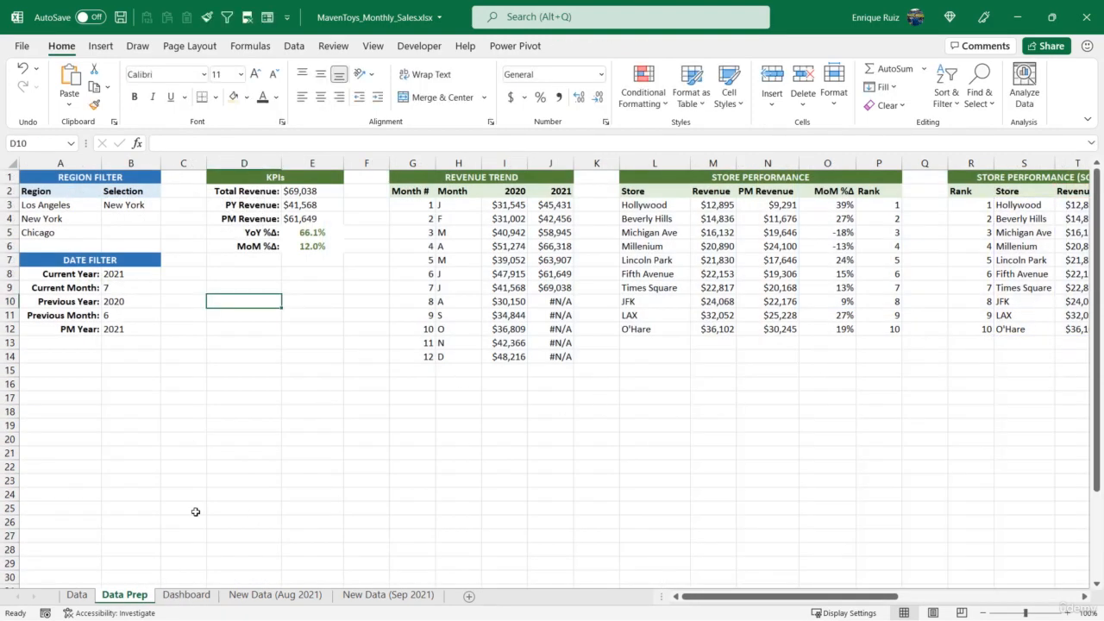
{"action": "left_click", "coordinate": [172, 600]}
{"action": "scroll", "coordinate": [441, 370], "scroll_direction": "up", "scroll_amount": 5}
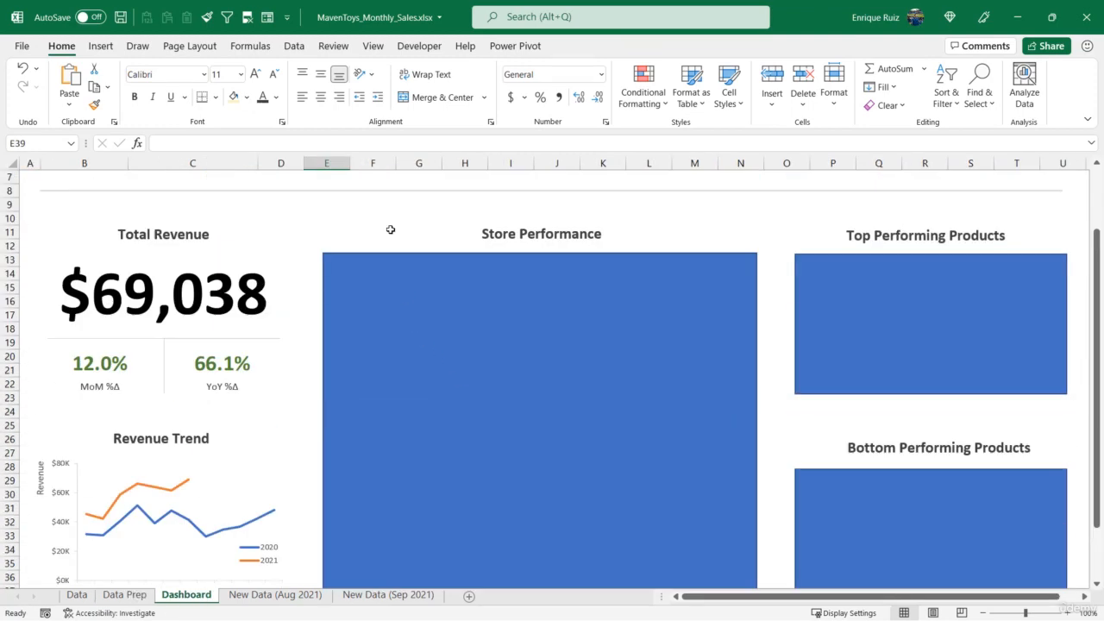
{"action": "left_click", "coordinate": [384, 219]}
{"action": "key", "text": "ctrl+v"}
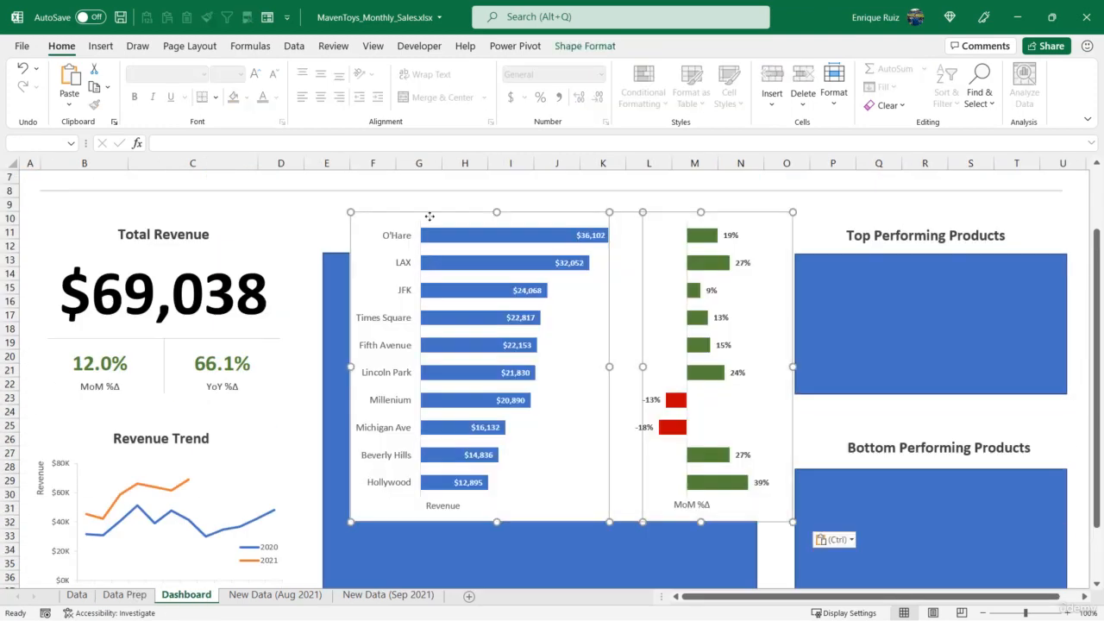
Align both store bar charts with the Store Performance placeholder's top-left corner and stretch them down past its bottom edge
{"action": "left_click_drag", "start_coordinate": [430, 214], "coordinate": [404, 251]}
{"action": "left_click", "coordinate": [404, 251]}
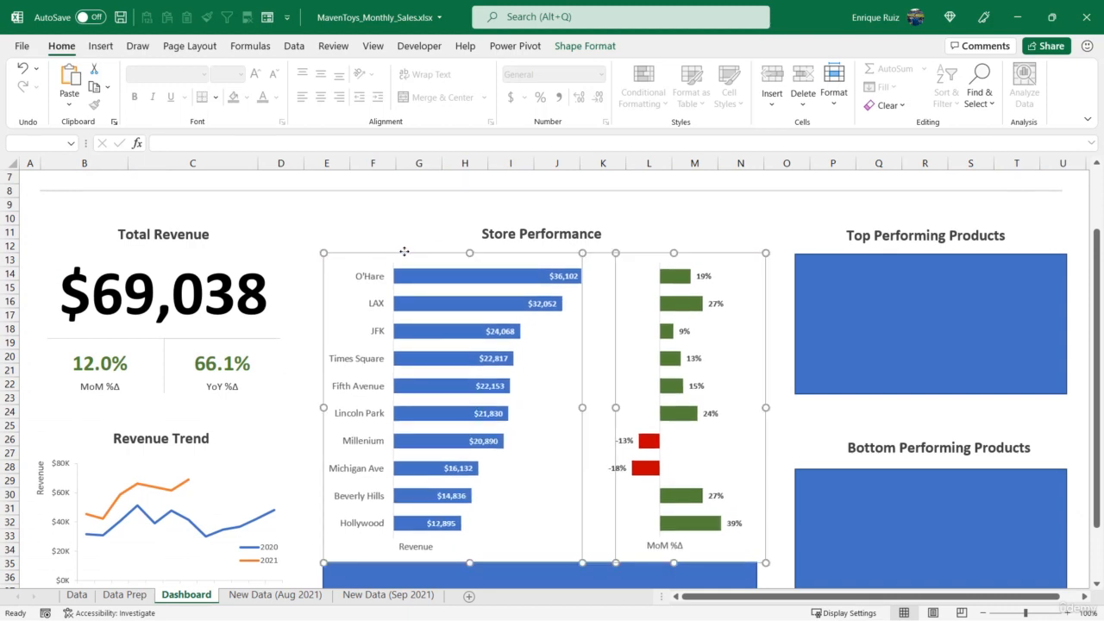
{"action": "scroll", "coordinate": [403, 251], "scroll_direction": "down", "scroll_amount": 3}
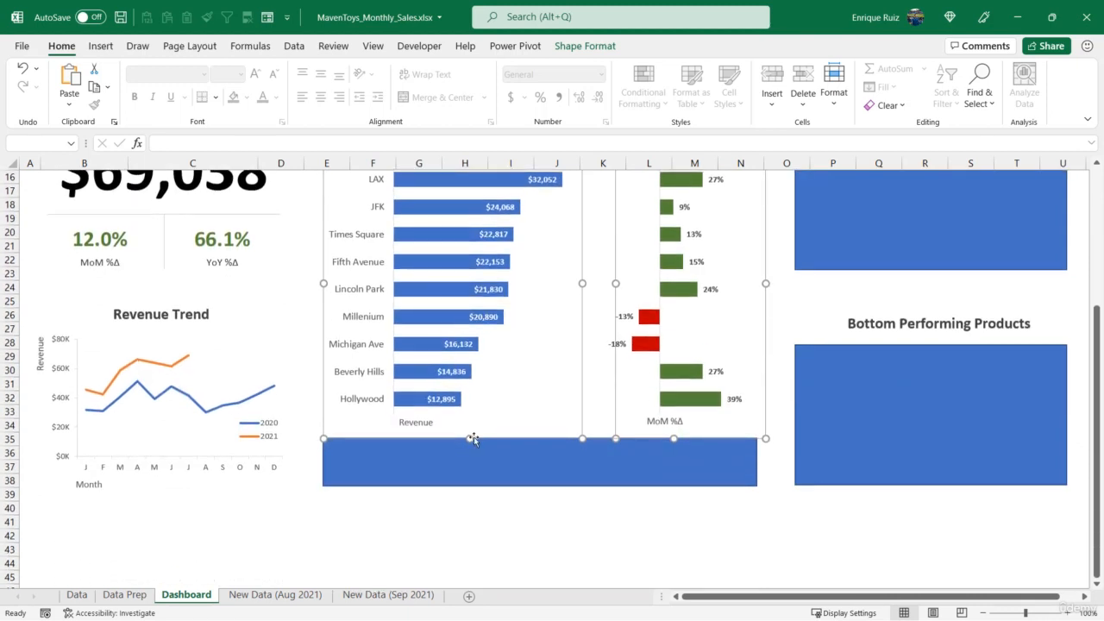
{"action": "left_click_drag", "start_coordinate": [473, 439], "coordinate": [469, 493]}
{"action": "left_click", "coordinate": [420, 522]}
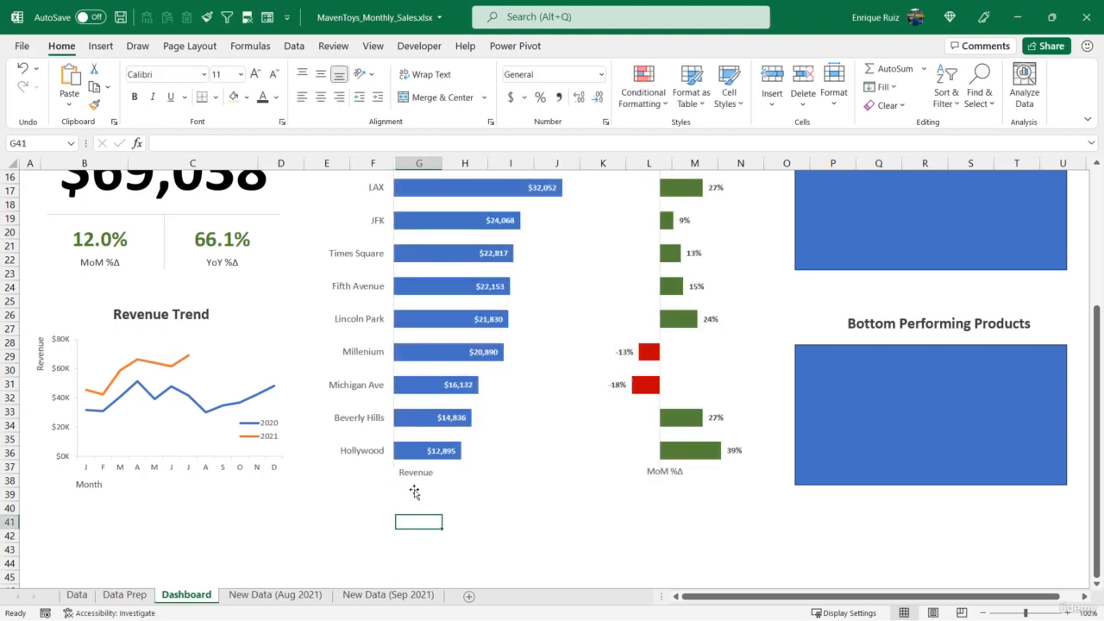
Lower the Revenue and MoM %Δ axis titles slightly in the two store bar charts
{"action": "left_click", "coordinate": [414, 476]}
{"action": "left_click_drag", "start_coordinate": [414, 480], "coordinate": [414, 489]}
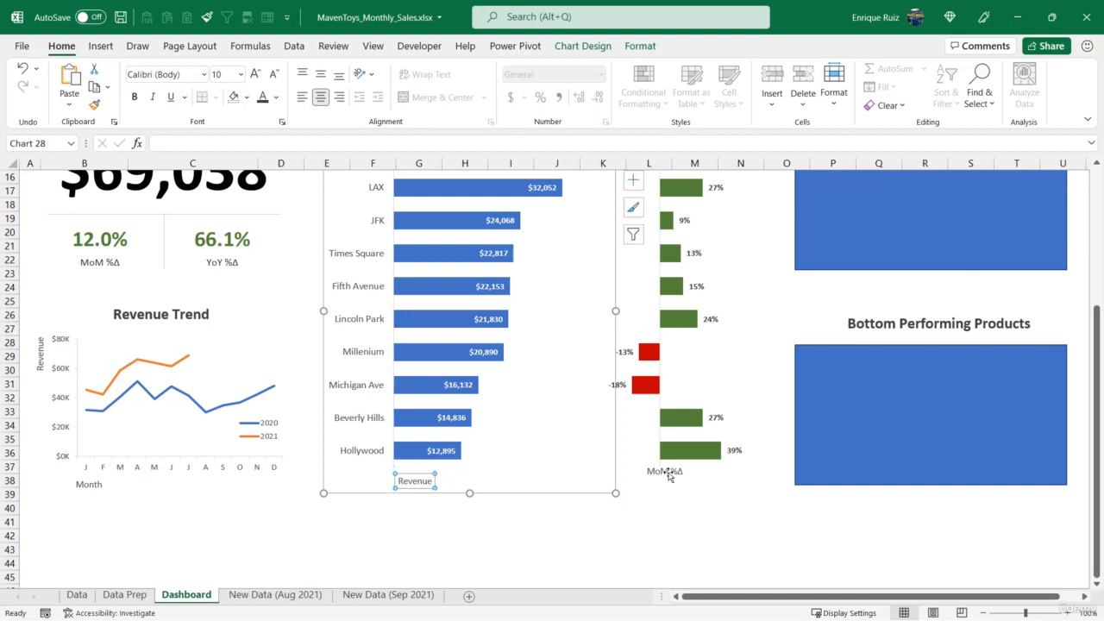
{"action": "left_click", "coordinate": [666, 473]}
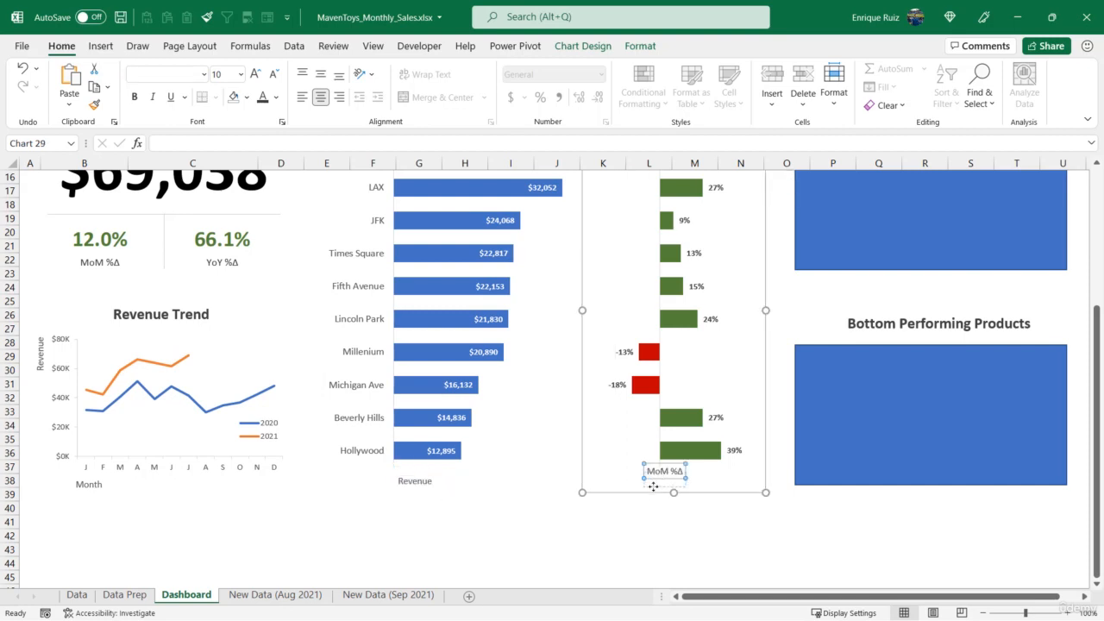
{"action": "left_click_drag", "start_coordinate": [653, 488], "coordinate": [653, 489]}
Shift the MoM %Δ bar chart slightly left over the revenue chart and set its chart area to no fill
{"action": "scroll", "coordinate": [653, 489], "scroll_direction": "up", "scroll_amount": 3}
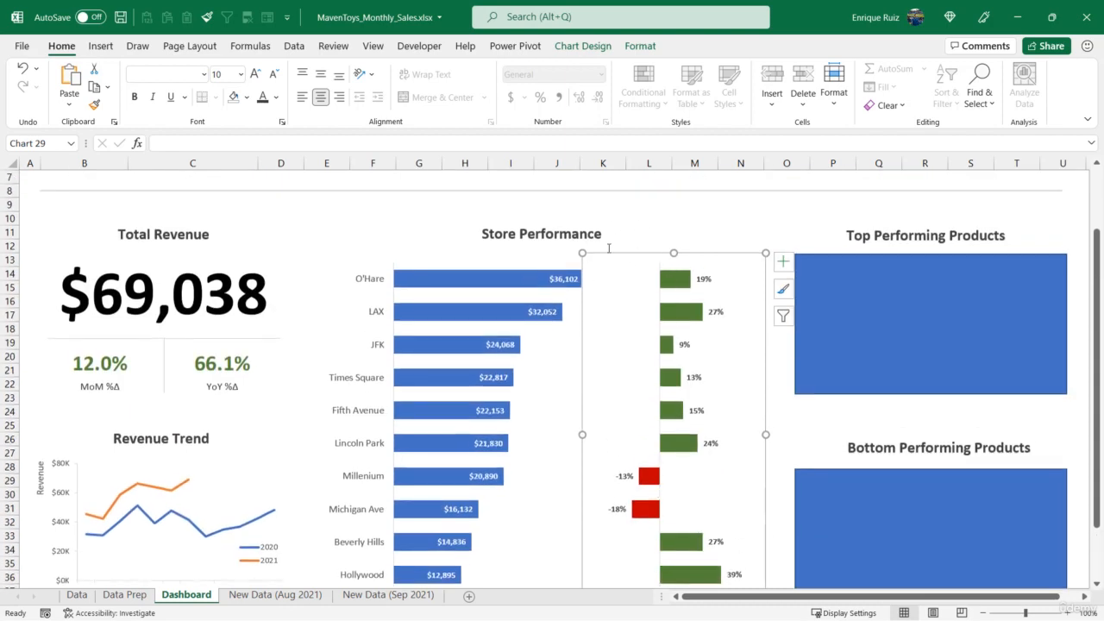
{"action": "left_click_drag", "start_coordinate": [632, 252], "coordinate": [616, 254]}
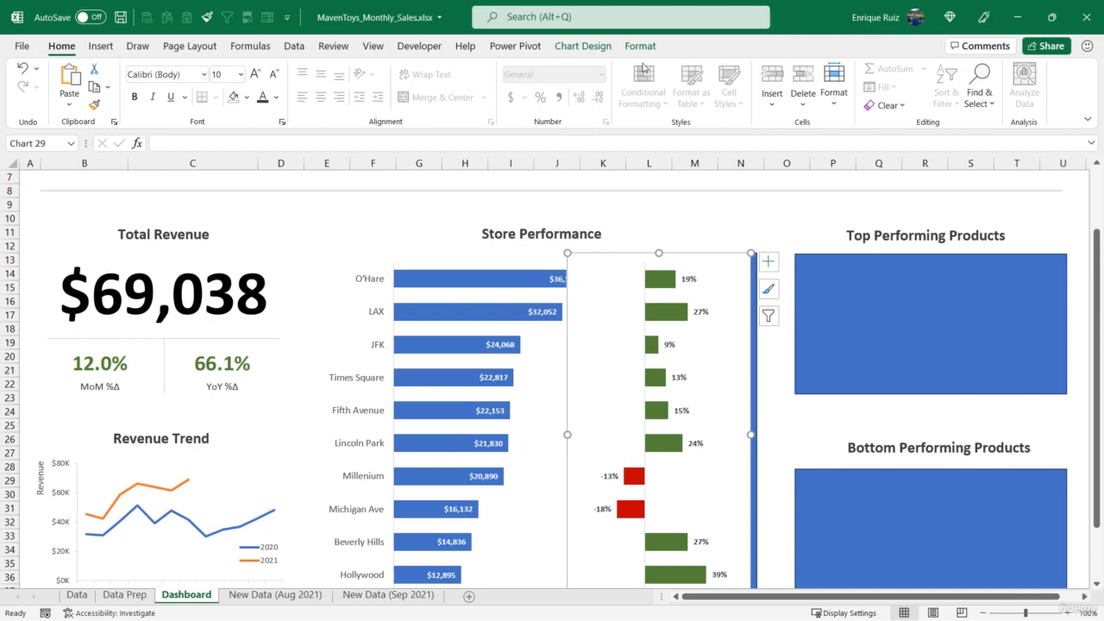
{"action": "left_click", "coordinate": [641, 45]}
{"action": "left_click", "coordinate": [402, 68]}
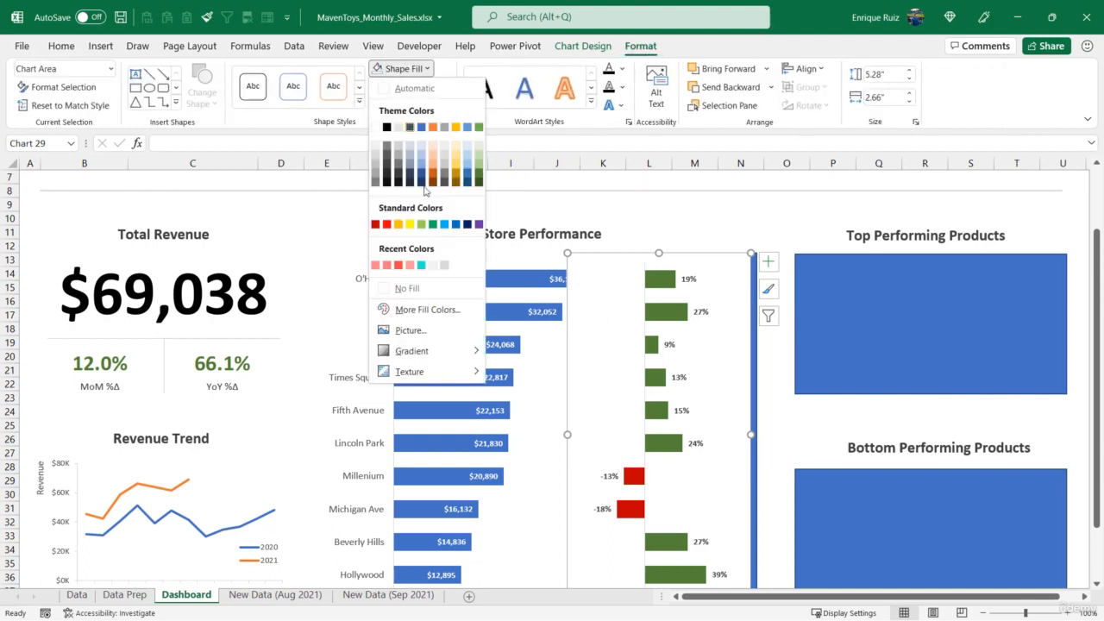
{"action": "left_click", "coordinate": [410, 288]}
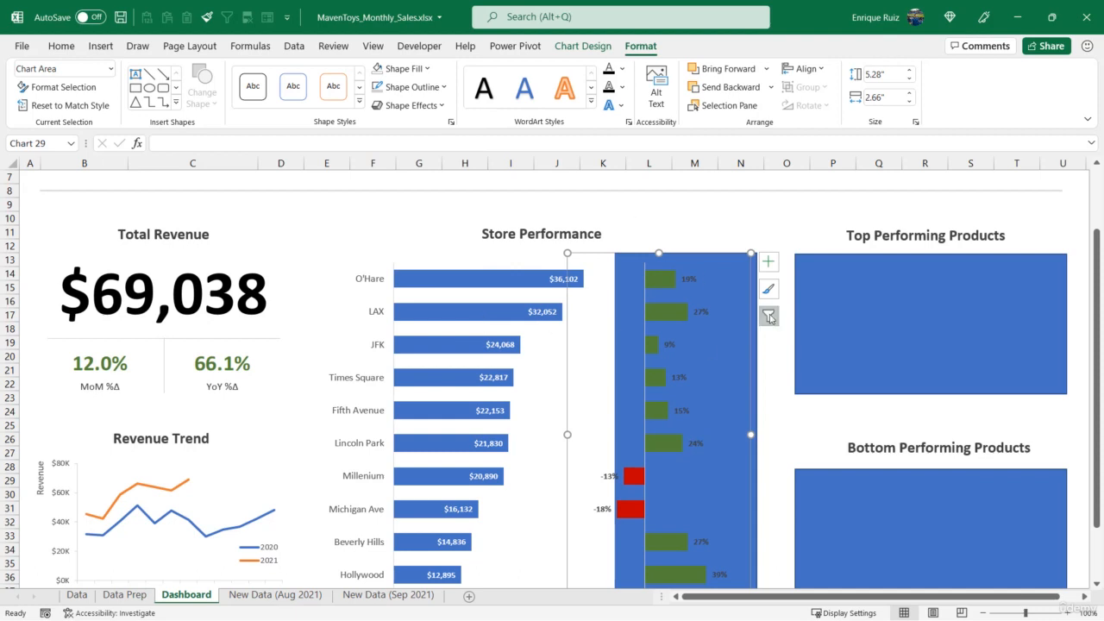
Delete the blue Store Performance placeholder rectangle behind the two store bar charts
{"action": "left_click", "coordinate": [756, 347]}
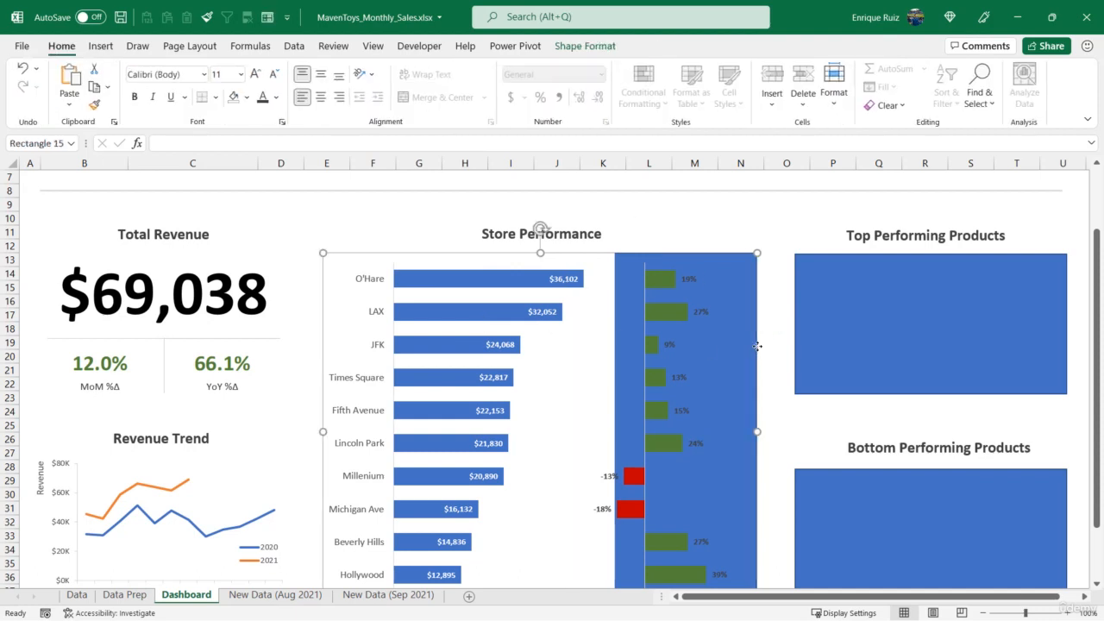
{"action": "key", "text": "Delete"}
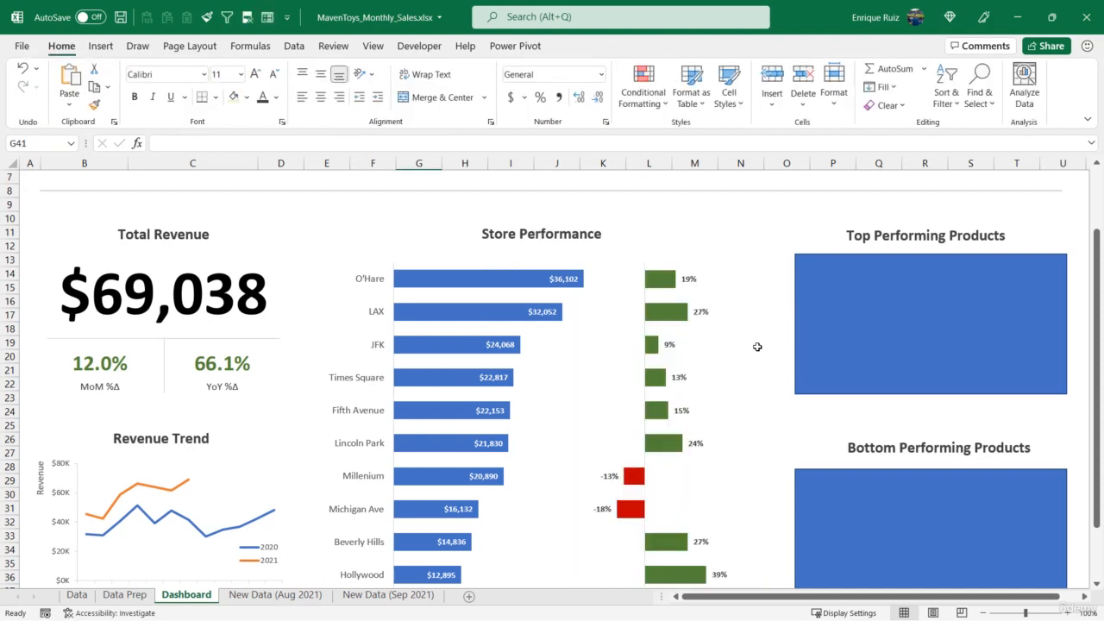
{"action": "left_click", "coordinate": [597, 264]}
{"action": "left_click", "coordinate": [627, 256]}
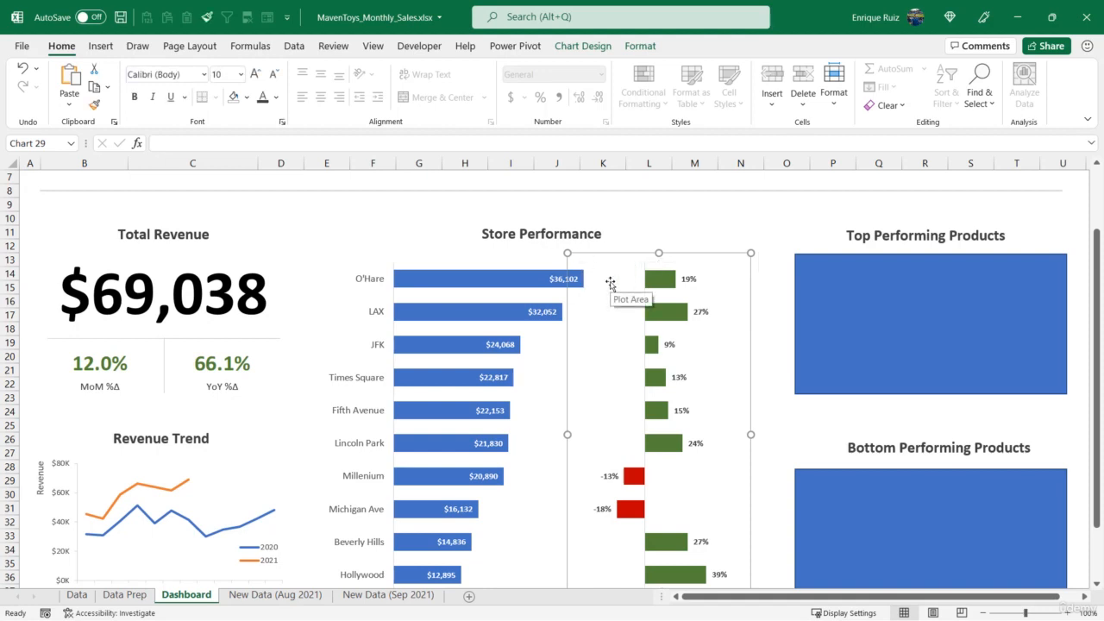
Narrow the store revenue bar chart by pulling its left edge slightly inward
{"action": "scroll", "coordinate": [611, 285], "scroll_direction": "down", "scroll_amount": 1}
{"action": "left_click", "coordinate": [322, 293]}
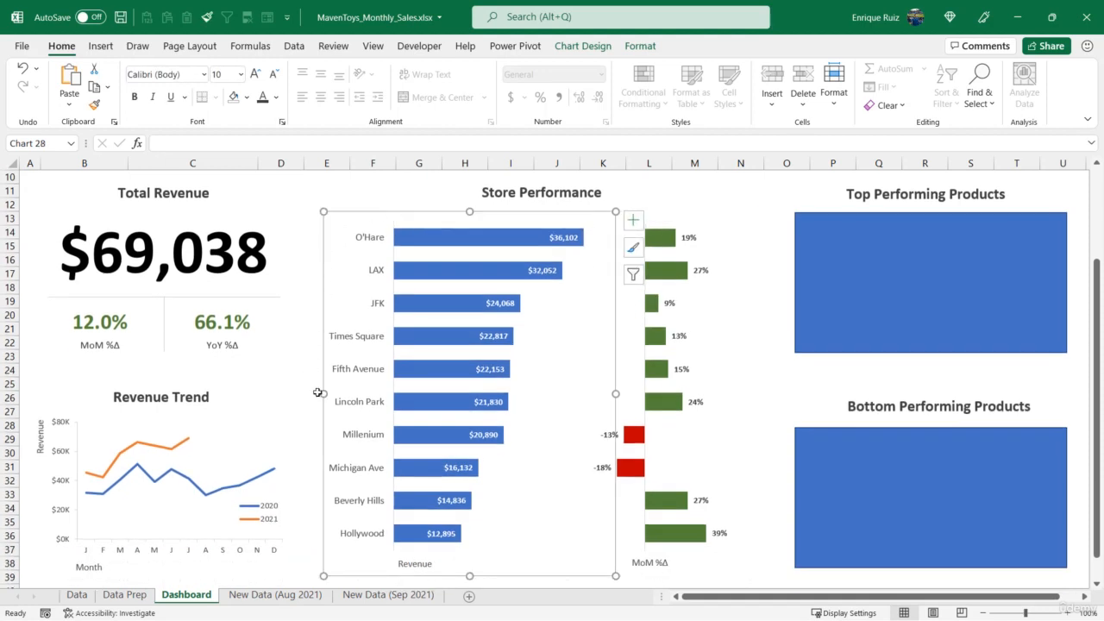
{"action": "left_click_drag", "start_coordinate": [323, 394], "coordinate": [338, 393]}
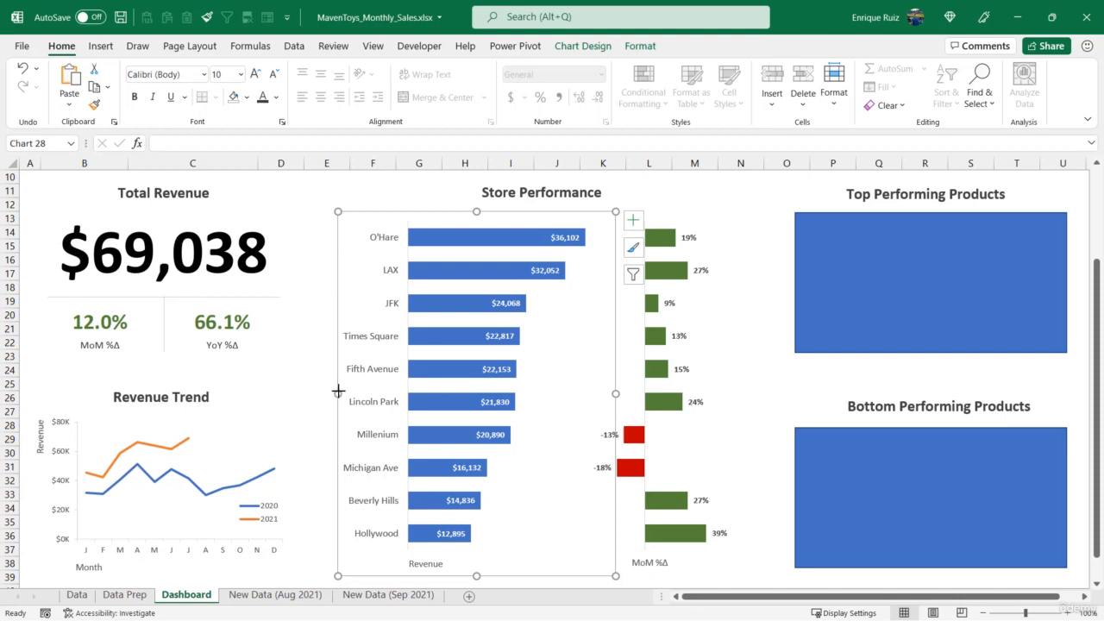
{"action": "left_click_drag", "start_coordinate": [338, 393], "coordinate": [345, 392]}
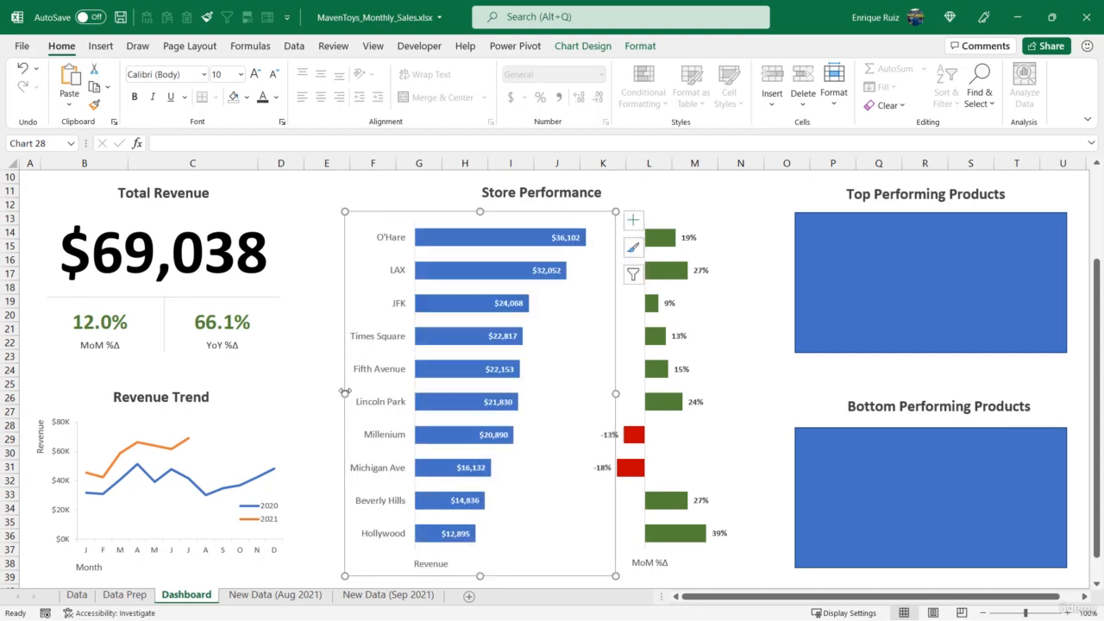
Set the store name labels to 12 pt and the data labels of both store bar charts to 10.5 pt
{"action": "left_click", "coordinate": [396, 240]}
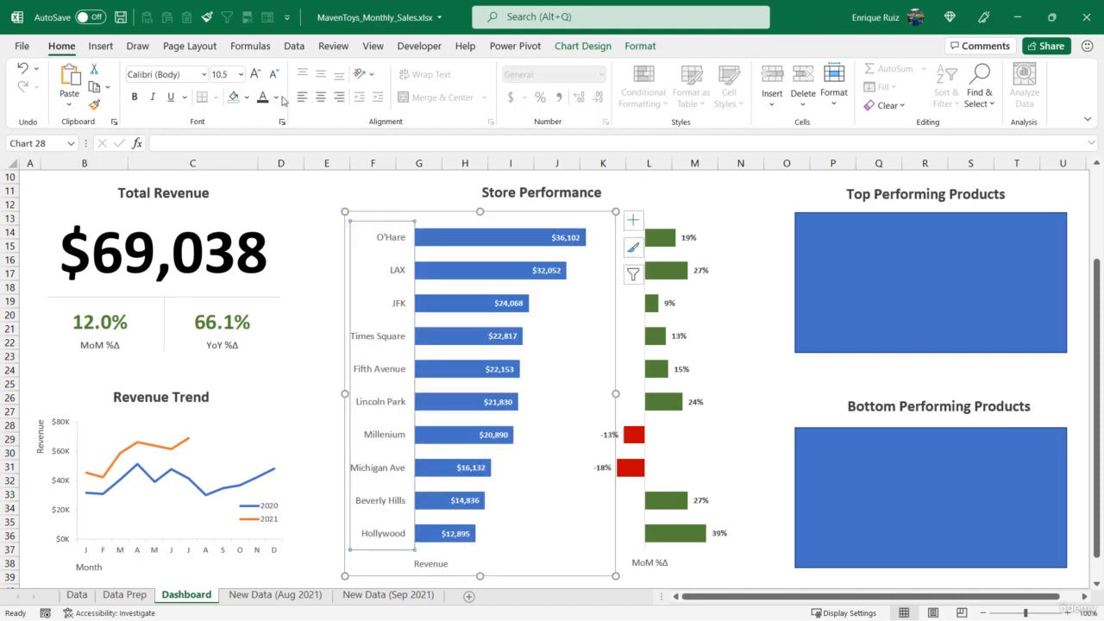
{"action": "left_click", "coordinate": [255, 74]}
{"action": "left_click", "coordinate": [255, 74]}
{"action": "left_click", "coordinate": [554, 233]}
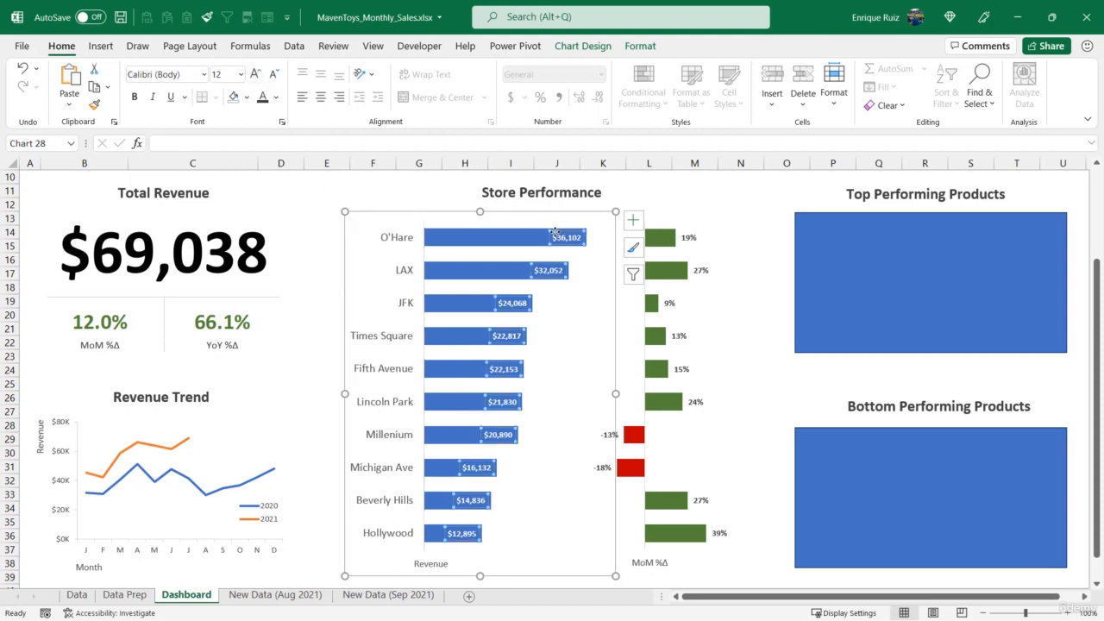
{"action": "left_click", "coordinate": [273, 73]}
{"action": "left_click", "coordinate": [273, 73]}
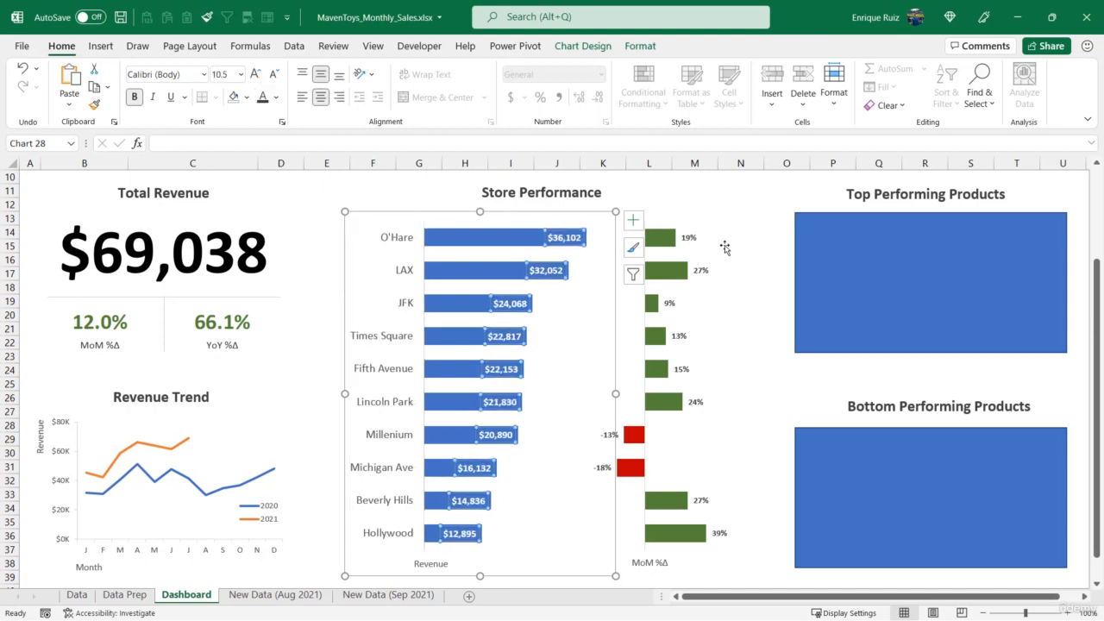
{"action": "left_click", "coordinate": [690, 239]}
{"action": "left_click", "coordinate": [256, 73]}
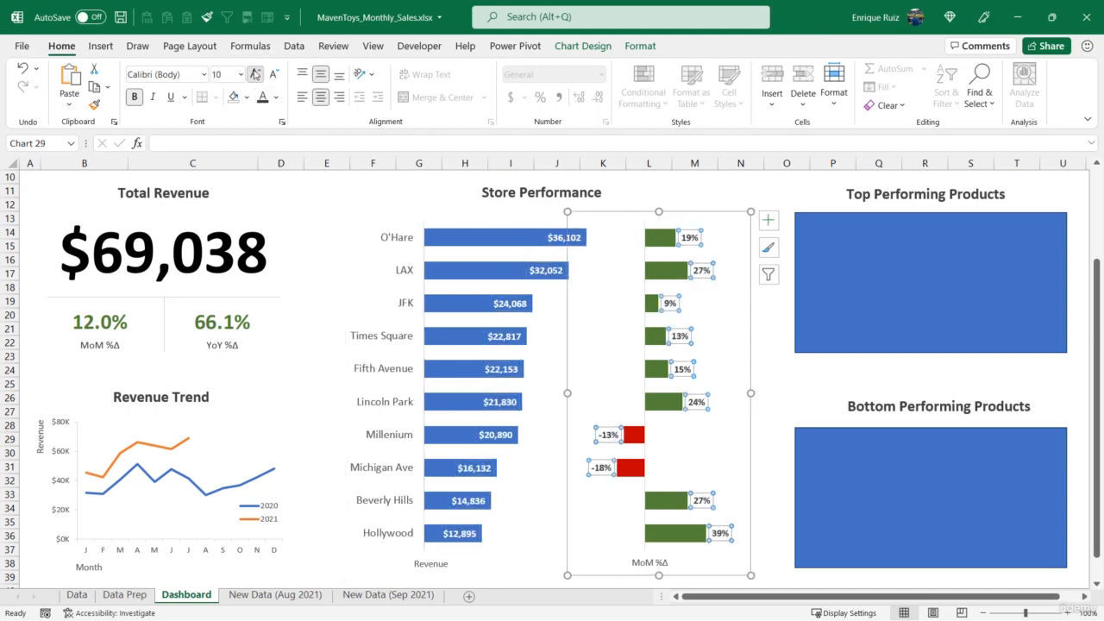
{"action": "left_click", "coordinate": [255, 74]}
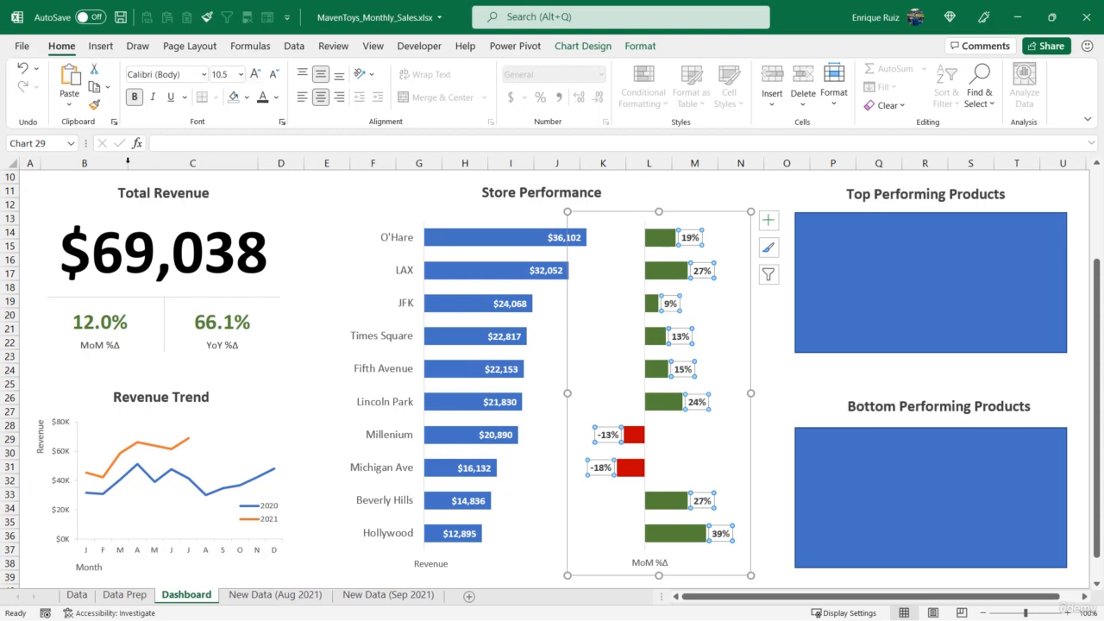
Increase the font size of the Revenue Trend chart's axis labels and its Revenue and Month titles by one increment
{"action": "left_click", "coordinate": [69, 424]}
{"action": "left_click", "coordinate": [69, 424]}
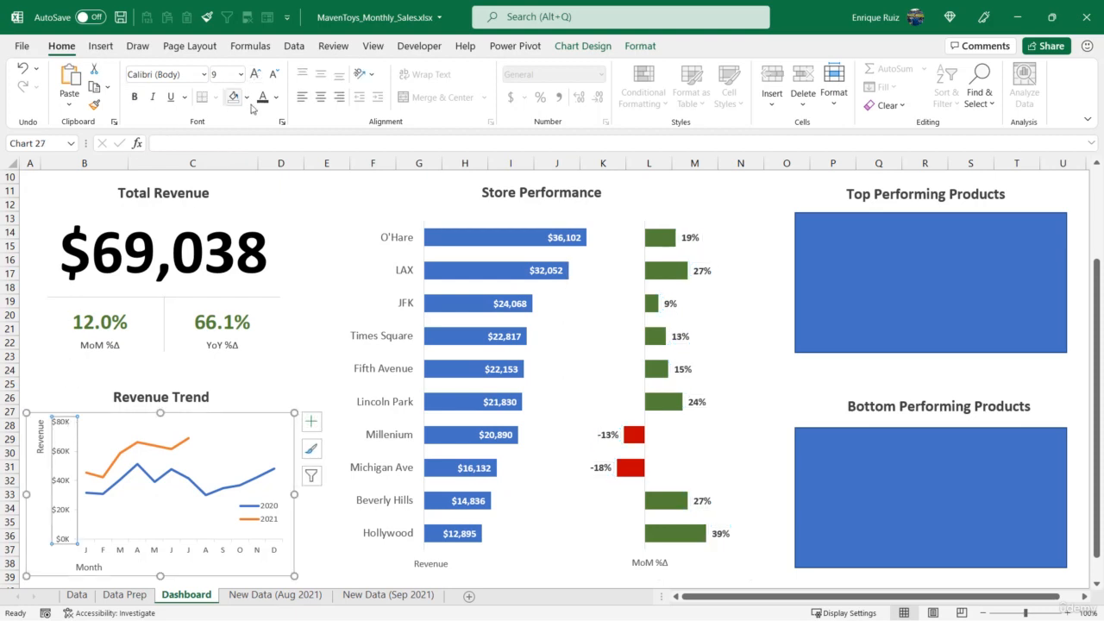
{"action": "left_click", "coordinate": [259, 77]}
{"action": "left_click", "coordinate": [42, 429]}
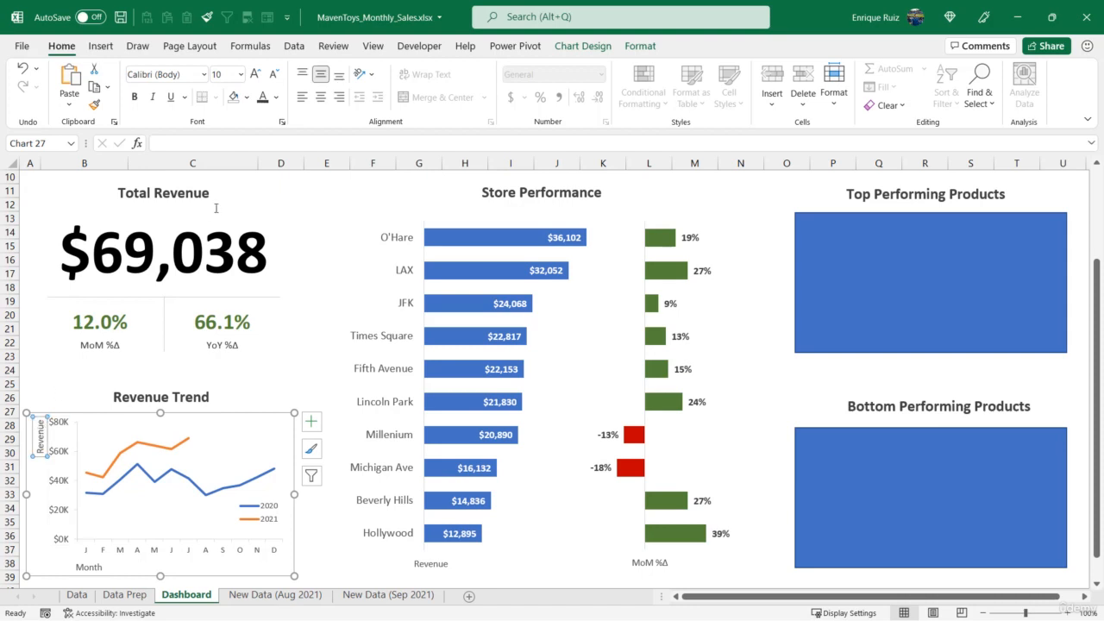
{"action": "left_click", "coordinate": [148, 552]}
{"action": "left_click", "coordinate": [170, 552]}
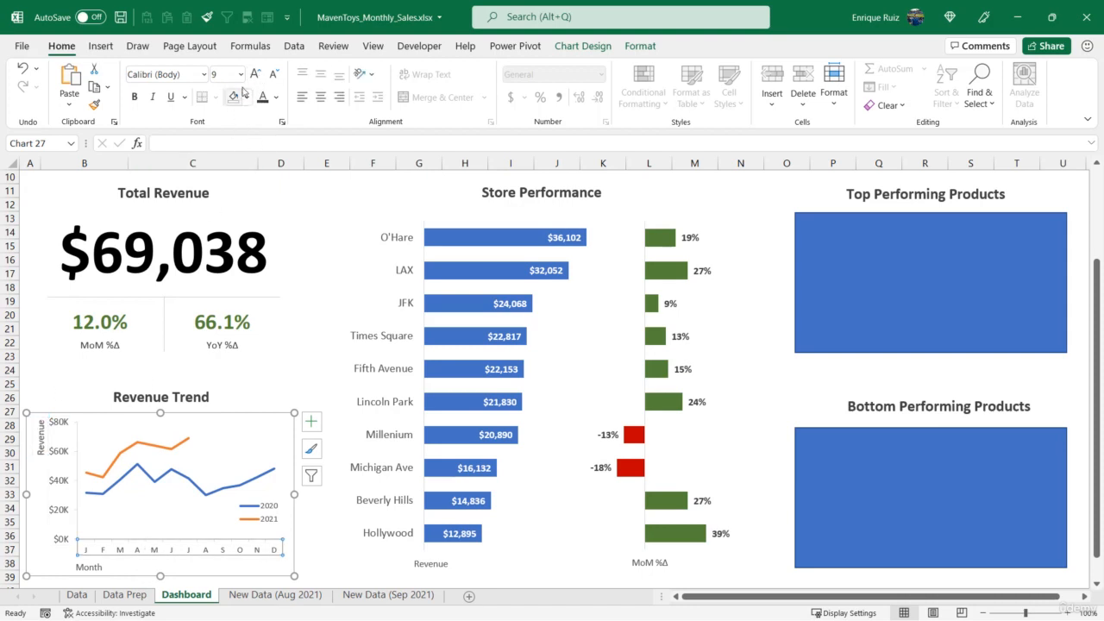
{"action": "left_click", "coordinate": [90, 567]}
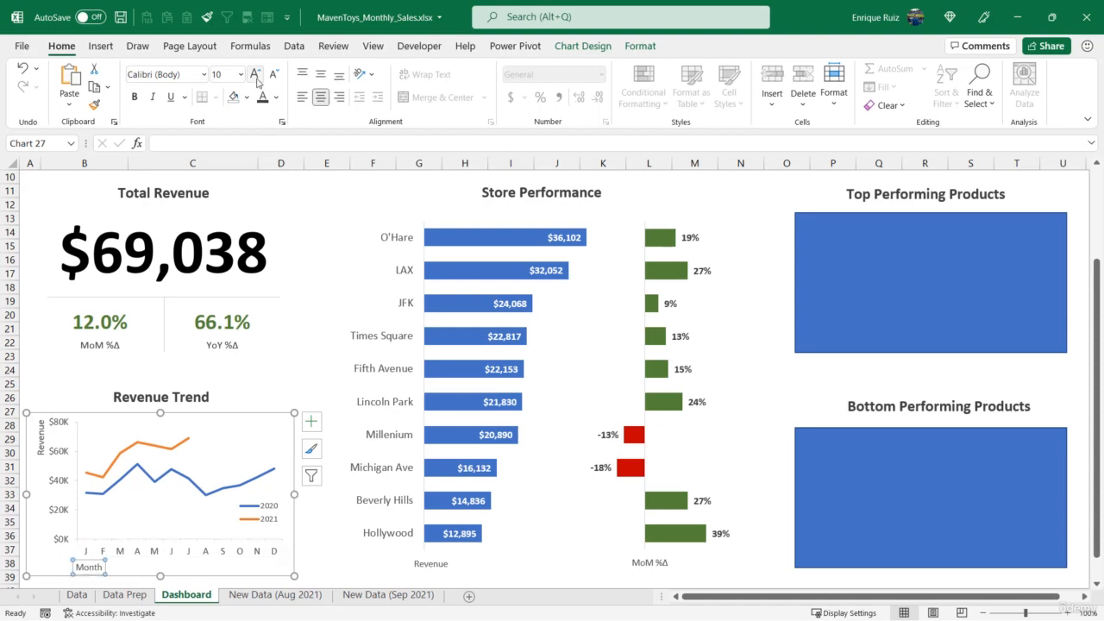
Move the Revenue Trend chart's Revenue axis title slightly left, away from the dollar labels
{"action": "left_click", "coordinate": [40, 438]}
{"action": "left_click", "coordinate": [41, 435]}
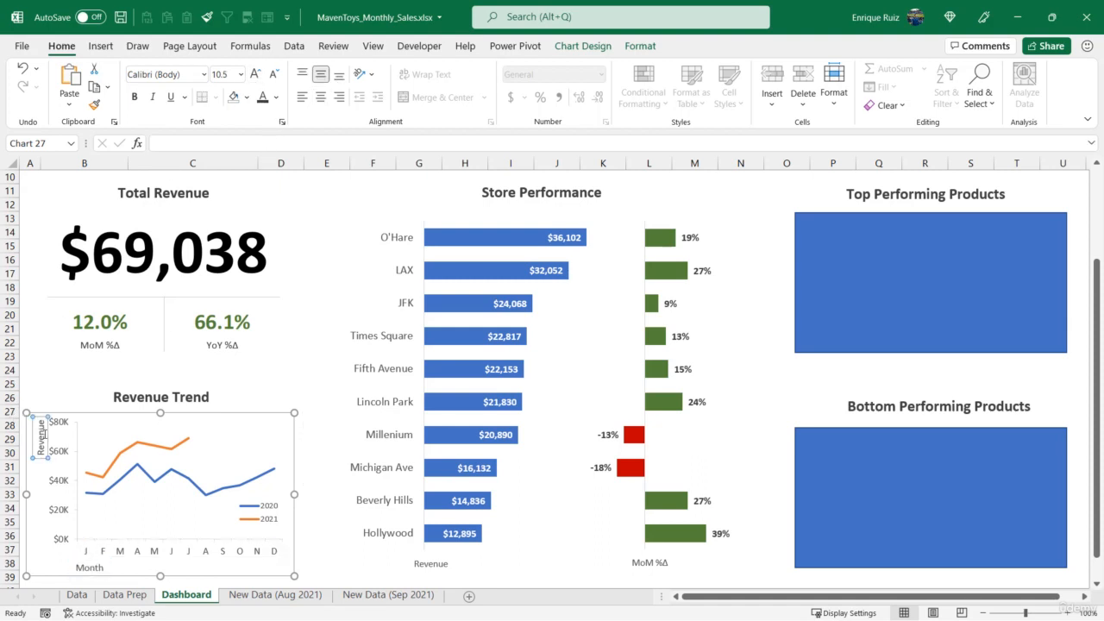
{"action": "left_click", "coordinate": [45, 434]}
{"action": "left_click", "coordinate": [44, 435]}
{"action": "left_click", "coordinate": [50, 387]}
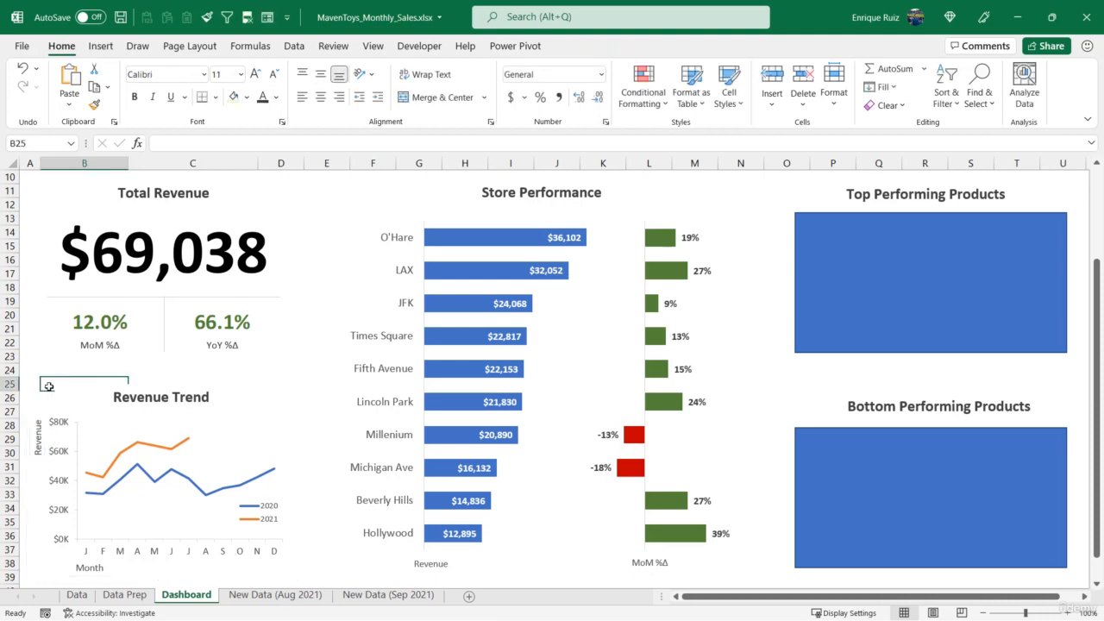
Nudge the MoM %Δ bar chart slightly further left, closer to the store revenue bars
{"action": "left_click", "coordinate": [718, 214]}
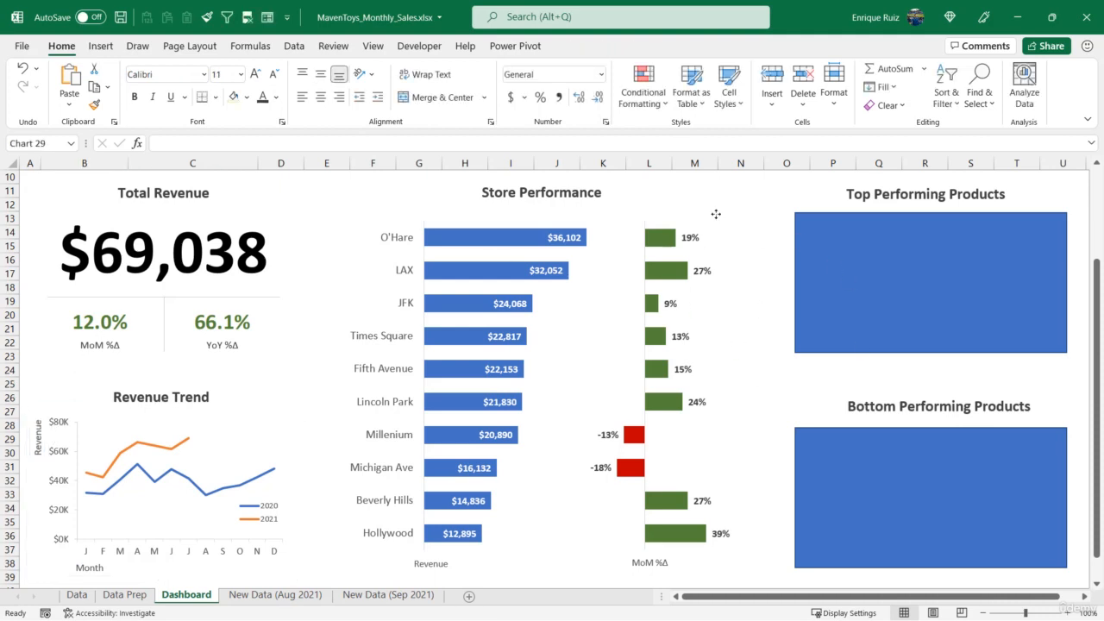
{"action": "left_click_drag", "start_coordinate": [719, 213], "coordinate": [712, 213]}
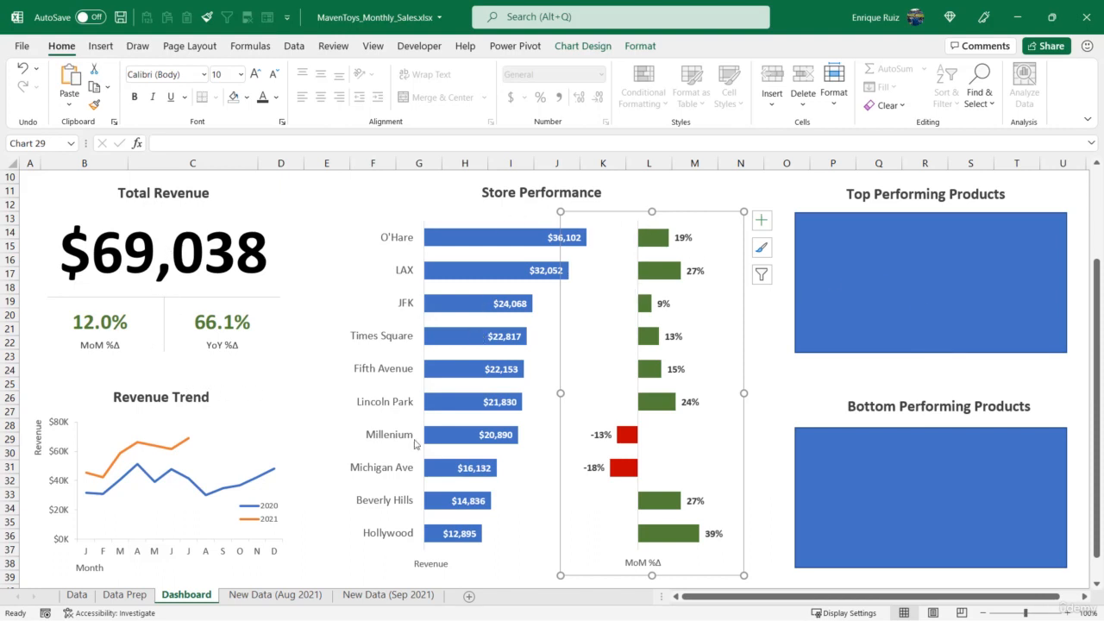
Select every object on the dashboard, including the titles, divider lines, KPIs, charts and placeholder rectangles
{"action": "scroll", "coordinate": [790, 330], "scroll_direction": "up", "scroll_amount": 3}
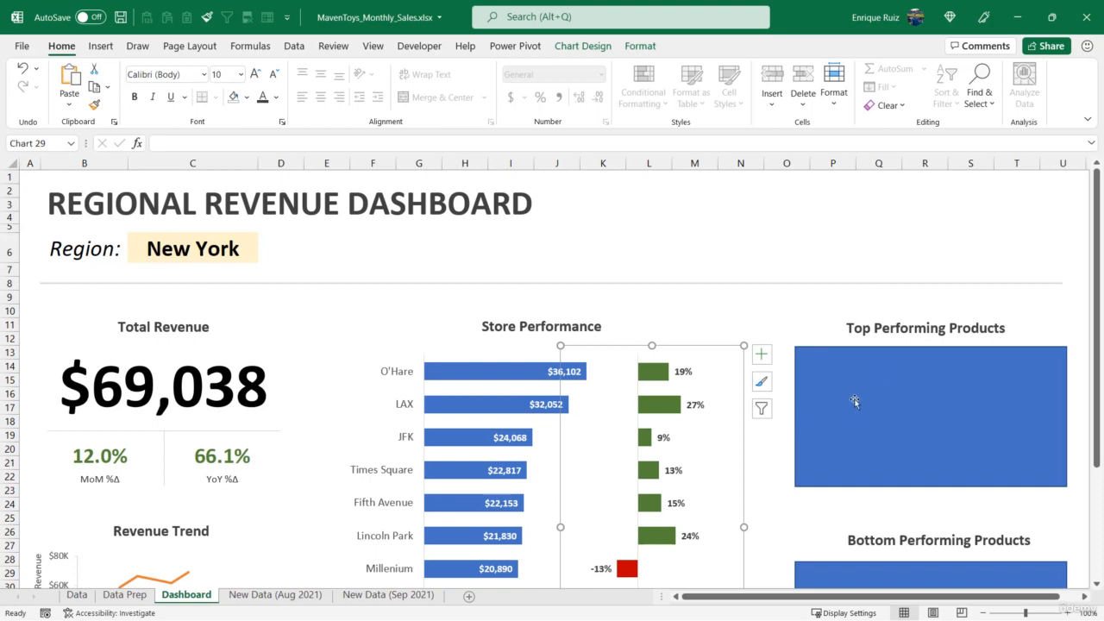
{"action": "left_click", "coordinate": [776, 310]}
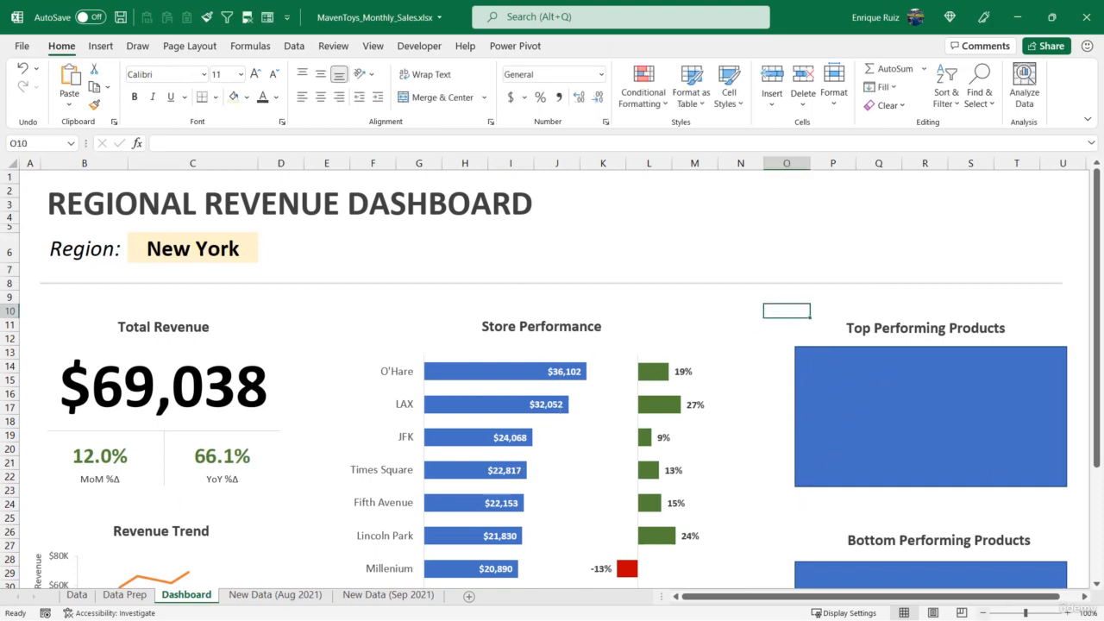
{"action": "left_click", "coordinate": [982, 613]}
{"action": "left_click", "coordinate": [981, 614]}
{"action": "left_click", "coordinate": [982, 613]}
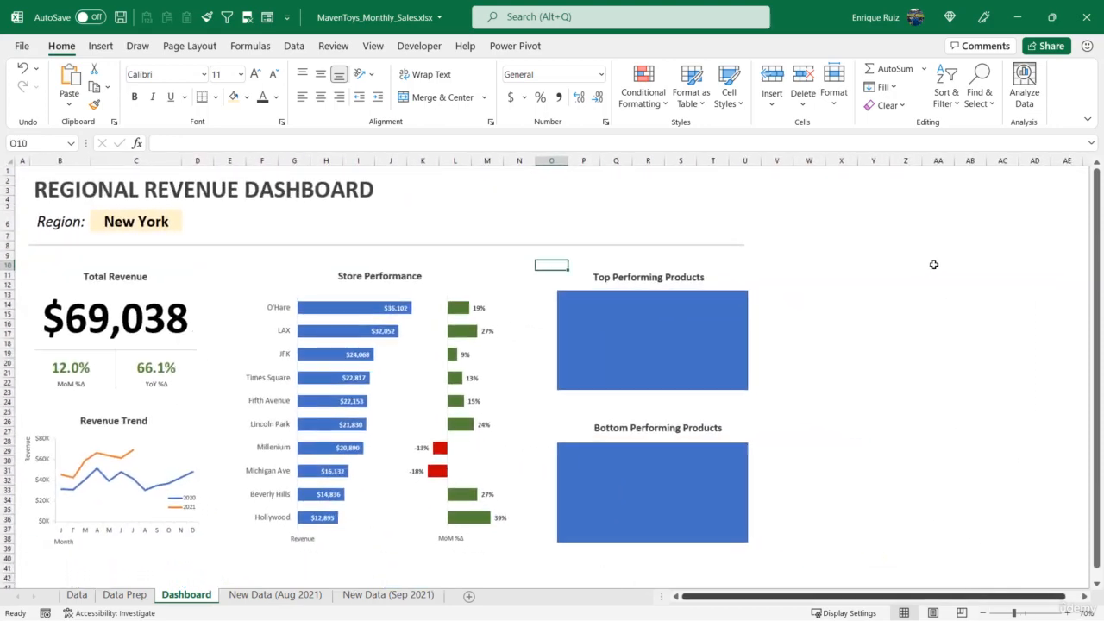
{"action": "left_click", "coordinate": [979, 102]}
{"action": "left_click", "coordinate": [1027, 319]}
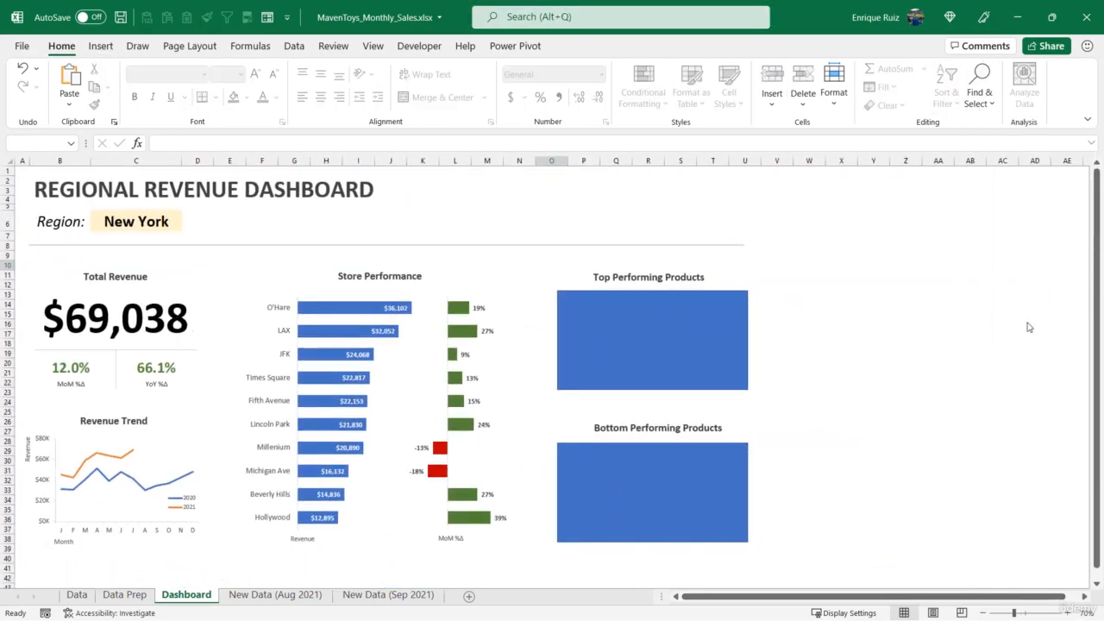
{"action": "left_click_drag", "start_coordinate": [830, 569], "coordinate": [3, 105]}
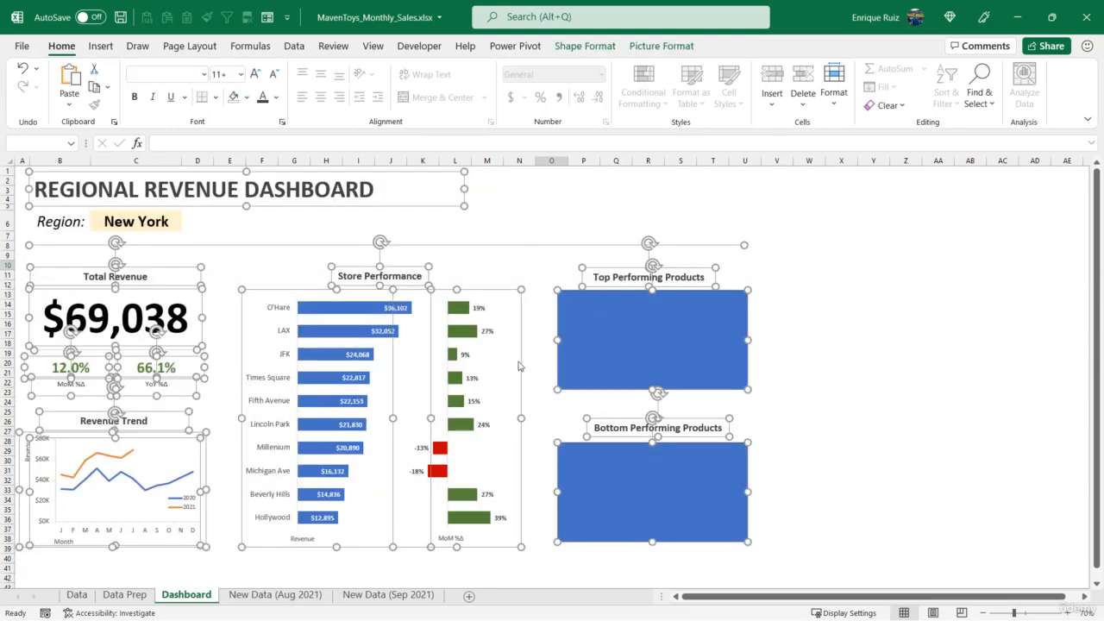
Set all selected dashboard objects to "Don't move or size with cells", exit object selection mode and deselect them
{"action": "right_click", "coordinate": [526, 246]}
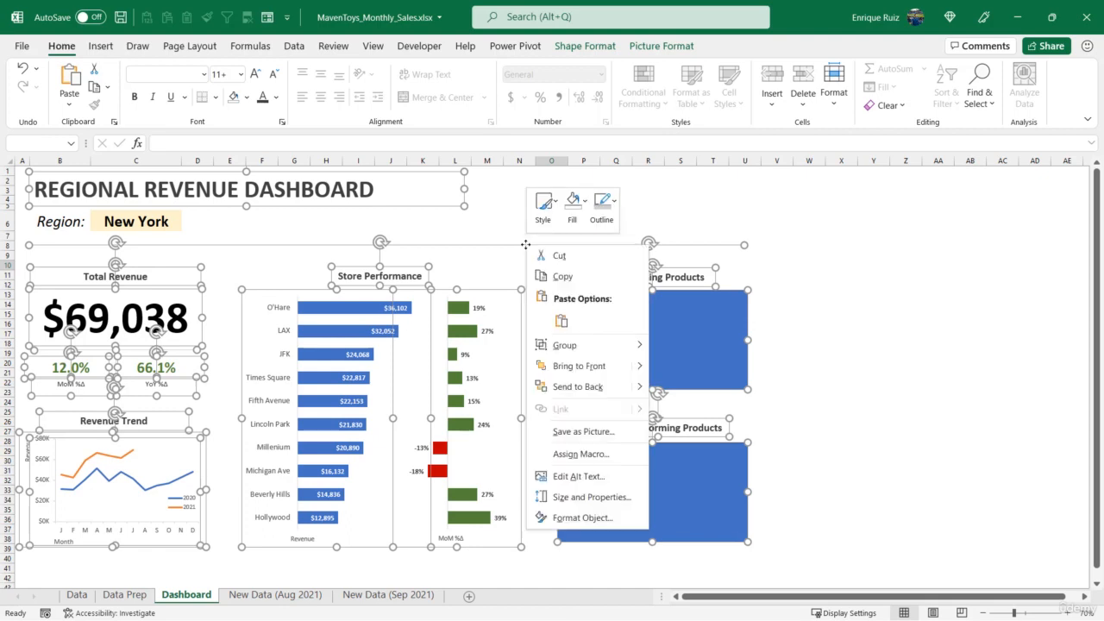
{"action": "left_click", "coordinate": [594, 497]}
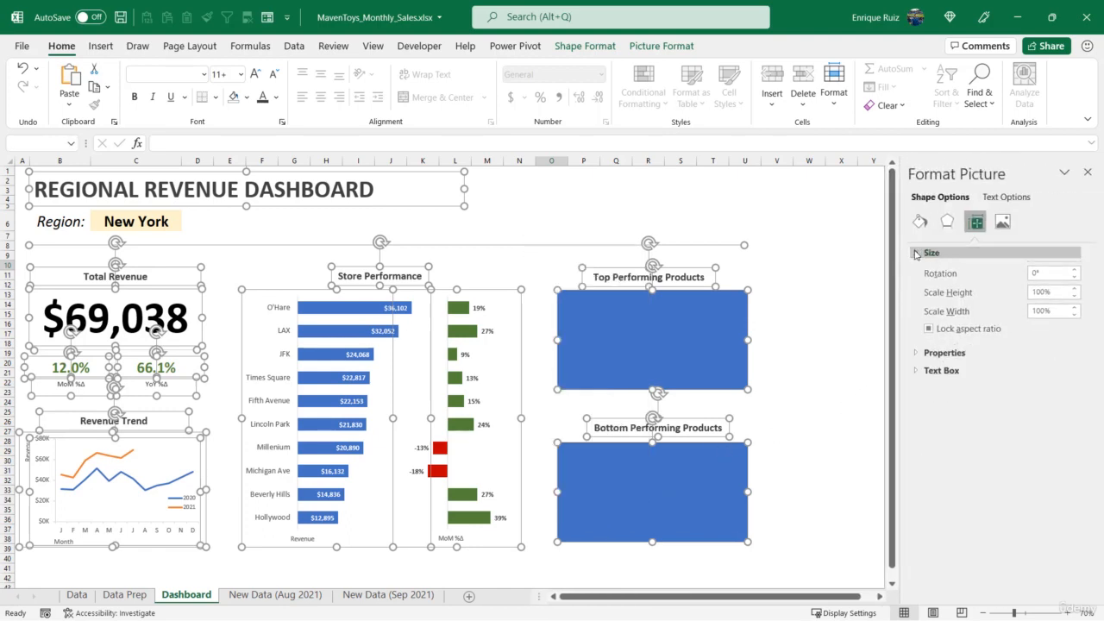
{"action": "left_click", "coordinate": [914, 252]}
{"action": "left_click", "coordinate": [943, 270]}
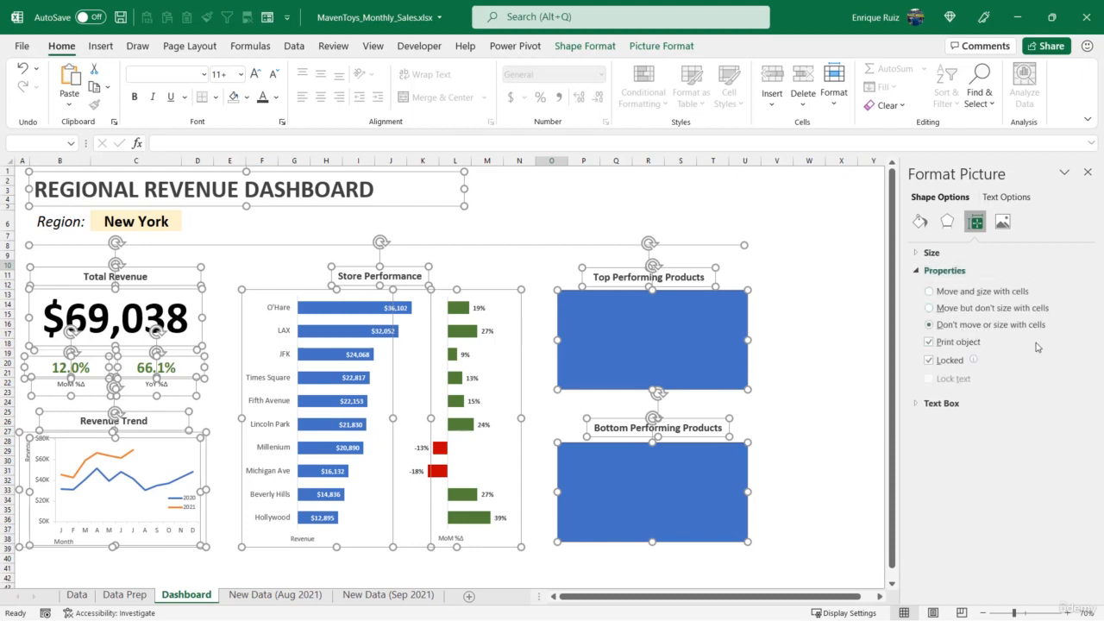
{"action": "left_click", "coordinate": [1087, 172]}
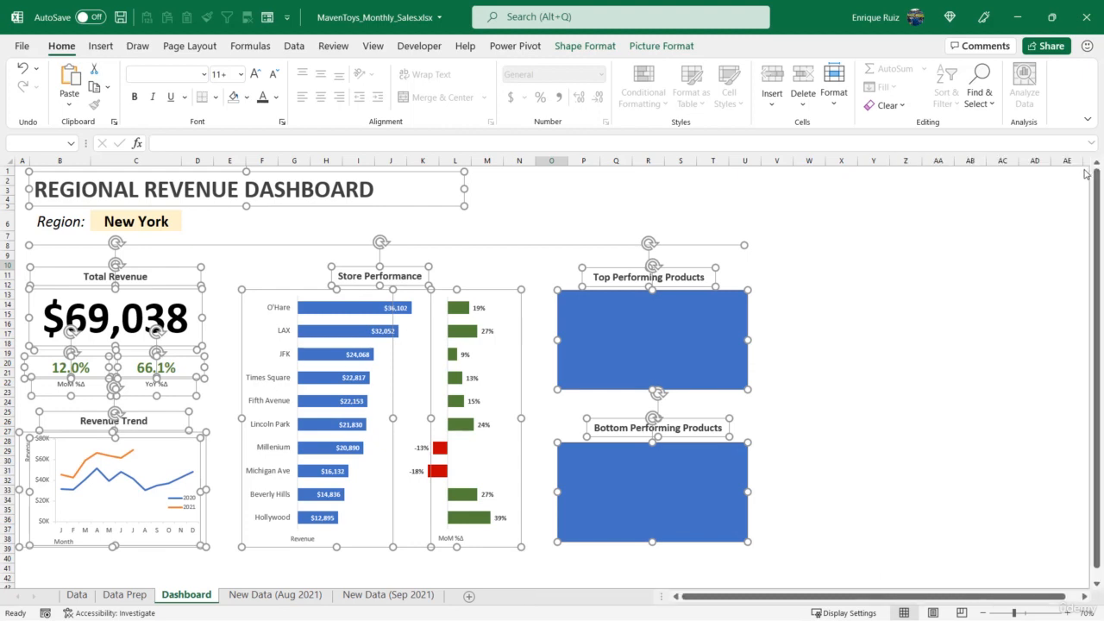
{"action": "left_click", "coordinate": [979, 91]}
{"action": "left_click", "coordinate": [983, 317]}
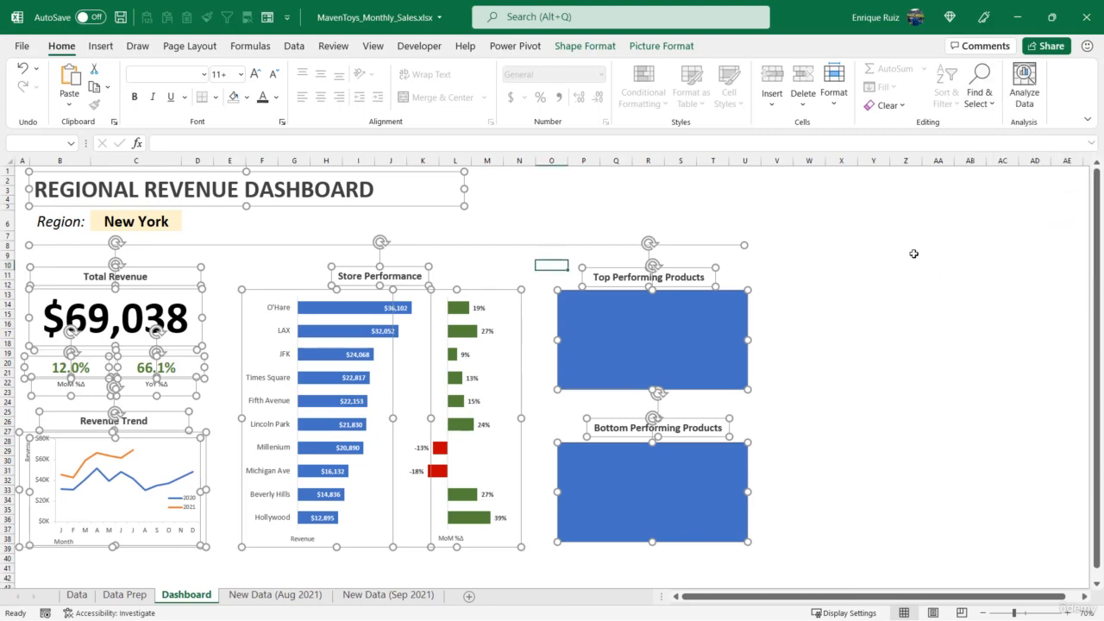
{"action": "left_click", "coordinate": [895, 238]}
Shrink row 13 below the section titles and narrow column O so column P starts at the product placeholder's left edge
{"action": "left_click", "coordinate": [1070, 612]}
{"action": "left_click", "coordinate": [1069, 612]}
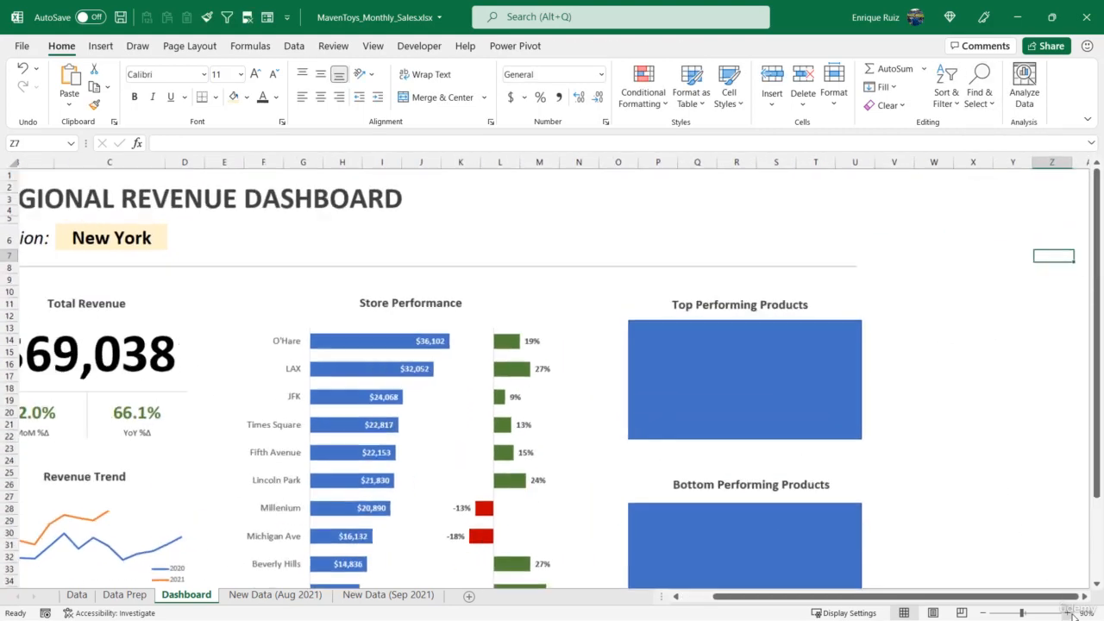
{"action": "left_click", "coordinate": [1070, 612]}
{"action": "left_click_drag", "start_coordinate": [752, 600], "coordinate": [730, 600]}
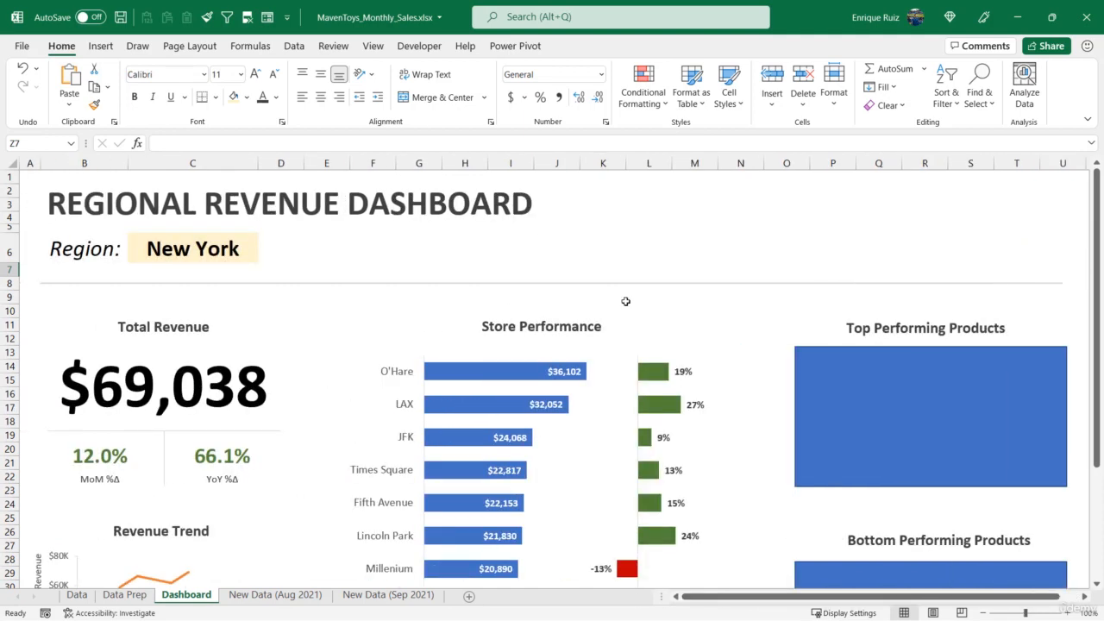
{"action": "scroll", "coordinate": [621, 303], "scroll_direction": "down", "scroll_amount": 2}
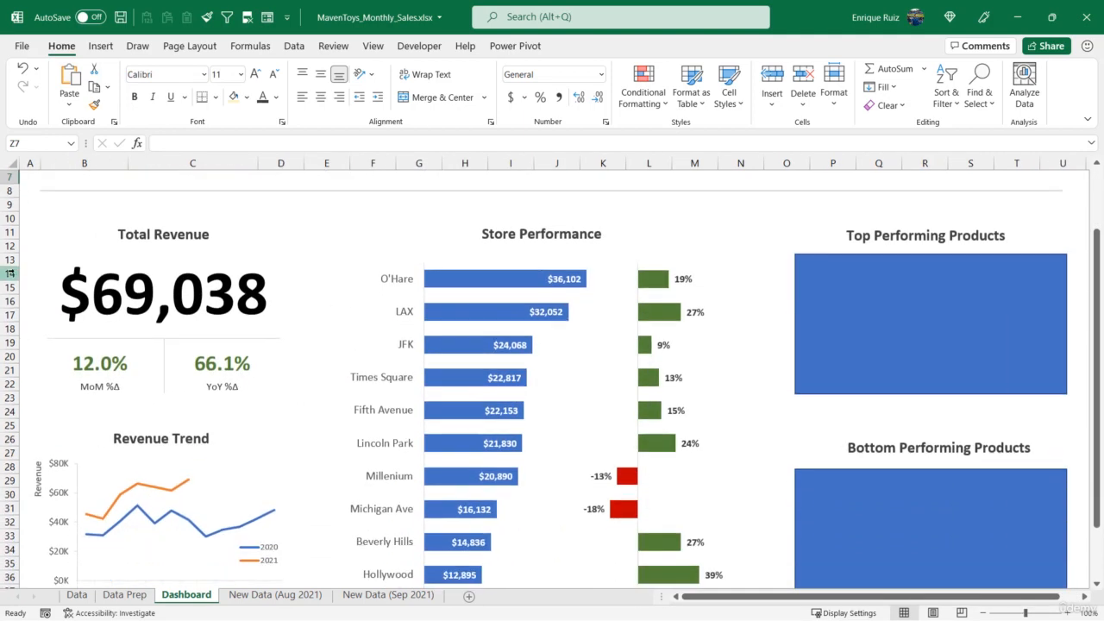
{"action": "left_click_drag", "start_coordinate": [11, 268], "coordinate": [10, 262]}
{"action": "left_click_drag", "start_coordinate": [11, 264], "coordinate": [12, 263]}
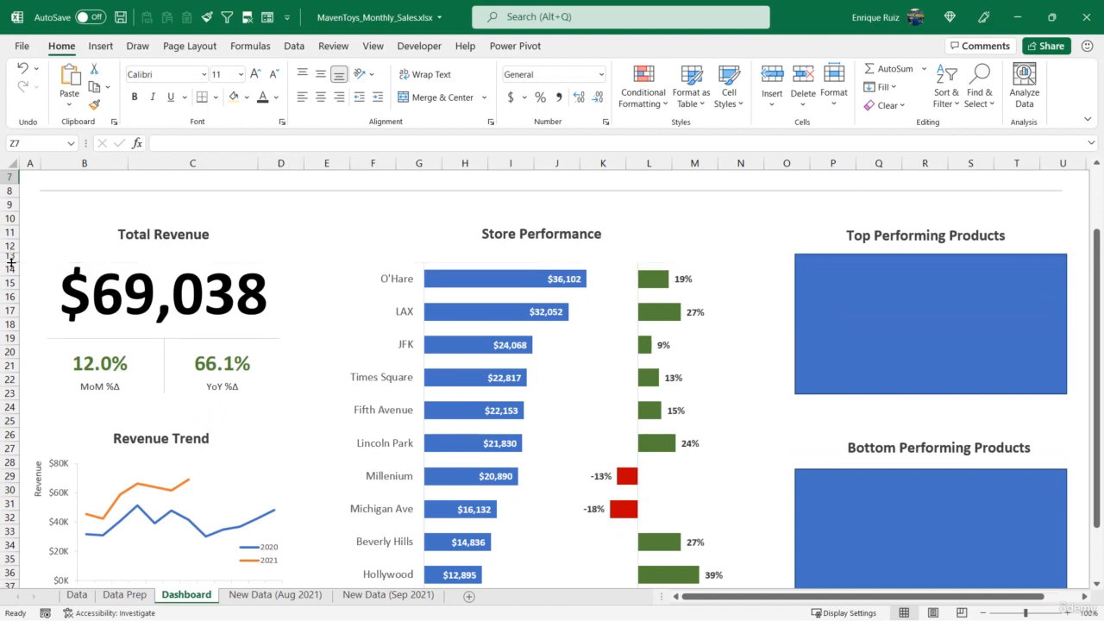
{"action": "left_click_drag", "start_coordinate": [810, 164], "coordinate": [792, 169]}
Delete the Top Performing Products placeholder and enter the headers Product in P14 and Revenue in Q14
{"action": "left_click", "coordinate": [835, 290]}
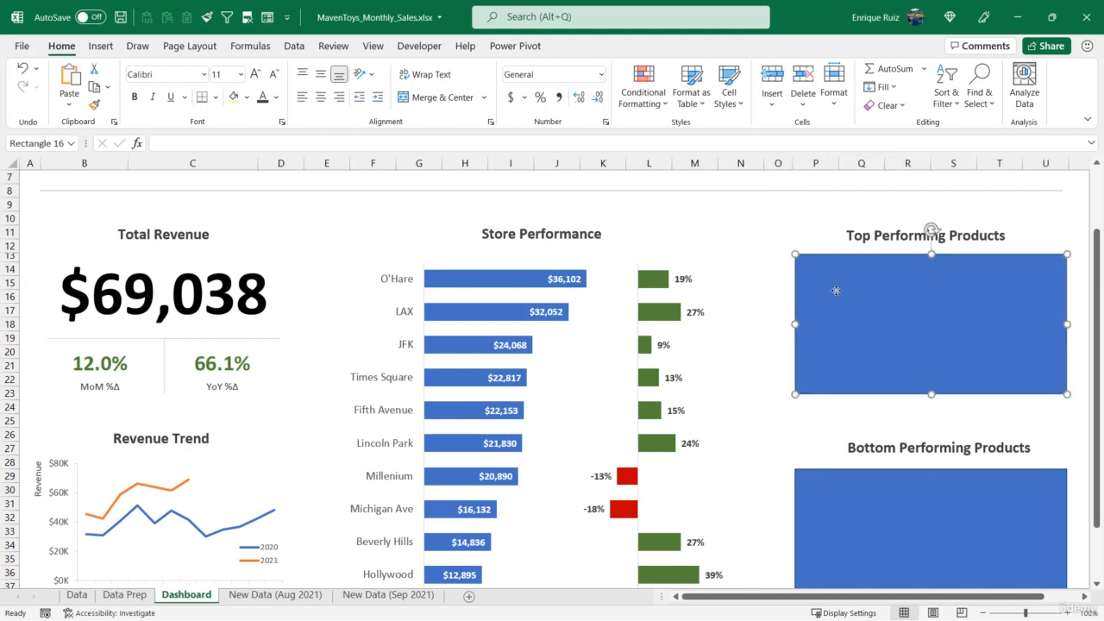
{"action": "key", "text": "Delete"}
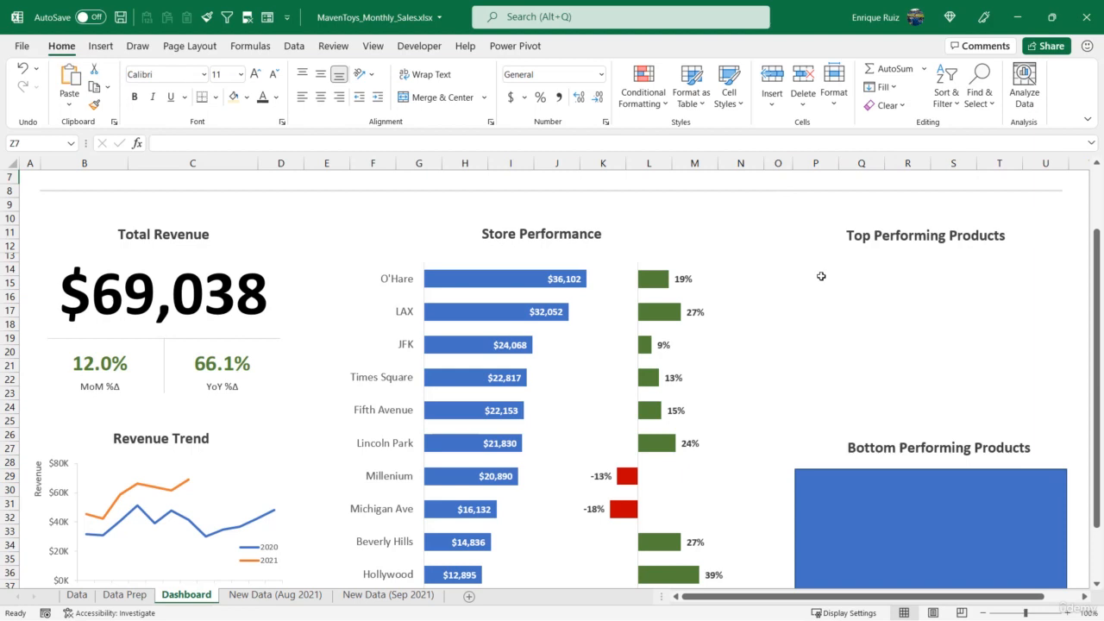
{"action": "left_click", "coordinate": [822, 270]}
{"action": "type", "text": "Product"}
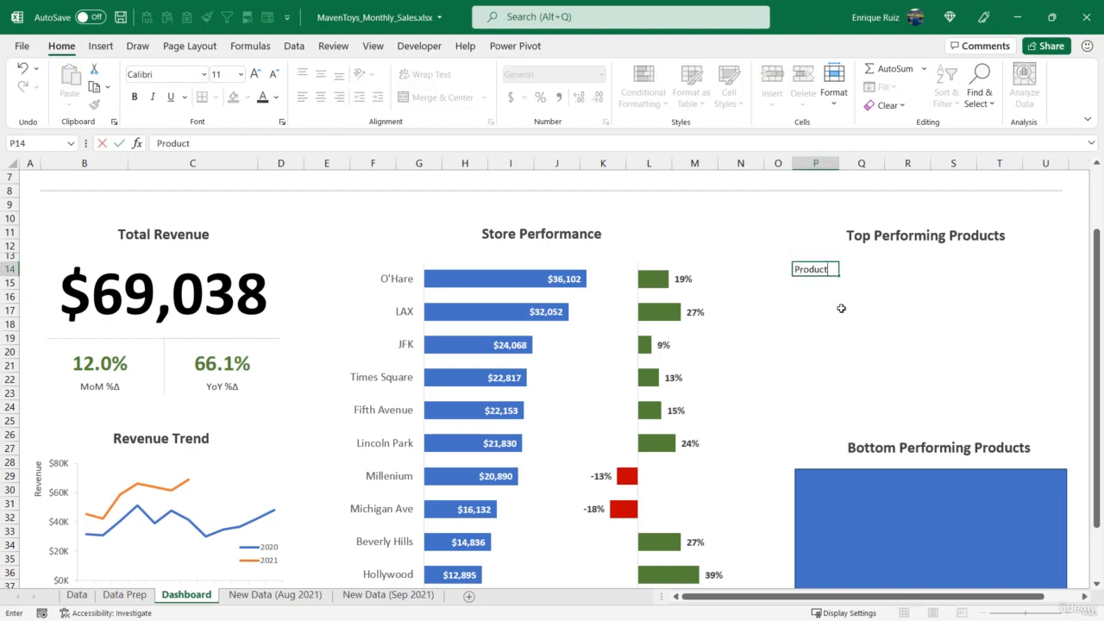
{"action": "key", "text": "Tab"}
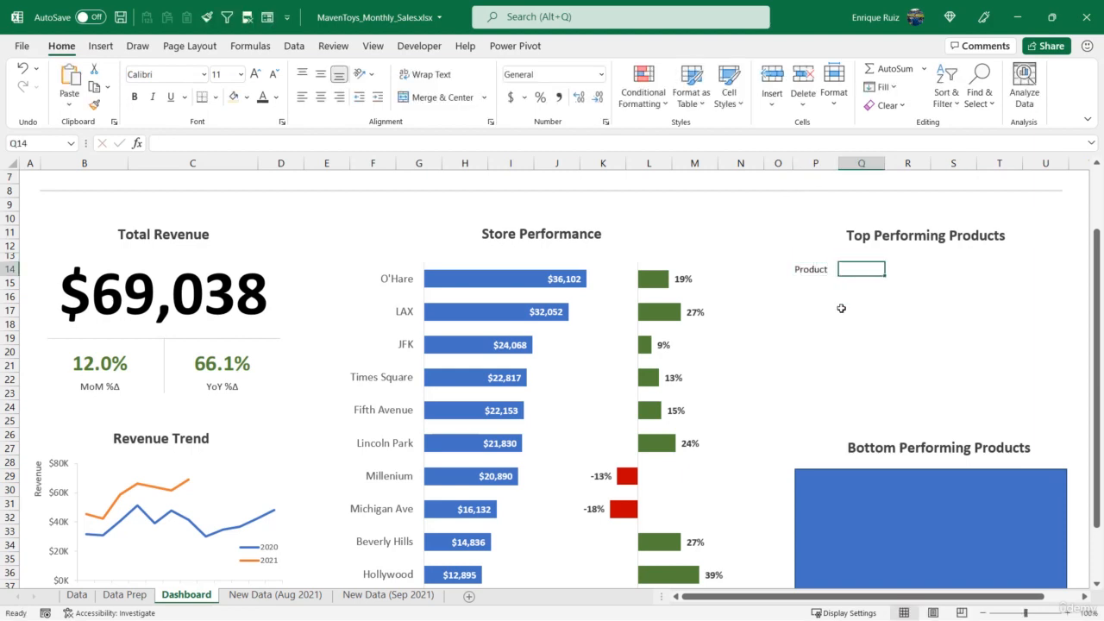
{"action": "type", "text": "Revenue"}
{"action": "key", "text": "Tab"}
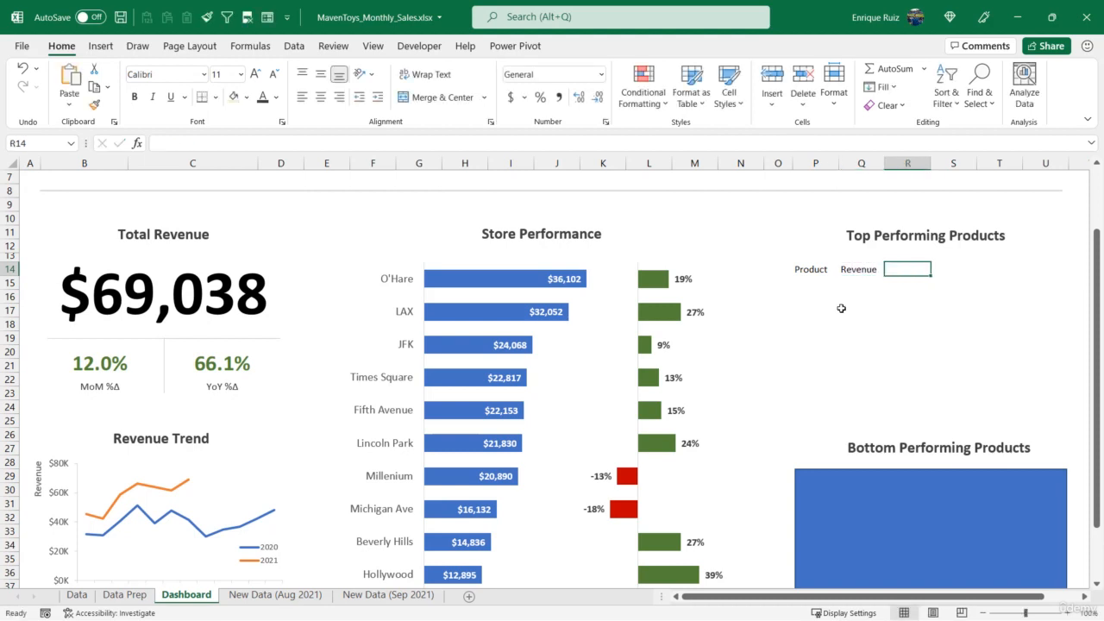
Enter the header "MoM Revenue Δ" in R14, inserting the Greek capital delta as a symbol
{"action": "type", "text": "MoM R"}
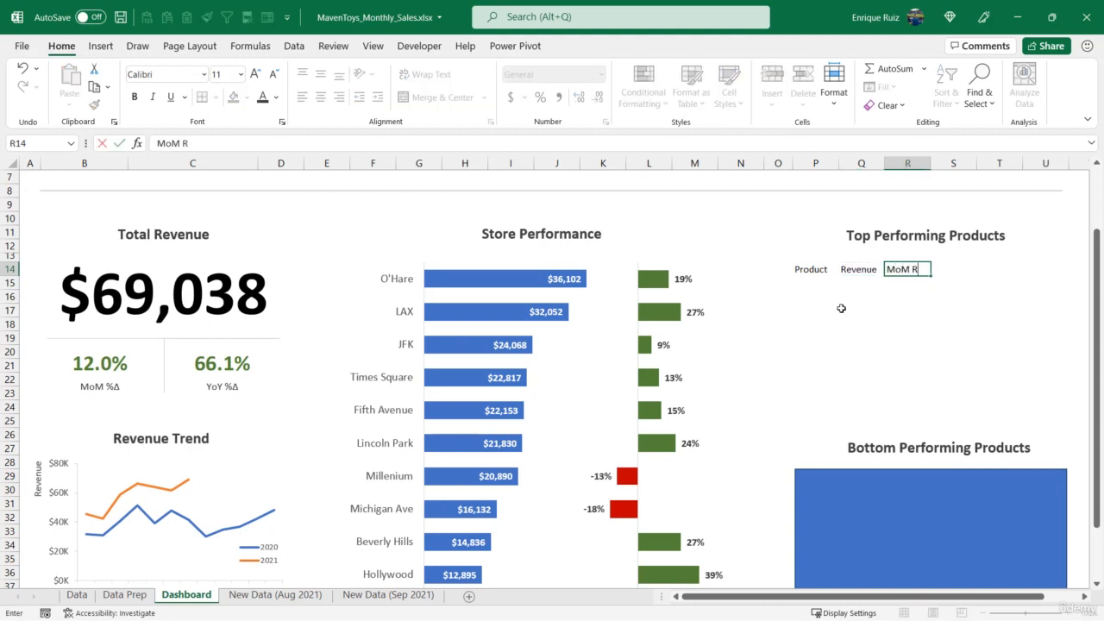
{"action": "type", "text": "evenue"}
{"action": "left_click", "coordinate": [100, 46]}
{"action": "left_click", "coordinate": [935, 80]}
{"action": "left_click", "coordinate": [971, 151]}
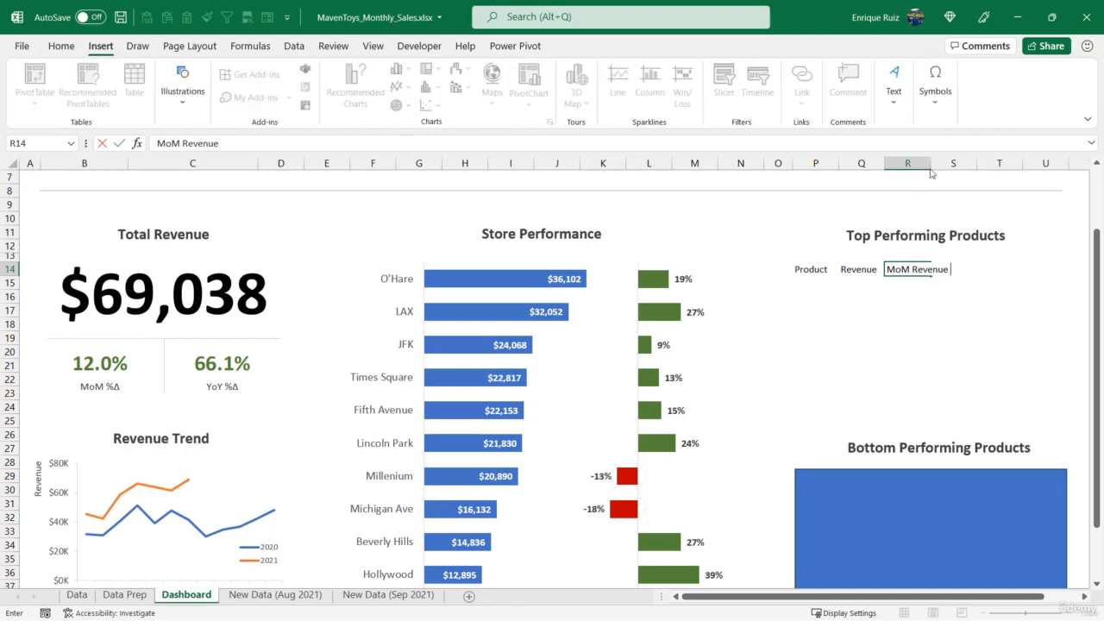
{"action": "left_click", "coordinate": [784, 316]}
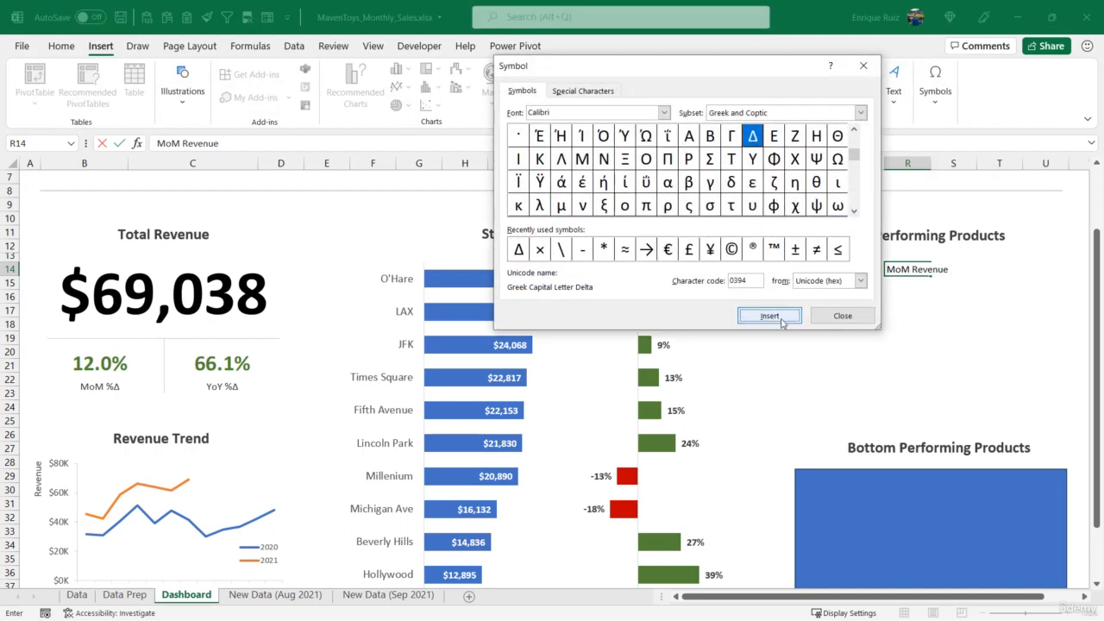
{"action": "left_click", "coordinate": [842, 315]}
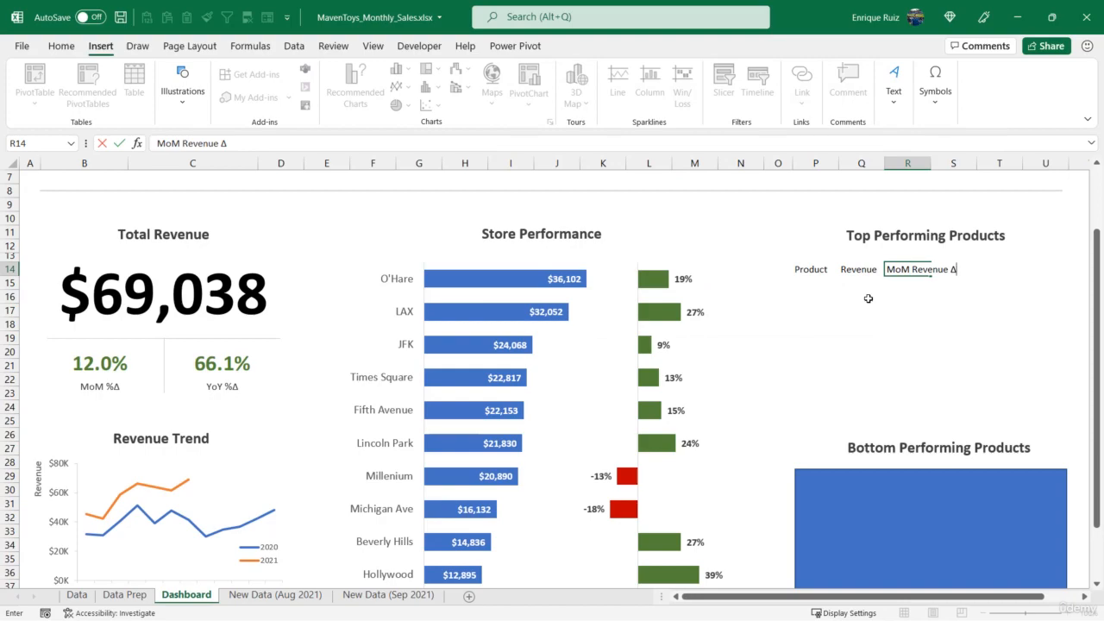
{"action": "key", "text": "Return"}
Widen columns P to R to span the product section and right-align the Revenue and MoM Revenue Δ headers
{"action": "left_click", "coordinate": [129, 595]}
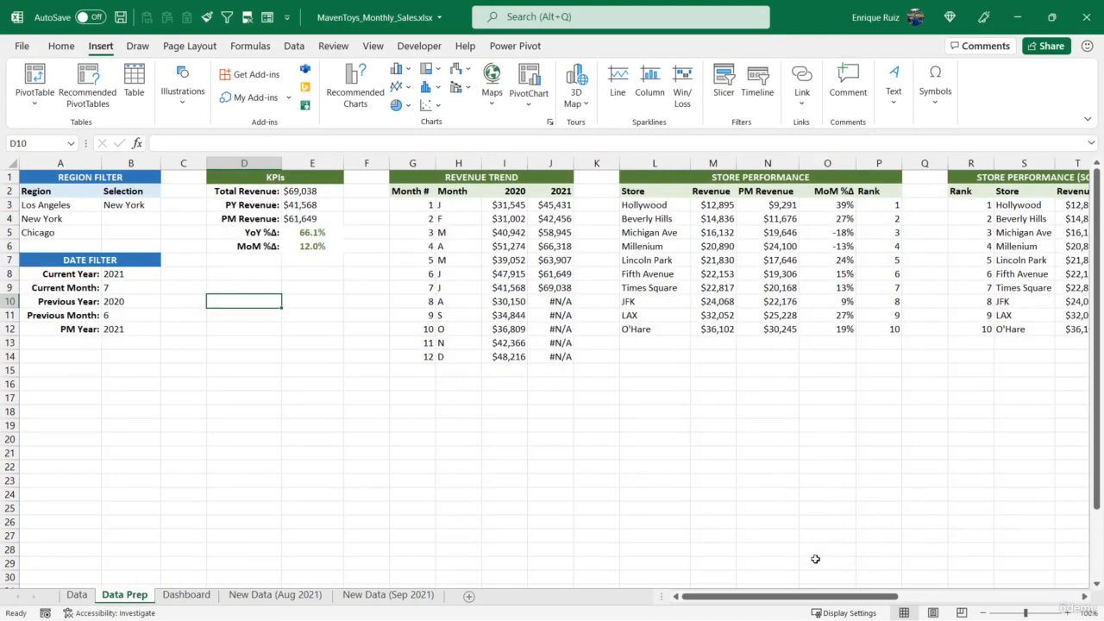
{"action": "left_click_drag", "start_coordinate": [808, 605], "coordinate": [991, 604]}
{"action": "left_click_drag", "start_coordinate": [891, 195], "coordinate": [1028, 194]}
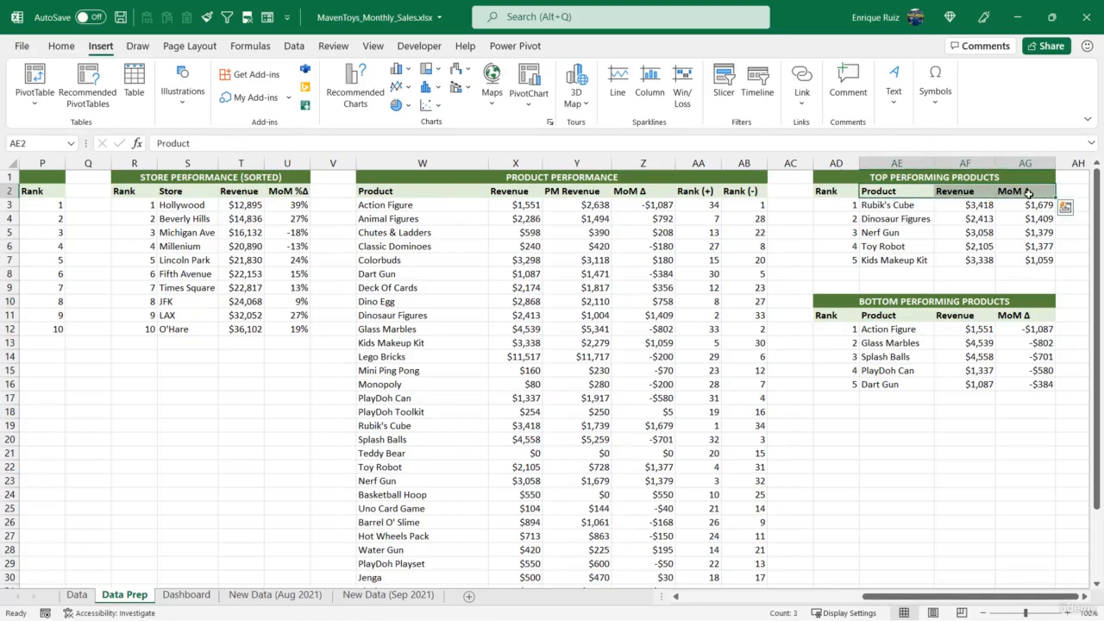
{"action": "left_click", "coordinate": [192, 593]}
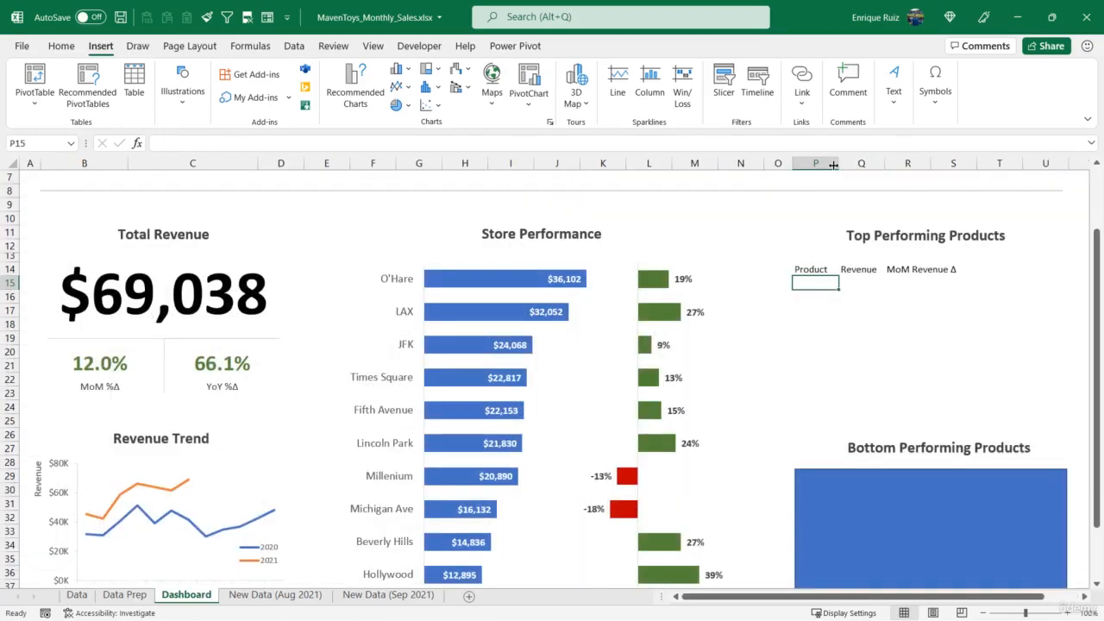
{"action": "left_click_drag", "start_coordinate": [833, 164], "coordinate": [1062, 164]}
{"action": "left_click_drag", "start_coordinate": [916, 269], "coordinate": [999, 270]}
{"action": "left_click", "coordinate": [54, 46]}
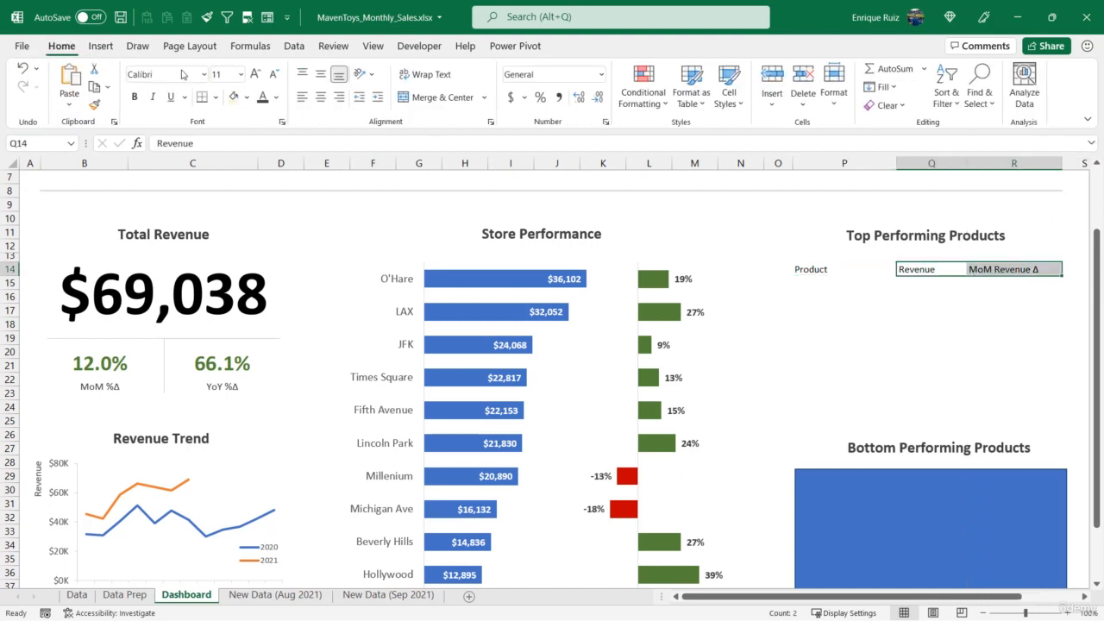
{"action": "left_click", "coordinate": [339, 97]}
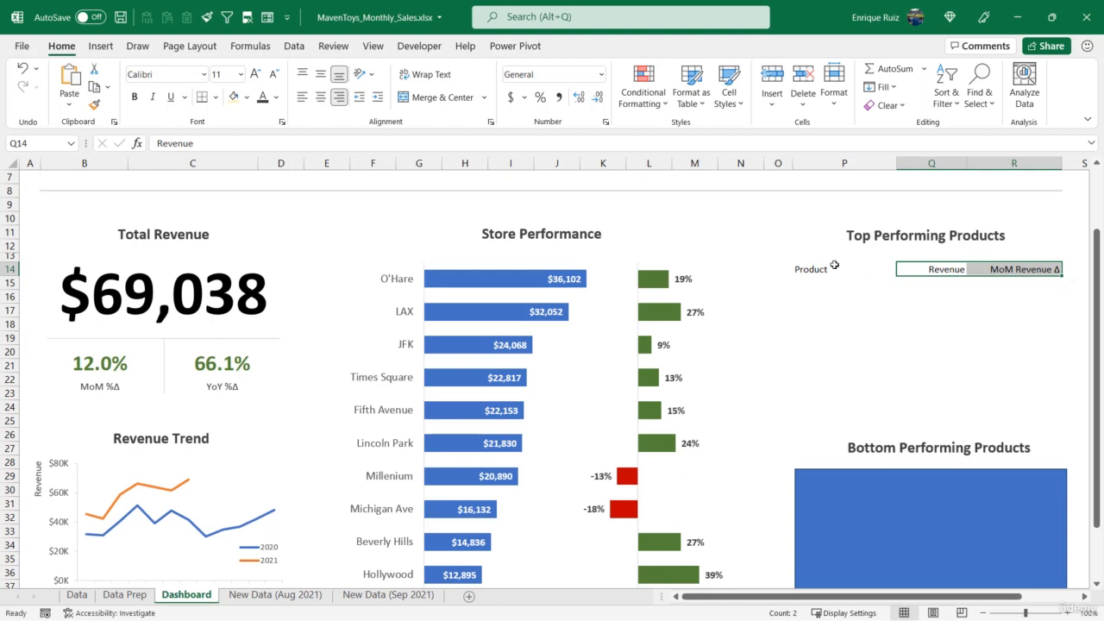
Format the product table range P14:R38 with 12 pt text in a dark gray font color
{"action": "left_click_drag", "start_coordinate": [847, 269], "coordinate": [966, 416]}
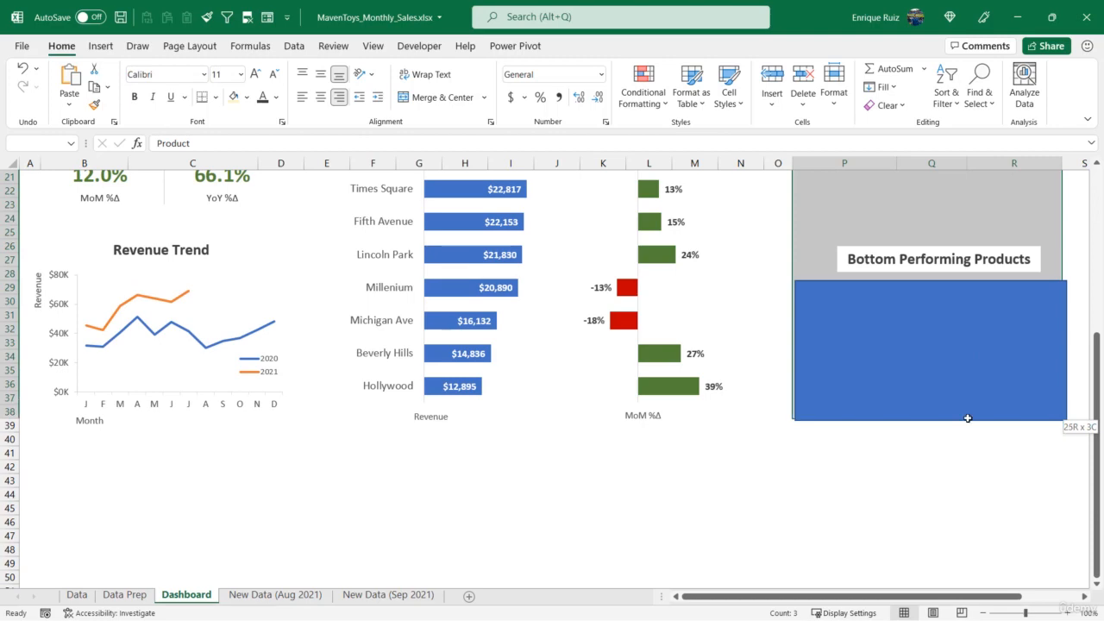
{"action": "scroll", "coordinate": [958, 362], "scroll_direction": "up", "scroll_amount": 7}
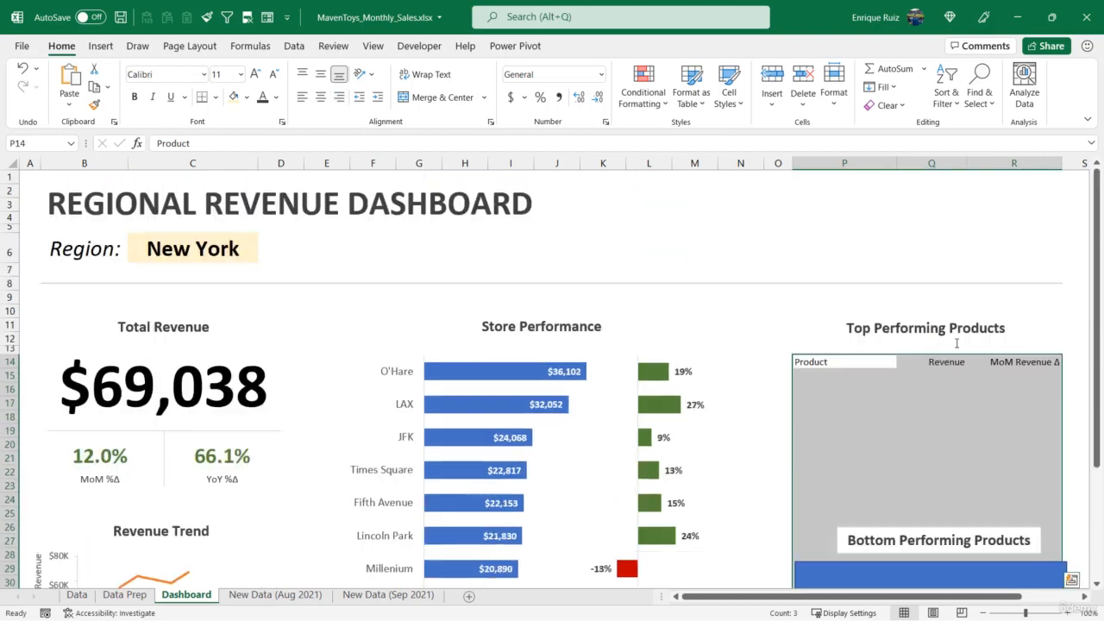
{"action": "left_click", "coordinate": [258, 76]}
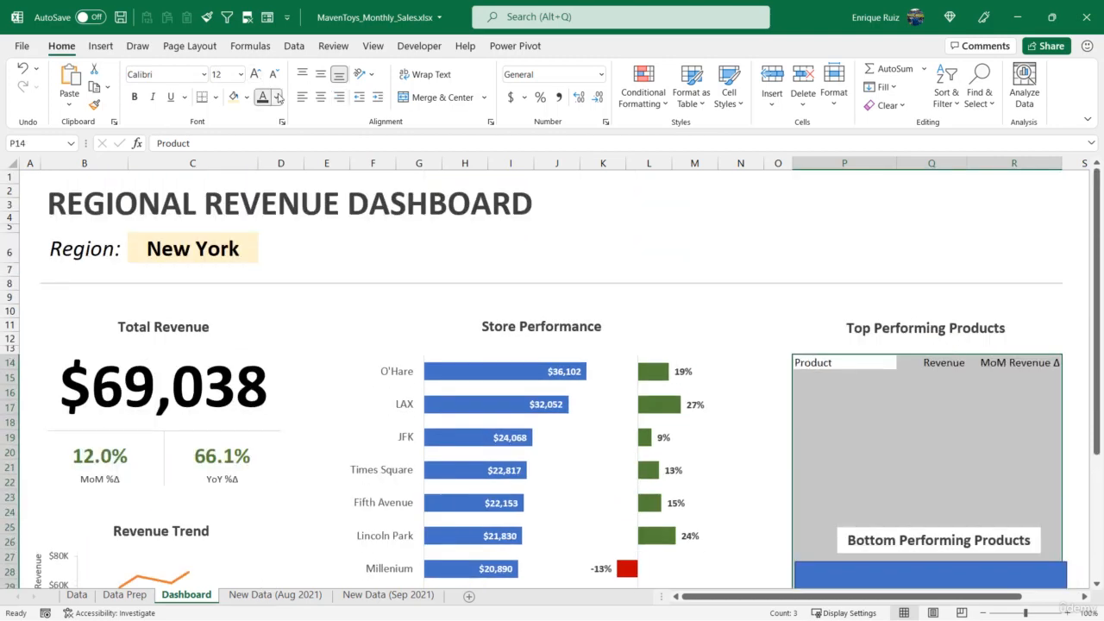
{"action": "left_click", "coordinate": [276, 98]}
{"action": "left_click", "coordinate": [282, 191]}
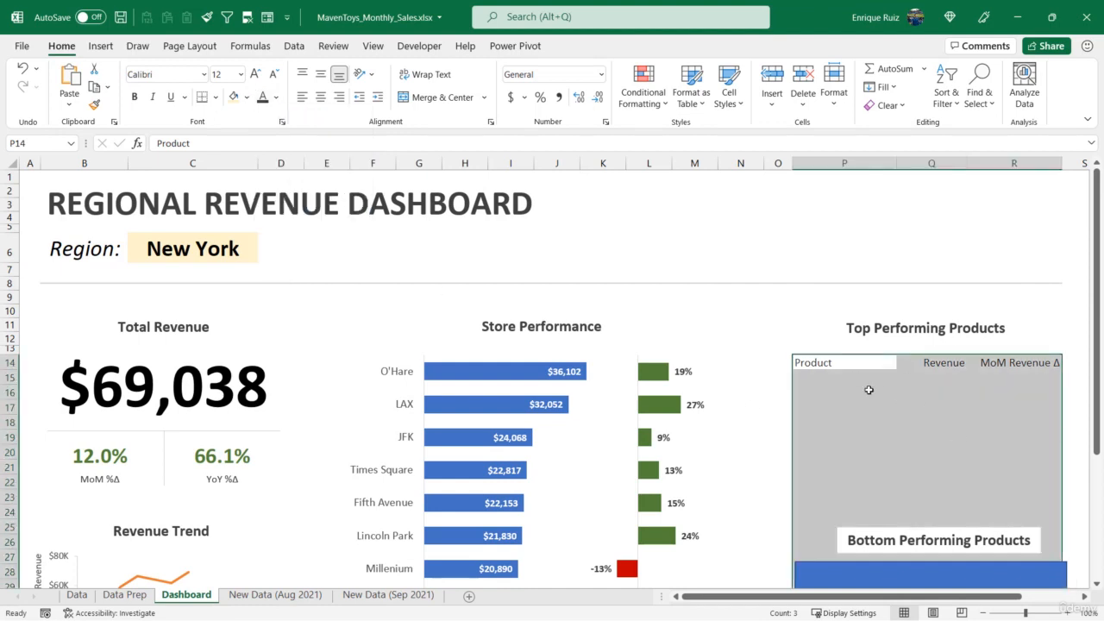
Link P15 to the first top product in Data Prep cell AE3 and fill the formula across P15:R19
{"action": "left_click", "coordinate": [838, 380]}
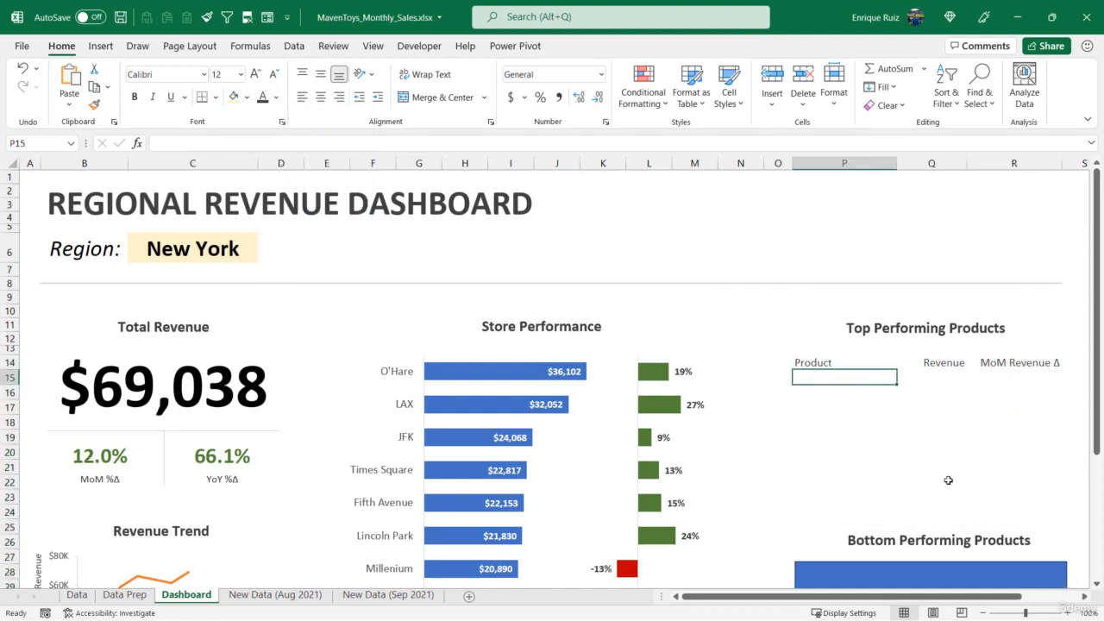
{"action": "type", "text": "="}
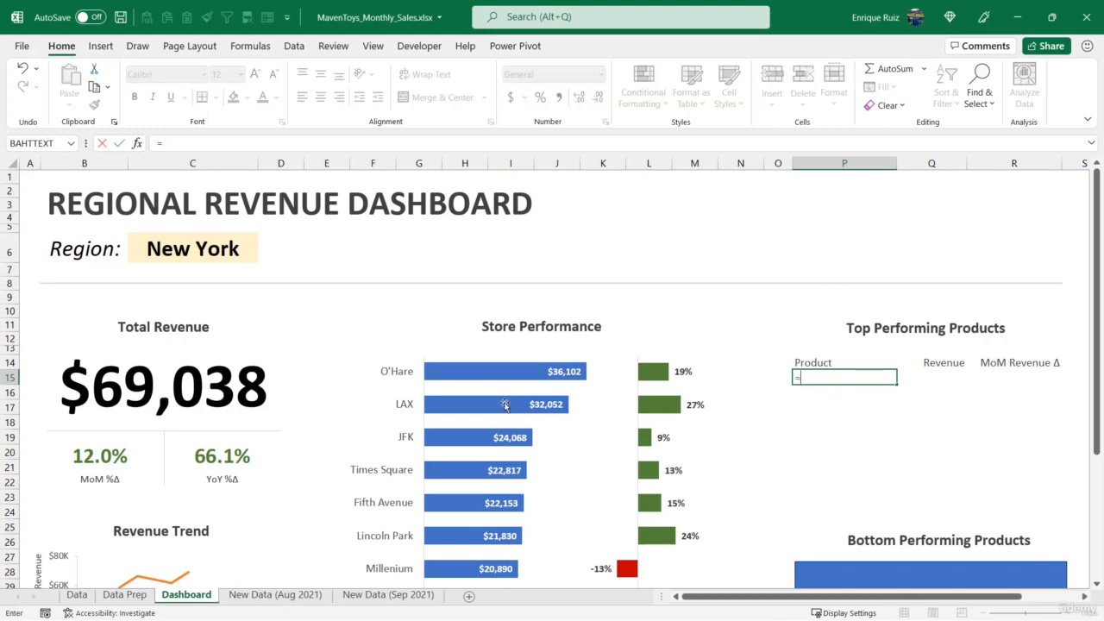
{"action": "left_click", "coordinate": [125, 594]}
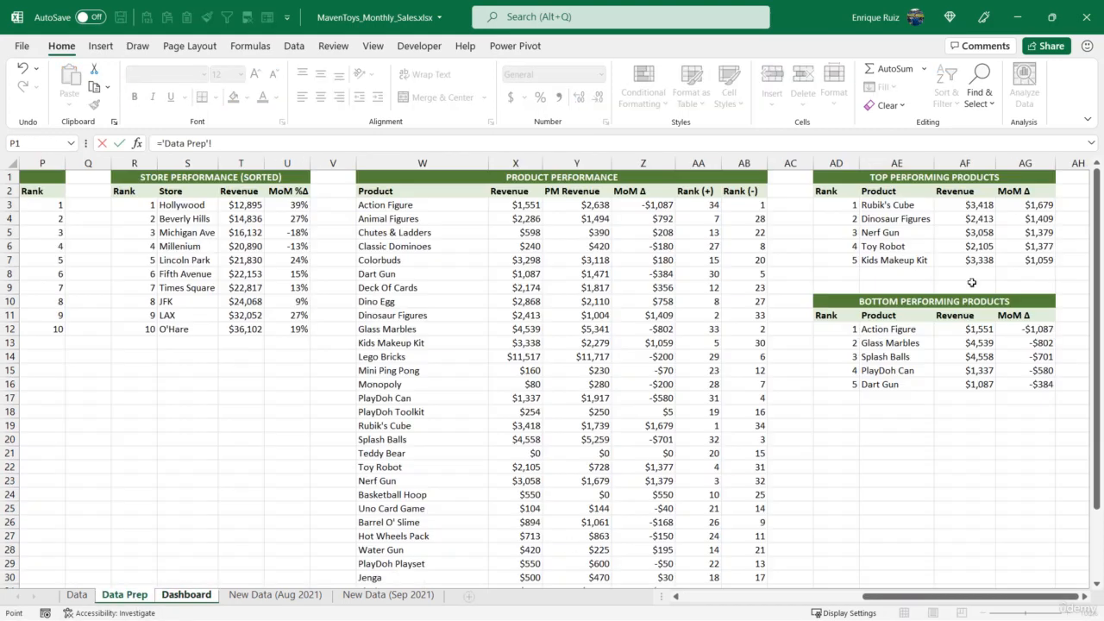
{"action": "left_click", "coordinate": [873, 205]}
{"action": "key", "text": "Return"}
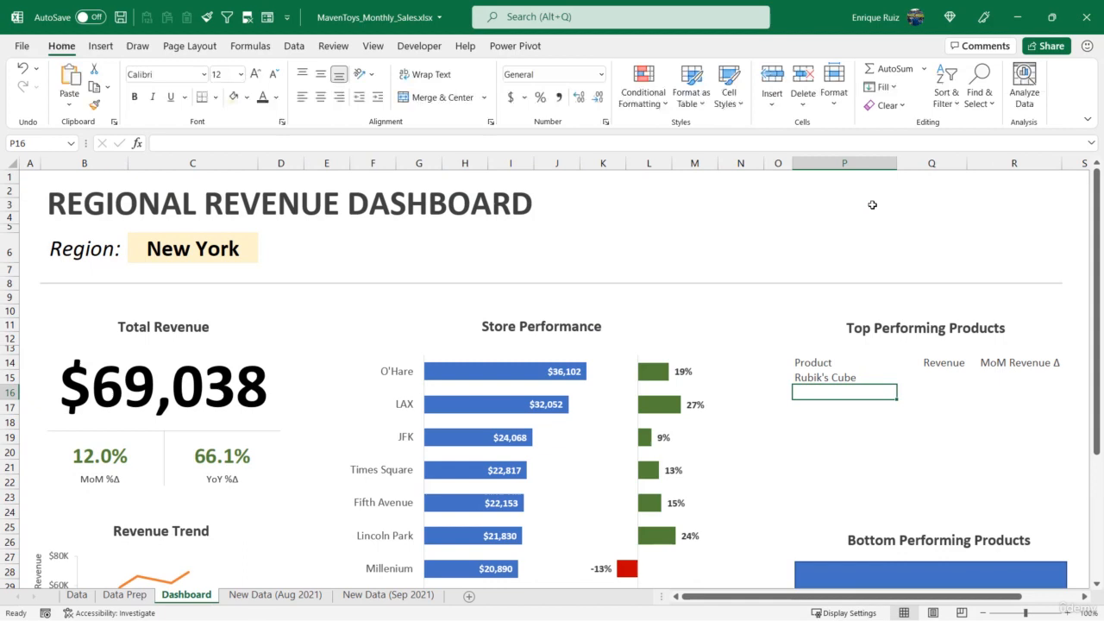
{"action": "left_click", "coordinate": [850, 372]}
{"action": "left_click_drag", "start_coordinate": [896, 384], "coordinate": [1068, 447]}
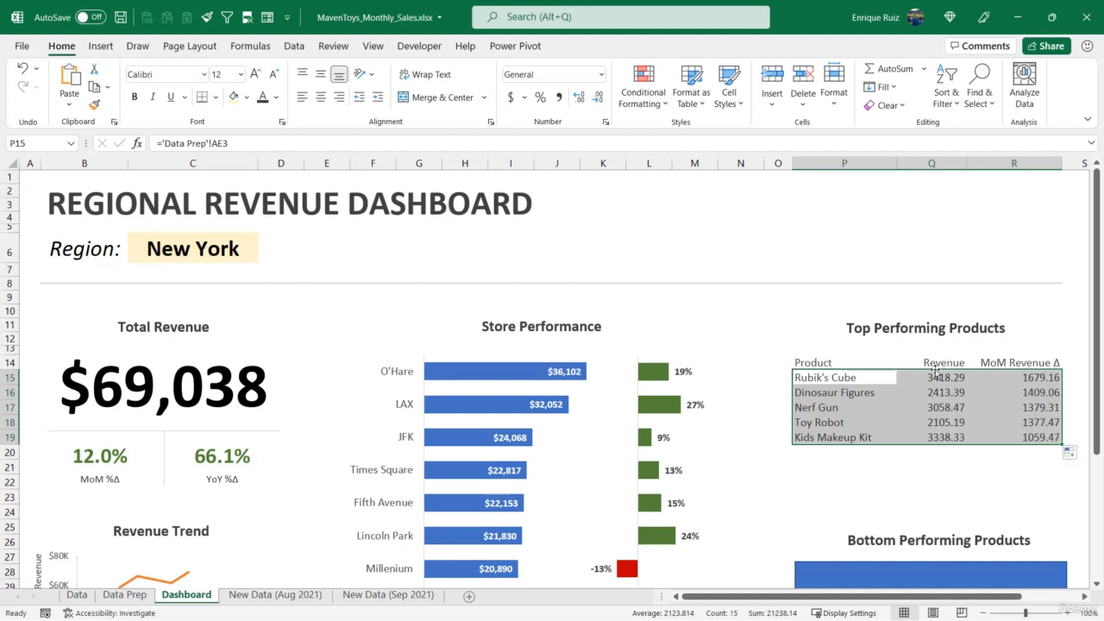
Format the Revenue and MoM Revenue Δ values in Q15:R19 as dollar currency with zero decimal places
{"action": "left_click_drag", "start_coordinate": [934, 378], "coordinate": [1024, 437]}
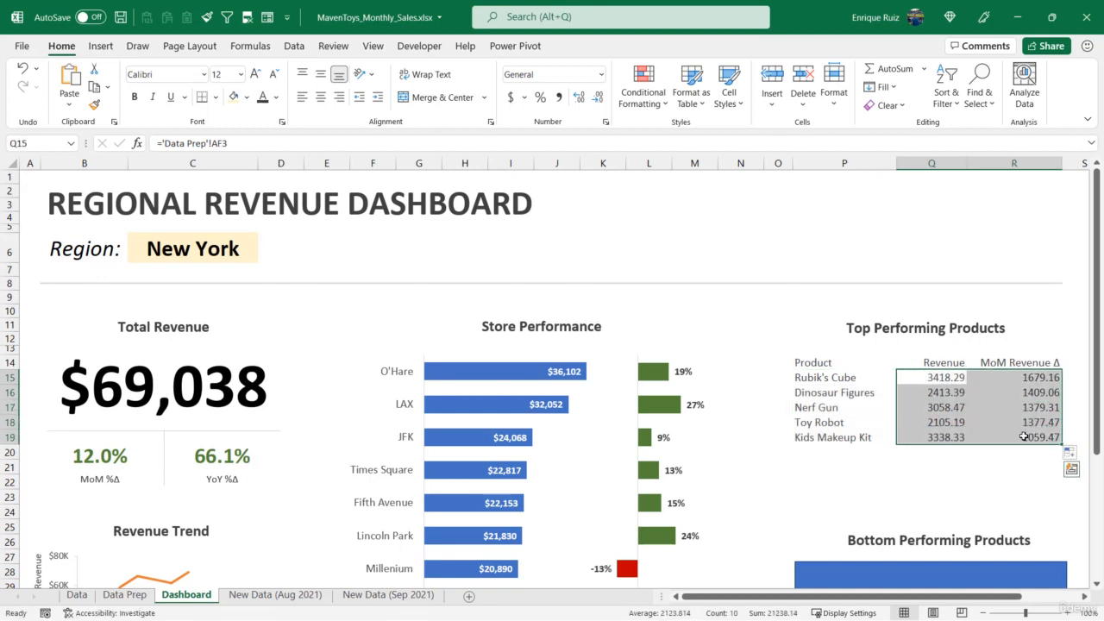
{"action": "key", "text": "ctrl+1"}
{"action": "left_click", "coordinate": [525, 100]}
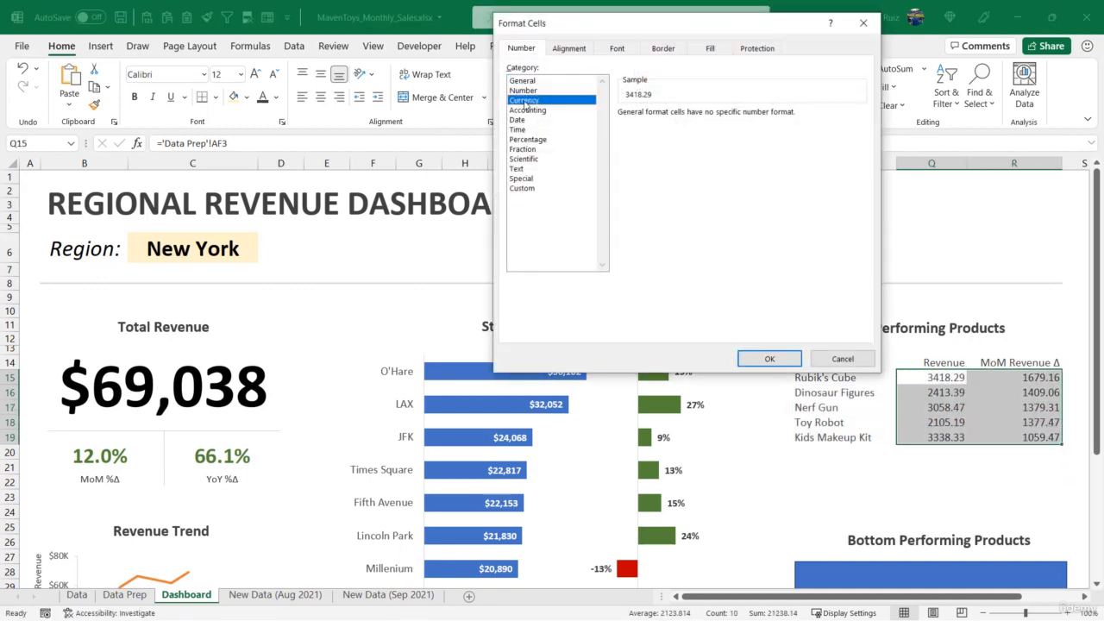
{"action": "left_click", "coordinate": [719, 118]}
{"action": "left_click", "coordinate": [719, 117]}
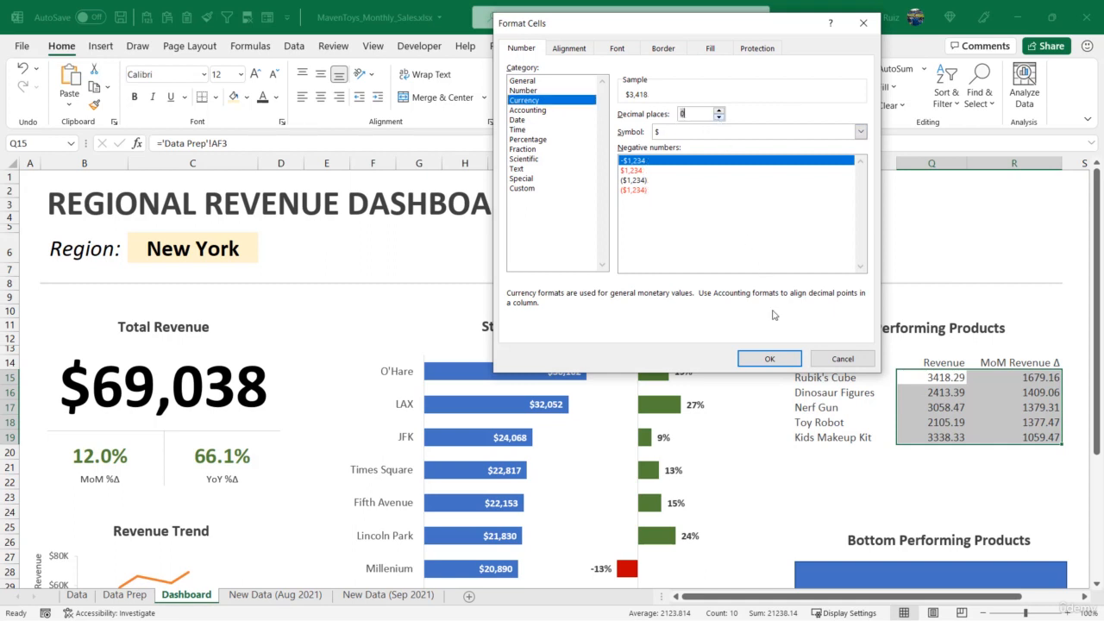
{"action": "left_click", "coordinate": [769, 359]}
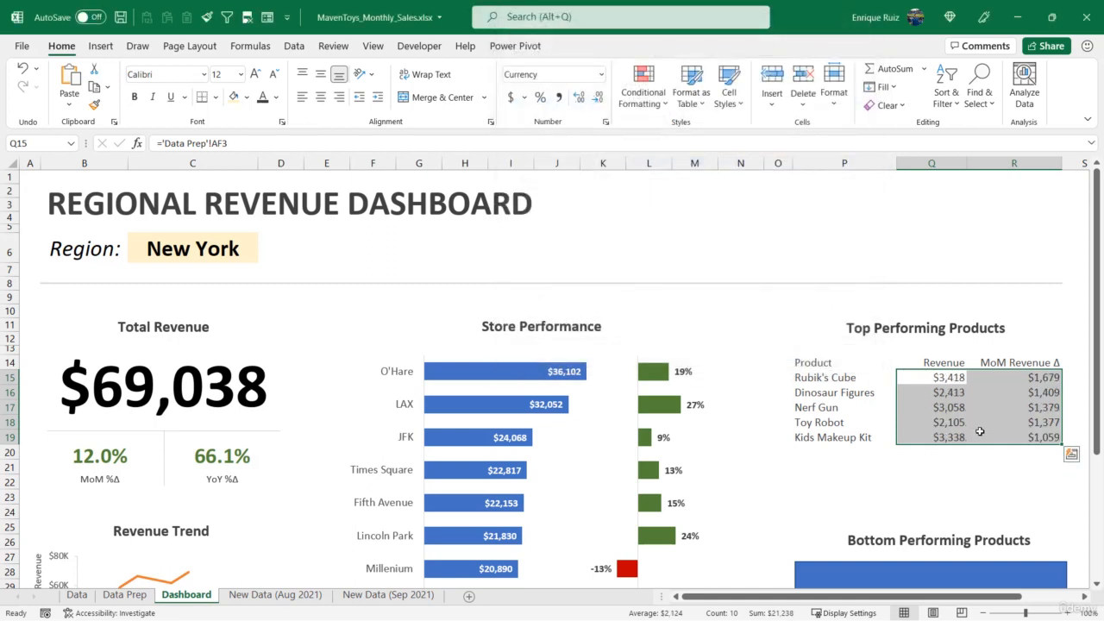
Bold the product table headers in P14:R14 and add a light gray bottom border beneath them
{"action": "left_click_drag", "start_coordinate": [819, 363], "coordinate": [988, 362]}
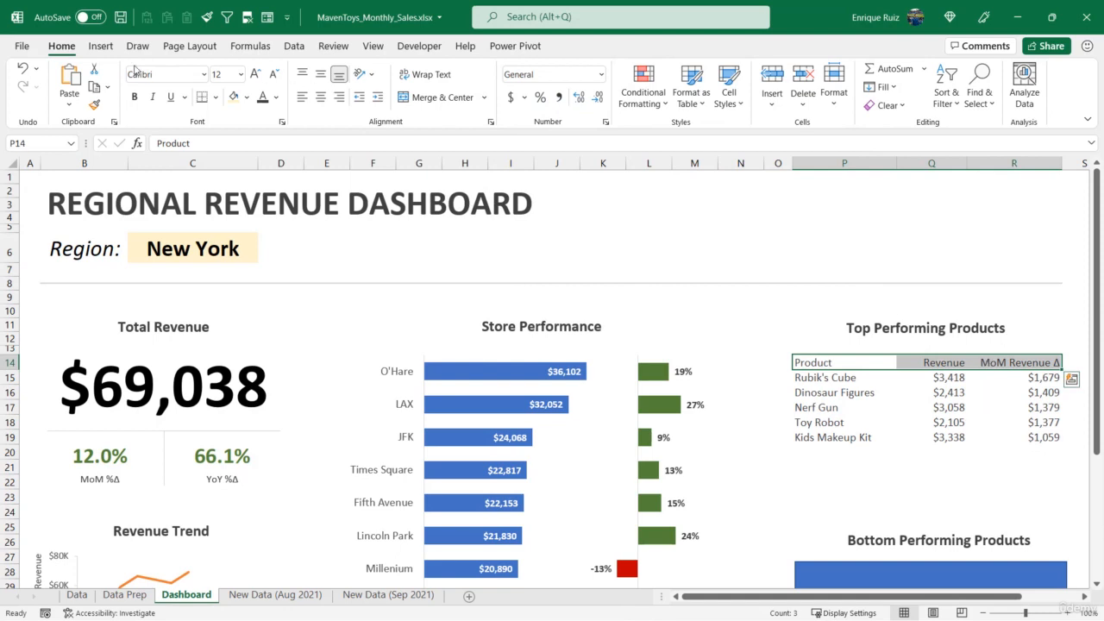
{"action": "left_click", "coordinate": [134, 97]}
{"action": "left_click", "coordinate": [216, 97]}
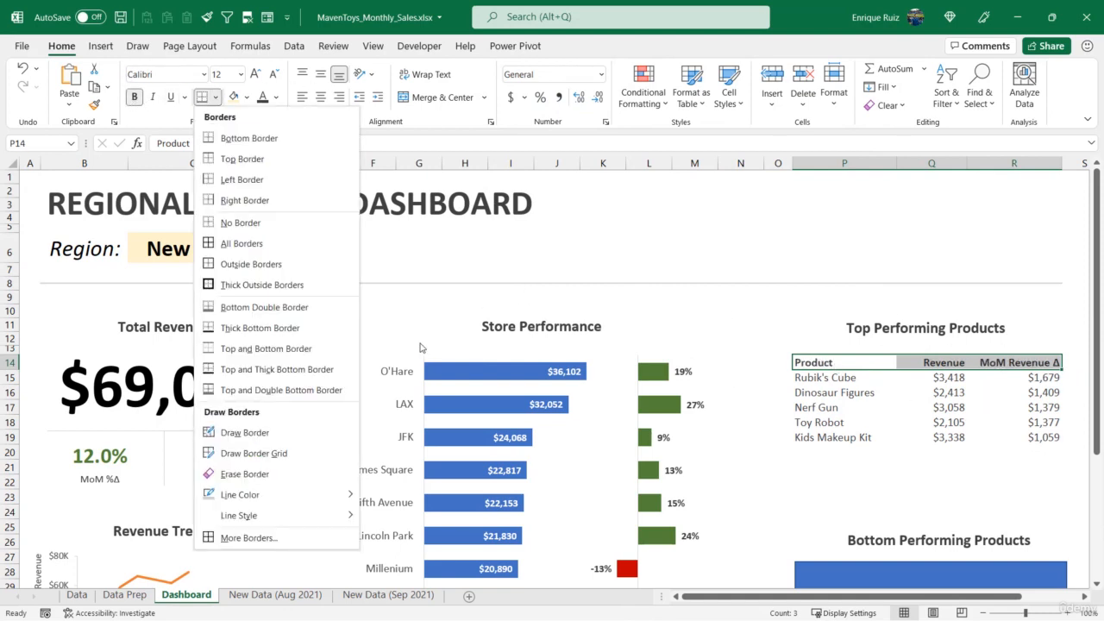
{"action": "mouse_move", "coordinate": [323, 496]}
{"action": "left_click", "coordinate": [388, 469]}
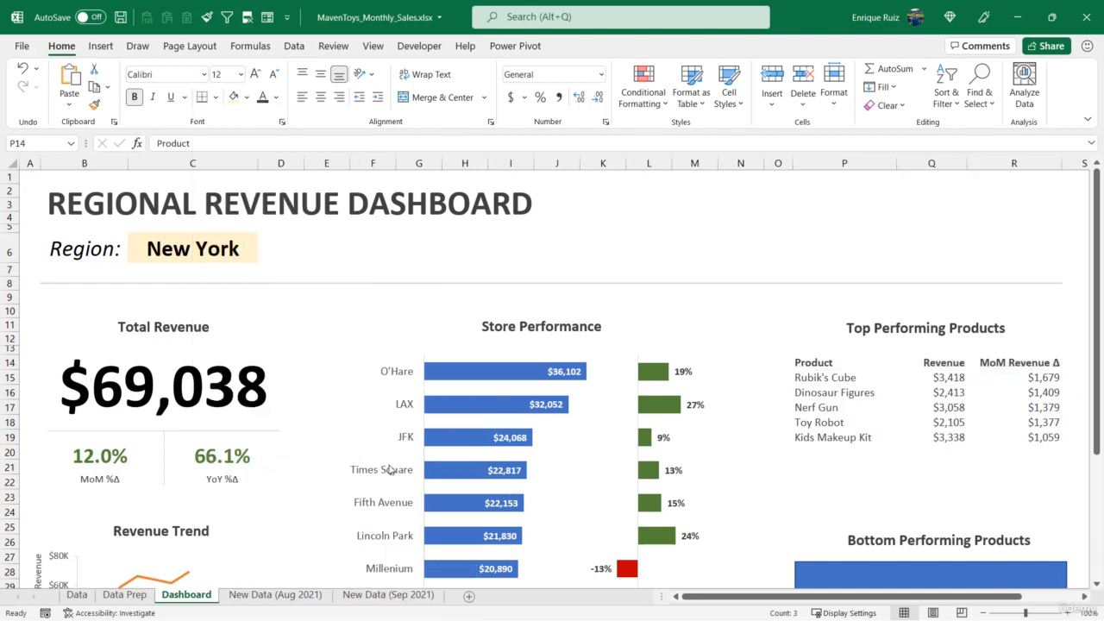
{"action": "left_click", "coordinate": [215, 97]}
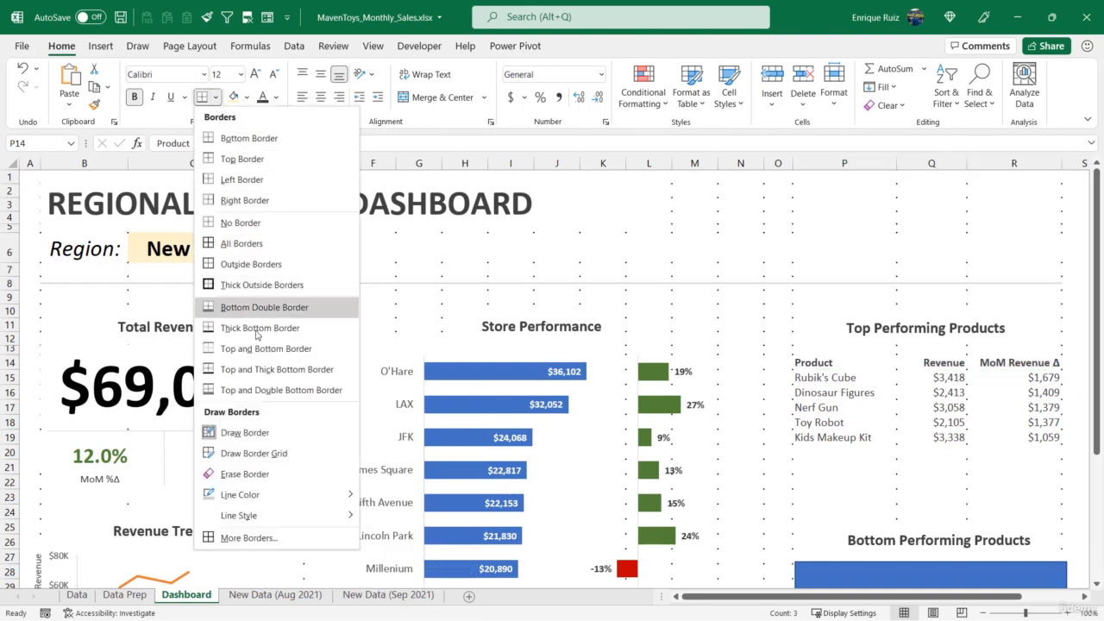
{"action": "left_click", "coordinate": [246, 138]}
{"action": "left_click", "coordinate": [873, 403]}
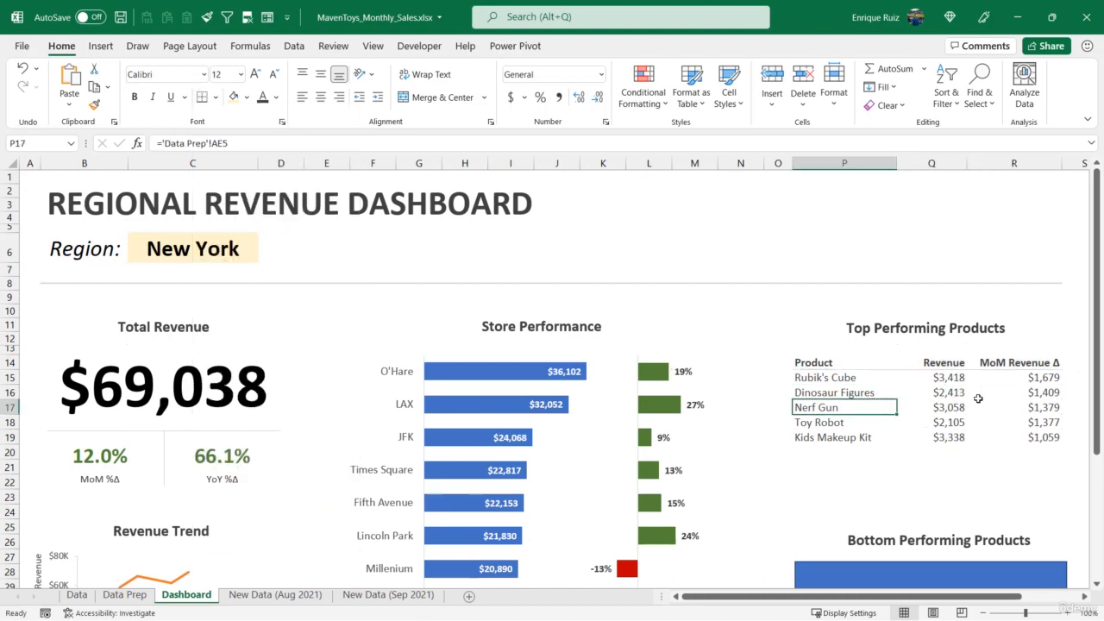
Increase the height of the rows from 14 down through the product tables uniformly to give the entries more spacing
{"action": "left_click_drag", "start_coordinate": [829, 364], "coordinate": [828, 438]}
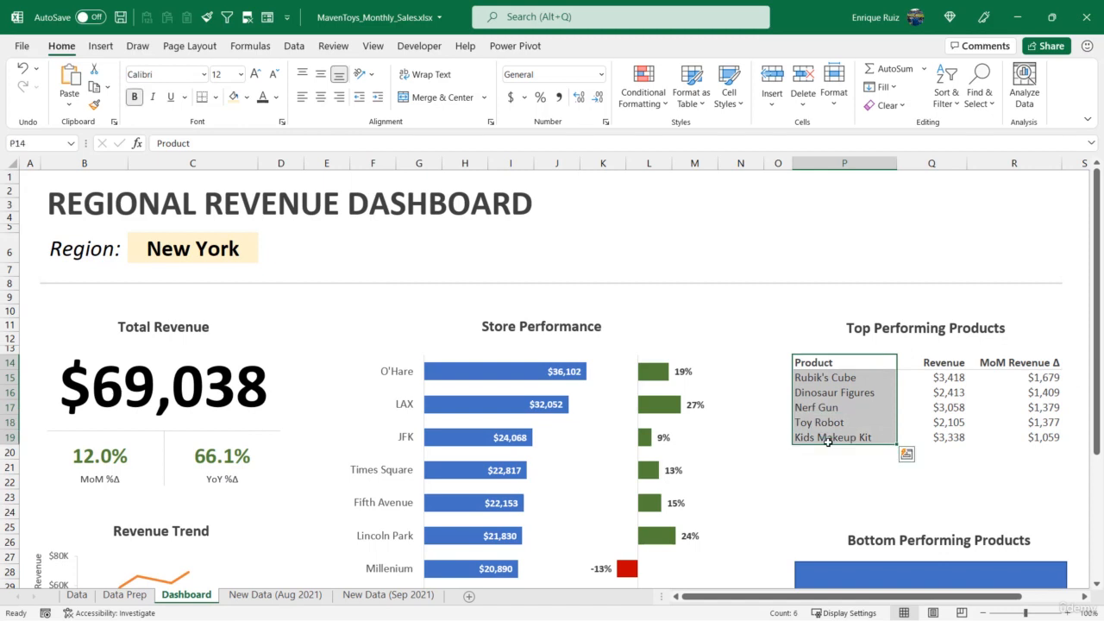
{"action": "left_click_drag", "start_coordinate": [12, 366], "coordinate": [28, 542]}
{"action": "scroll", "coordinate": [28, 543], "scroll_direction": "up", "scroll_amount": 2}
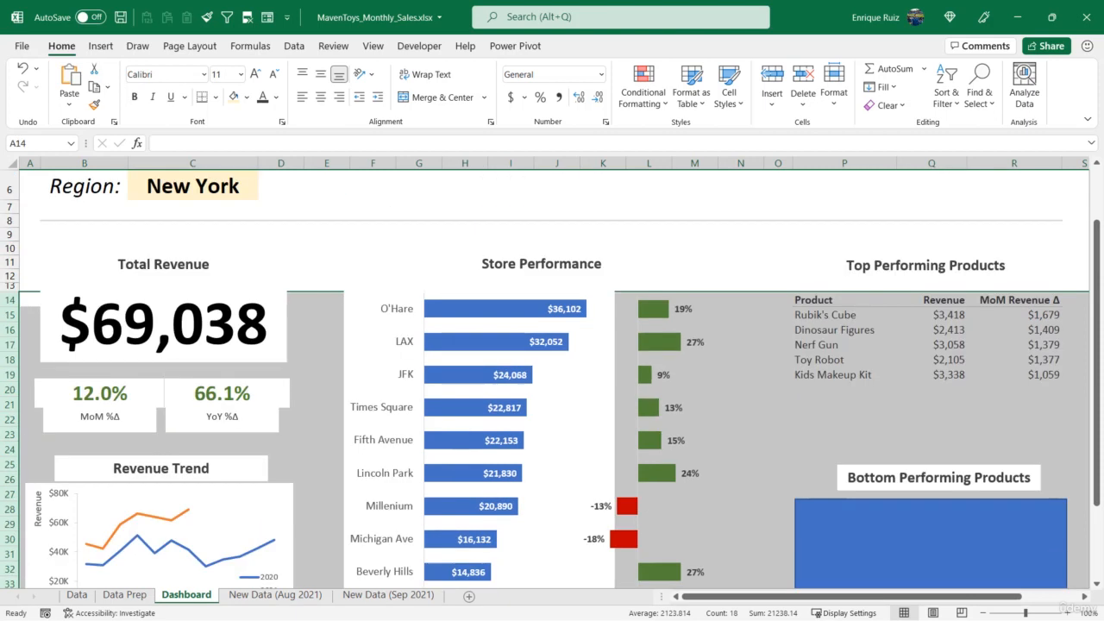
{"action": "left_click_drag", "start_coordinate": [5, 306], "coordinate": [7, 305]}
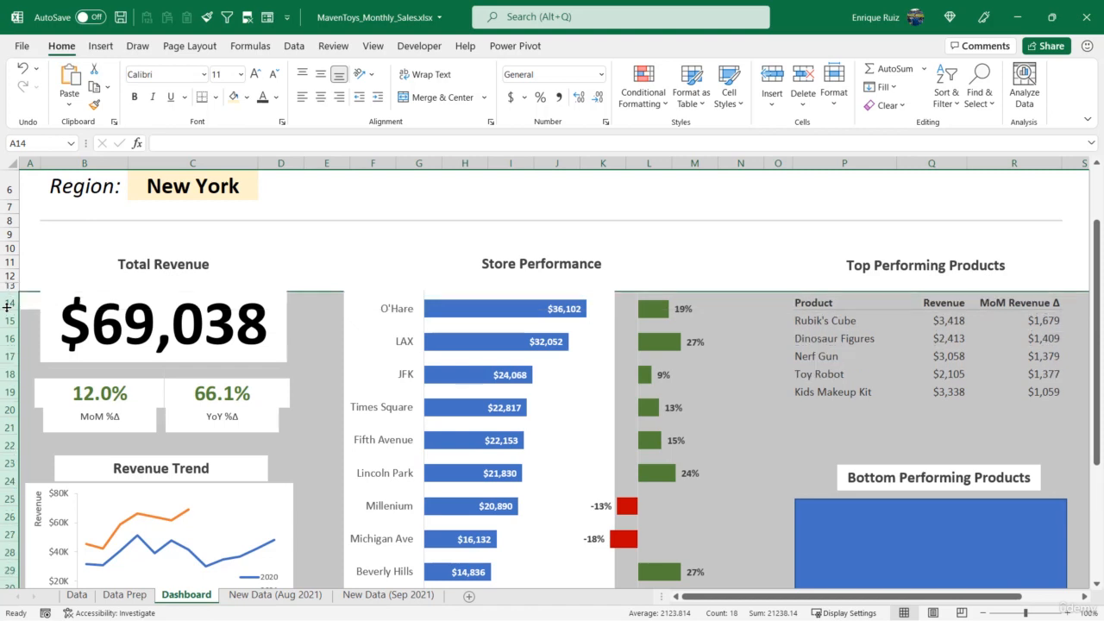
{"action": "left_click", "coordinate": [743, 250]}
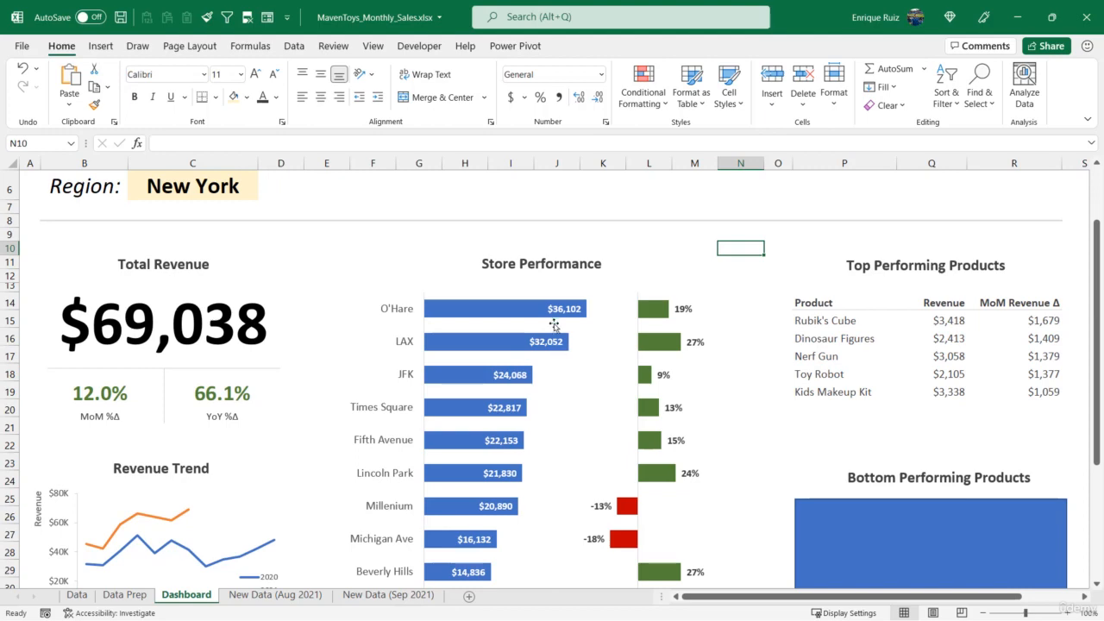
{"action": "scroll", "coordinate": [550, 352], "scroll_direction": "down", "scroll_amount": 3}
{"action": "scroll", "coordinate": [477, 312], "scroll_direction": "up", "scroll_amount": 4}
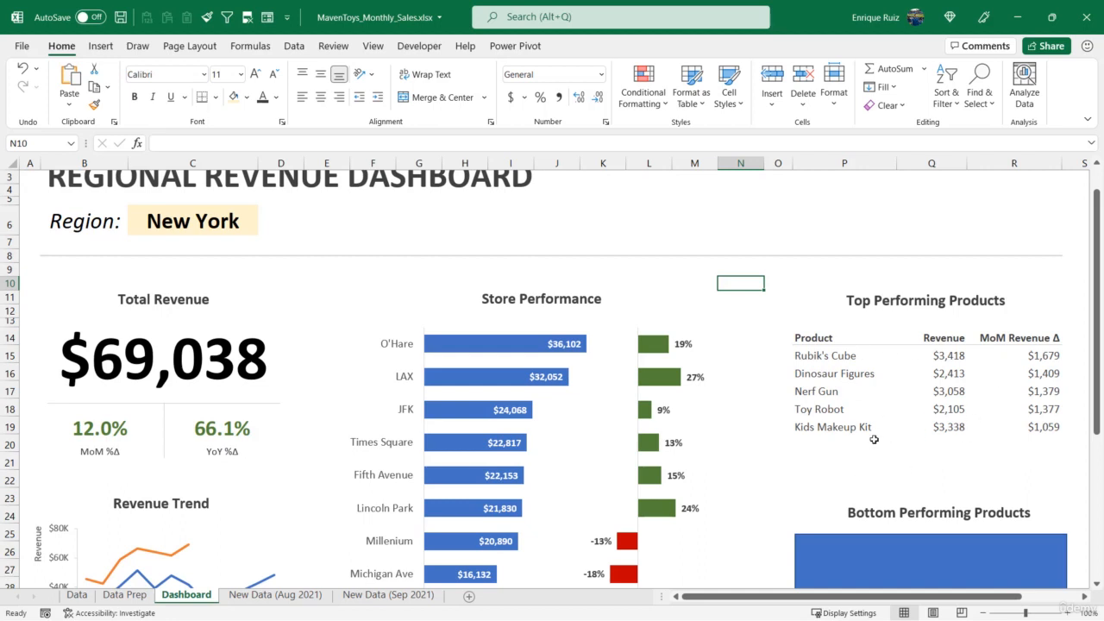
Add rank 6 in AD8 of the Data Prep Top Performing Products table and check the formulas in AE8:AG8
{"action": "left_click_drag", "start_coordinate": [874, 439], "coordinate": [1041, 442]}
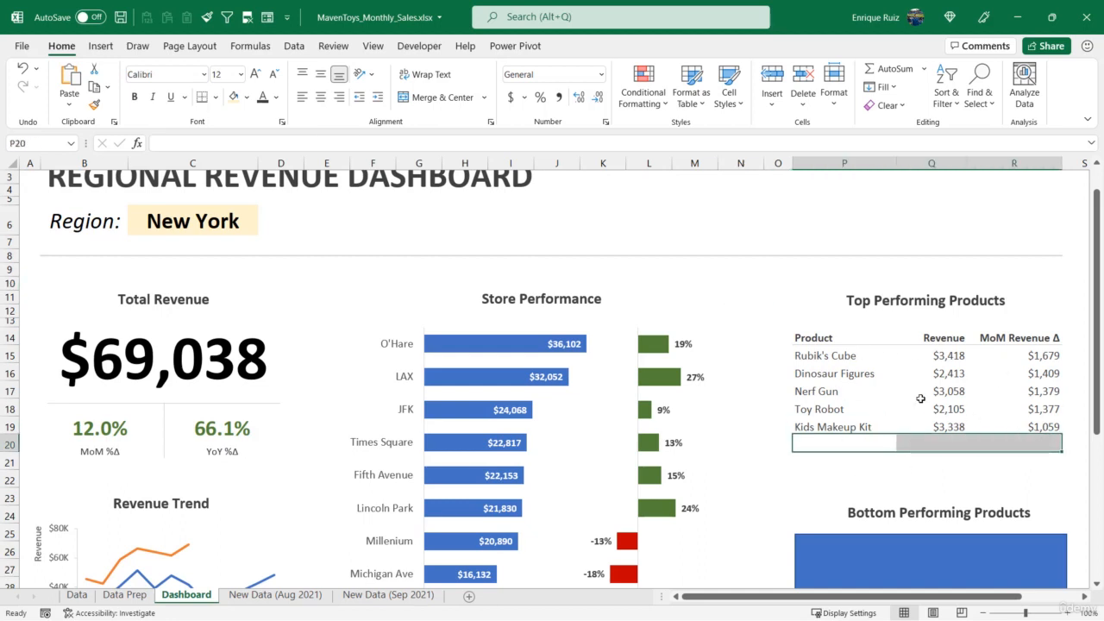
{"action": "left_click", "coordinate": [125, 595]}
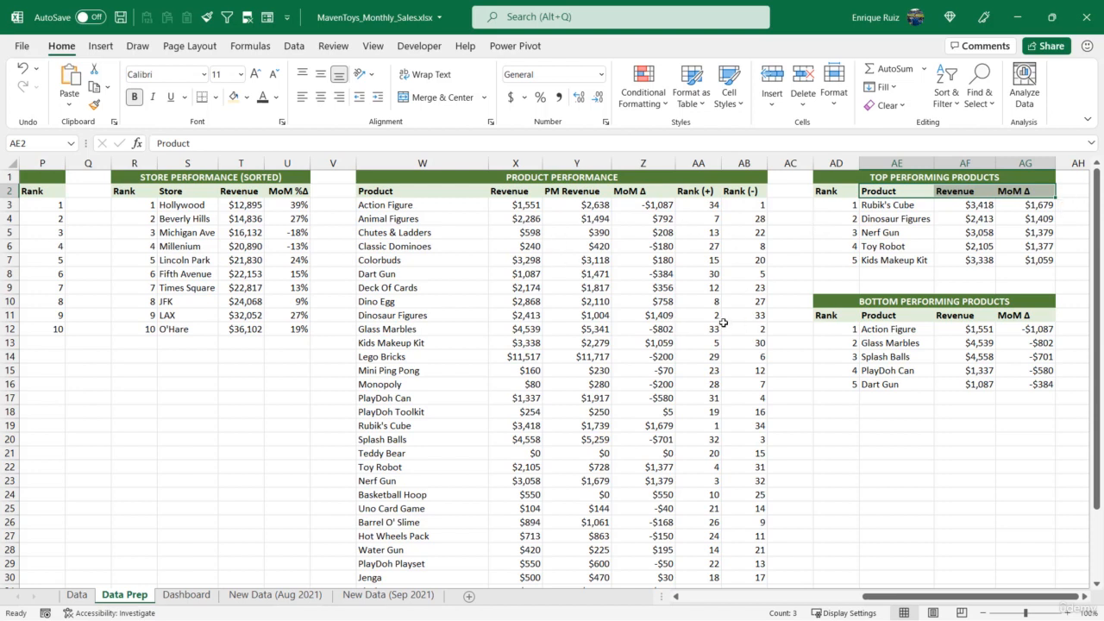
{"action": "left_click", "coordinate": [830, 269]}
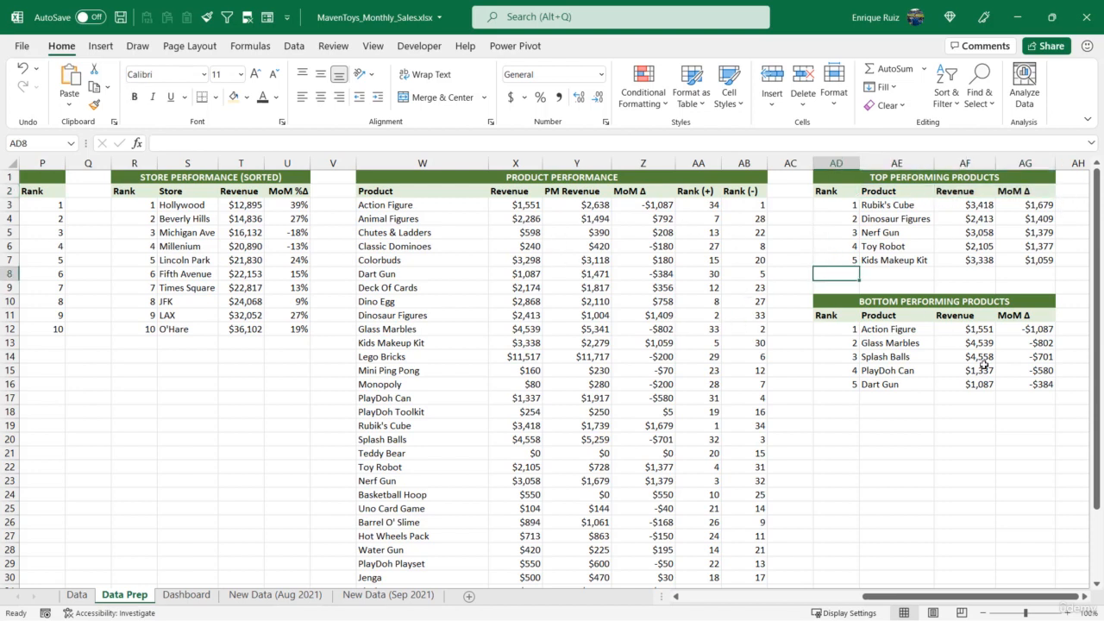
{"action": "type", "text": "6"}
{"action": "key", "text": "Return"}
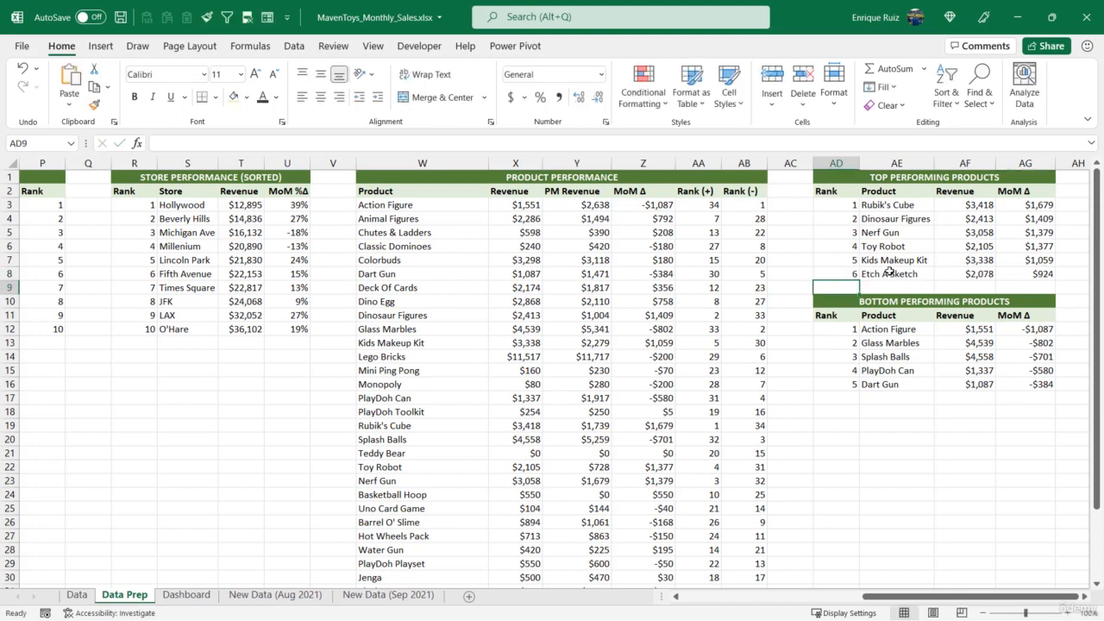
{"action": "left_click_drag", "start_coordinate": [888, 271], "coordinate": [1026, 273]}
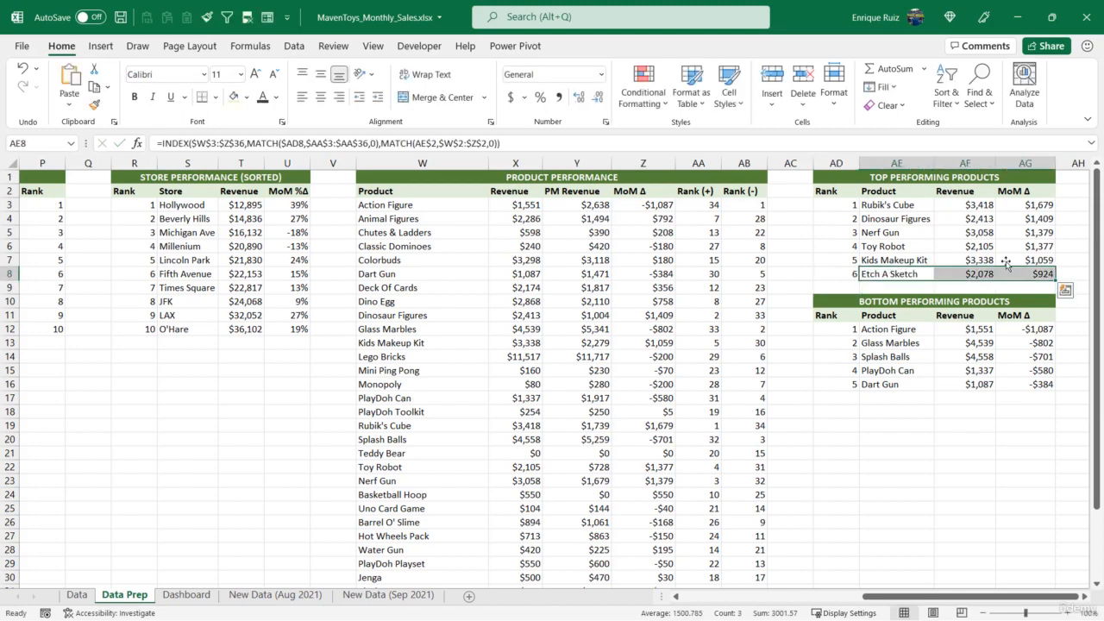
{"action": "left_click", "coordinate": [902, 274]}
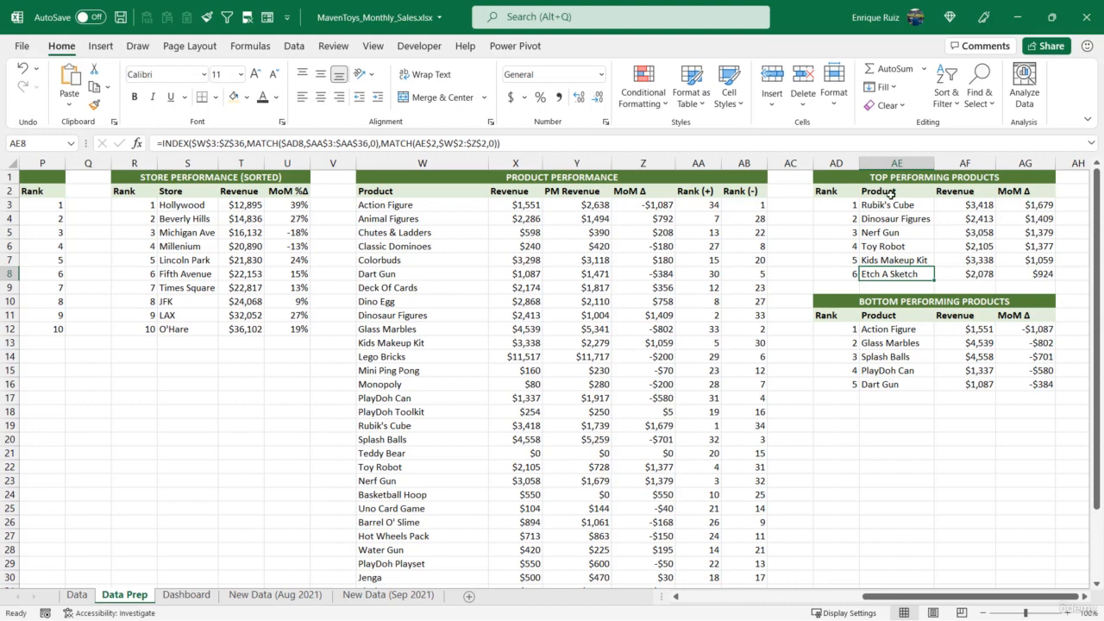
{"action": "left_click", "coordinate": [970, 273]}
{"action": "left_click", "coordinate": [1026, 276]}
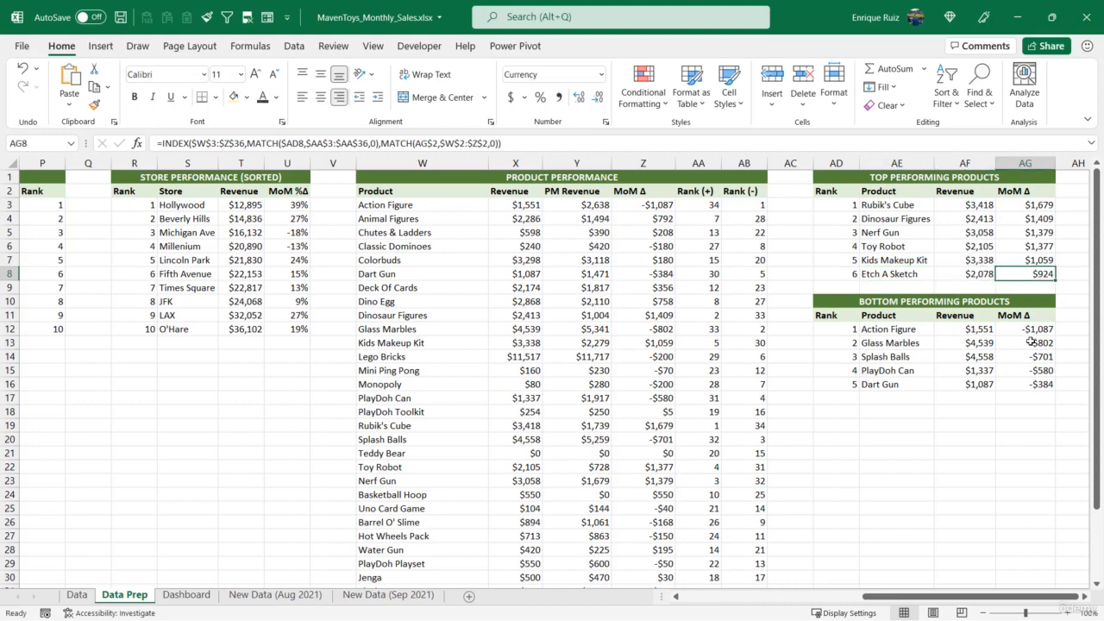
Add rank 6 in AD17 of the Bottom Performing Products table
{"action": "left_click", "coordinate": [837, 397]}
{"action": "type", "text": "6"}
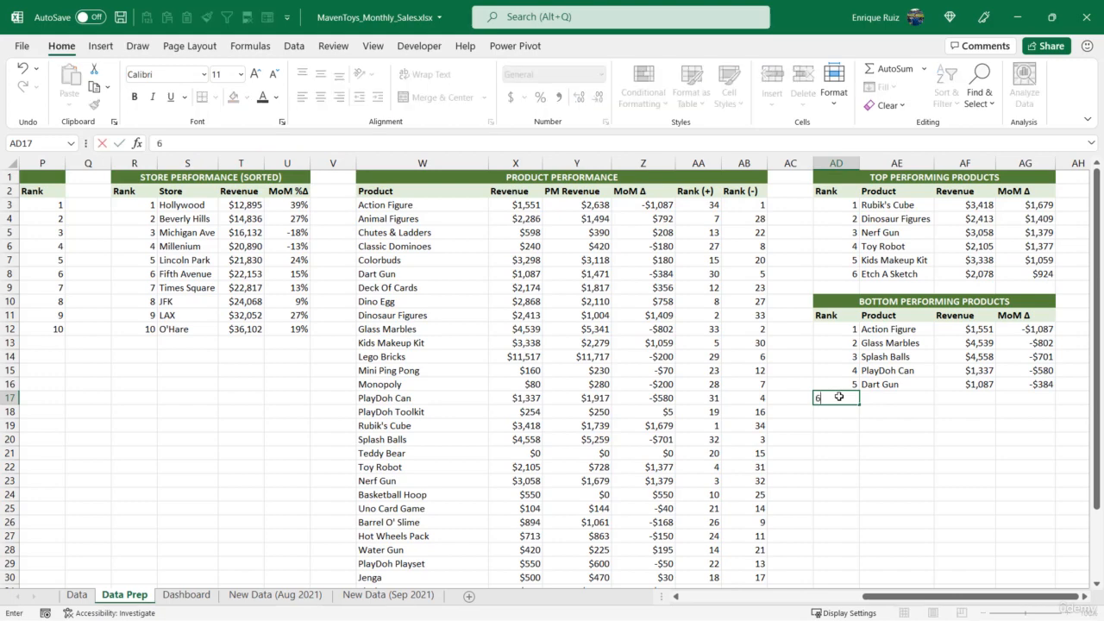
{"action": "key", "text": "Return"}
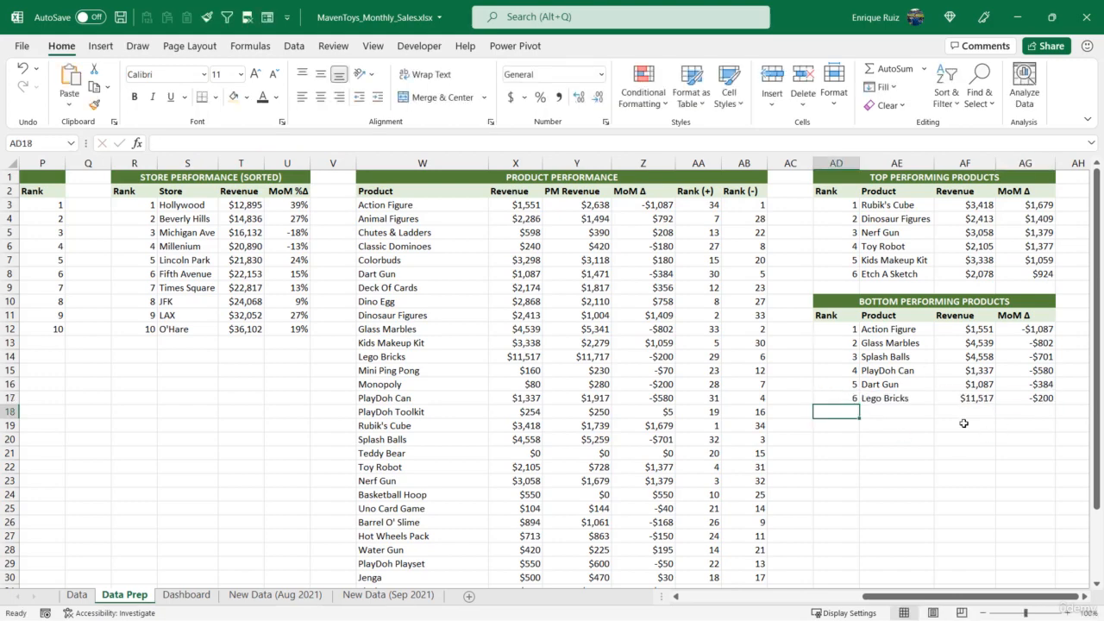
Extend the Dashboard's top products table formulas to row 20 and total the MoM Revenue Δ in R21 with =SUM(R15:R20)
{"action": "left_click", "coordinate": [186, 594]}
{"action": "mouse_move", "coordinate": [830, 427]}
{"action": "left_mouse_down"}
{"action": "mouse_move", "coordinate": [1059, 431]}
{"action": "mouse_move", "coordinate": [1061, 452]}
{"action": "left_mouse_up"}
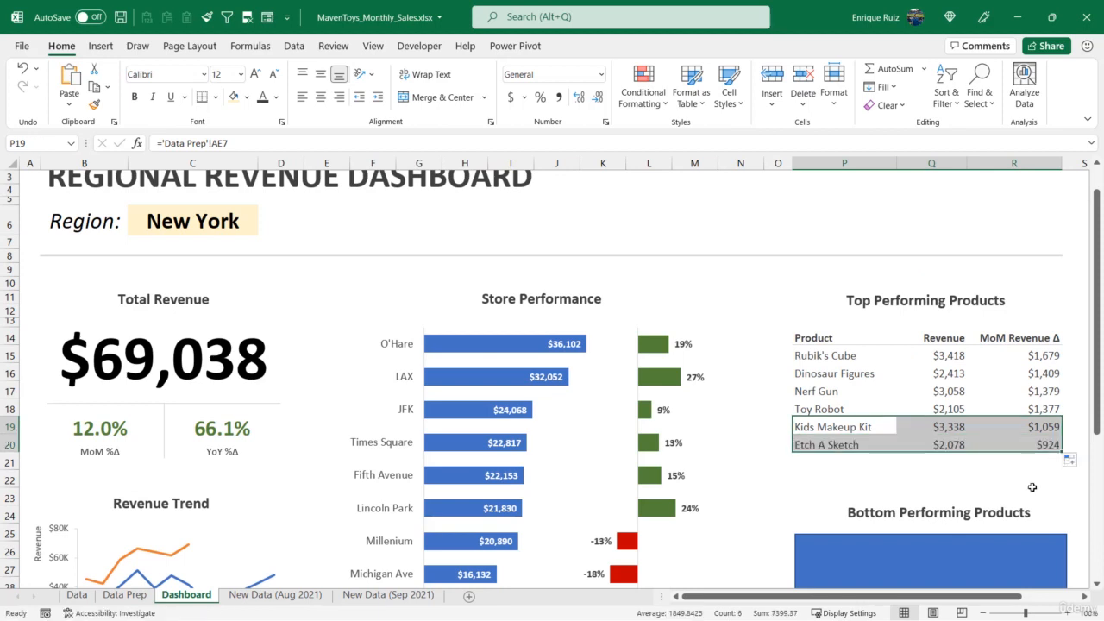
{"action": "left_click", "coordinate": [1040, 468]}
{"action": "type", "text": "=SUM("}
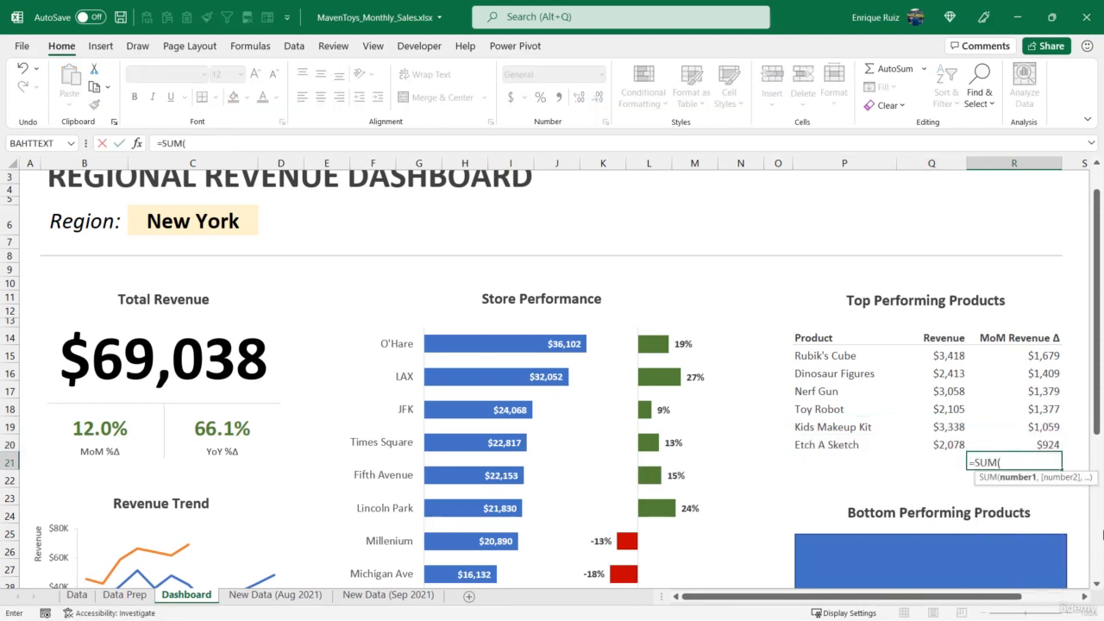
{"action": "left_click_drag", "start_coordinate": [1006, 355], "coordinate": [1015, 440]}
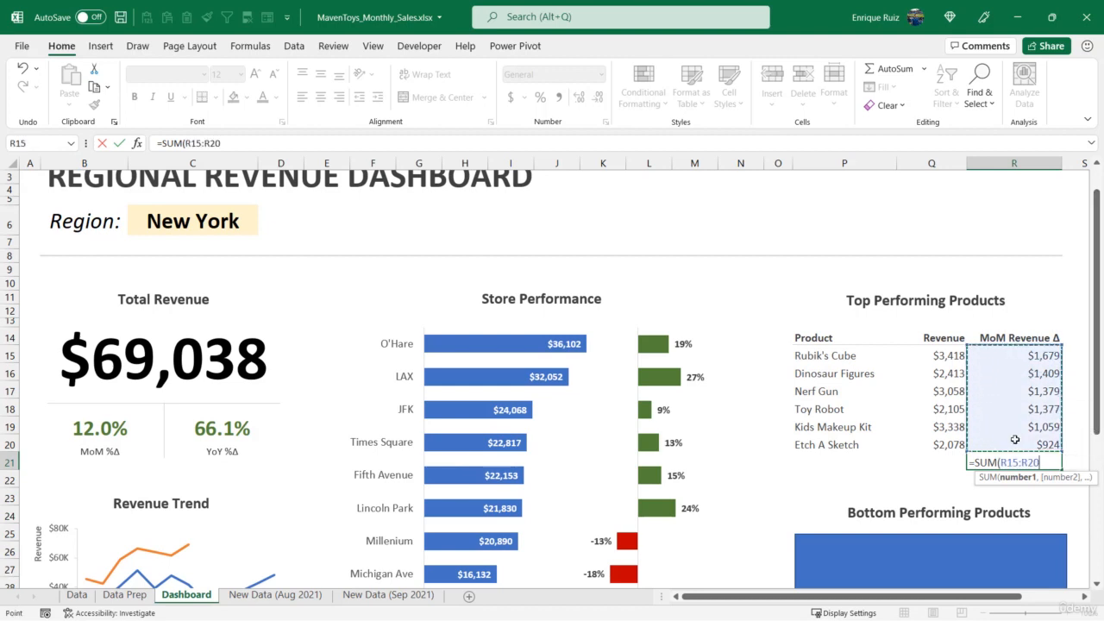
{"action": "type", "text": ")"}
{"action": "key", "text": "Return"}
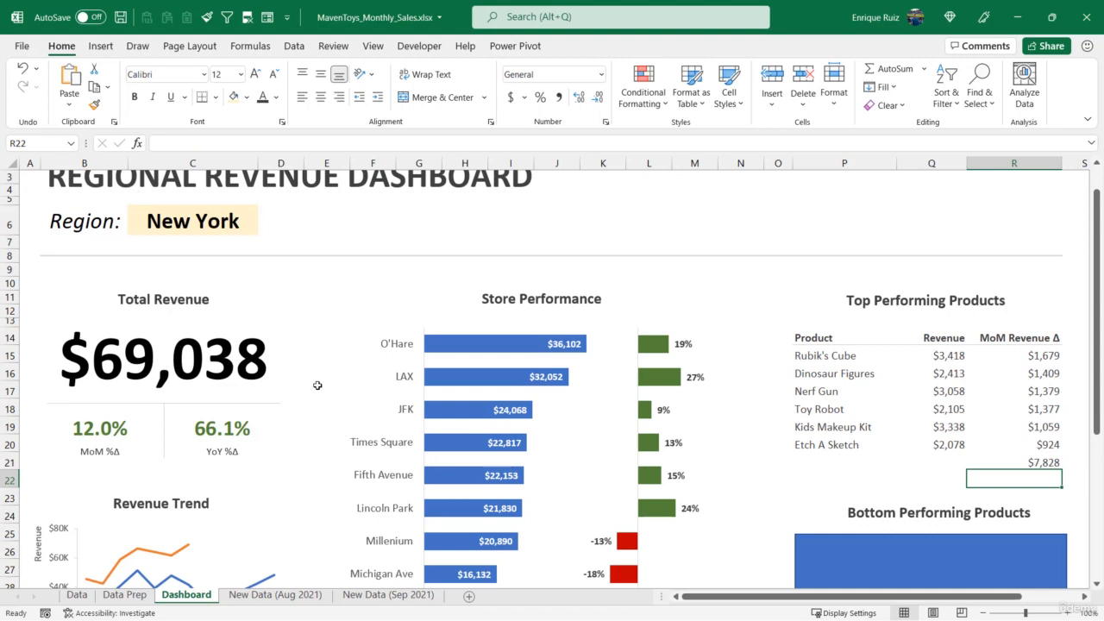
Bold the MoM Revenue Δ total in R21 and add a light gray bottom border to R20 above it
{"action": "left_click", "coordinate": [1023, 458]}
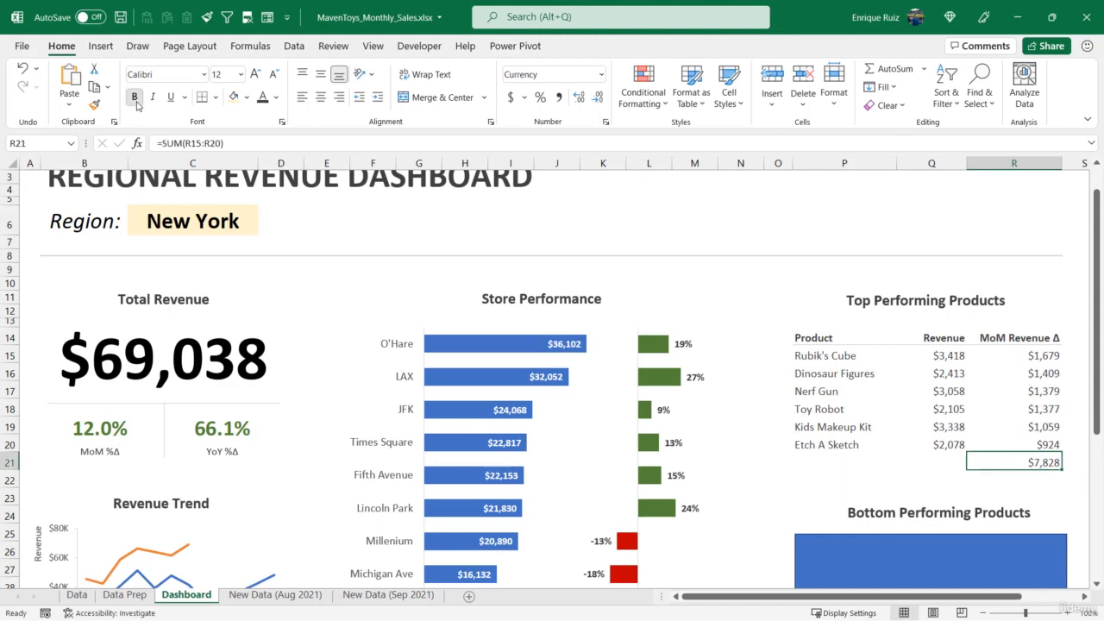
{"action": "key", "text": "ctrl+b"}
{"action": "left_click", "coordinate": [1039, 445]}
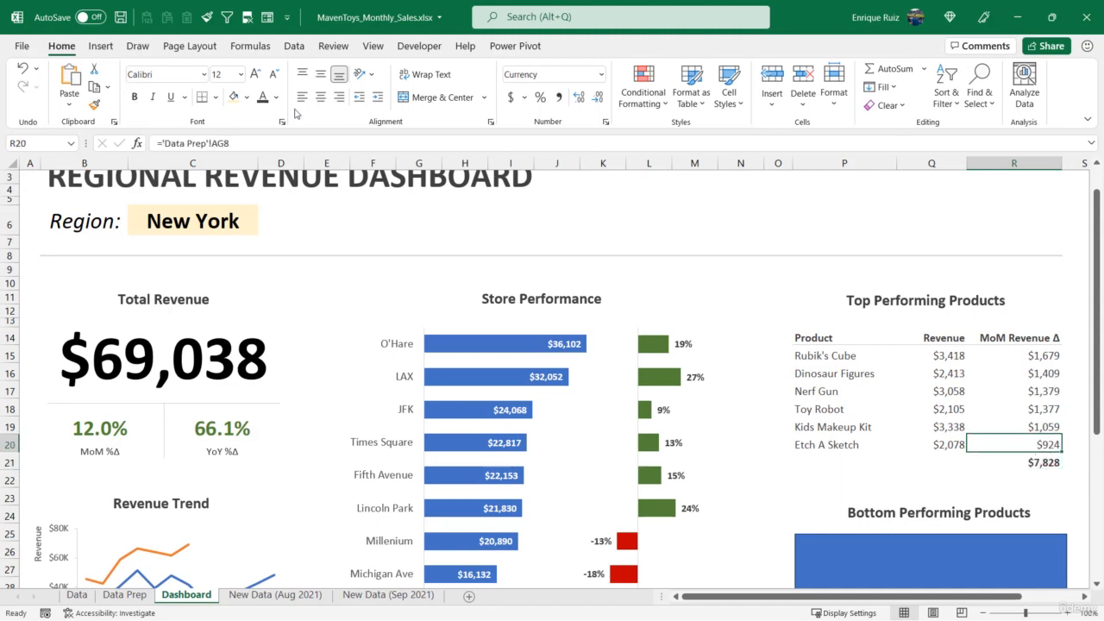
{"action": "left_click", "coordinate": [890, 479]}
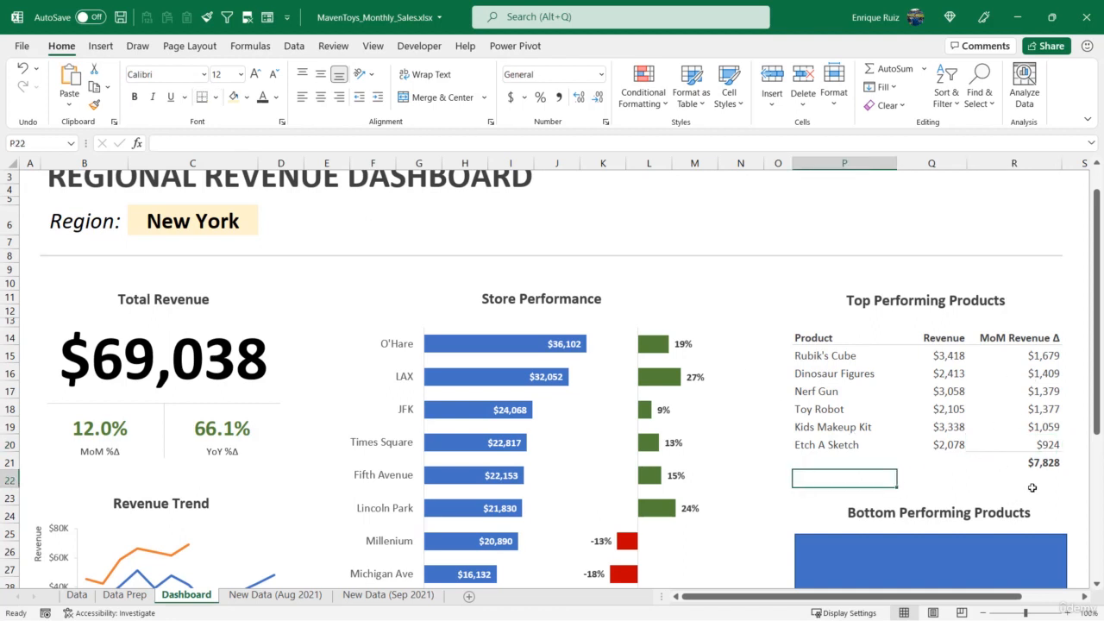
Delete the blue placeholder rectangle under the Bottom Performing Products heading on the Dashboard
{"action": "scroll", "coordinate": [919, 363], "scroll_direction": "down", "scroll_amount": 3}
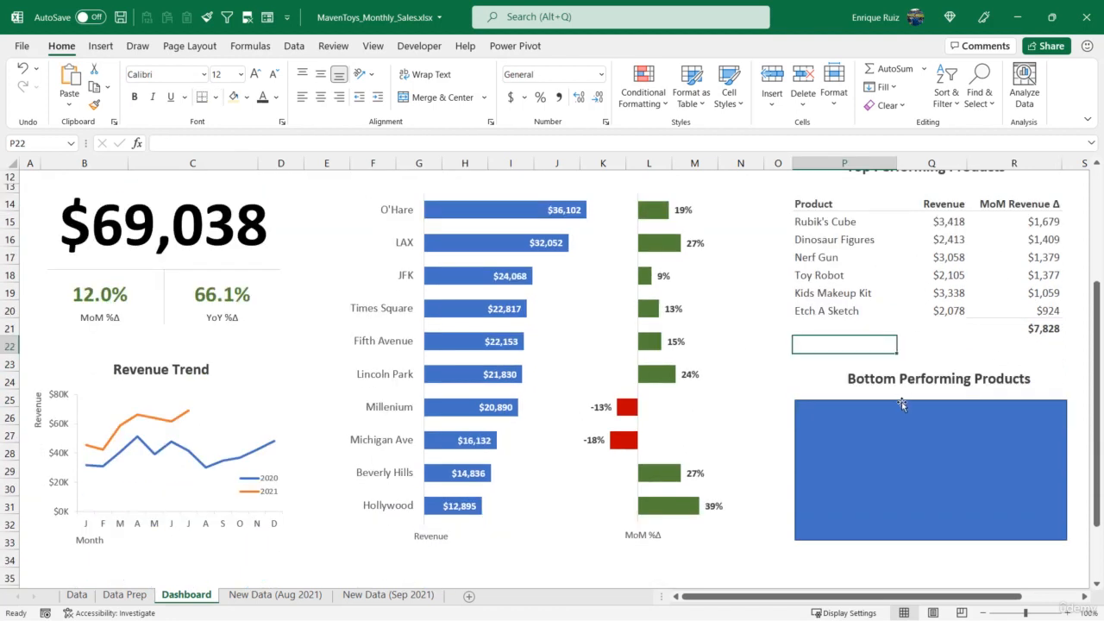
{"action": "left_click", "coordinate": [900, 405]}
{"action": "key", "text": "Delete"}
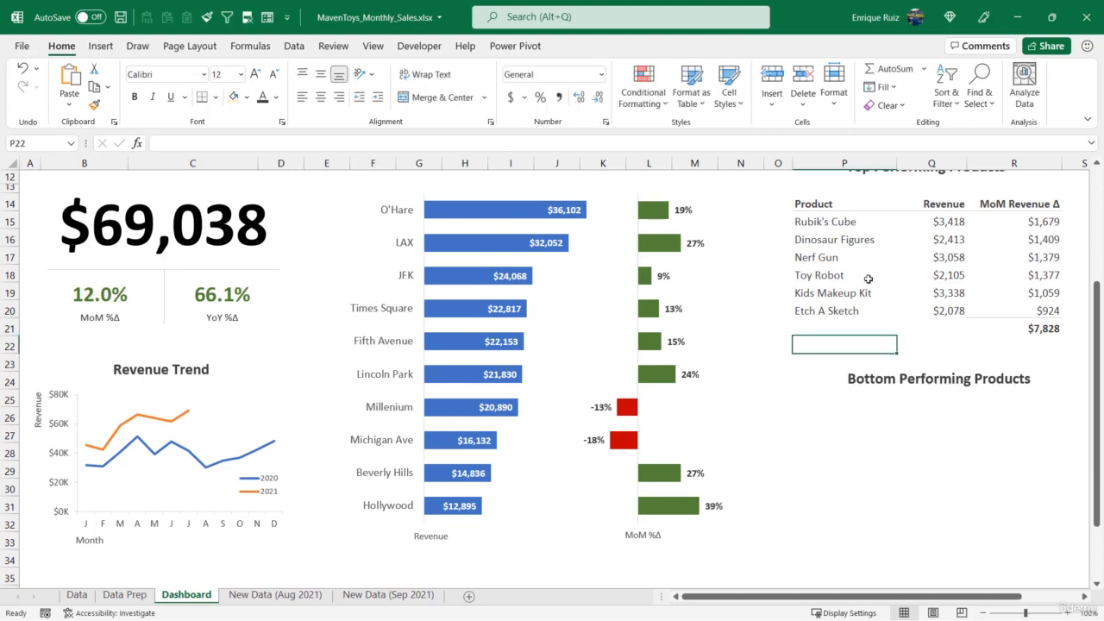
Copy the Product, Revenue and MoM Revenue Δ headers from P14:R14 to P26:R26 under Bottom Performing Products
{"action": "left_click_drag", "start_coordinate": [833, 204], "coordinate": [1009, 207]}
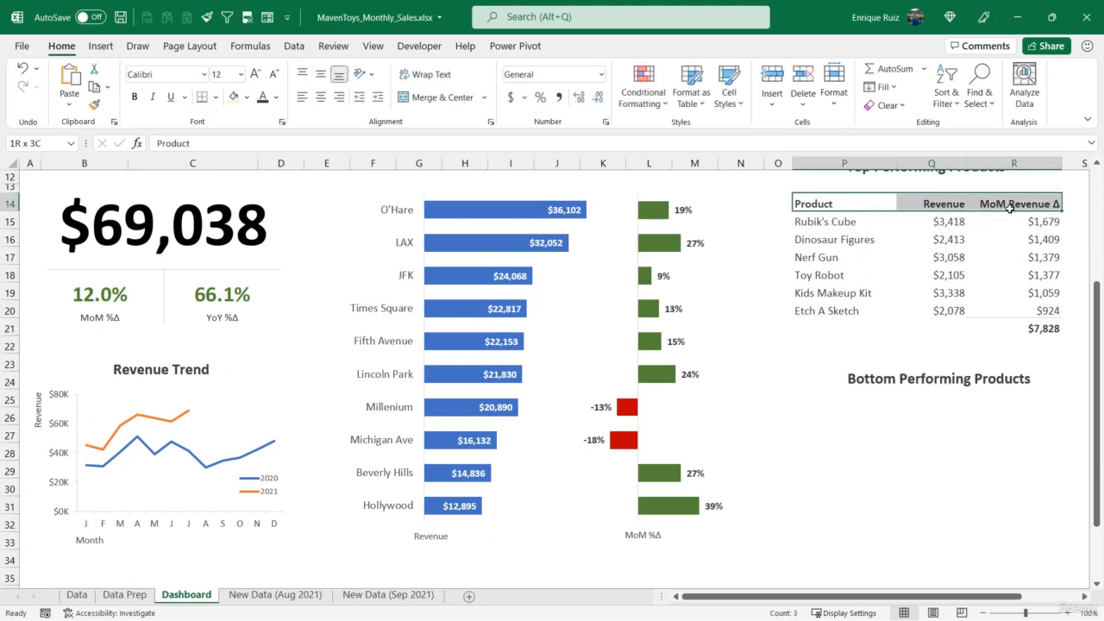
{"action": "key", "text": "ctrl+c"}
{"action": "left_click", "coordinate": [833, 397]}
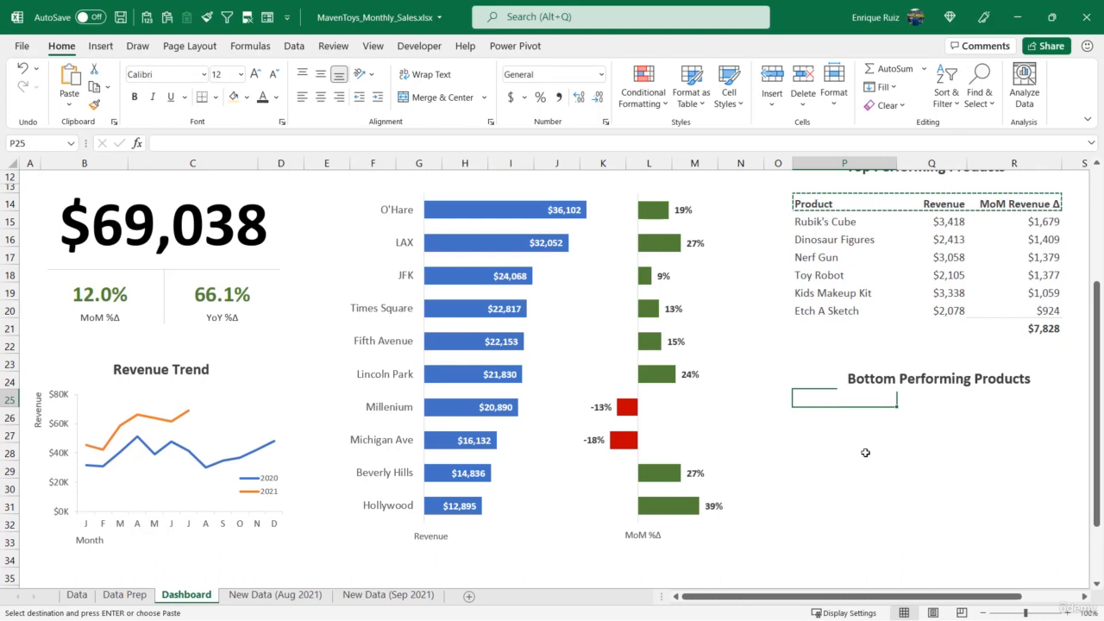
{"action": "key", "text": "Down"}
{"action": "key", "text": "ctrl+v"}
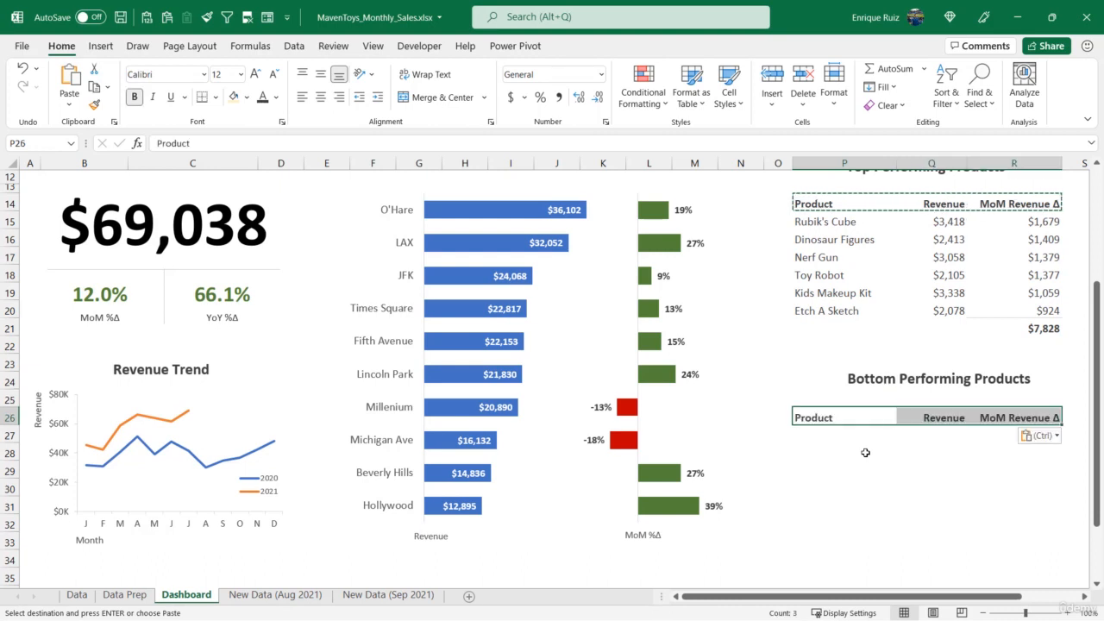
Link P27 to the first bottom performing product with ='Data Prep'!AE12 and fill the formula across P27:R32
{"action": "left_click", "coordinate": [843, 436]}
{"action": "key", "text": "Escape"}
{"action": "type", "text": "="}
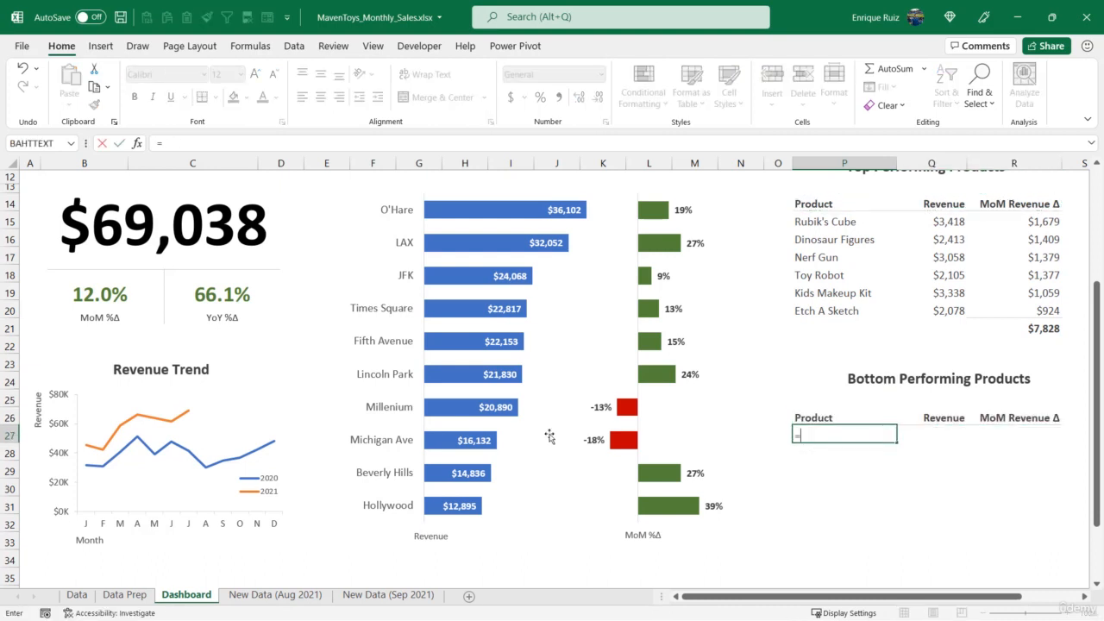
{"action": "left_click", "coordinate": [125, 594]}
{"action": "left_click", "coordinate": [881, 333]}
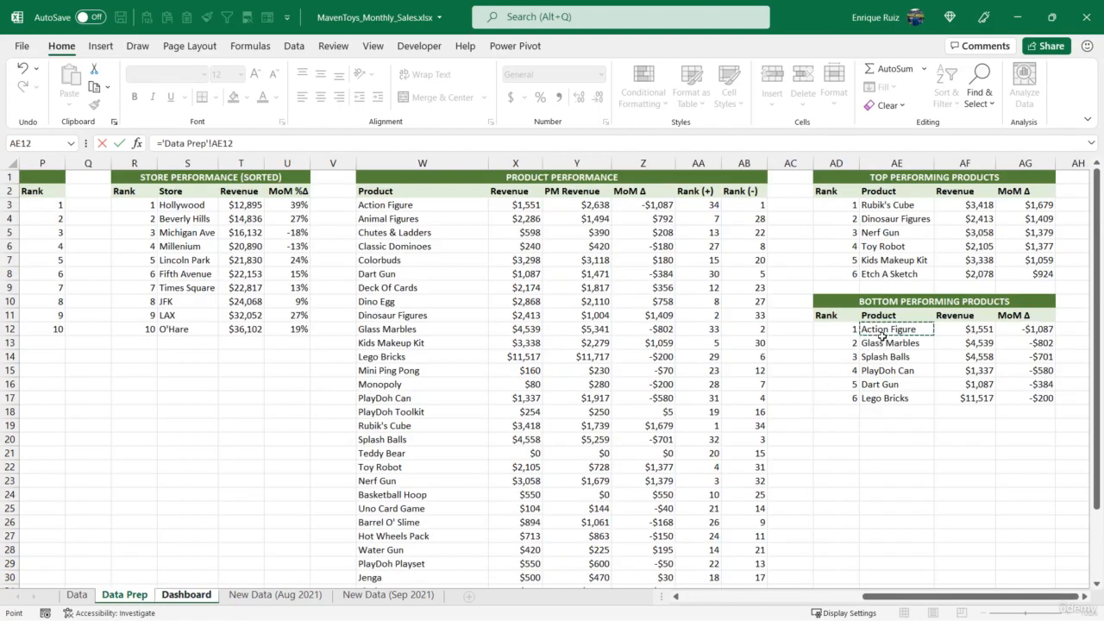
{"action": "key", "text": "ctrl+Return"}
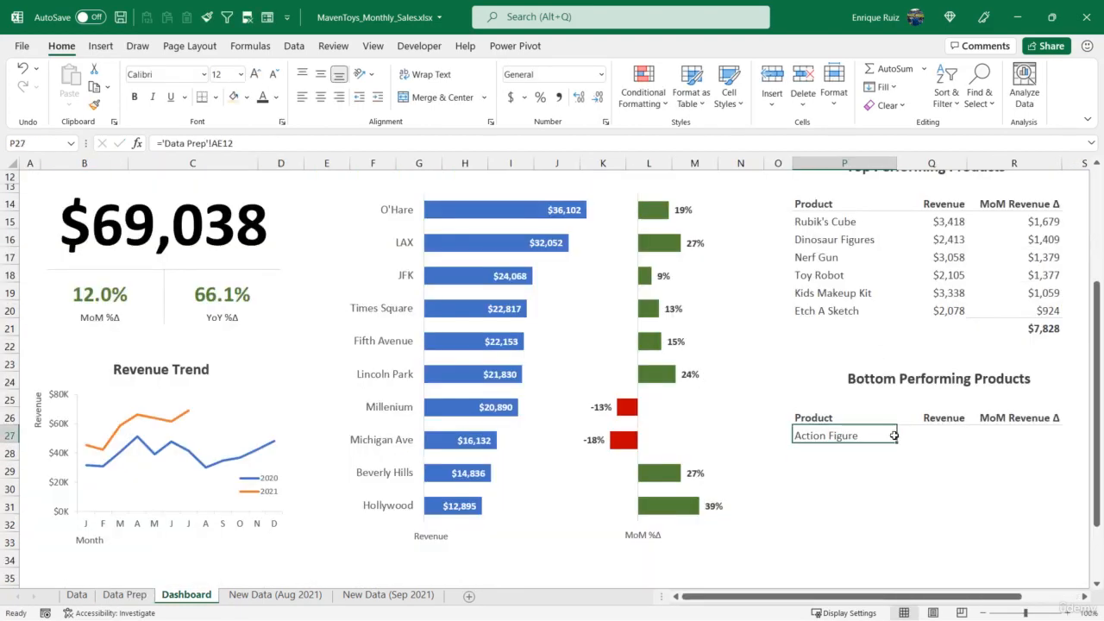
{"action": "left_click_drag", "start_coordinate": [897, 441], "coordinate": [1052, 532]}
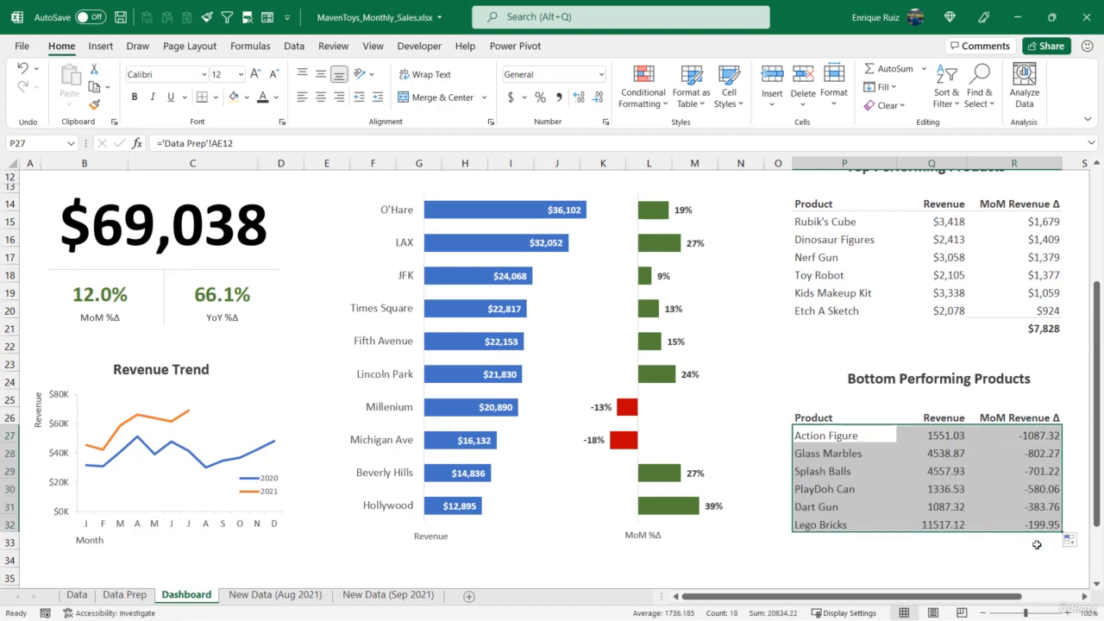
Total the bottom products' MoM Revenue Δ in R33 with =SUM(R27:R32)
{"action": "left_click", "coordinate": [1037, 544]}
{"action": "type", "text": "=SUM"}
{"action": "type", "text": "("}
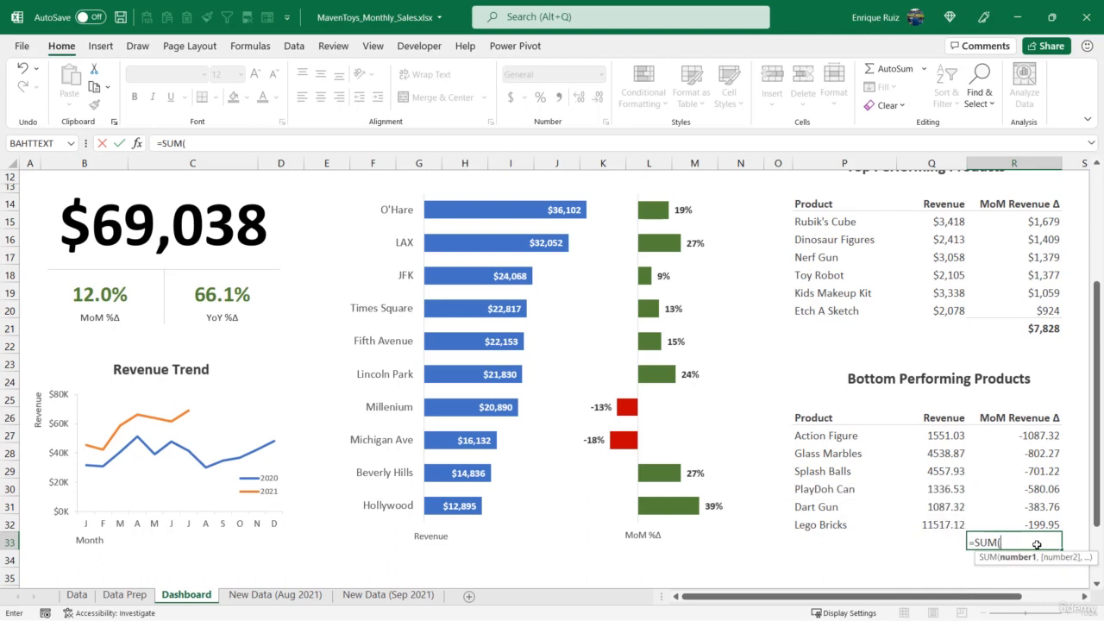
{"action": "left_click_drag", "start_coordinate": [1007, 438], "coordinate": [1026, 519]}
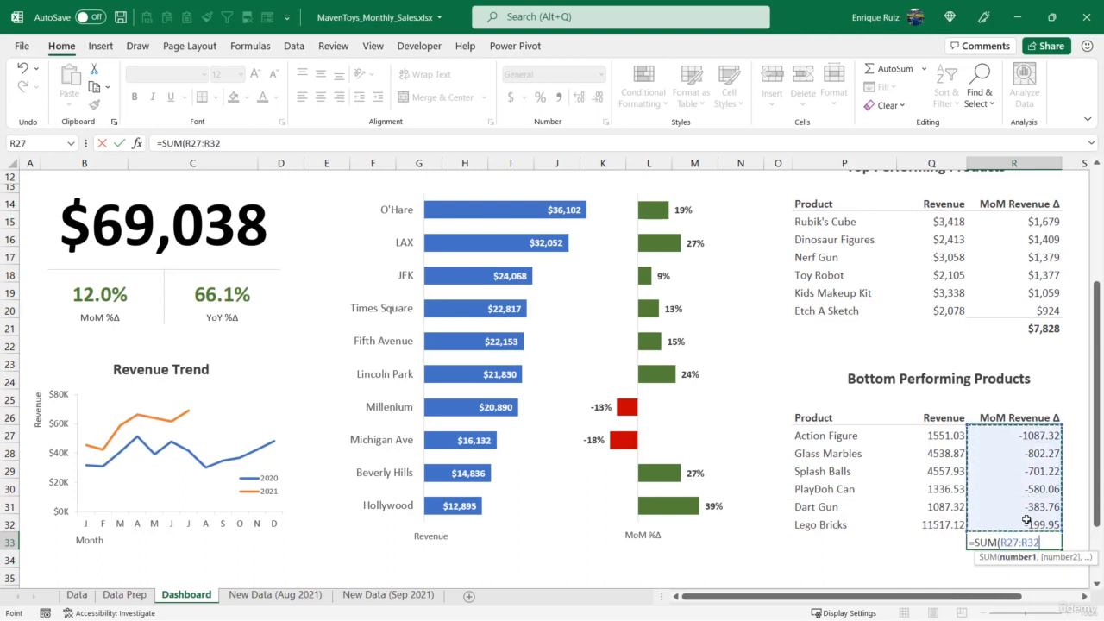
{"action": "type", "text": ")"}
{"action": "key", "text": "Return"}
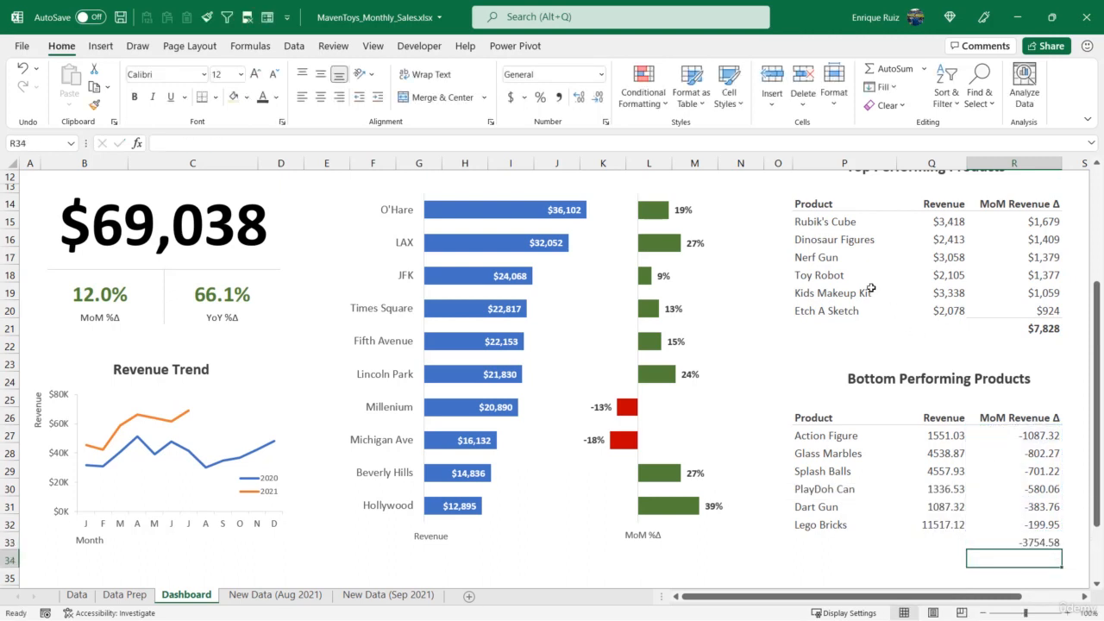
Copy the formatting of the top products table P15:R21 onto the bottom products table P27:R33
{"action": "left_click_drag", "start_coordinate": [826, 223], "coordinate": [1041, 328]}
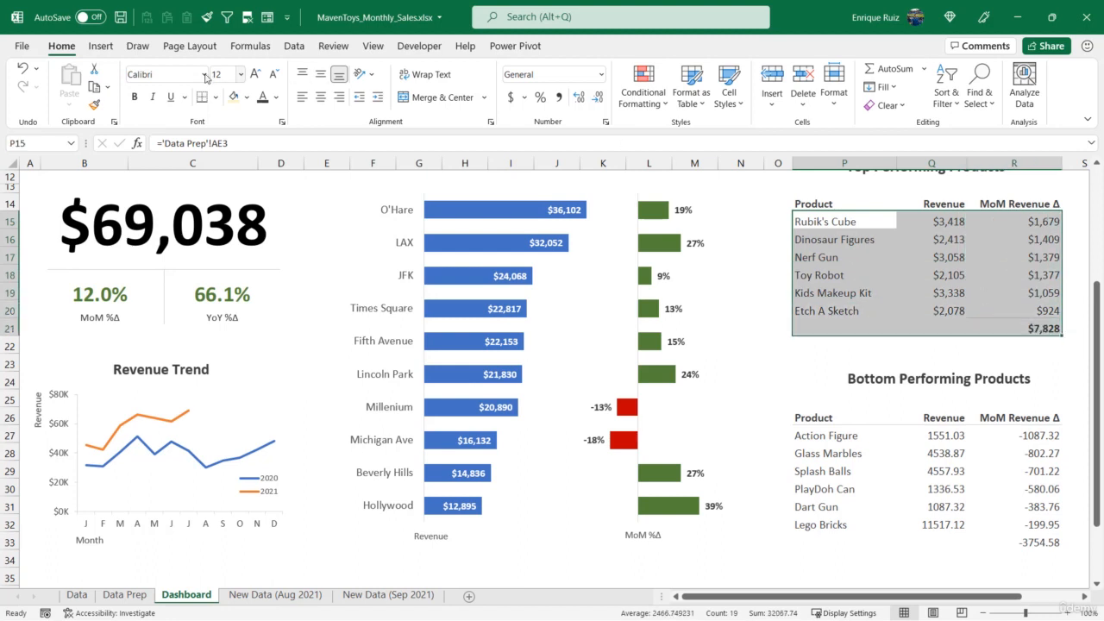
{"action": "left_click", "coordinate": [94, 105]}
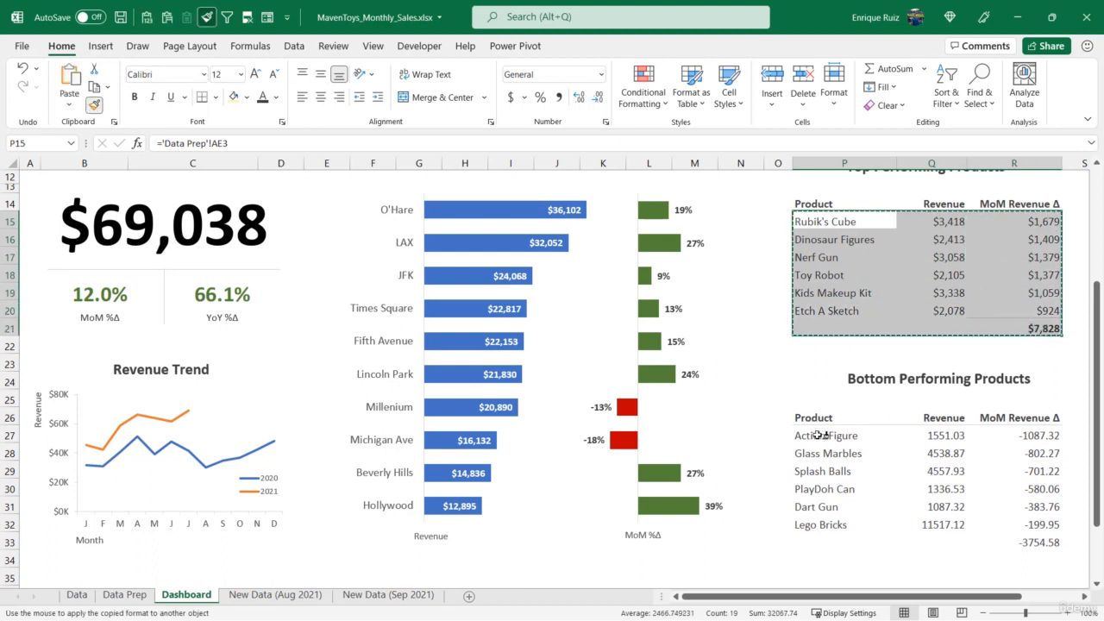
{"action": "left_click", "coordinate": [814, 433]}
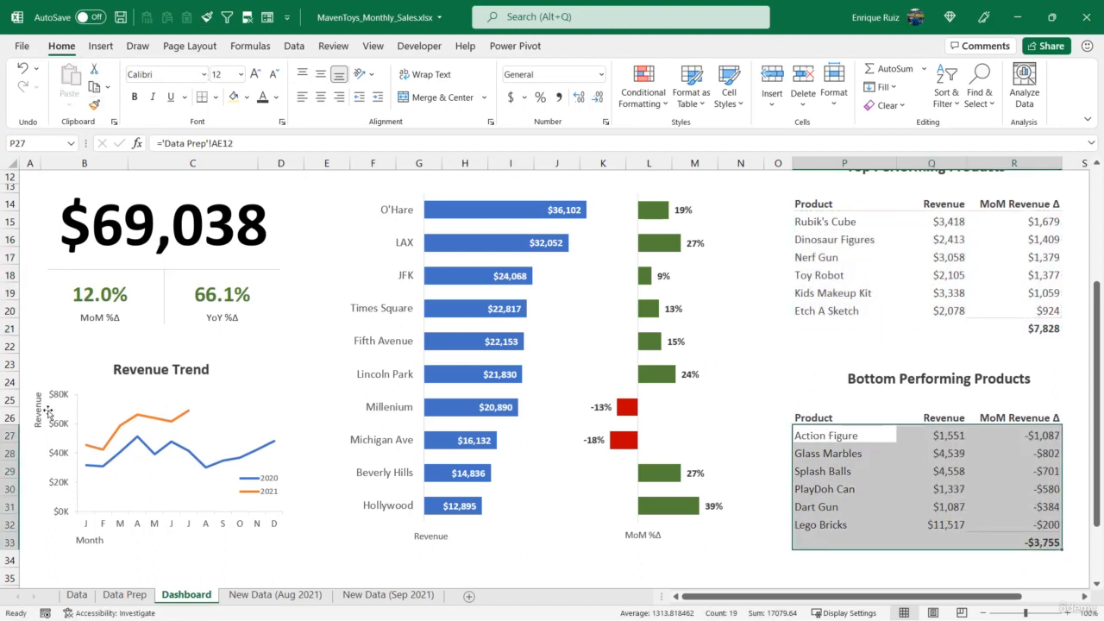
Reduce the height of row 25 to tighten the gap between the Bottom Performing Products heading and its table
{"action": "left_click", "coordinate": [10, 418]}
{"action": "left_click", "coordinate": [11, 401]}
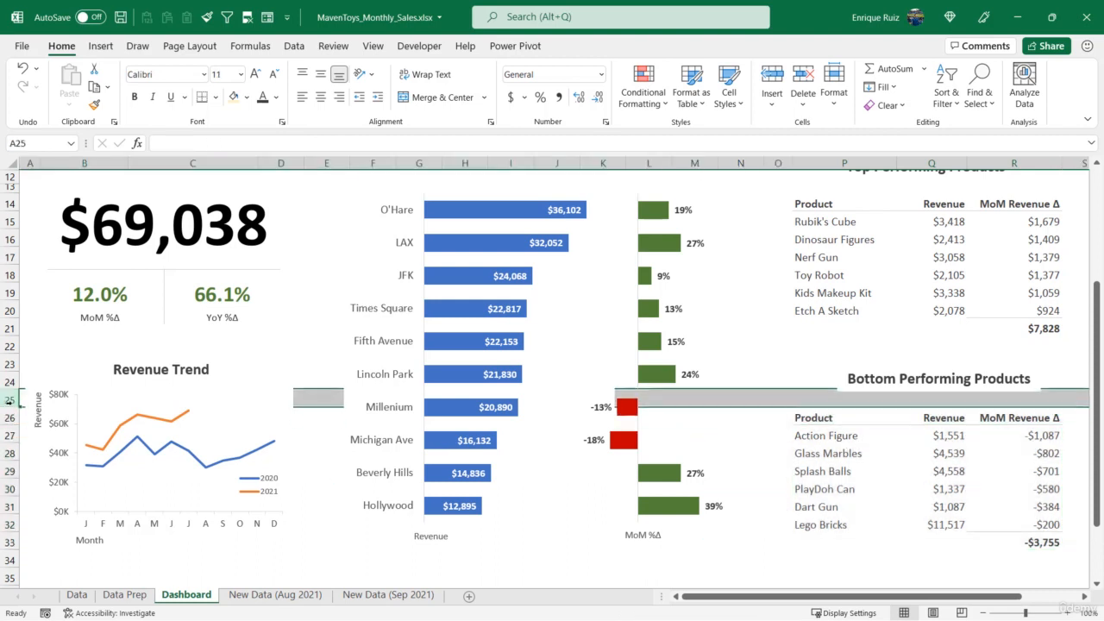
{"action": "left_click_drag", "start_coordinate": [11, 407], "coordinate": [14, 397]}
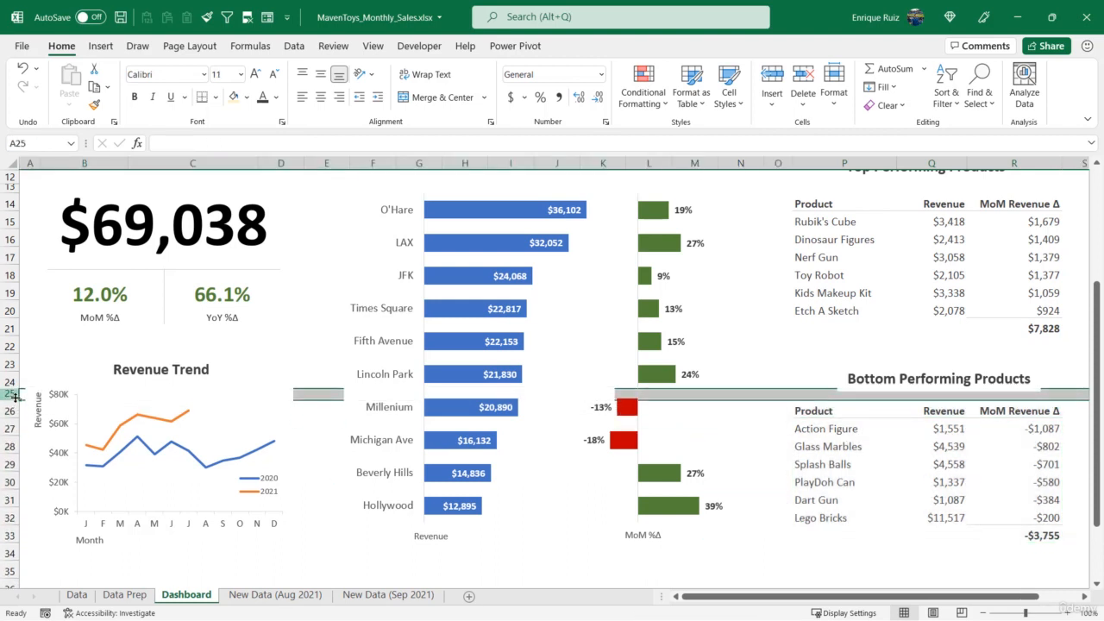
{"action": "left_click", "coordinate": [798, 345]}
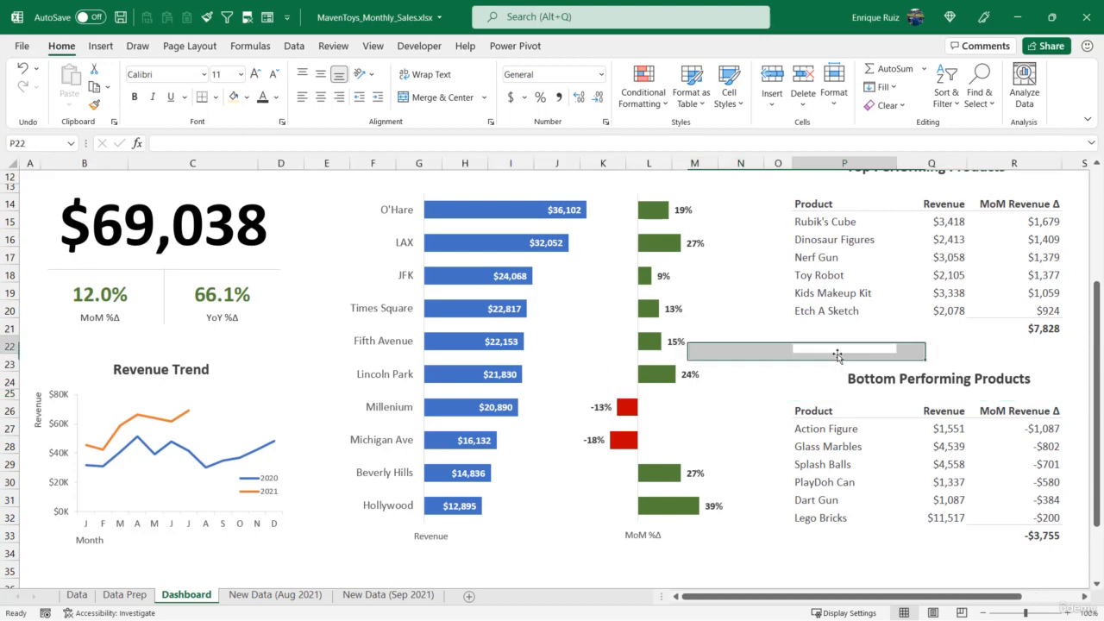
Switch to full-screen mode with the ribbon hidden and show the dashboard from its title down
{"action": "left_click", "coordinate": [1089, 120]}
{"action": "left_click", "coordinate": [1000, 221]}
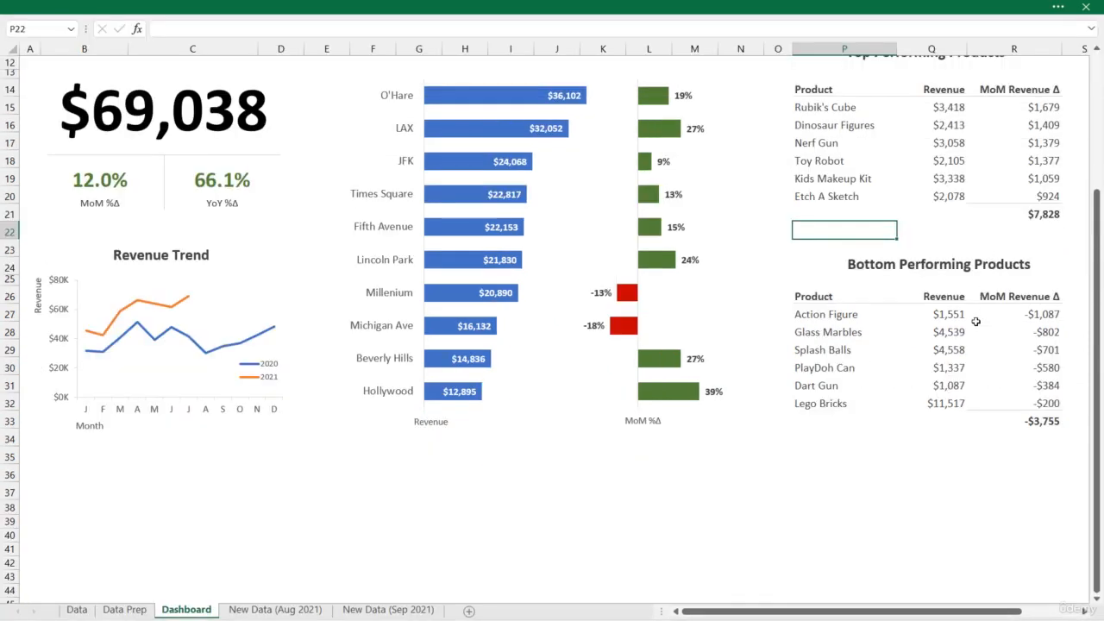
{"action": "scroll", "coordinate": [978, 318], "scroll_direction": "up", "scroll_amount": 4}
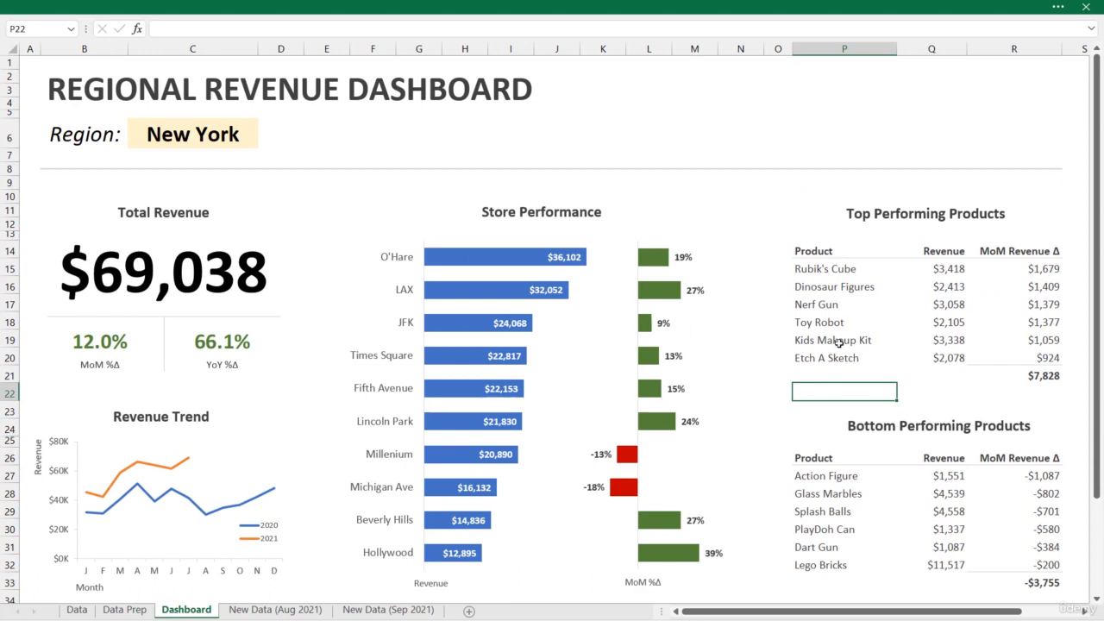
Test the dashboard's Region selector in C6 by choosing Los Angeles, followed by Chicago
{"action": "left_click", "coordinate": [216, 135]}
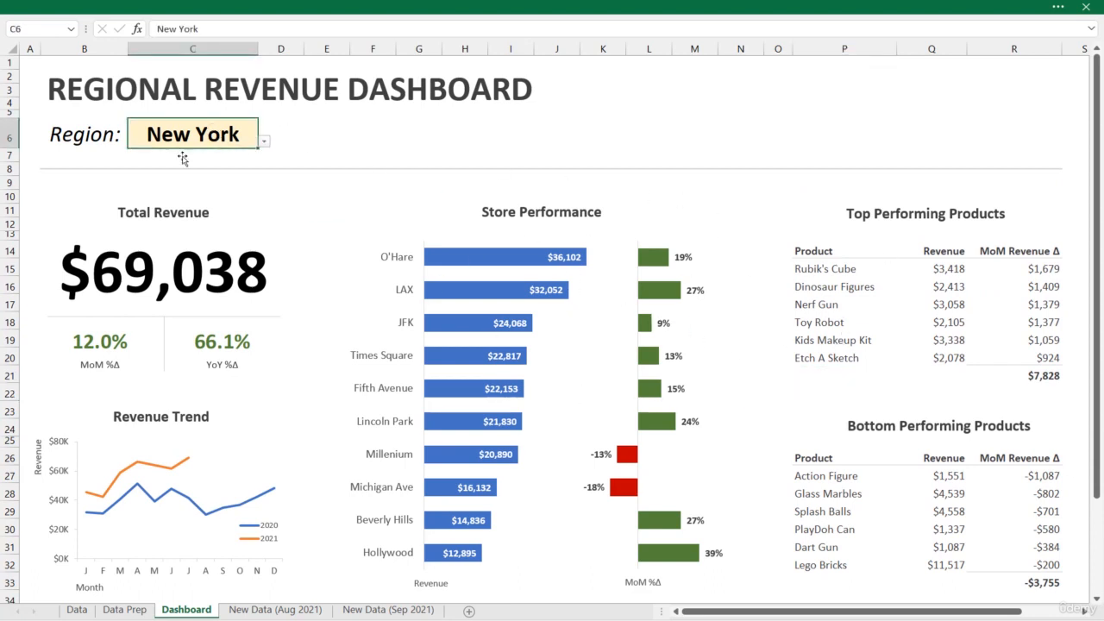
{"action": "left_click", "coordinate": [264, 140]}
{"action": "left_click", "coordinate": [252, 156]}
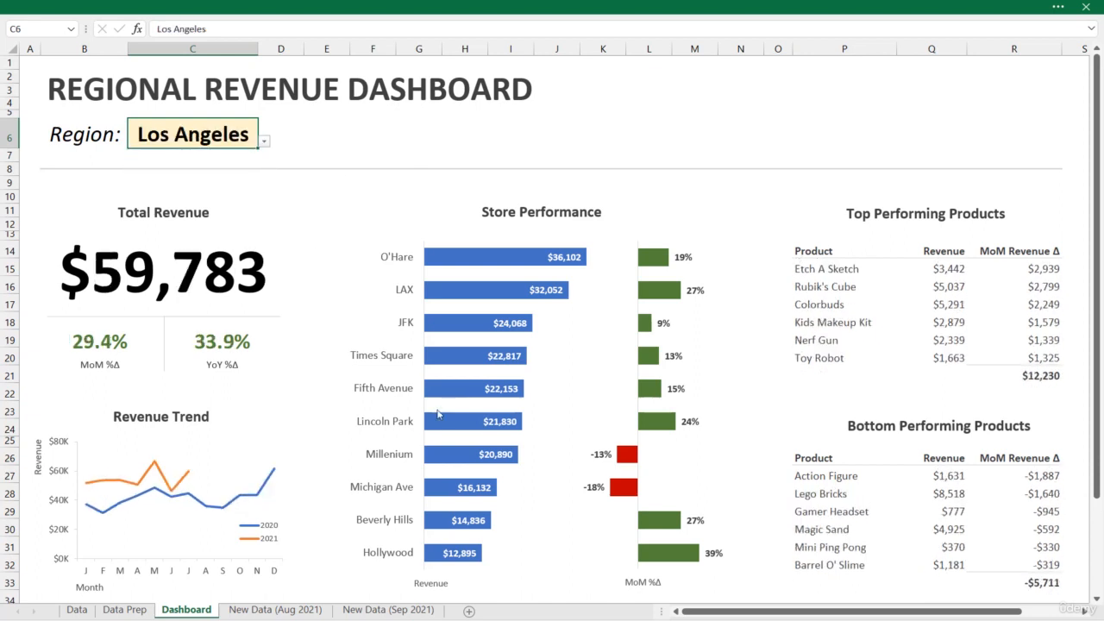
{"action": "left_click", "coordinate": [264, 142]}
{"action": "left_click", "coordinate": [250, 172]}
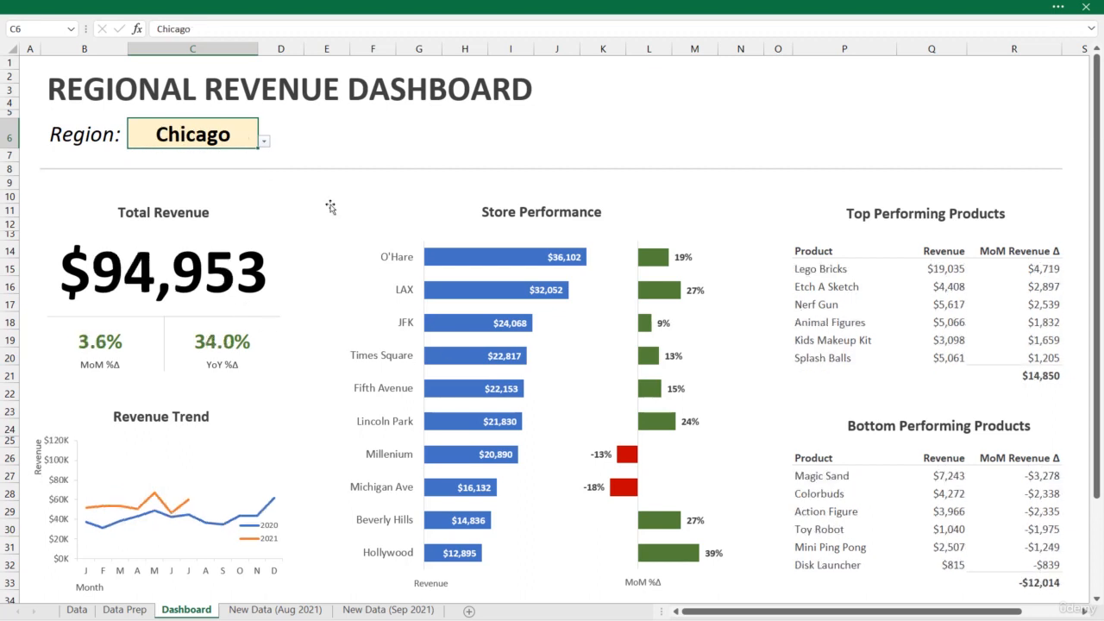